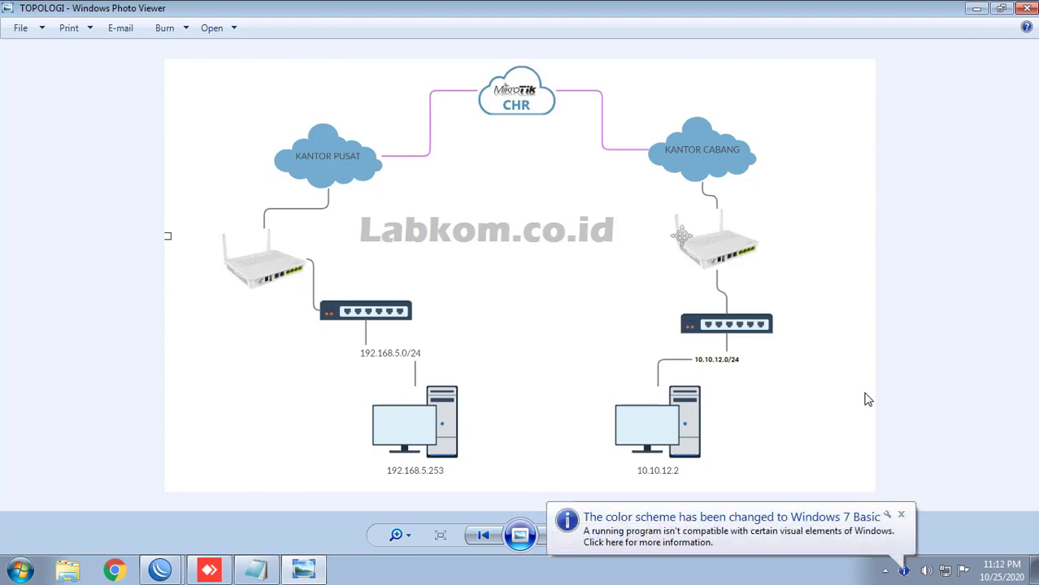
# Step: Dismiss the notification and maximize the CHR router's WinBox window over the topology diagram
pyautogui.click(900, 515)
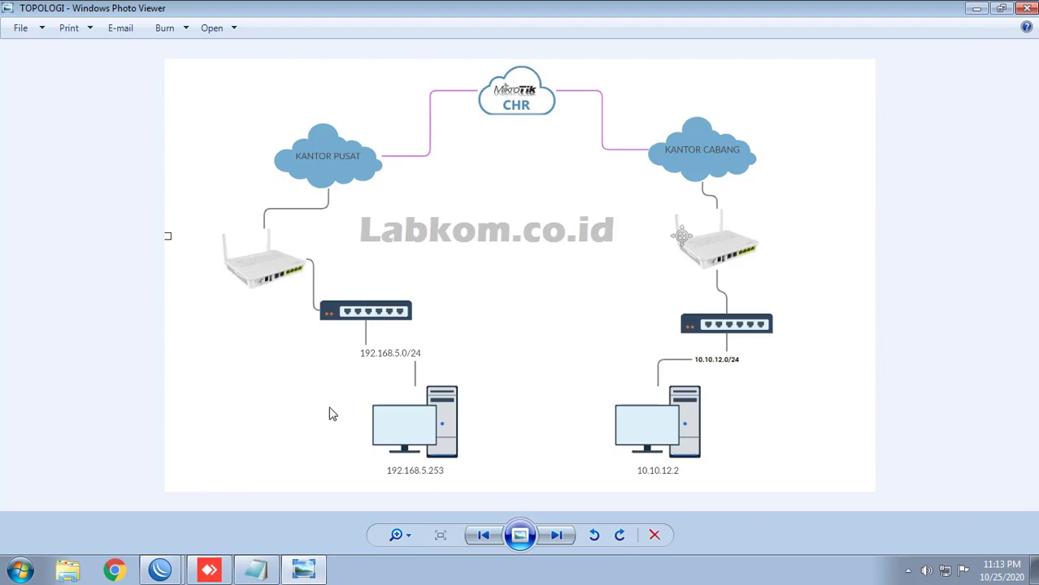
pyautogui.moveTo(150, 574)
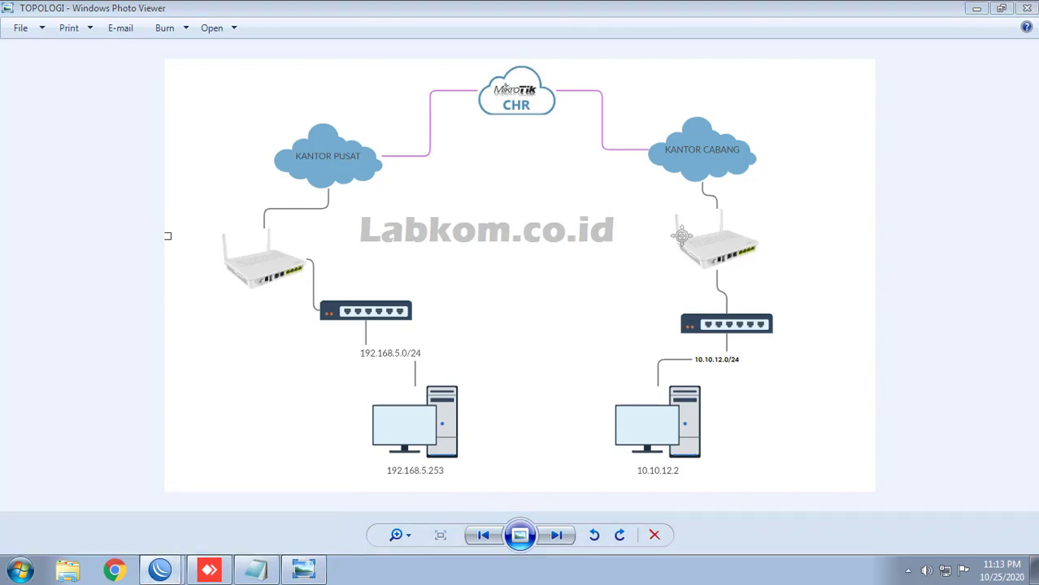
pyautogui.moveTo(1038, 70); pyautogui.dragTo(383, 70)
pyautogui.doubleClick(382, 70)
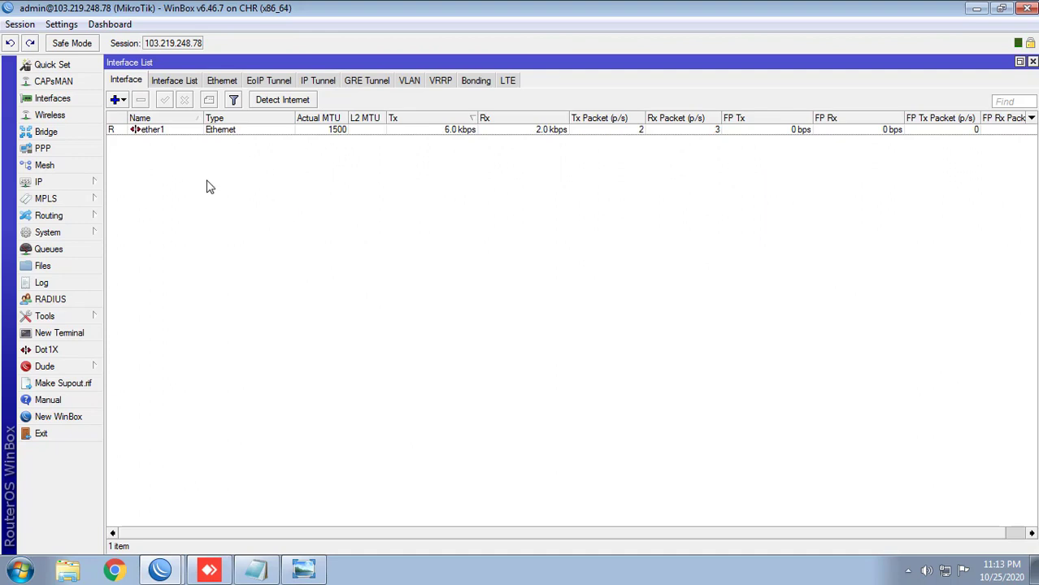
# Step: Open PPP and check the OVPN Server certificate list, which has no certificate yet
pyautogui.click(64, 149)
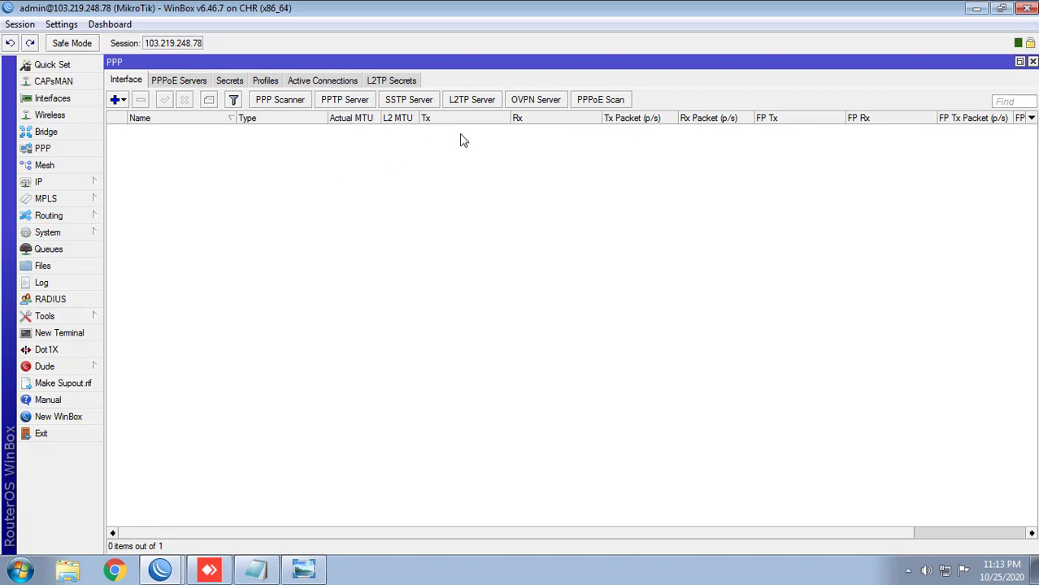
pyautogui.click(530, 101)
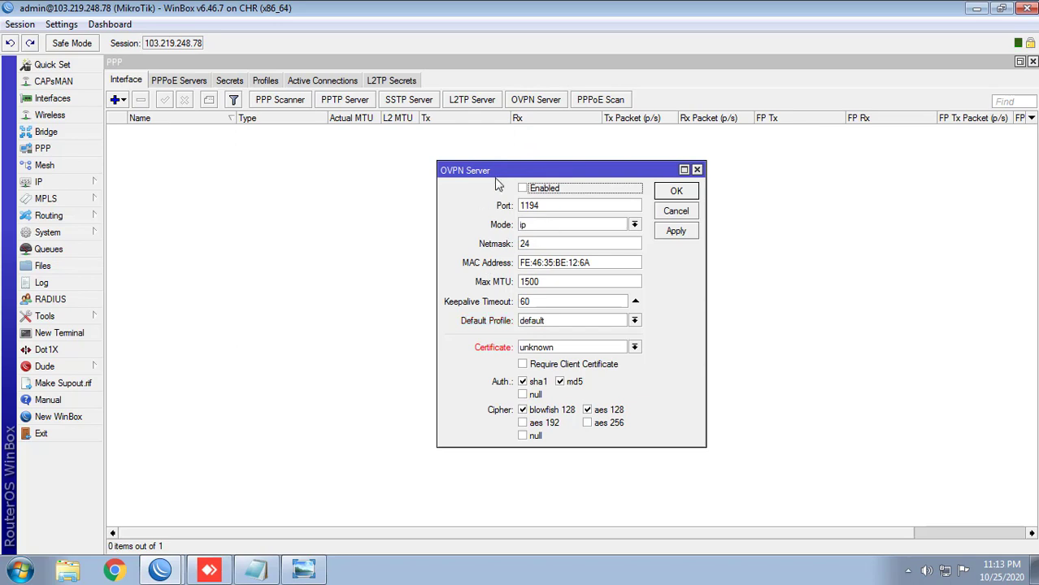
pyautogui.click(69, 150)
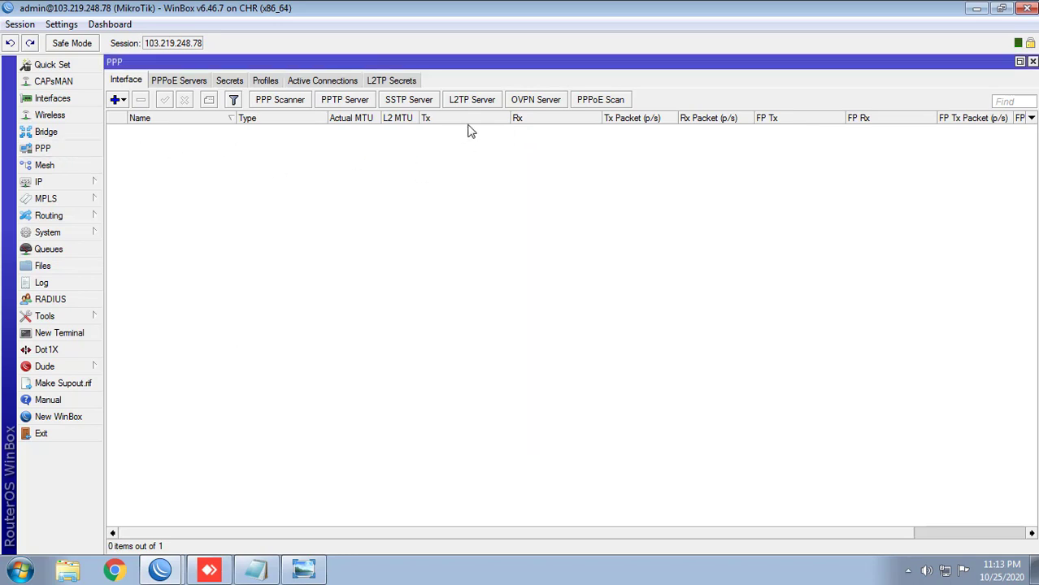
pyautogui.click(543, 102)
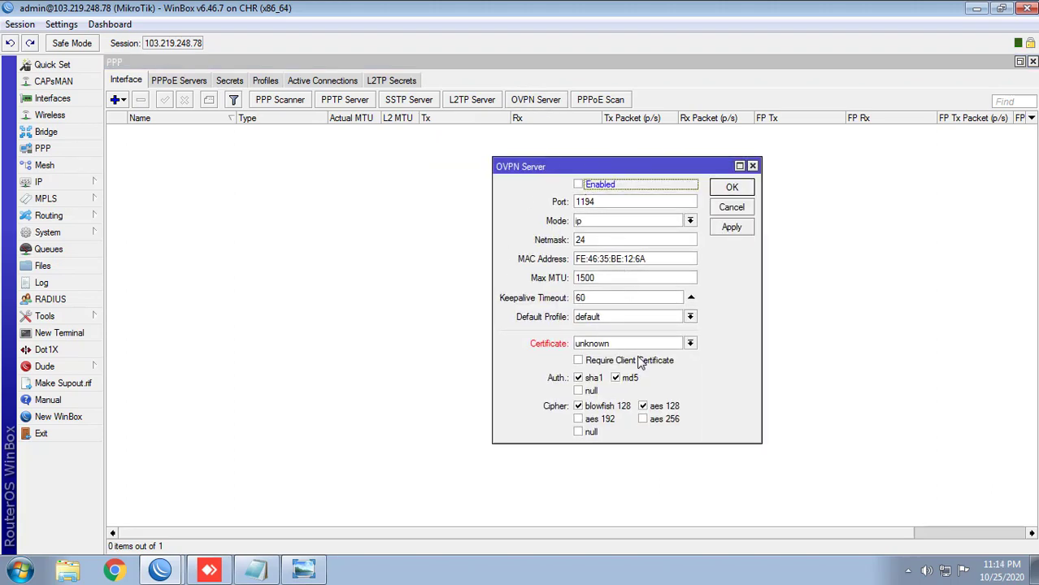
pyautogui.click(609, 347)
pyautogui.click(597, 347)
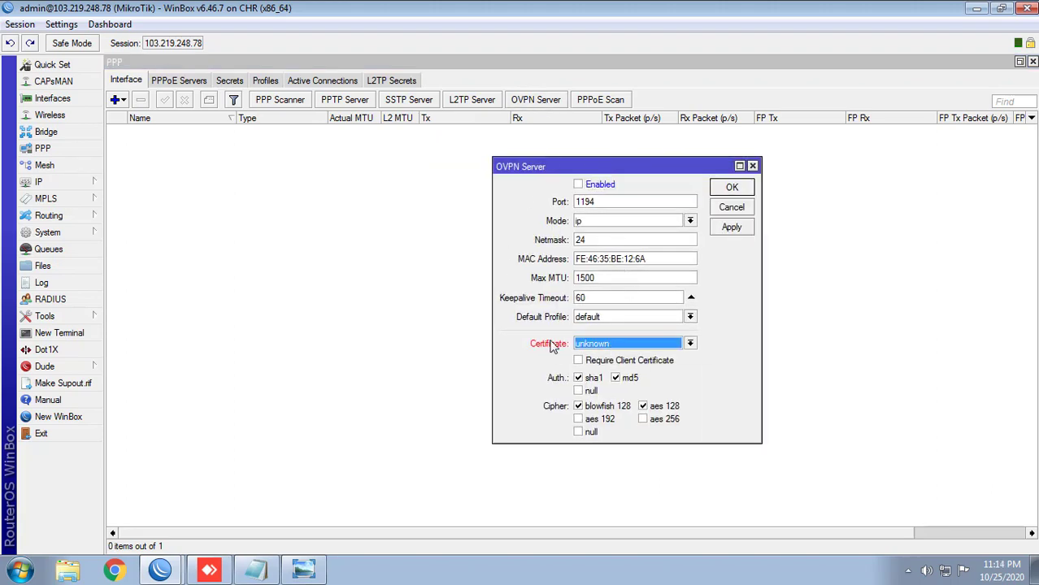
pyautogui.click(616, 349)
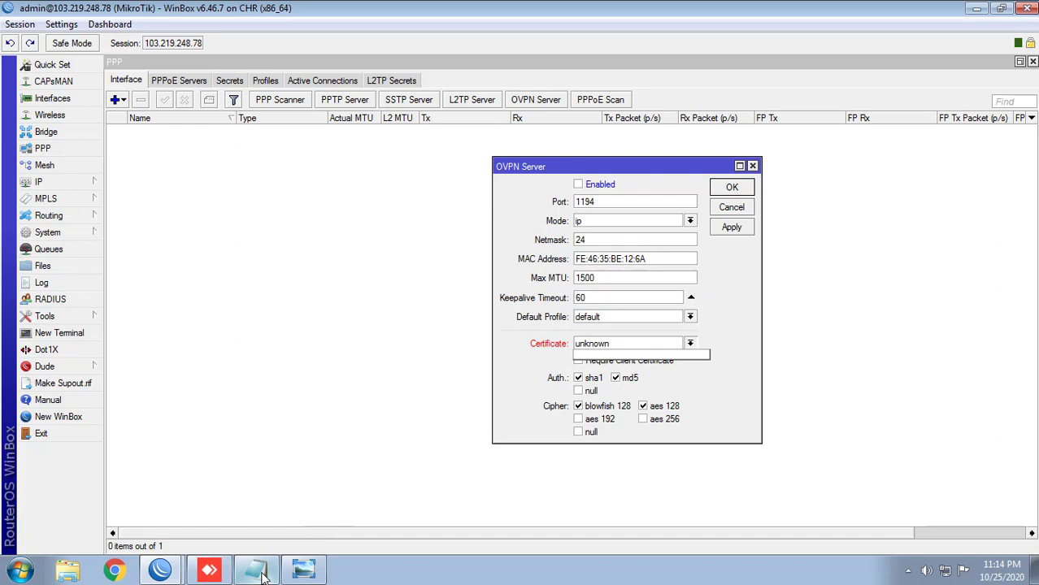
pyautogui.click(840, 75)
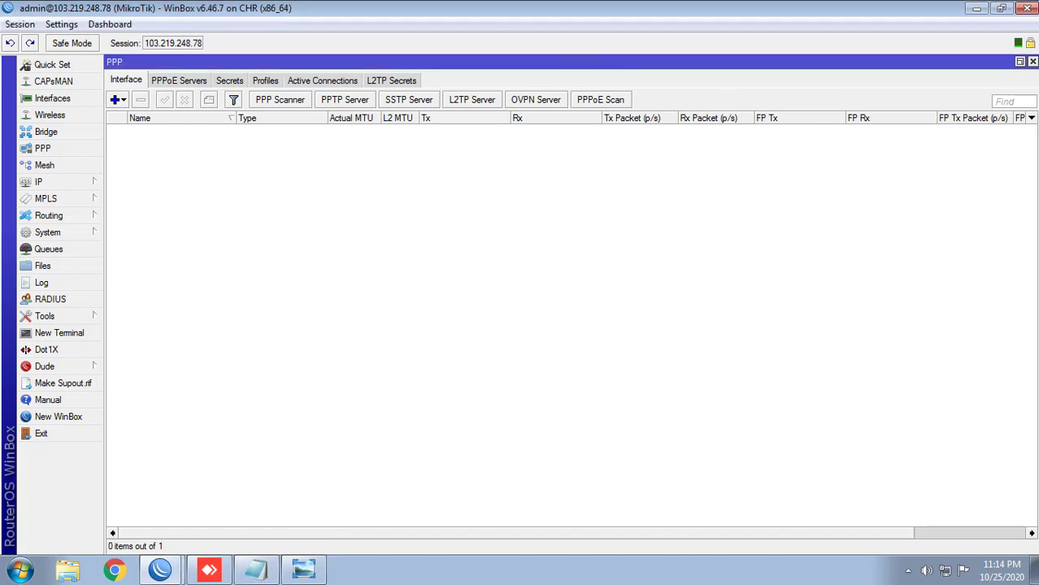
# Step: Arrange a resized WinBox window beside the Notepad certificate commands
pyautogui.click(257, 571)
pyautogui.moveTo(669, 94); pyautogui.dragTo(698, 64)
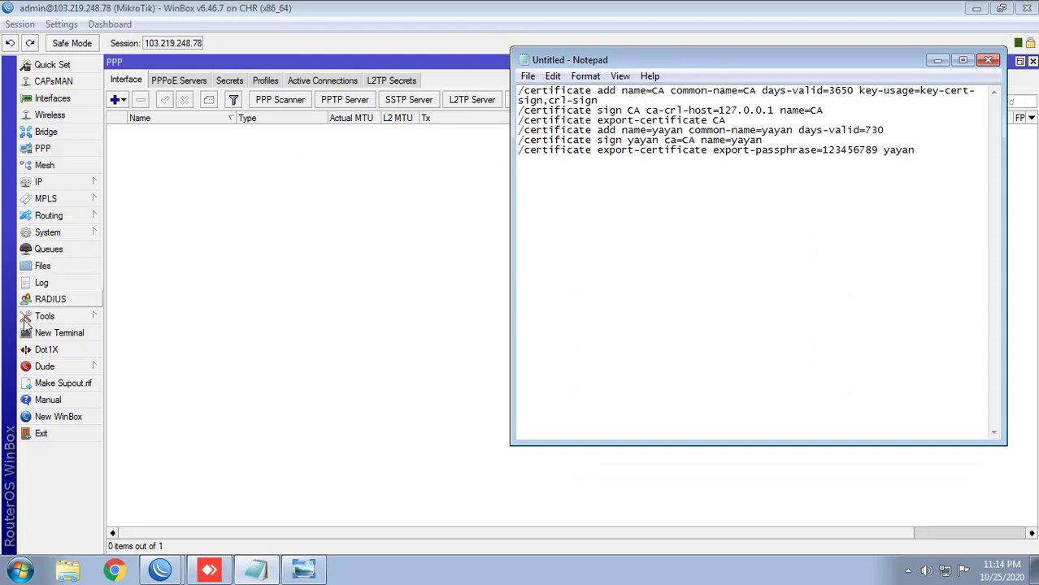
pyautogui.moveTo(622, 59); pyautogui.dragTo(697, 72)
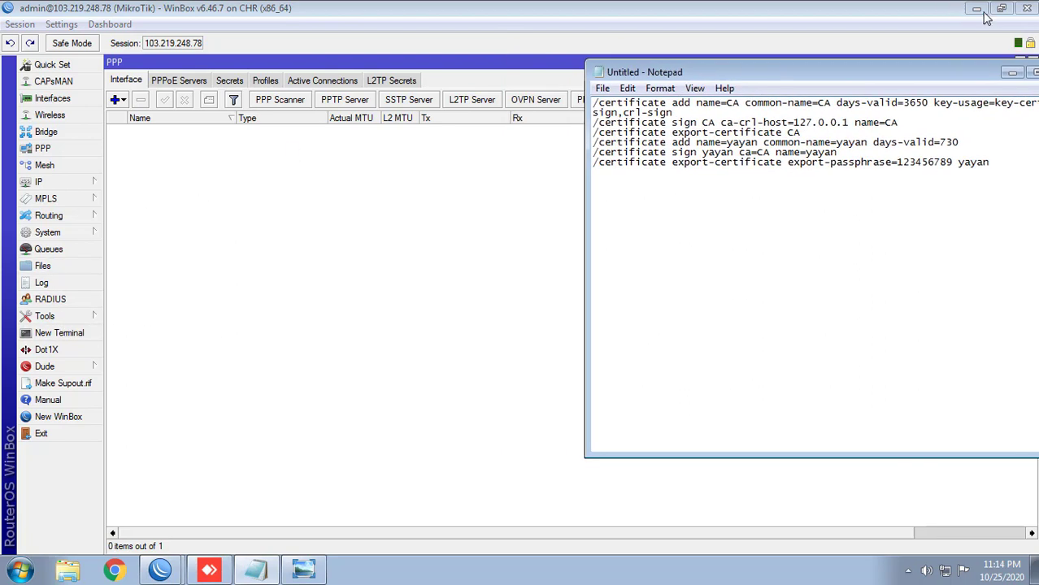
pyautogui.click(1001, 8)
pyautogui.moveTo(397, 70); pyautogui.dragTo(181, 15)
pyautogui.doubleClick(369, 14)
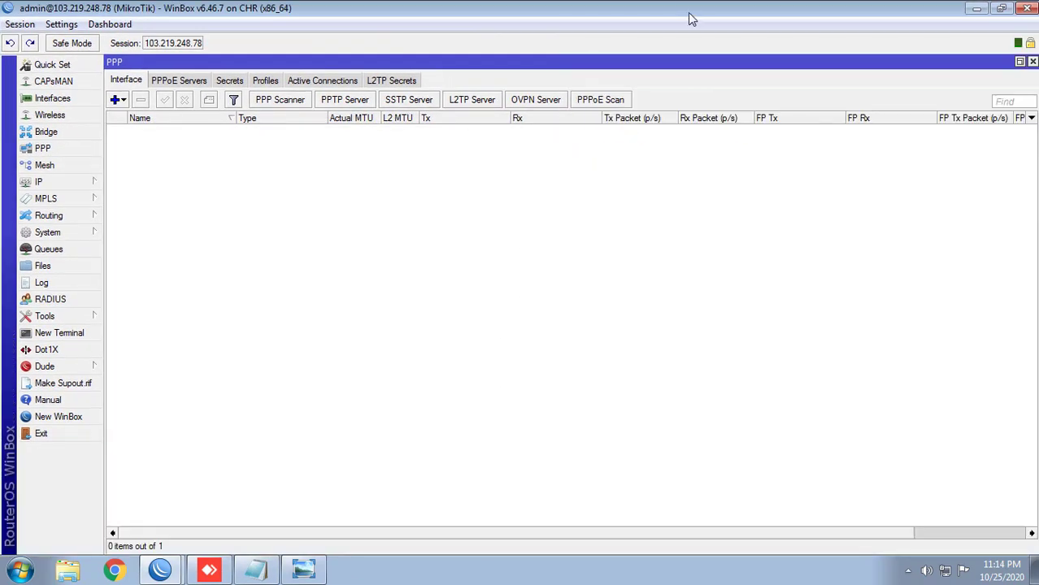
pyautogui.doubleClick(685, 7)
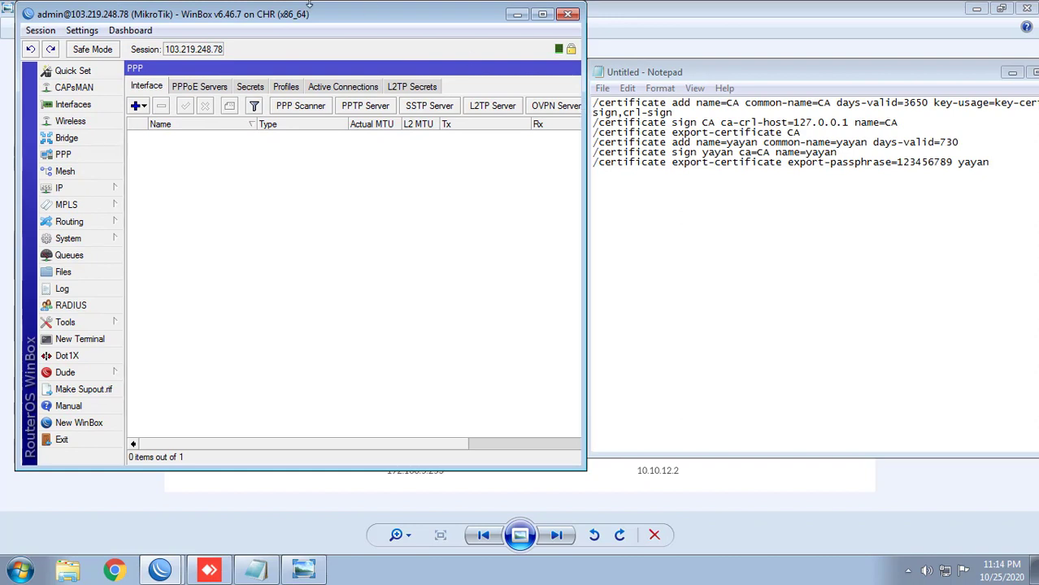
pyautogui.moveTo(309, 20); pyautogui.dragTo(296, 20)
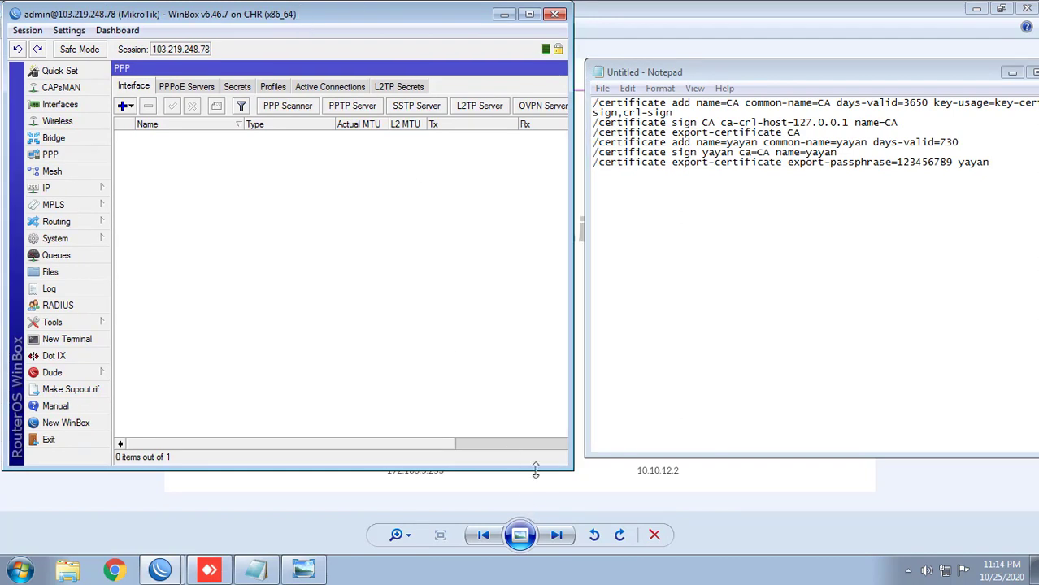
pyautogui.moveTo(536, 470); pyautogui.dragTo(527, 546)
pyautogui.moveTo(723, 75); pyautogui.dragTo(680, 50)
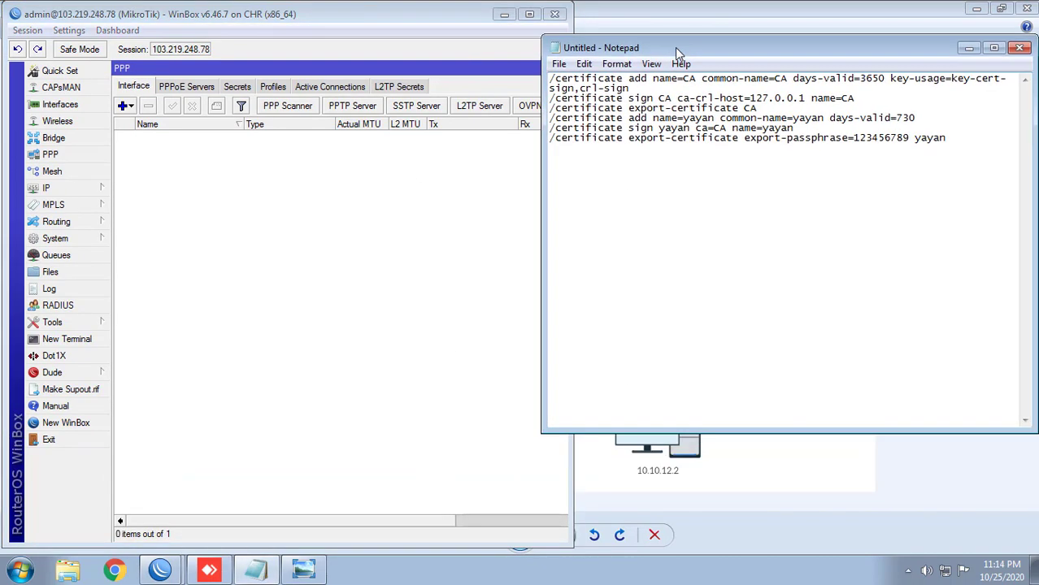
pyautogui.click(218, 258)
# Step: Open the empty Certificates list, copy the CA-creation command from Notepad, and open a terminal
pyautogui.click(81, 241)
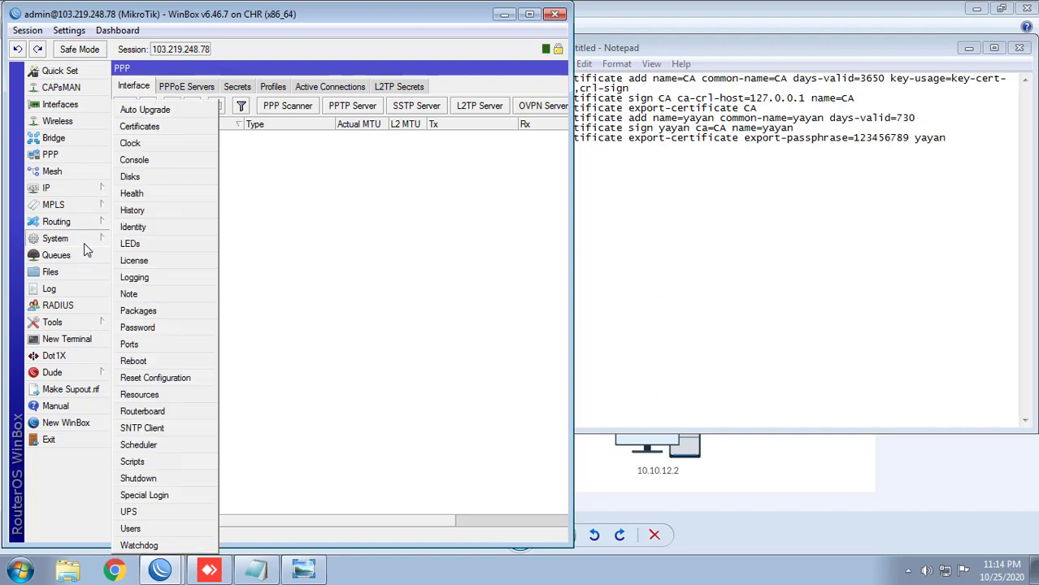
pyautogui.click(139, 126)
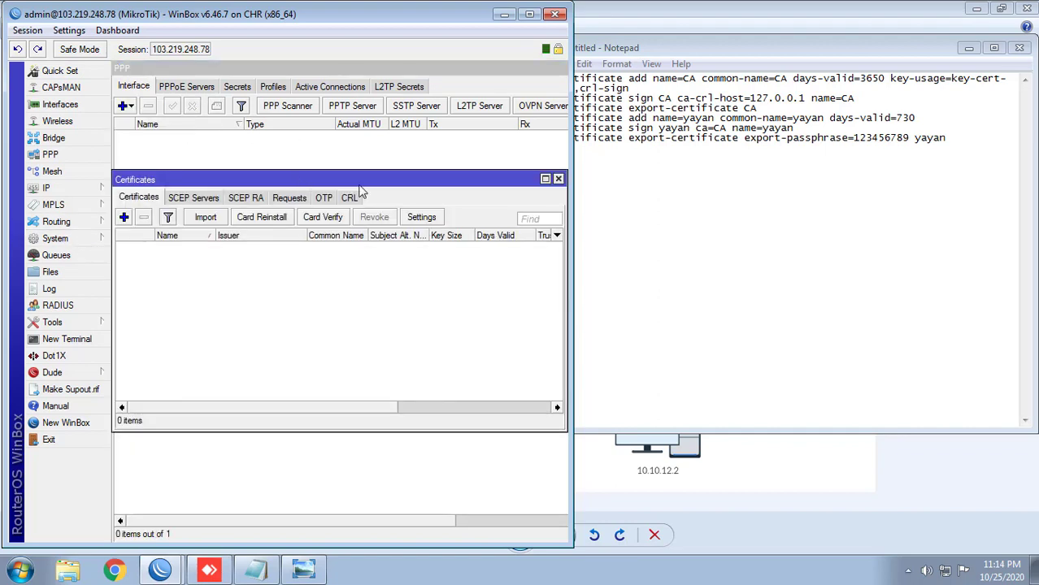
pyautogui.click(688, 79)
pyautogui.moveTo(653, 79); pyautogui.dragTo(549, 67)
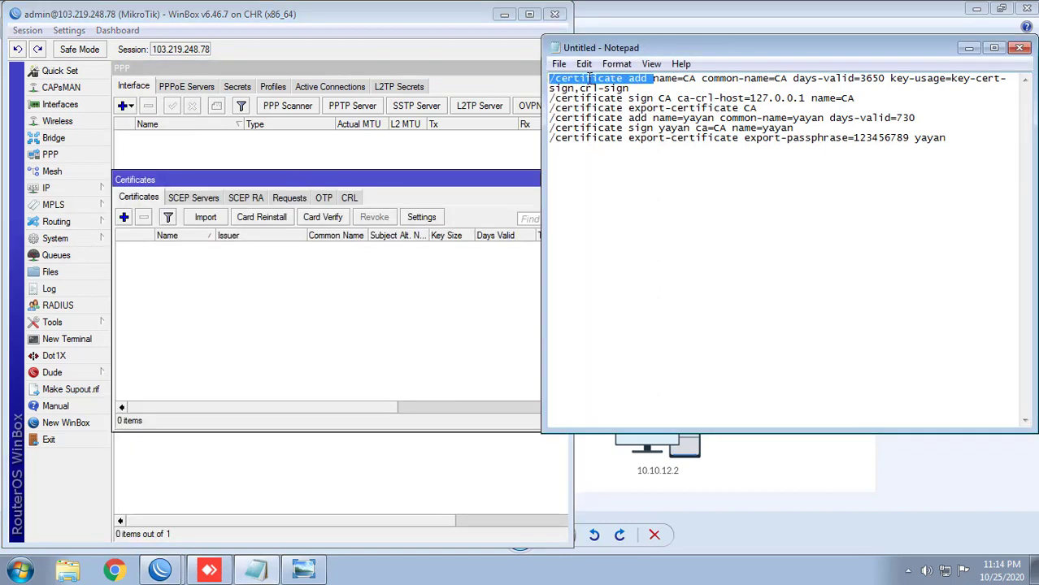
pyautogui.moveTo(635, 88); pyautogui.dragTo(545, 69)
pyautogui.rightClick(586, 82)
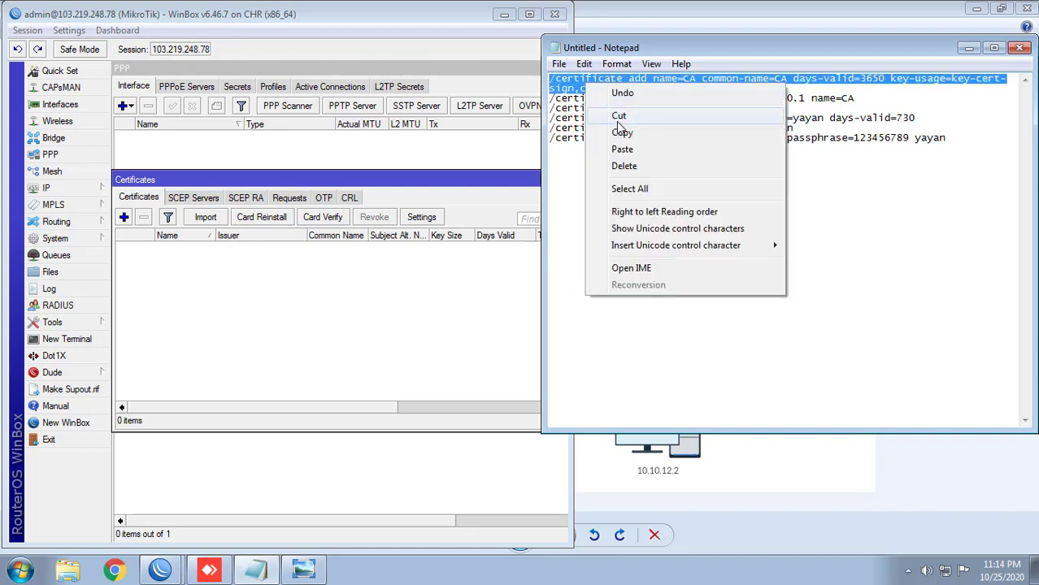
pyautogui.click(610, 137)
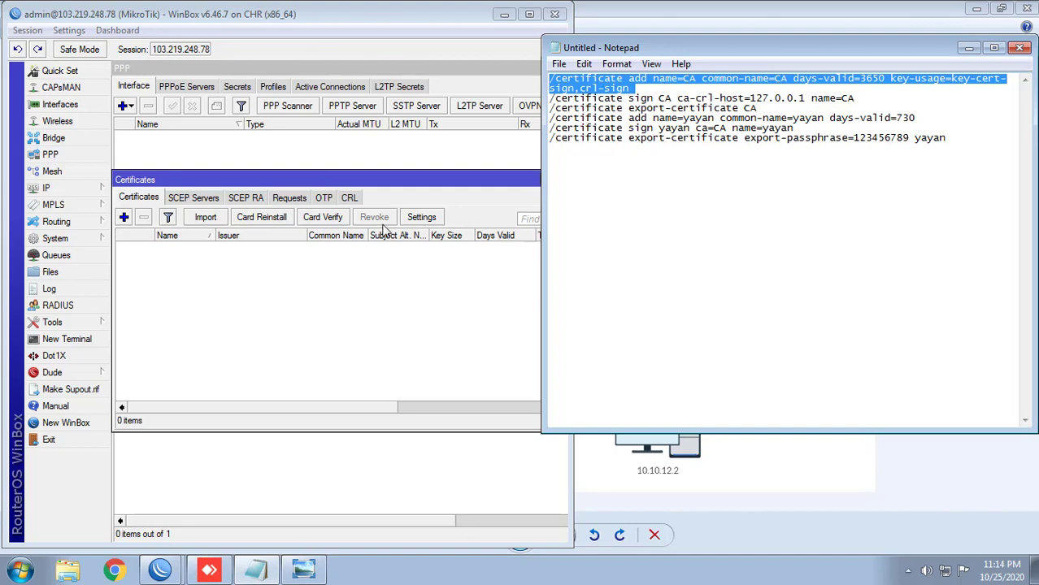
pyautogui.click(65, 339)
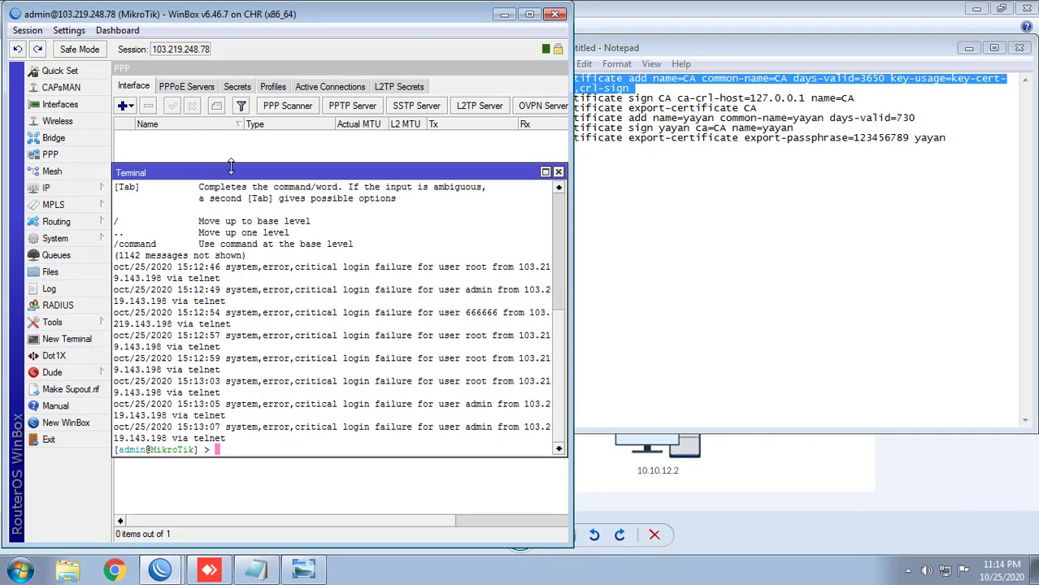
# Step: Run the CA creation and CA signing commands in the WinBox terminal
pyautogui.moveTo(236, 171); pyautogui.dragTo(232, 309)
pyautogui.rightClick(260, 392)
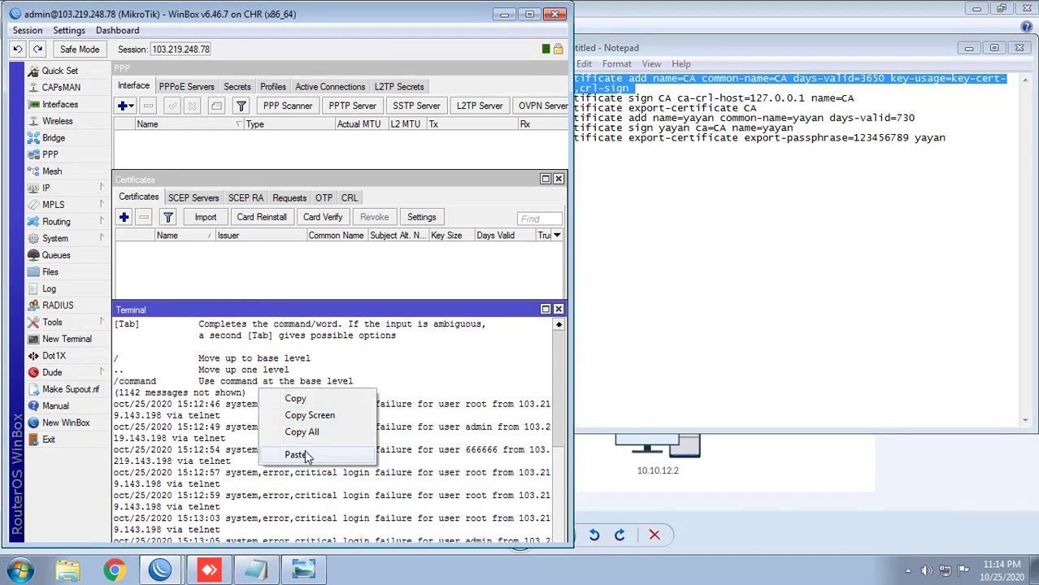
pyautogui.click(302, 452)
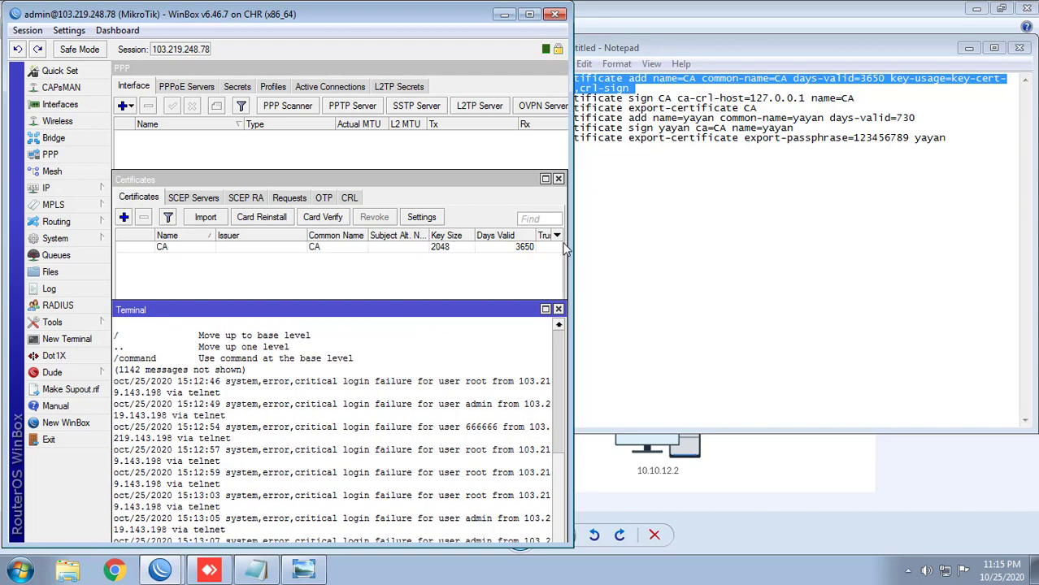
pyautogui.click(689, 98)
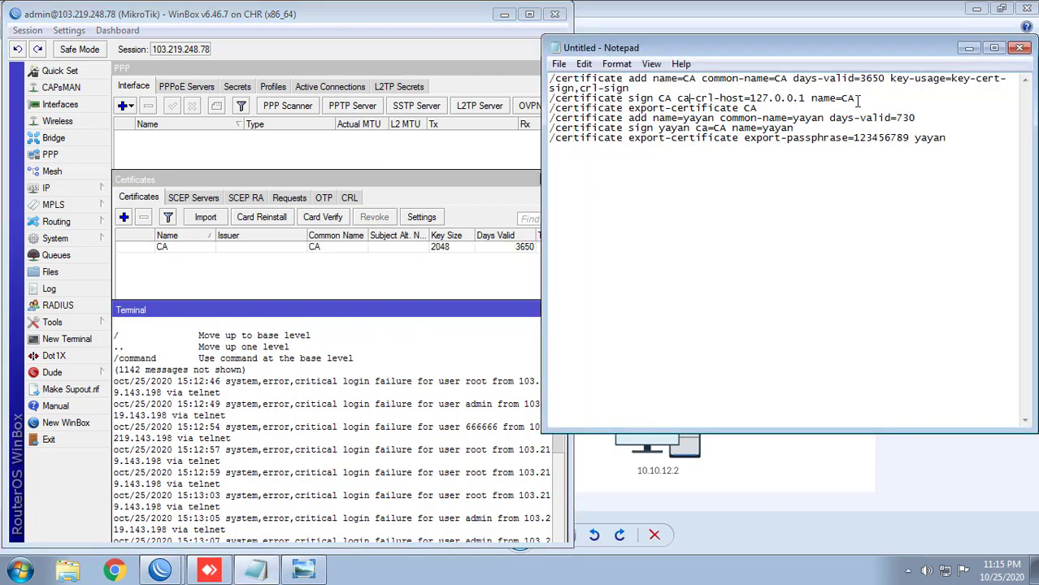
pyautogui.moveTo(870, 97); pyautogui.dragTo(550, 102)
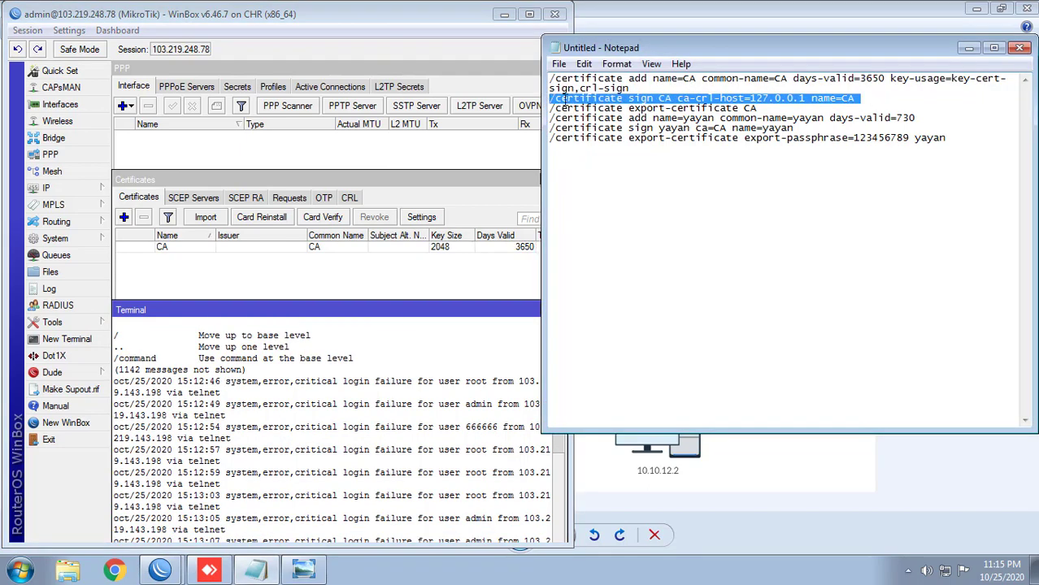
pyautogui.rightClick(565, 99)
pyautogui.click(602, 150)
pyautogui.click(386, 332)
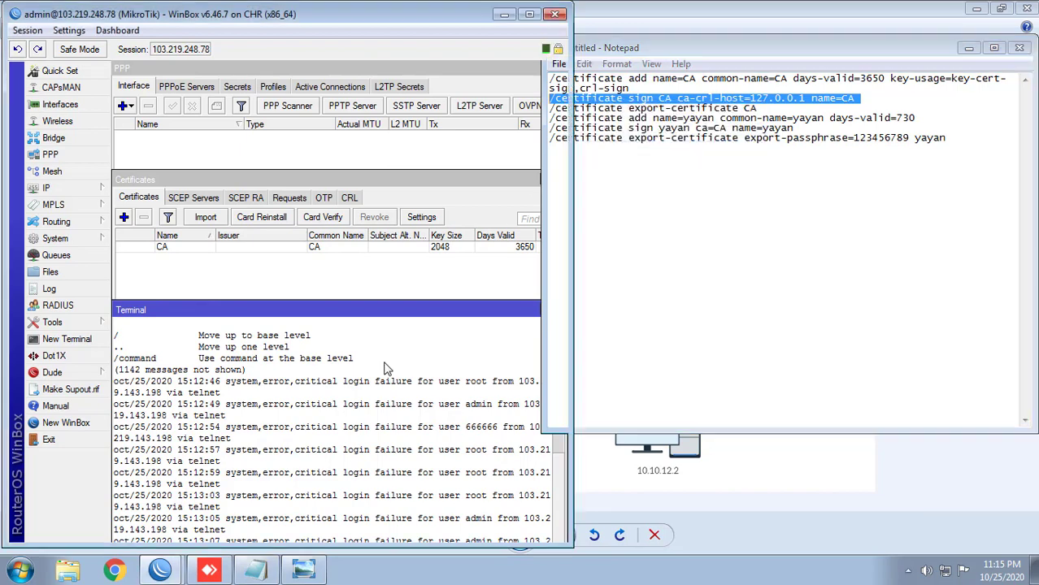
pyautogui.rightClick(386, 362)
pyautogui.click(431, 430)
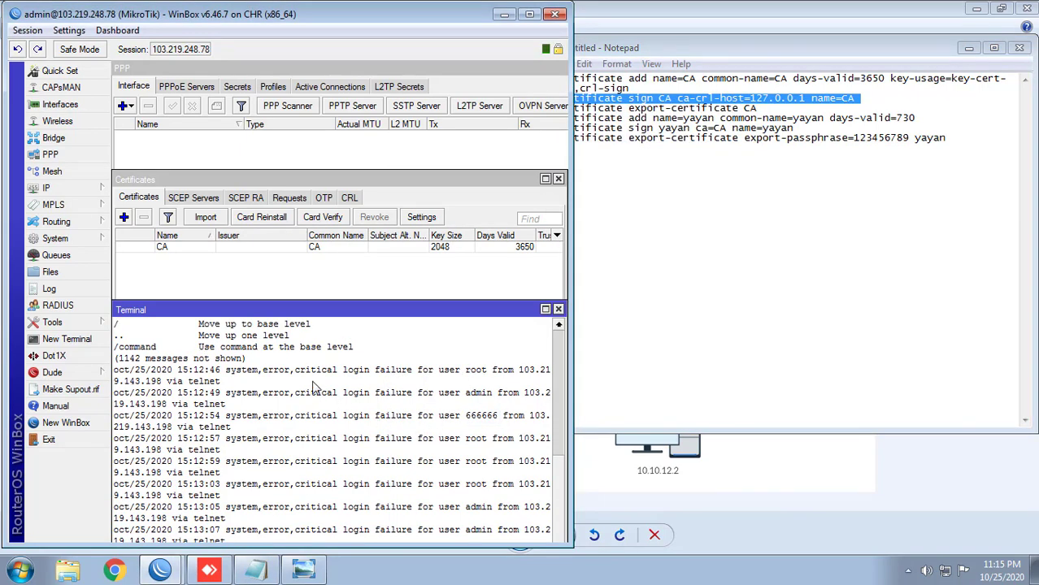
pyautogui.moveTo(389, 317); pyautogui.dragTo(422, 285)
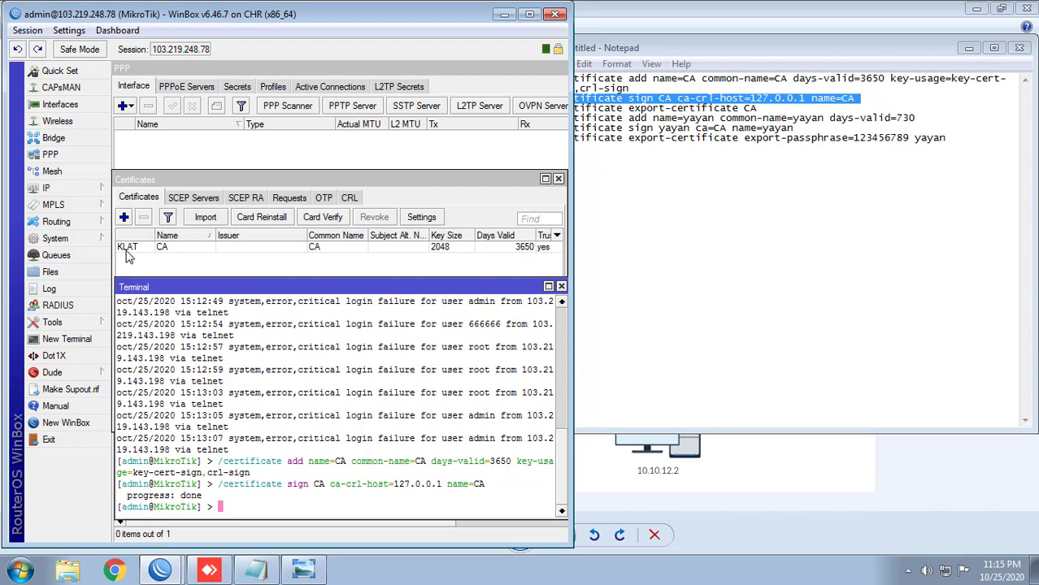
# Step: Export the CA certificate with the command copied from Notepad
pyautogui.moveTo(770, 108); pyautogui.dragTo(523, 115)
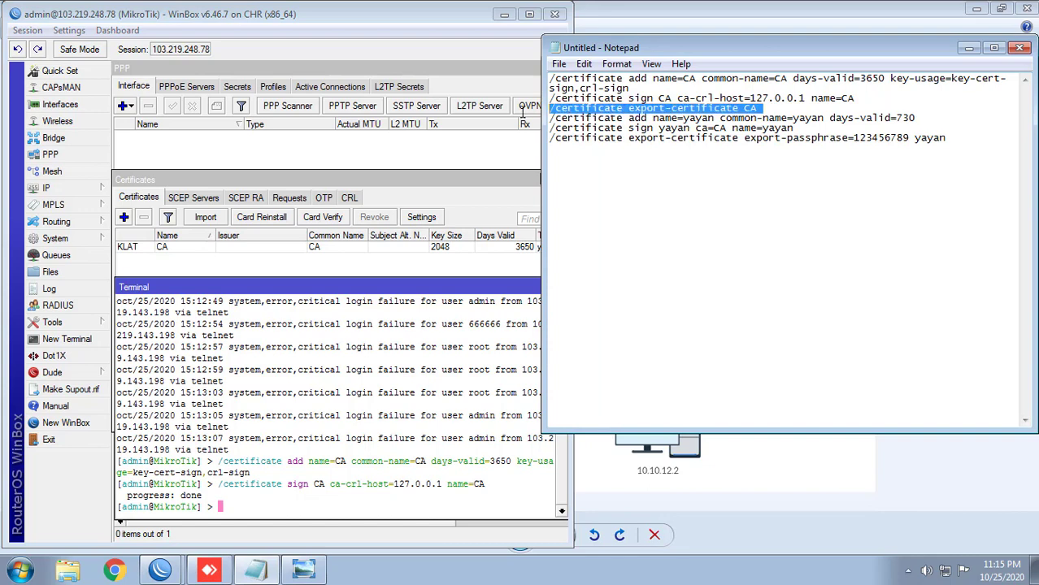
pyautogui.rightClick(593, 110)
pyautogui.click(633, 163)
pyautogui.rightClick(411, 335)
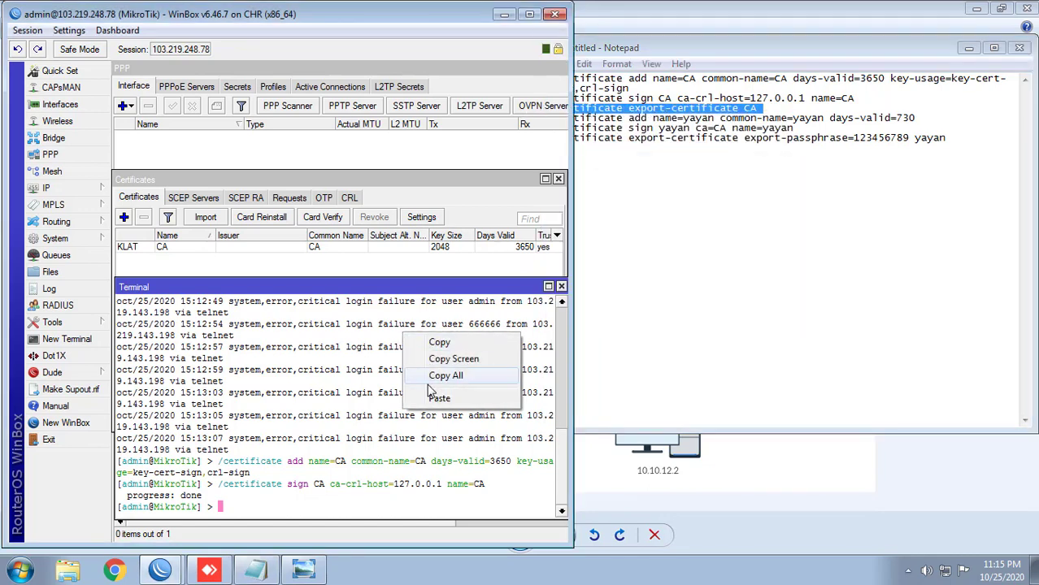
pyautogui.click(438, 398)
pyautogui.press('Return')
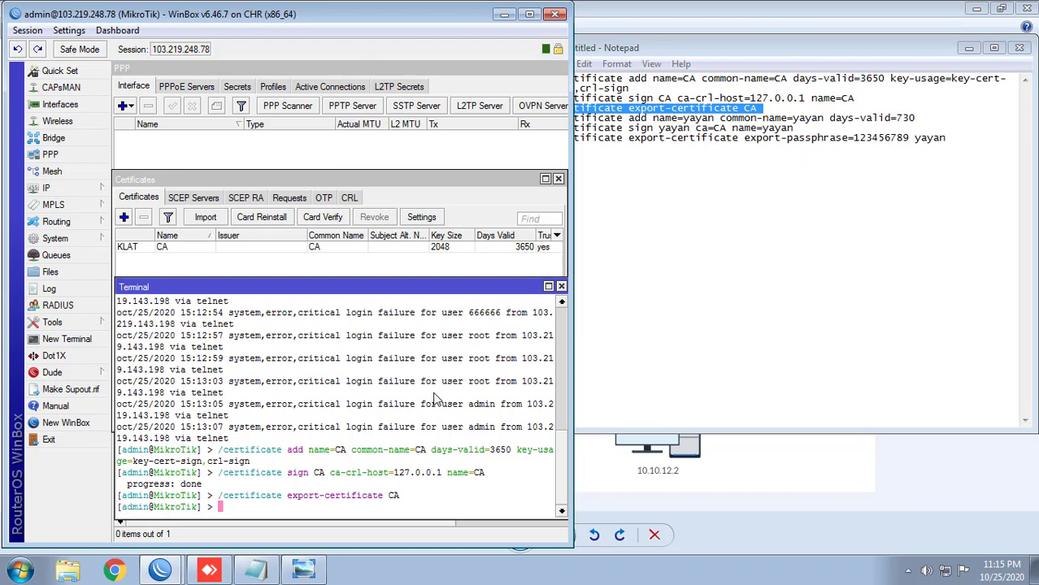
# Step: Create the 730-day yayan client certificate from the Notepad command
pyautogui.moveTo(630, 48); pyautogui.dragTo(649, 46)
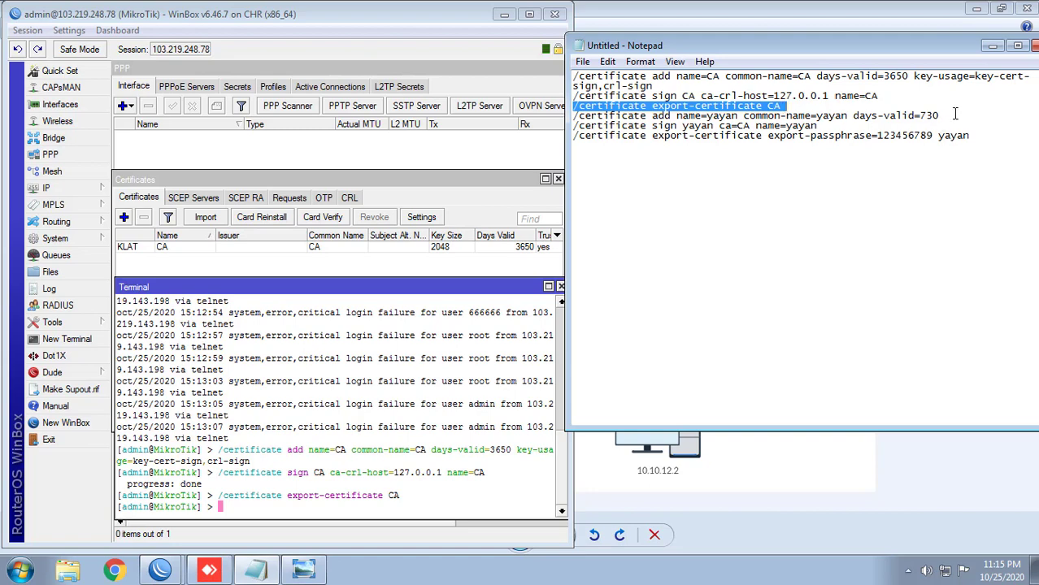
pyautogui.moveTo(955, 115); pyautogui.dragTo(575, 120)
pyautogui.rightClick(577, 117)
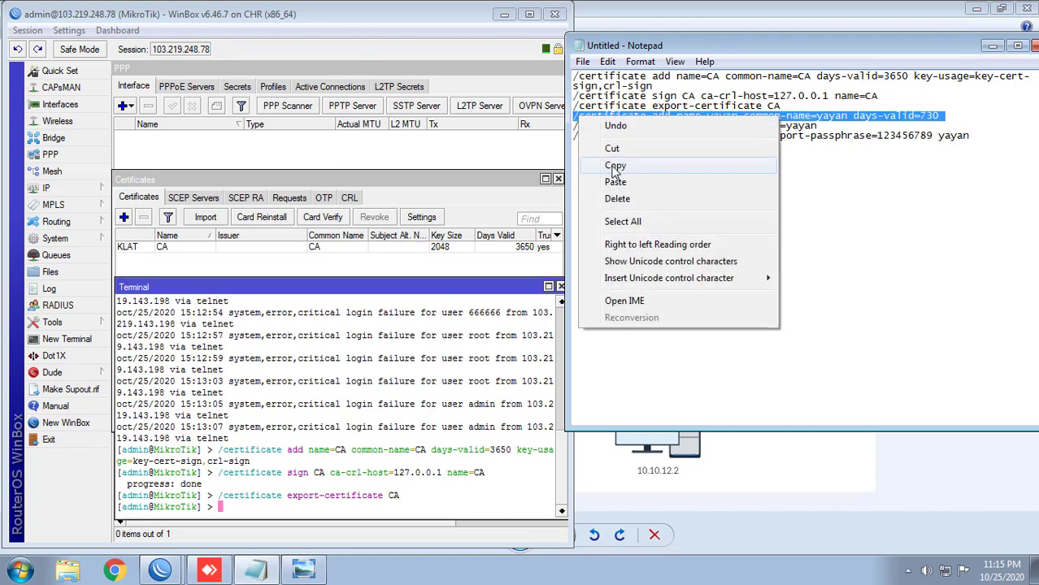
pyautogui.click(615, 168)
pyautogui.rightClick(473, 325)
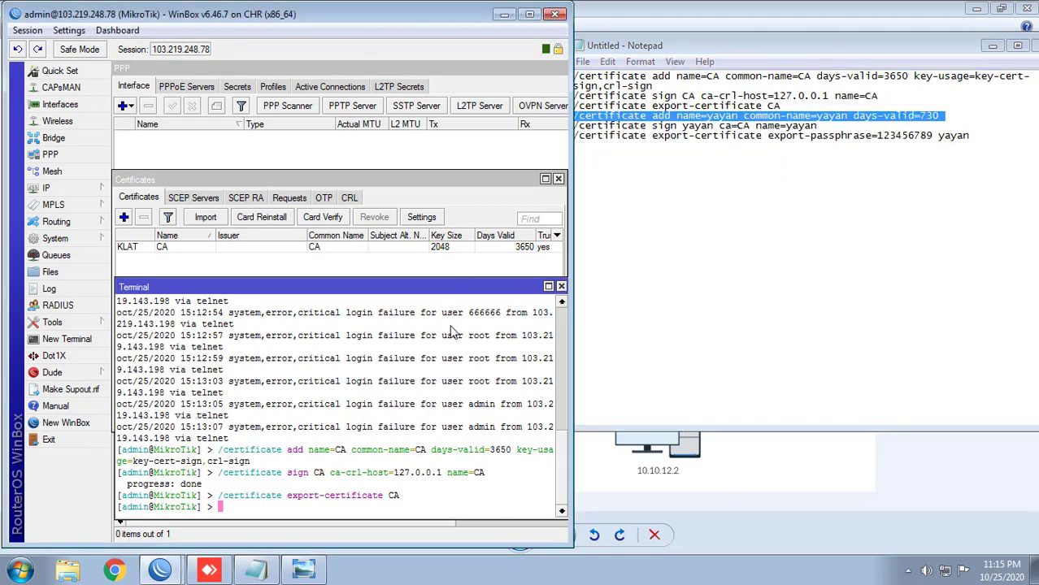
pyautogui.click(486, 392)
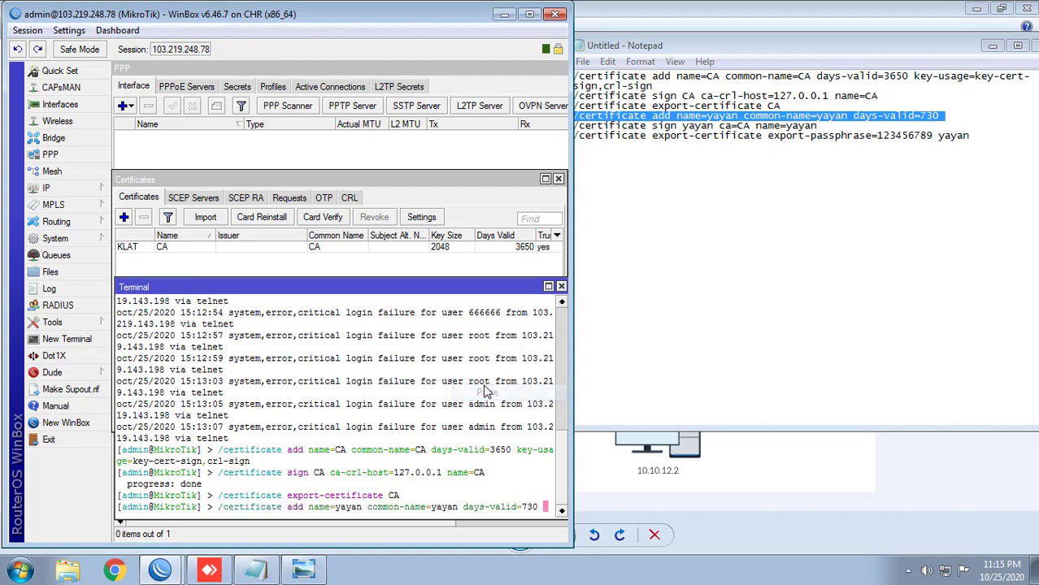
pyautogui.press('Return')
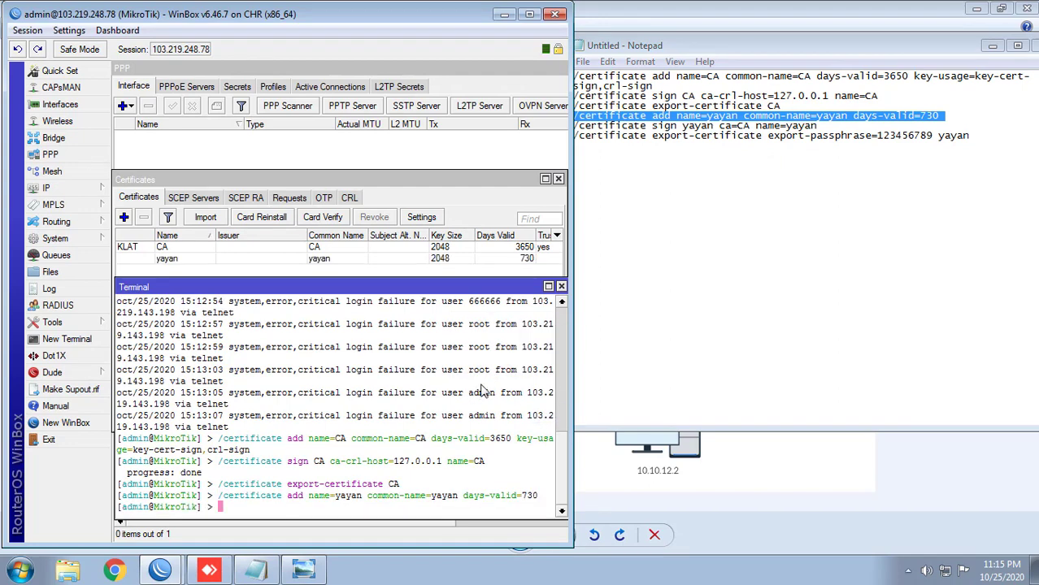
# Step: Sign yayan with the CA and export it protected by a passphrase
pyautogui.moveTo(824, 125); pyautogui.dragTo(569, 125)
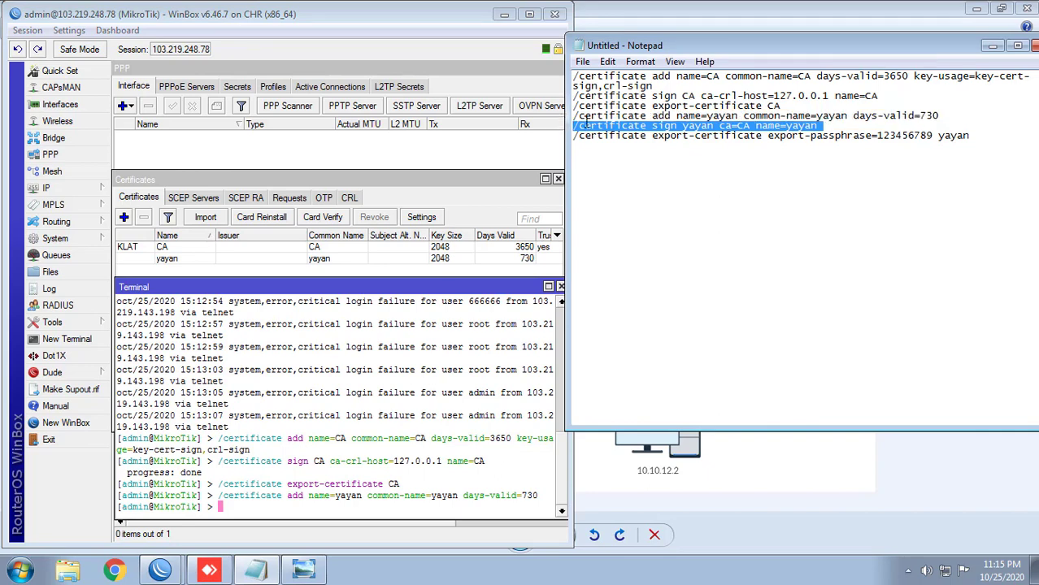
pyautogui.rightClick(585, 124)
pyautogui.click(625, 170)
pyautogui.rightClick(398, 358)
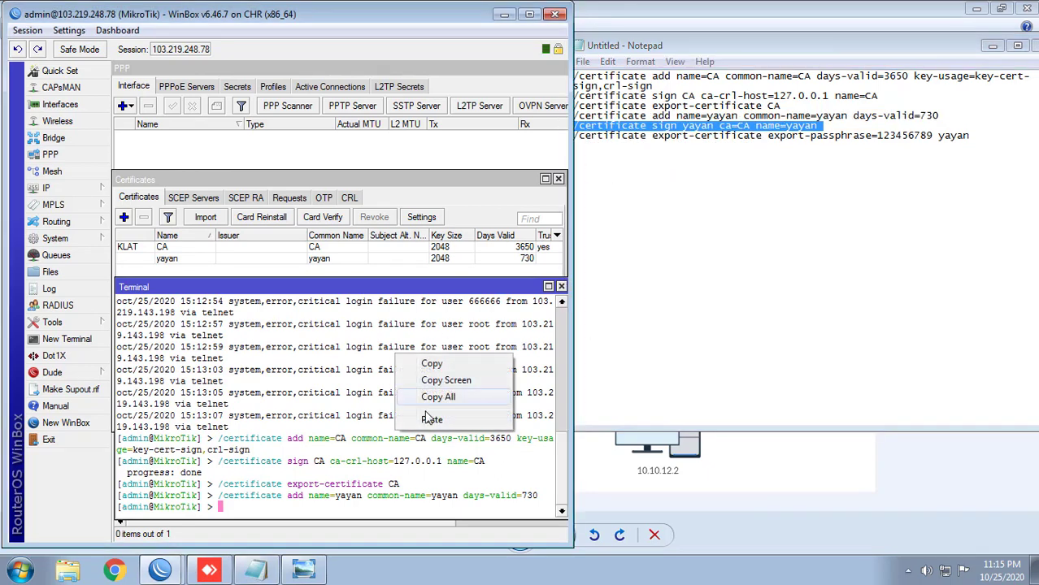
pyautogui.click(431, 420)
pyautogui.press('Return')
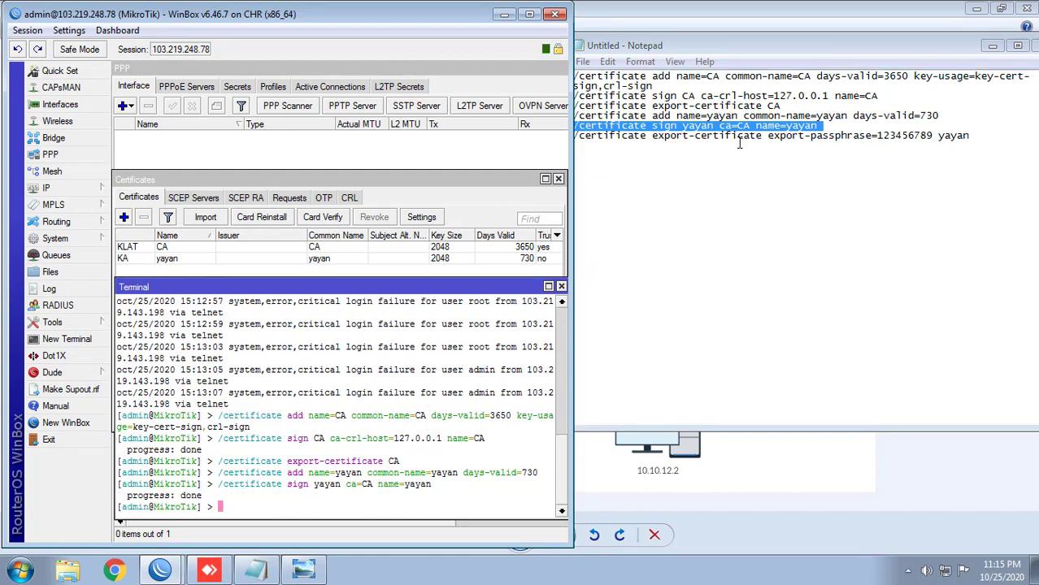
pyautogui.moveTo(978, 137); pyautogui.dragTo(566, 160)
pyautogui.rightClick(672, 142)
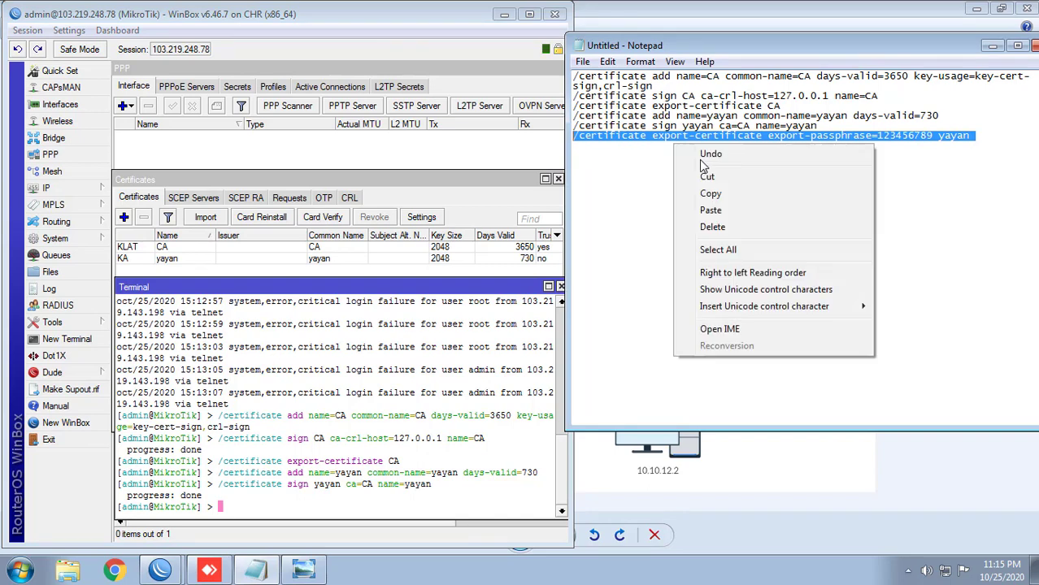
pyautogui.click(685, 195)
pyautogui.rightClick(365, 380)
pyautogui.click(406, 440)
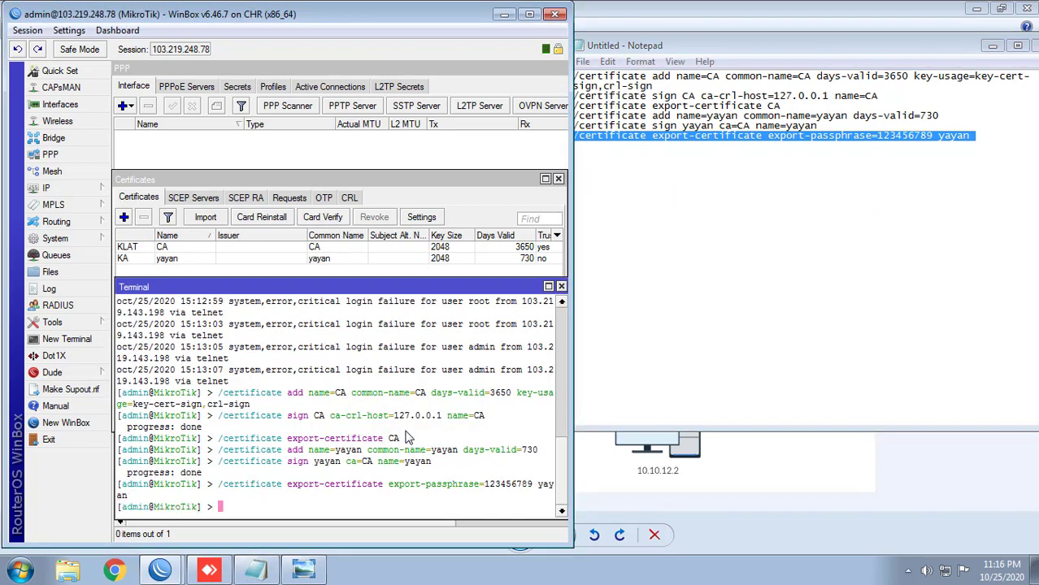
# Step: Open the File List and select cert_export_yayan.key and cert_export_yayan.crt
pyautogui.click(94, 277)
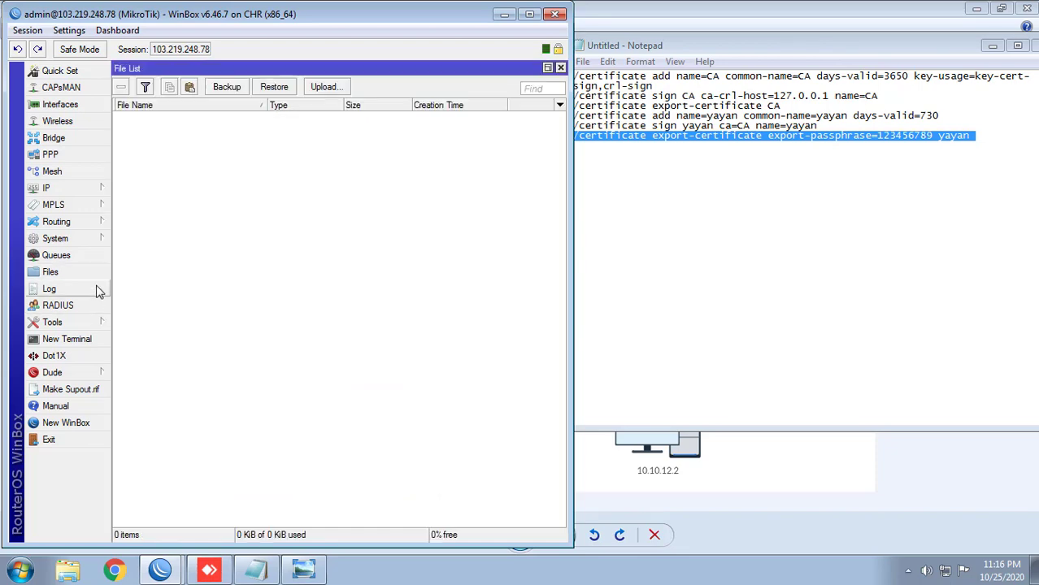
pyautogui.doubleClick(196, 74)
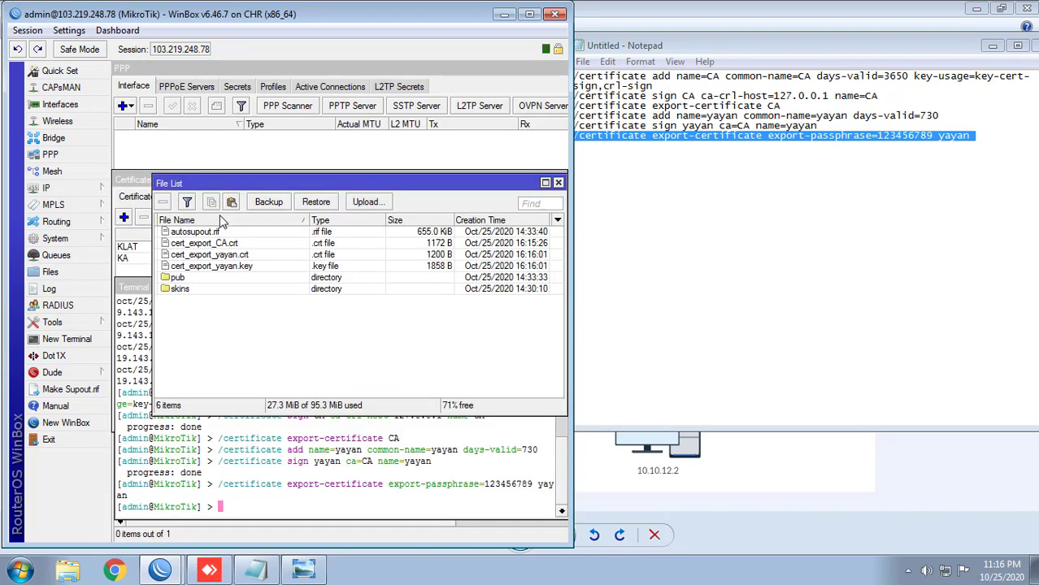
pyautogui.click(231, 245)
pyautogui.click(232, 265)
pyautogui.click(231, 254)
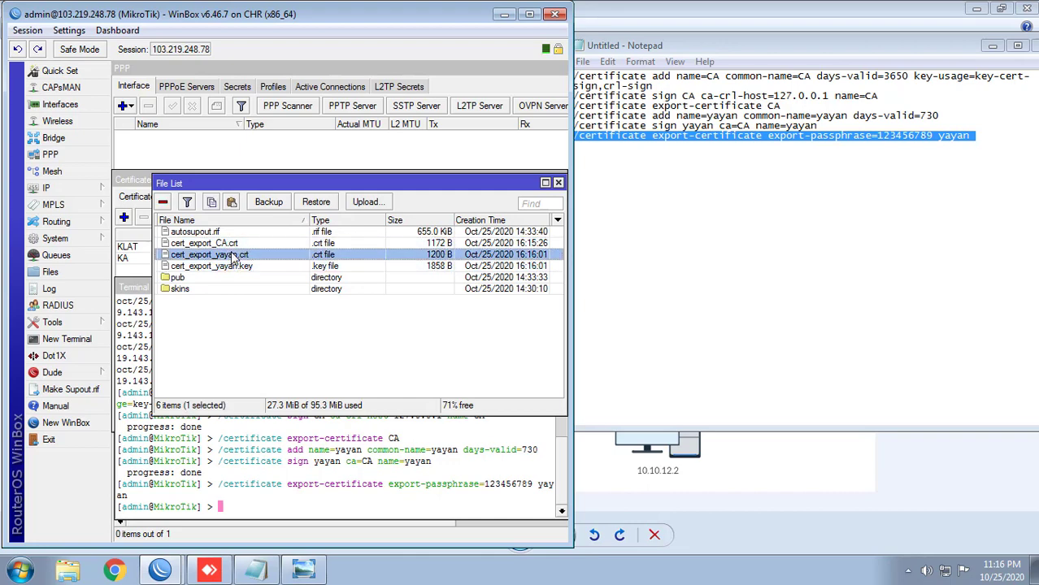
pyautogui.click(230, 244)
pyautogui.click(231, 267)
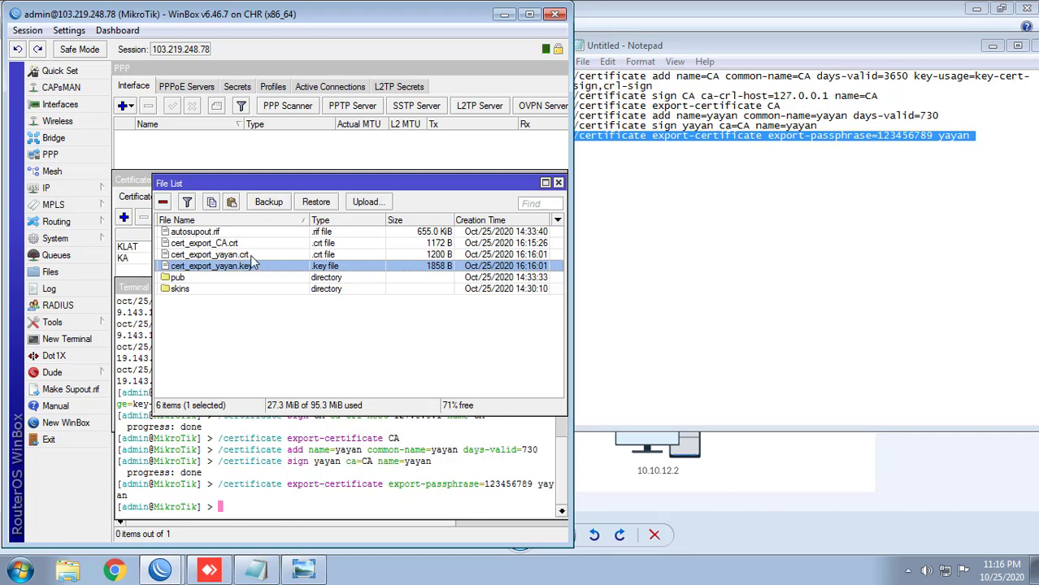
pyautogui.keyDown('ctrl'); pyautogui.click(250, 255); pyautogui.keyUp('ctrl')
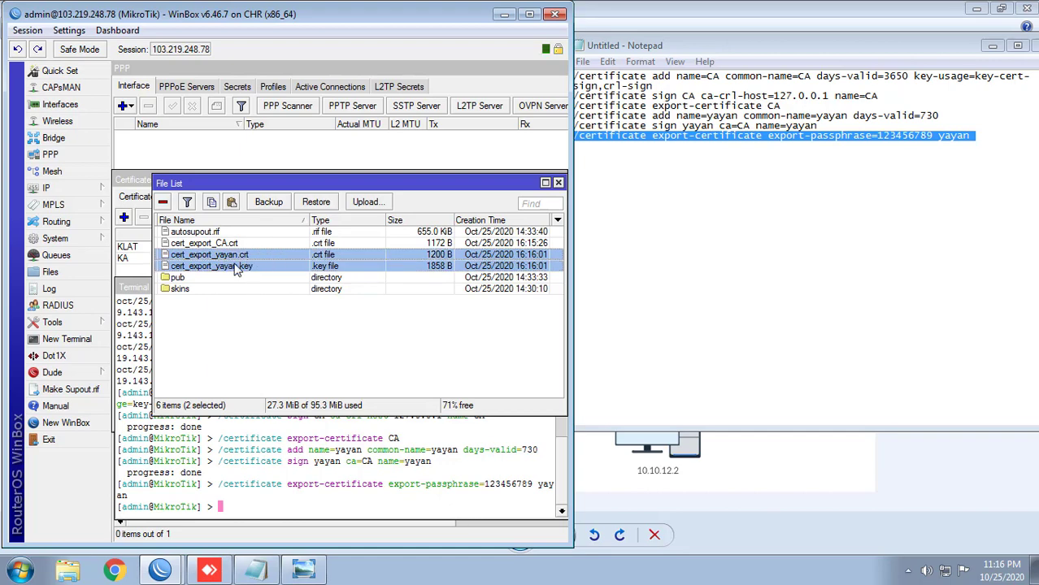
# Step: Copy cert_export_yayan.crt and cert_export_yayan.key from WinBox onto the Windows Desktop
pyautogui.click(68, 571)
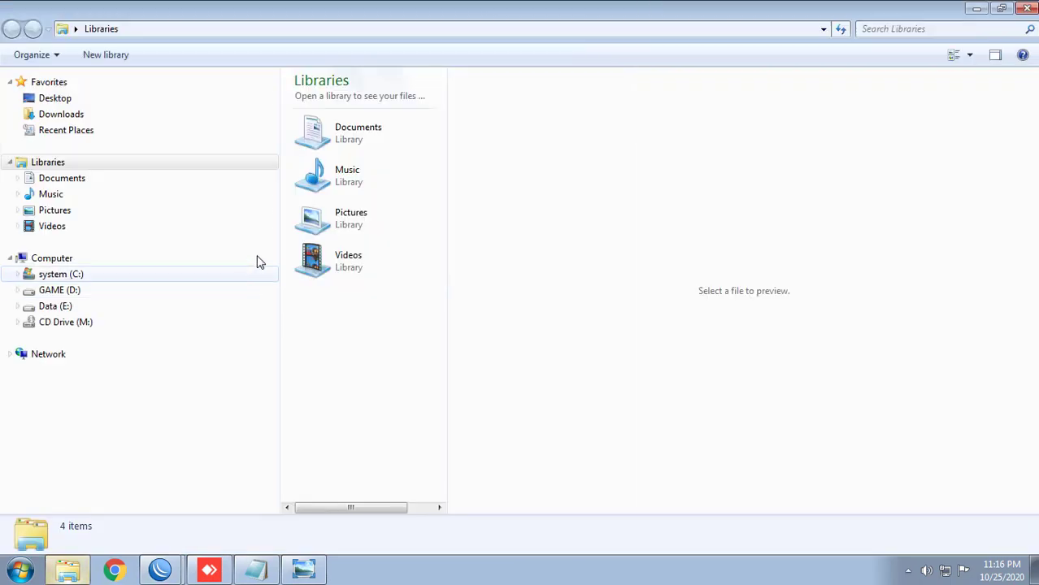
pyautogui.click(107, 99)
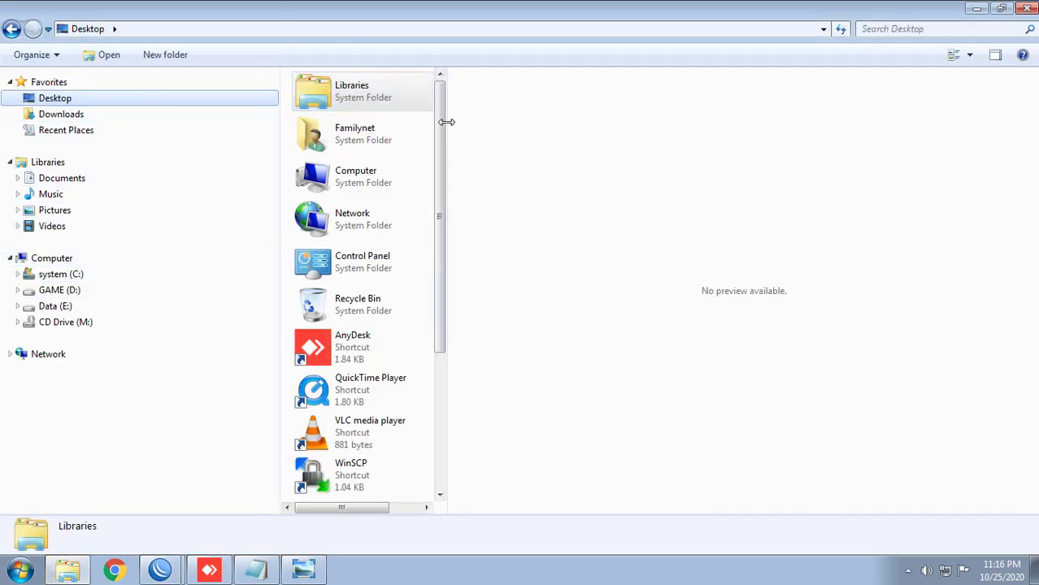
pyautogui.moveTo(448, 120); pyautogui.dragTo(659, 120)
pyautogui.moveTo(347, 14); pyautogui.dragTo(863, 24)
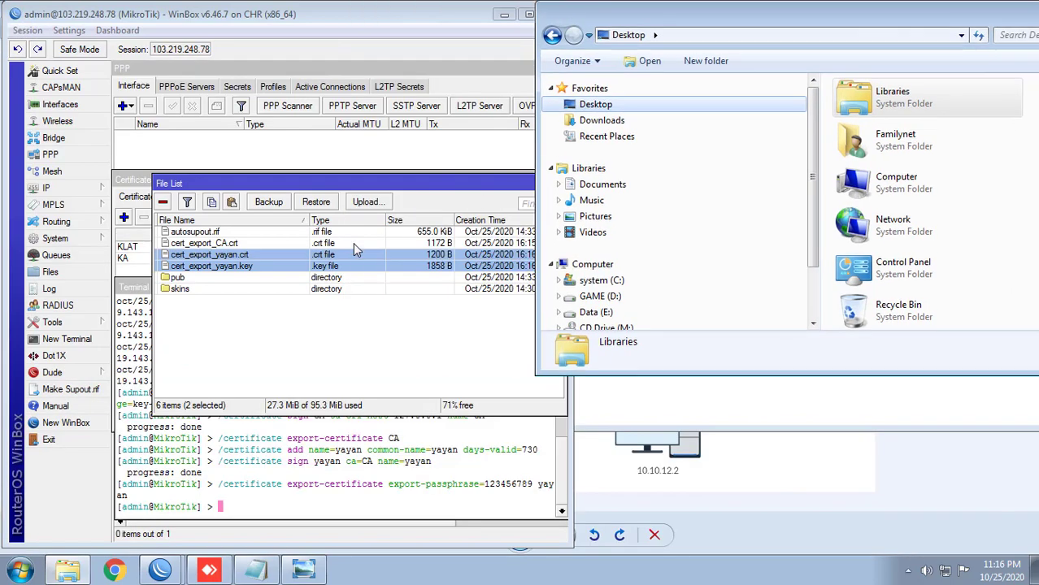
pyautogui.moveTo(240, 266); pyautogui.dragTo(992, 298)
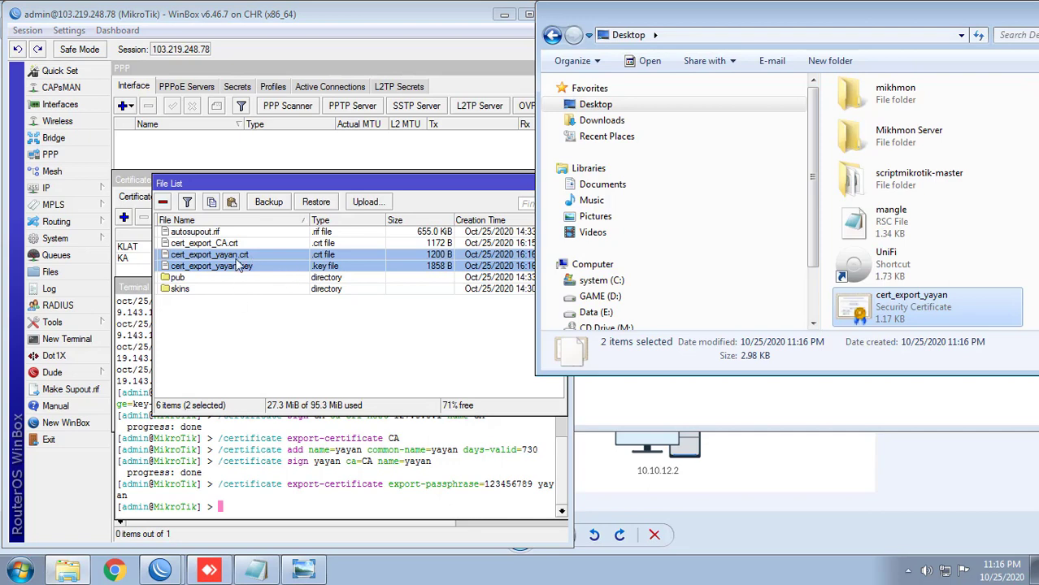
pyautogui.scroll(-1, 918, 235)
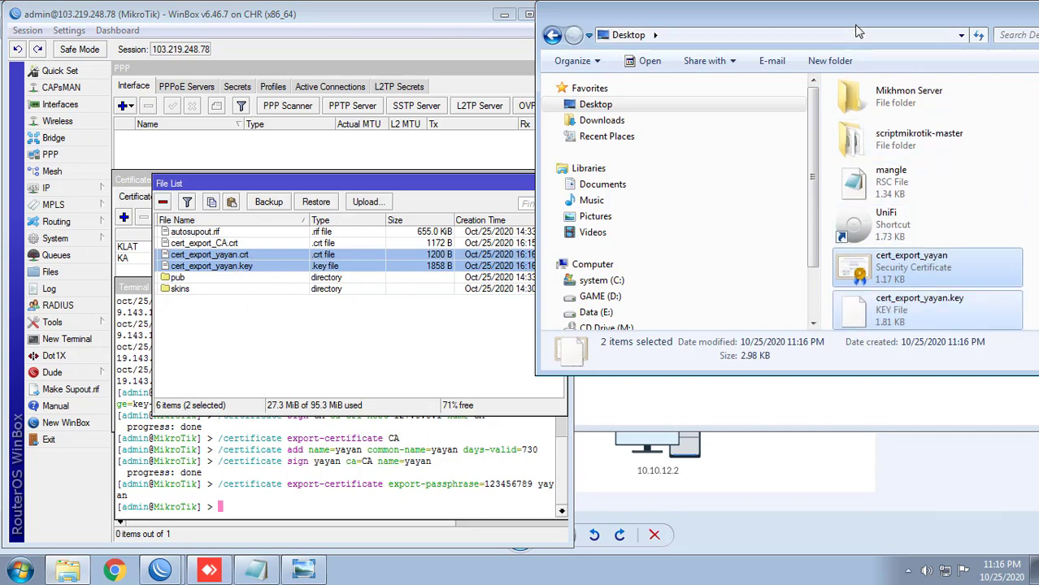
pyautogui.moveTo(732, 12); pyautogui.dragTo(514, 13)
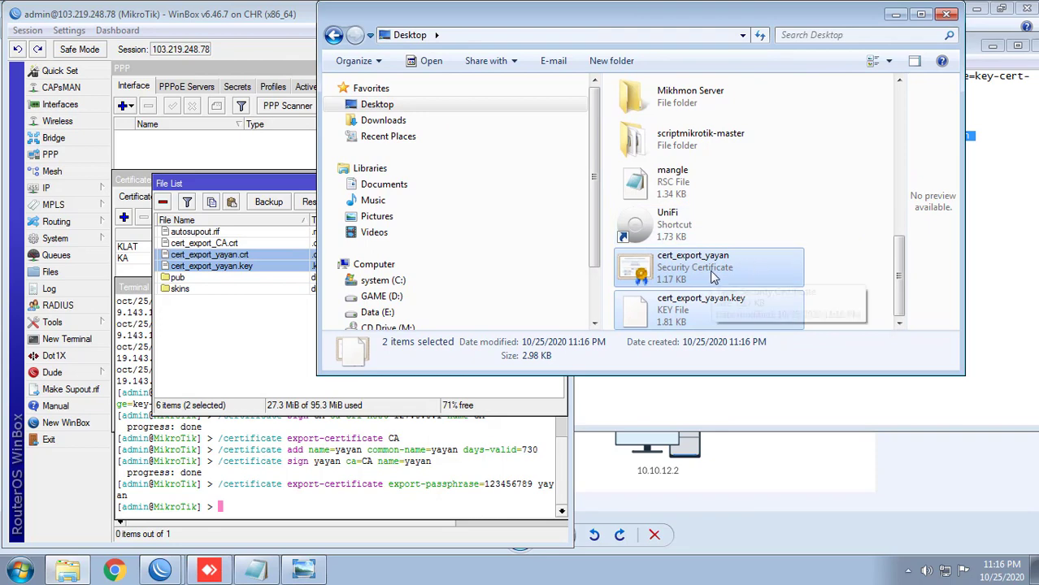
# Step: Minimise Explorer and the Notepad command notes
pyautogui.click(895, 14)
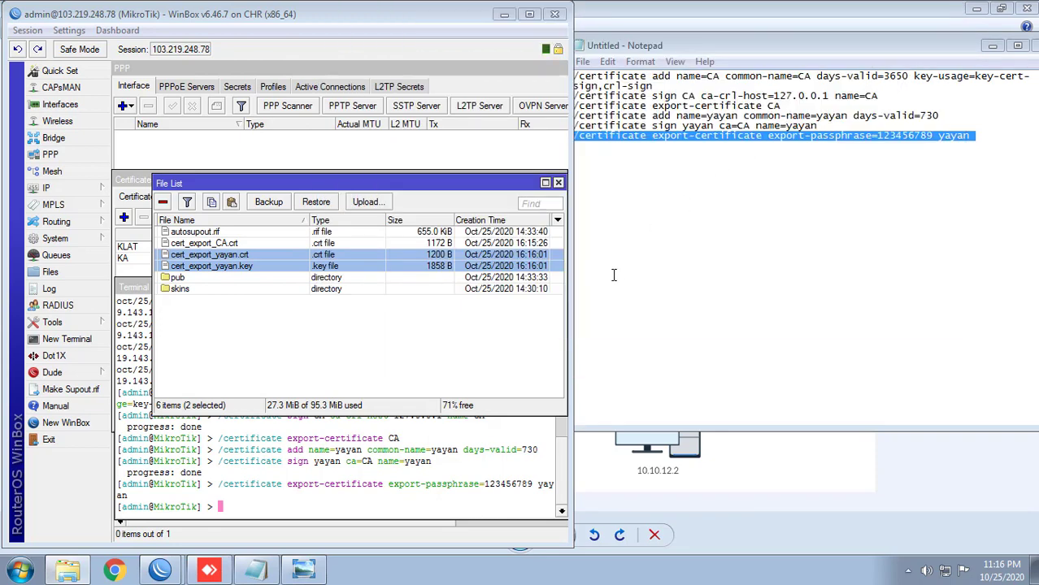
pyautogui.click(667, 181)
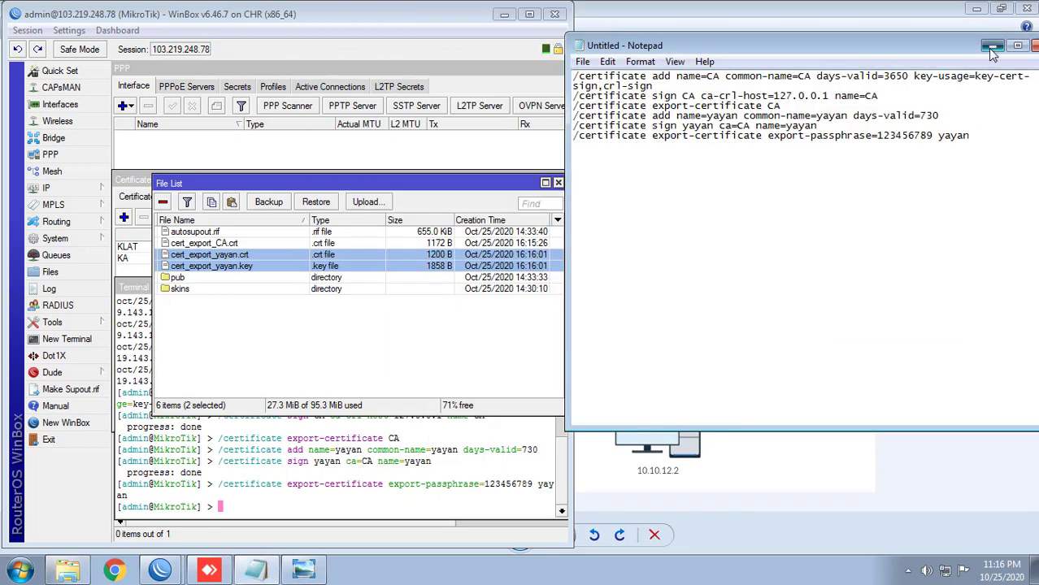
pyautogui.click(993, 46)
# Step: Maximize WinBox and close the File List, terminal and Certificates windows
pyautogui.doubleClick(402, 17)
pyautogui.click(405, 334)
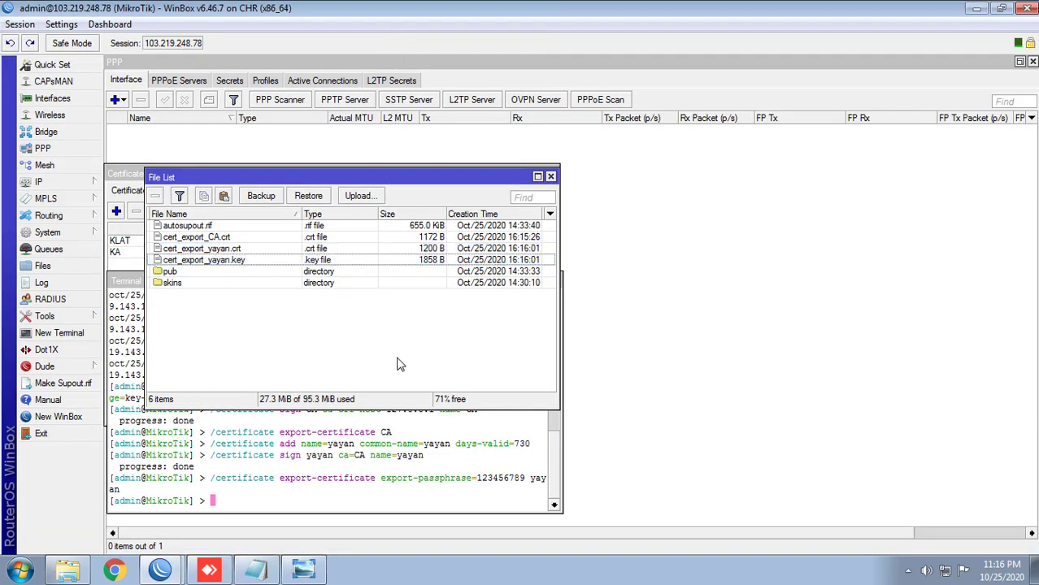
pyautogui.click(550, 177)
pyautogui.click(553, 280)
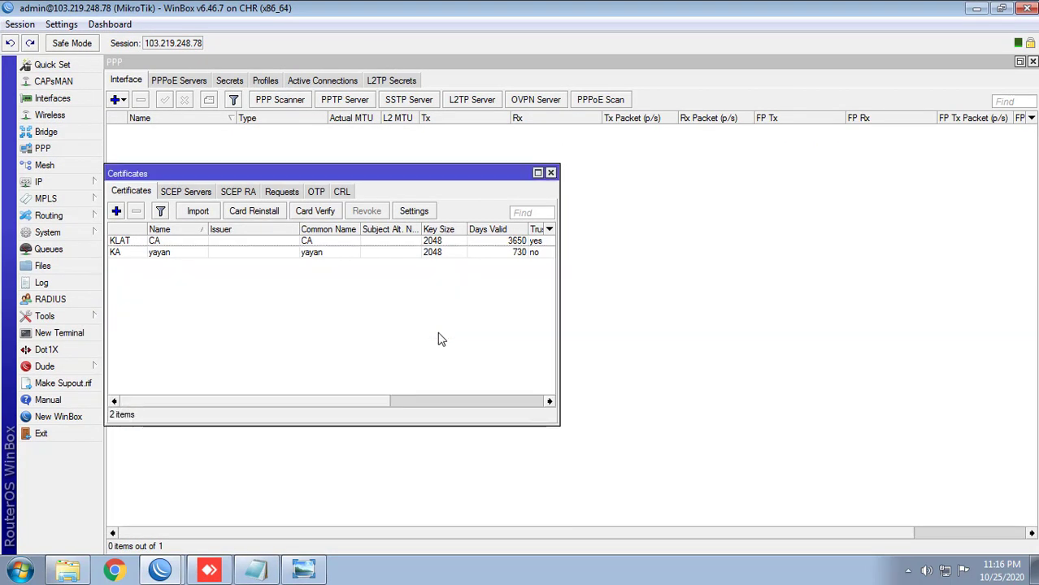
pyautogui.press('Escape')
# Step: Enable the OVPN server on port 1003 in ethernet mode
pyautogui.click(556, 102)
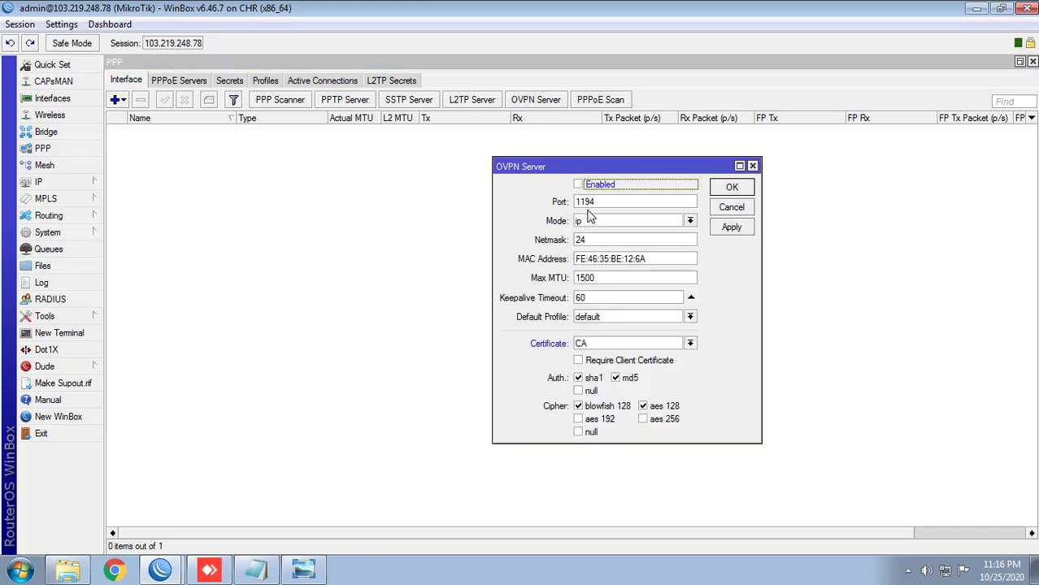
pyautogui.click(578, 185)
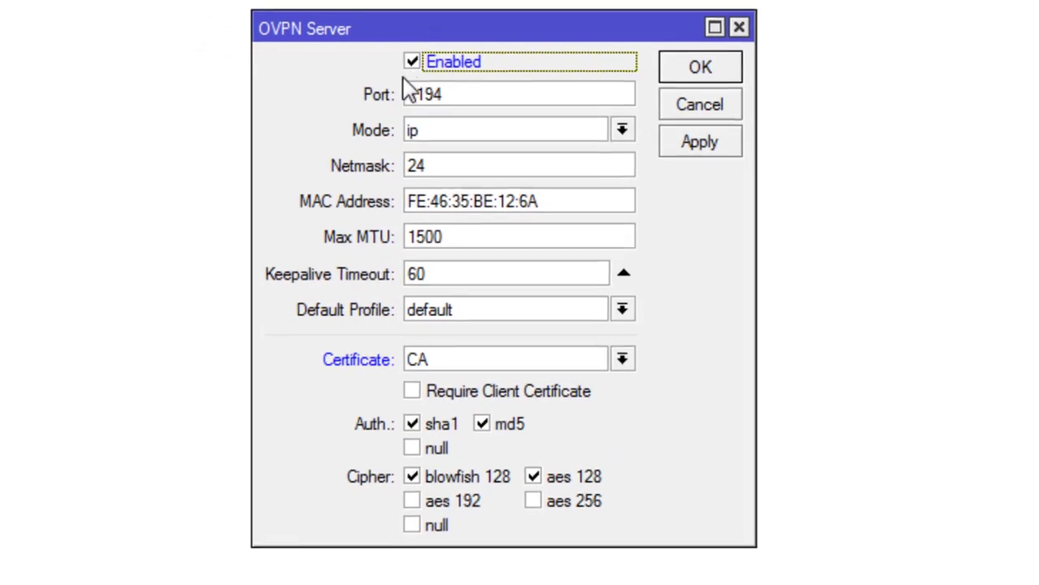
pyautogui.moveTo(483, 91); pyautogui.dragTo(348, 95)
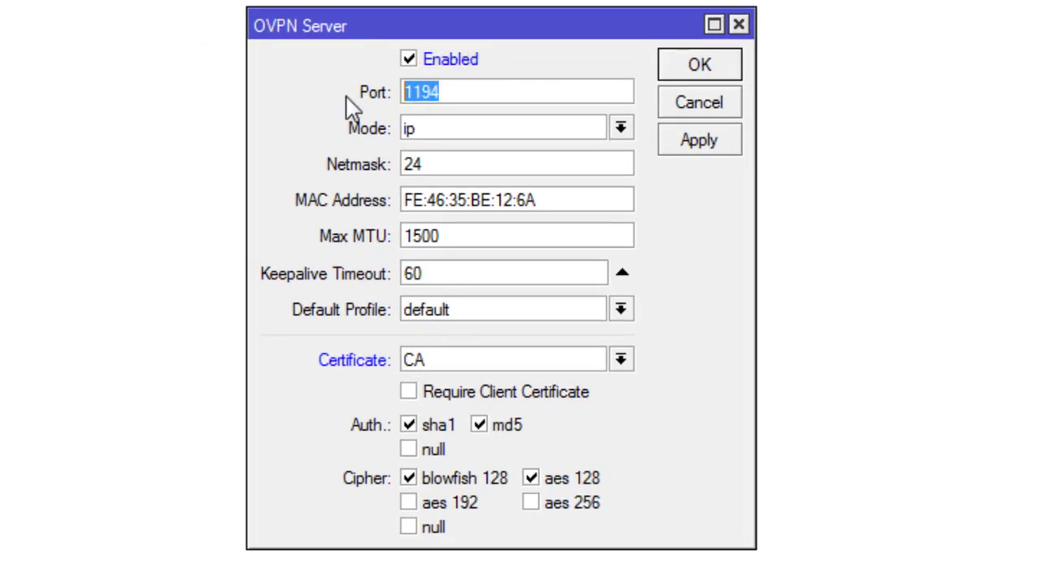
pyautogui.write('100')
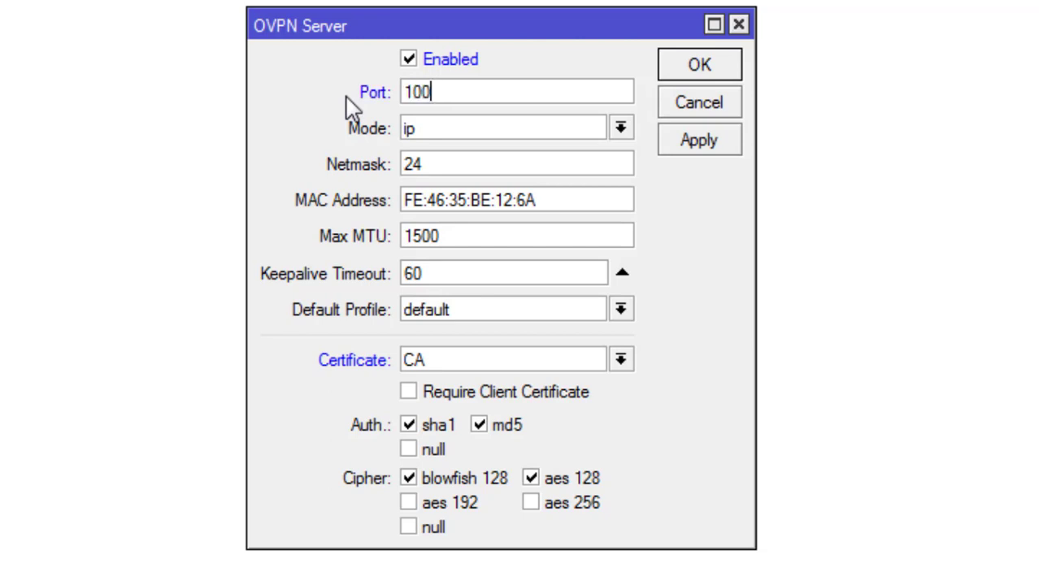
pyautogui.write('3')
pyautogui.click(447, 135)
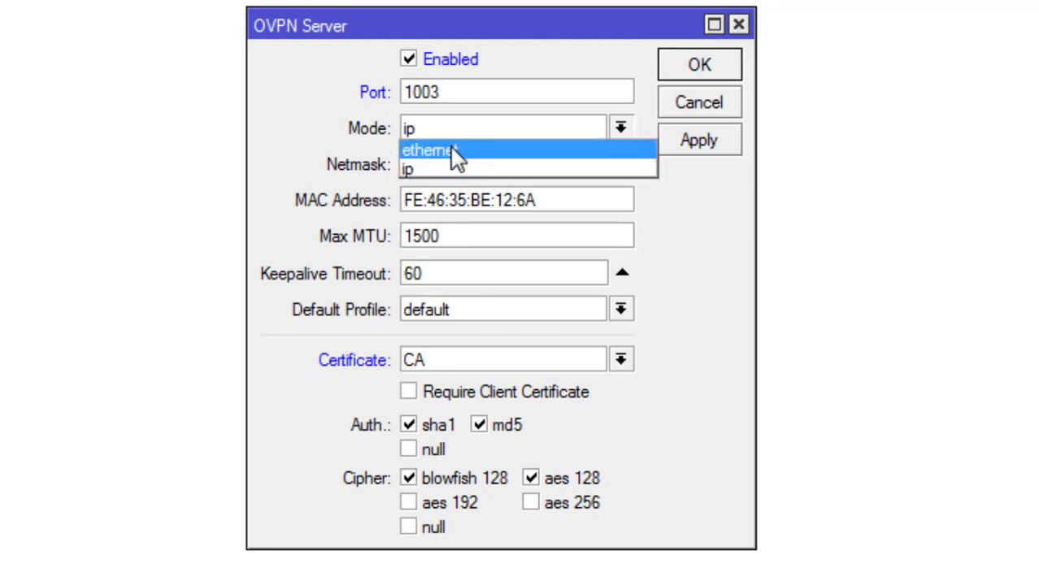
pyautogui.click(458, 151)
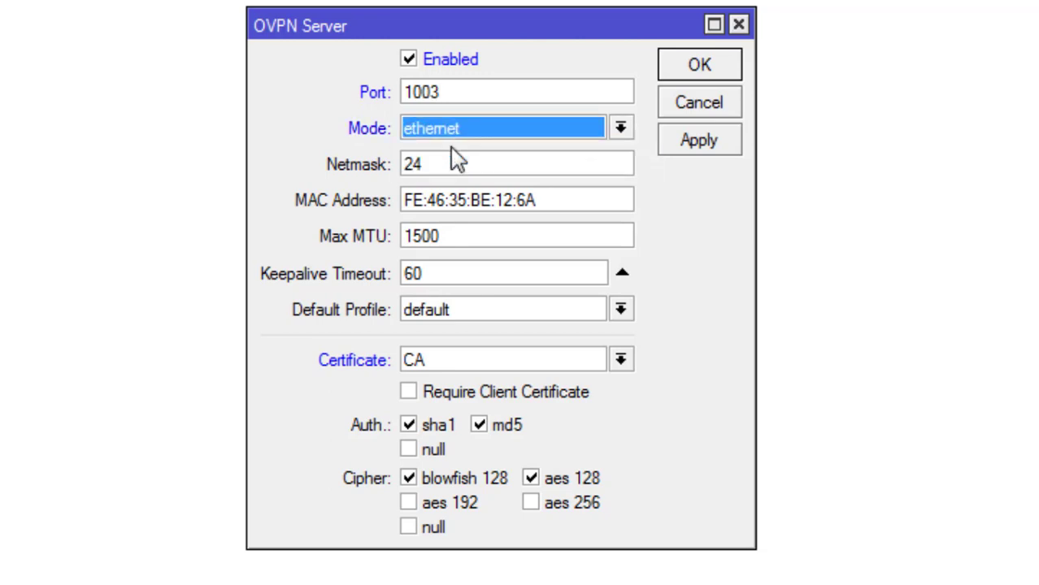
# Step: Set the server certificate to CA, require client certificates, and apply
pyautogui.click(482, 366)
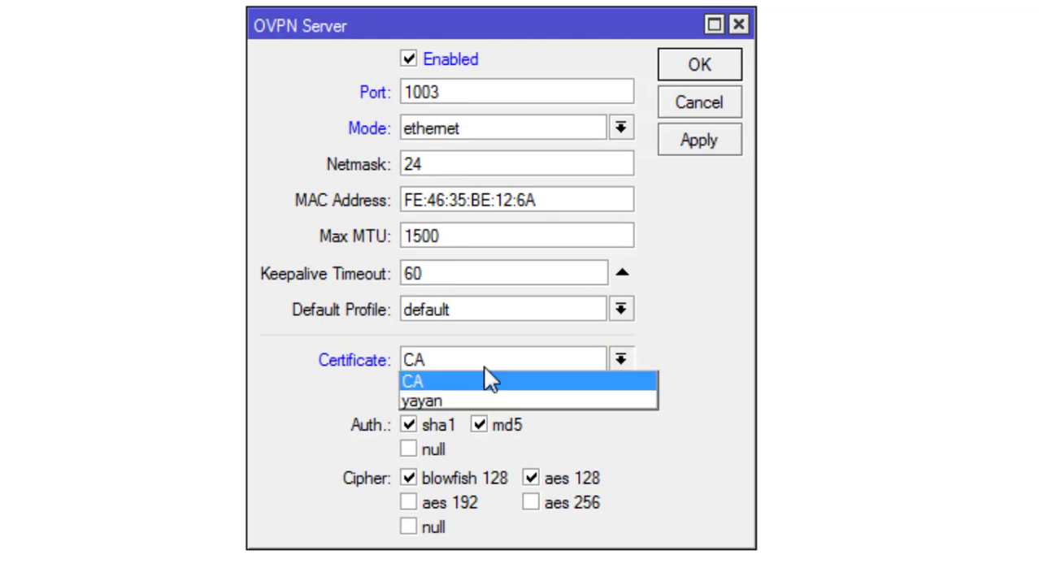
pyautogui.click(336, 361)
pyautogui.click(479, 366)
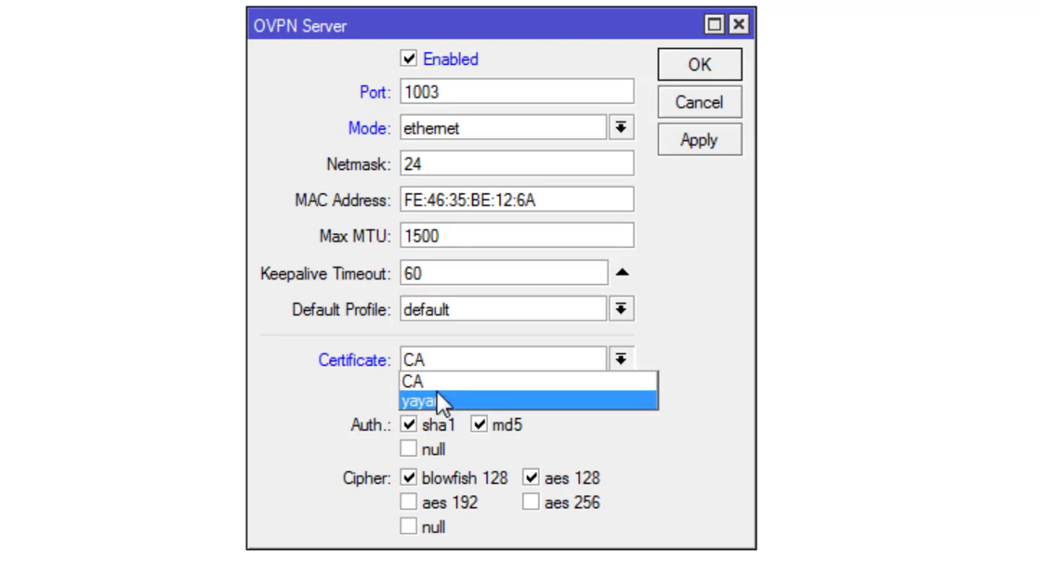
pyautogui.click(360, 368)
pyautogui.click(464, 365)
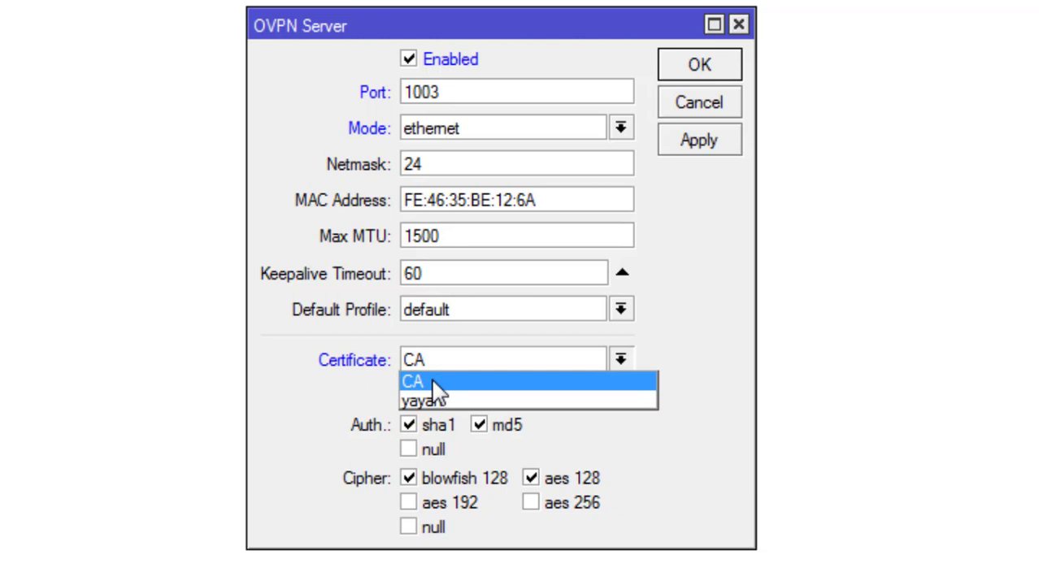
pyautogui.click(432, 380)
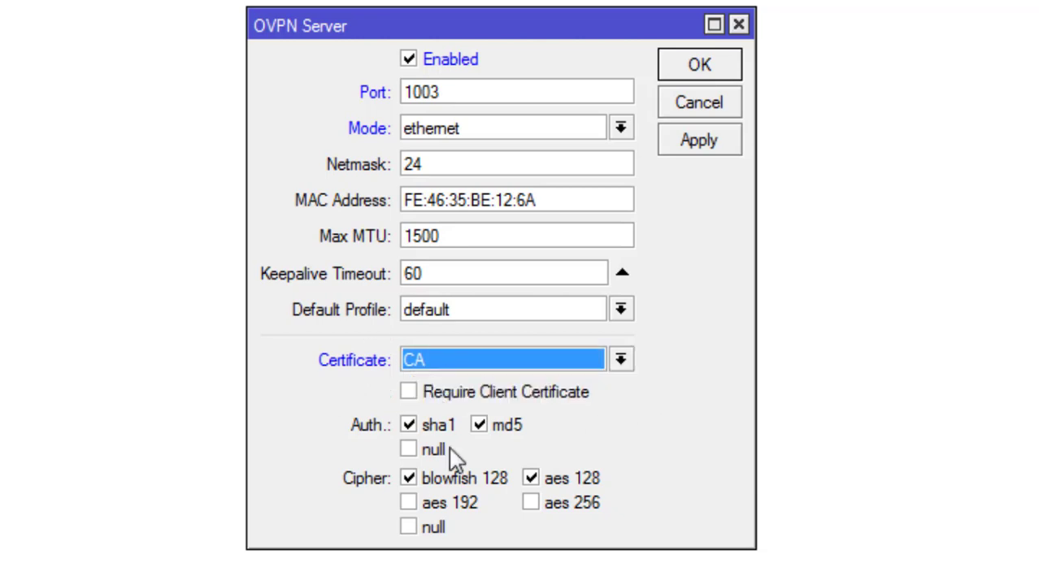
pyautogui.click(415, 394)
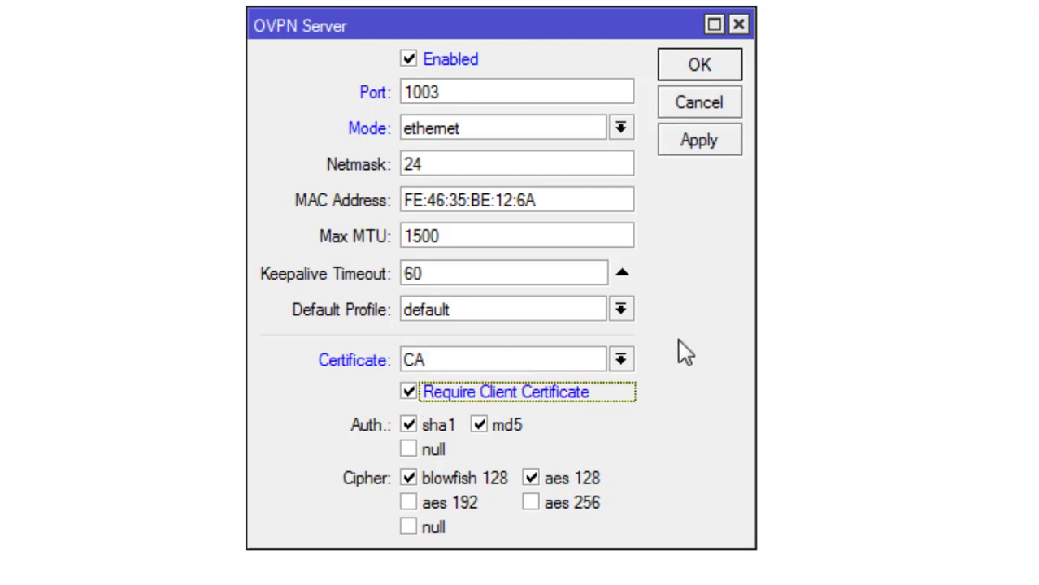
pyautogui.click(701, 147)
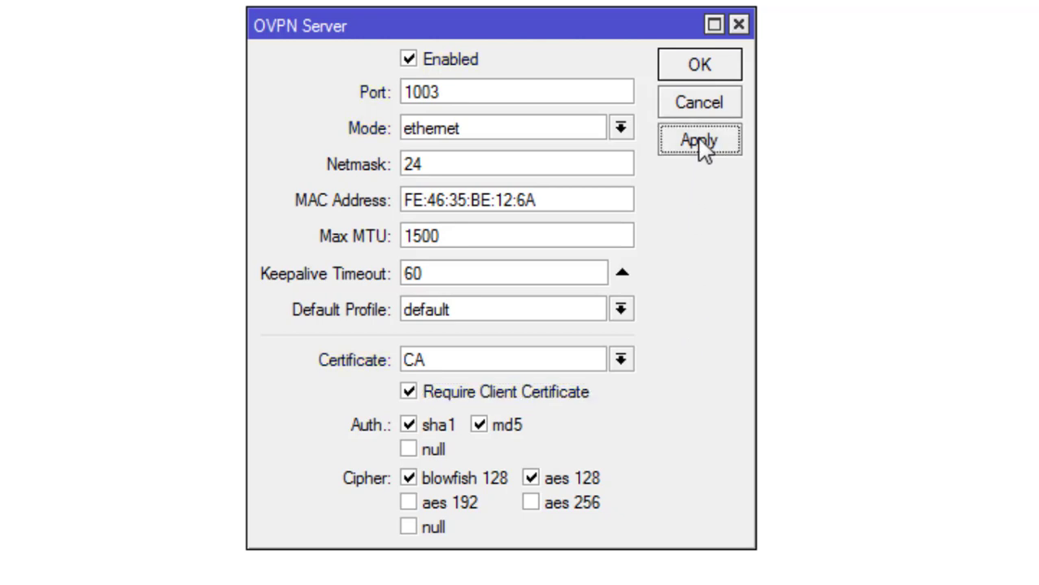
pyautogui.click(716, 74)
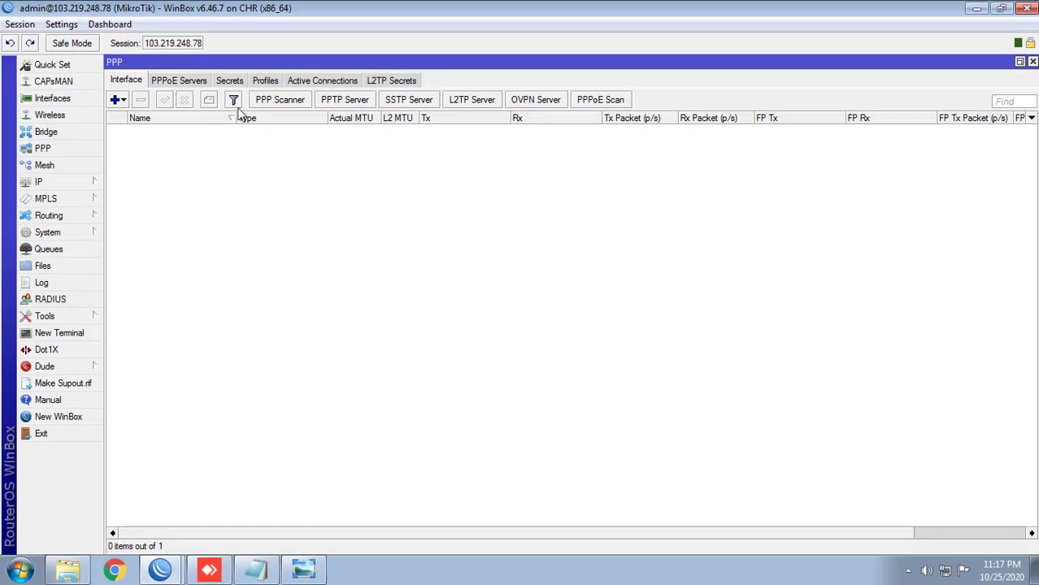
# Step: Start a new PPP secret named pusat and fill in its password
pyautogui.click(230, 80)
pyautogui.click(114, 99)
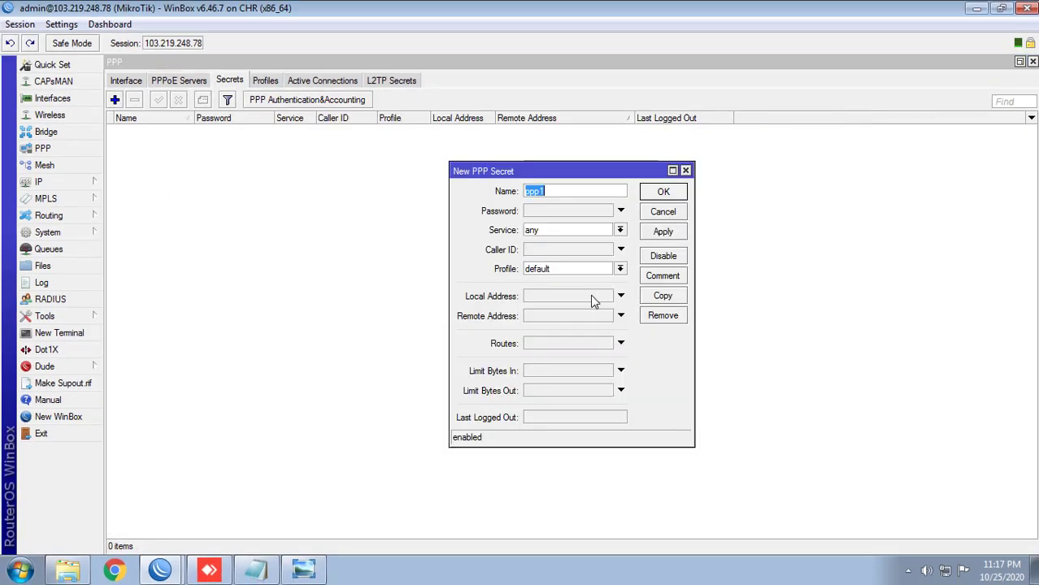
pyautogui.moveTo(545, 173); pyautogui.dragTo(523, 171)
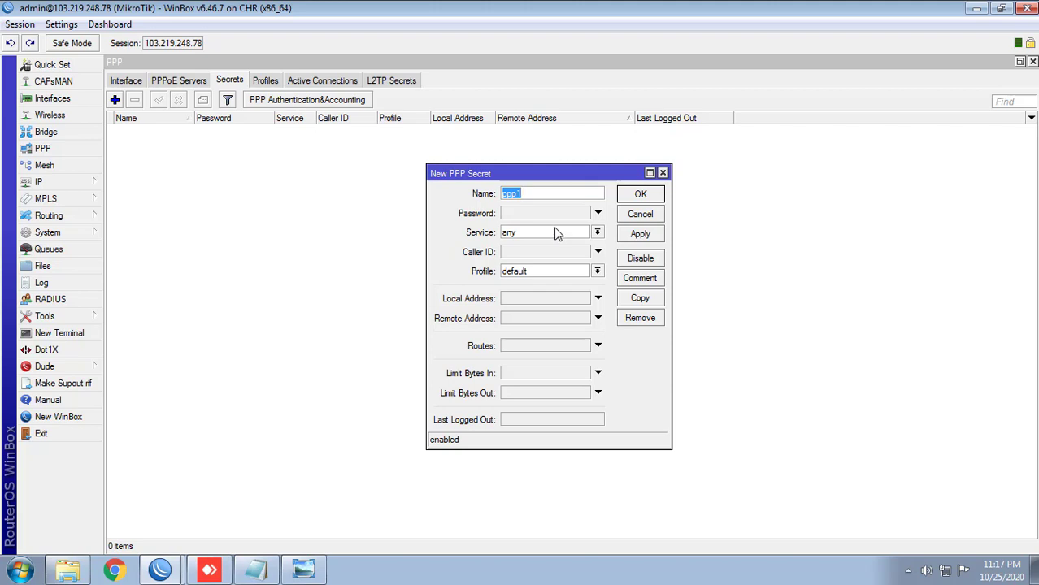
pyautogui.click(530, 214)
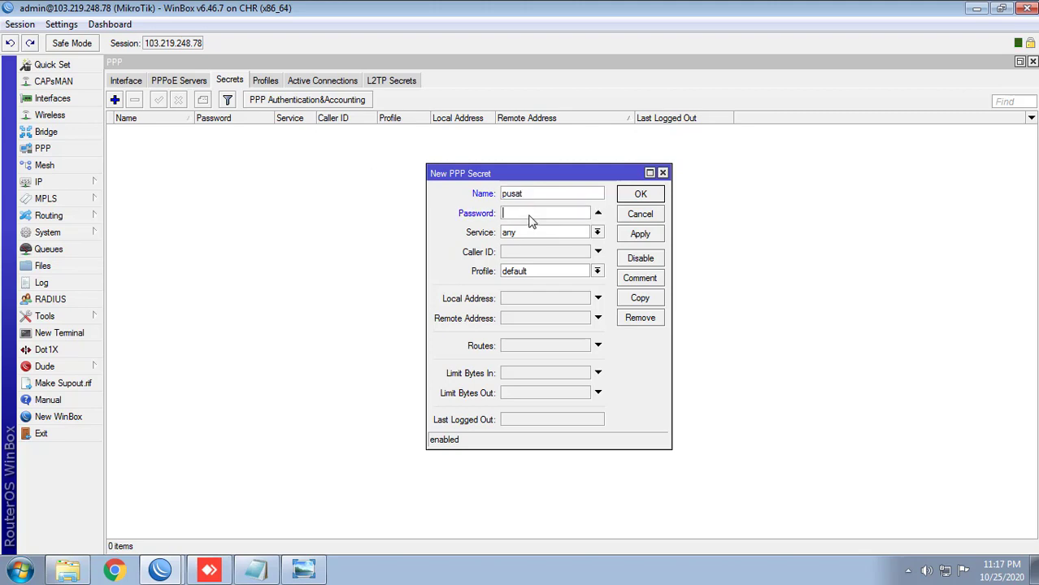
# Step: Set local address 172.18.1.1 and remote address 172.18.1.2, then save the secret
pyautogui.click(527, 299)
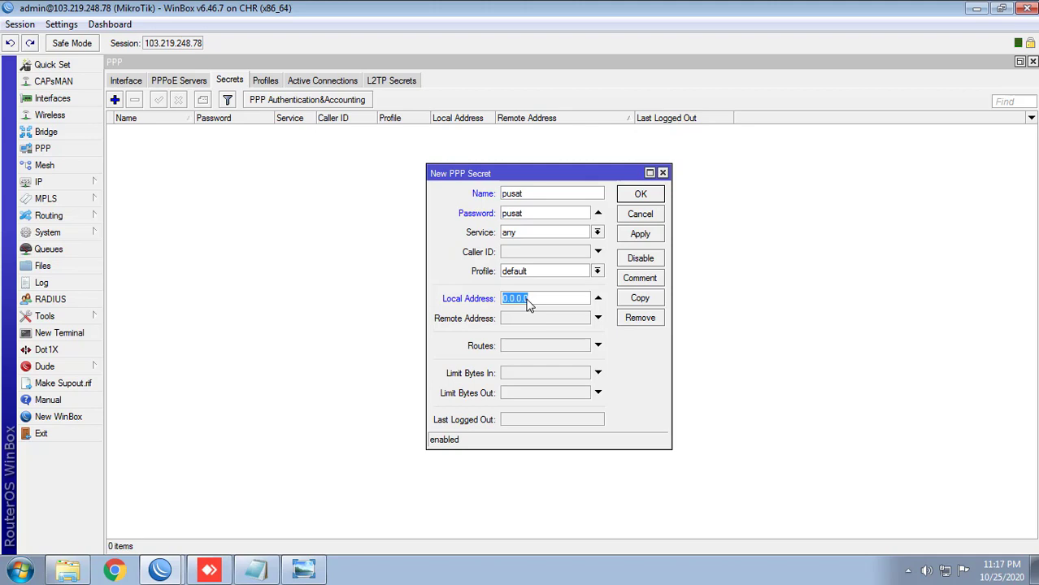
pyautogui.write('172.')
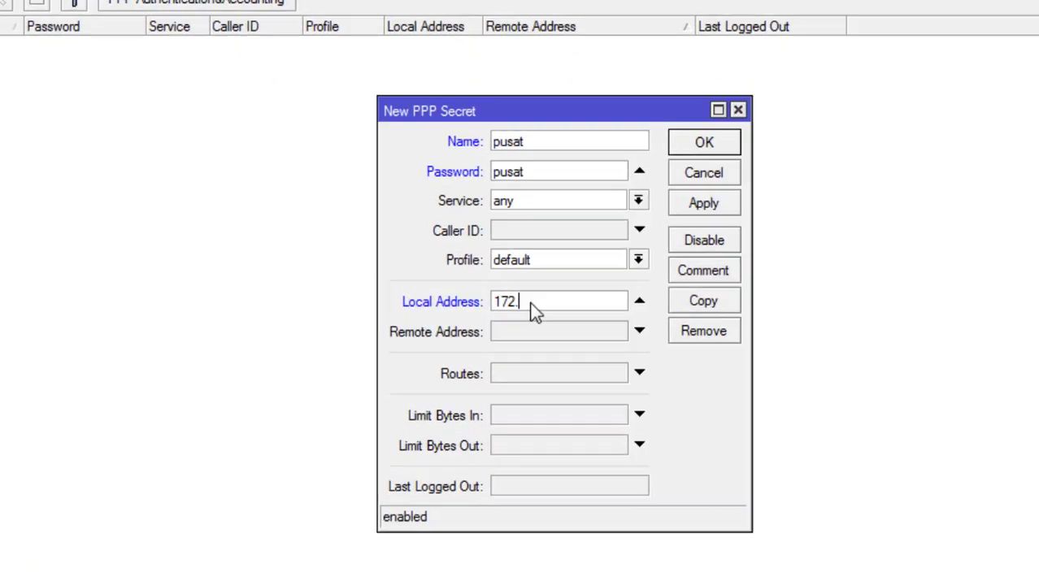
pyautogui.write('18.1.2')
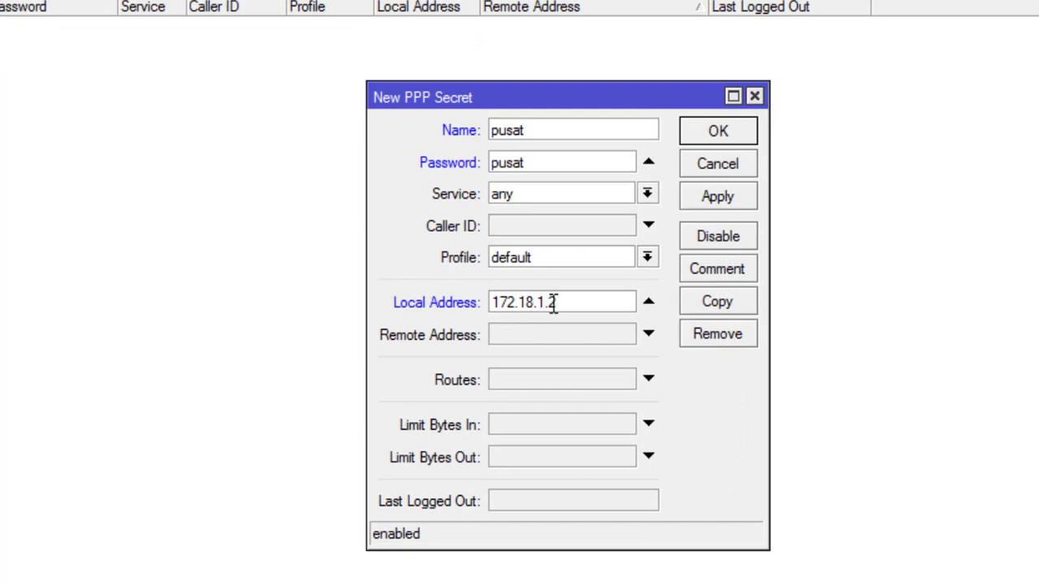
pyautogui.press('BackSpace')
pyautogui.write('1')
pyautogui.moveTo(593, 309); pyautogui.dragTo(435, 313)
pyautogui.hotkey('ctrl', 'c')
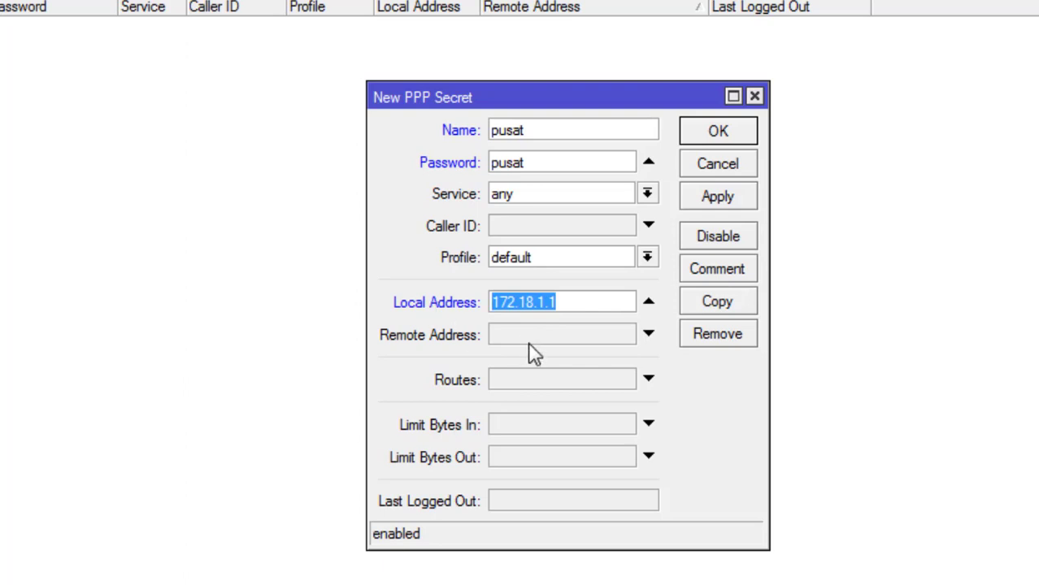
pyautogui.click(528, 341)
pyautogui.hotkey('ctrl', 'v')
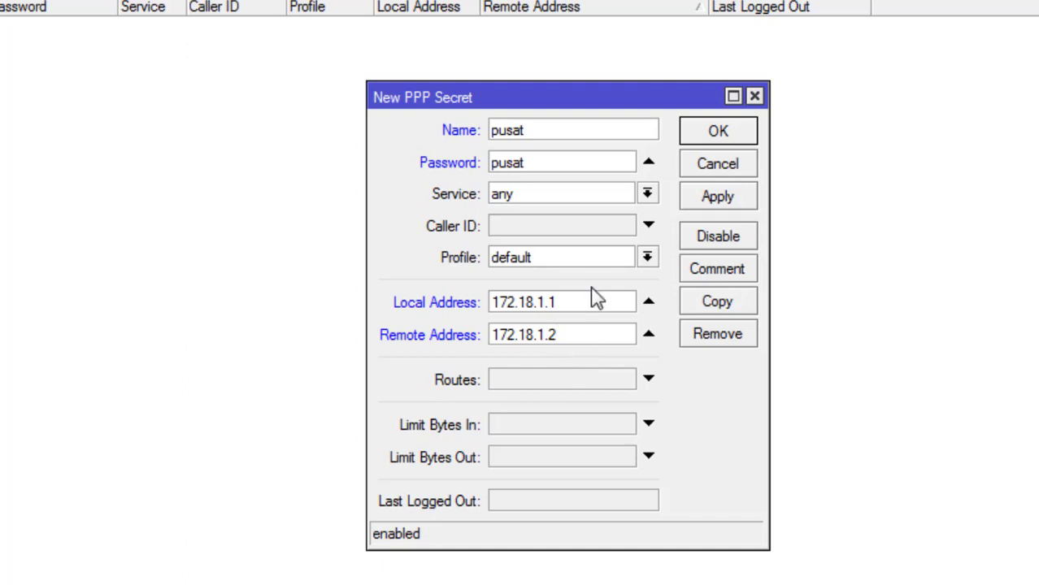
pyautogui.moveTo(579, 105); pyautogui.dragTo(566, 104)
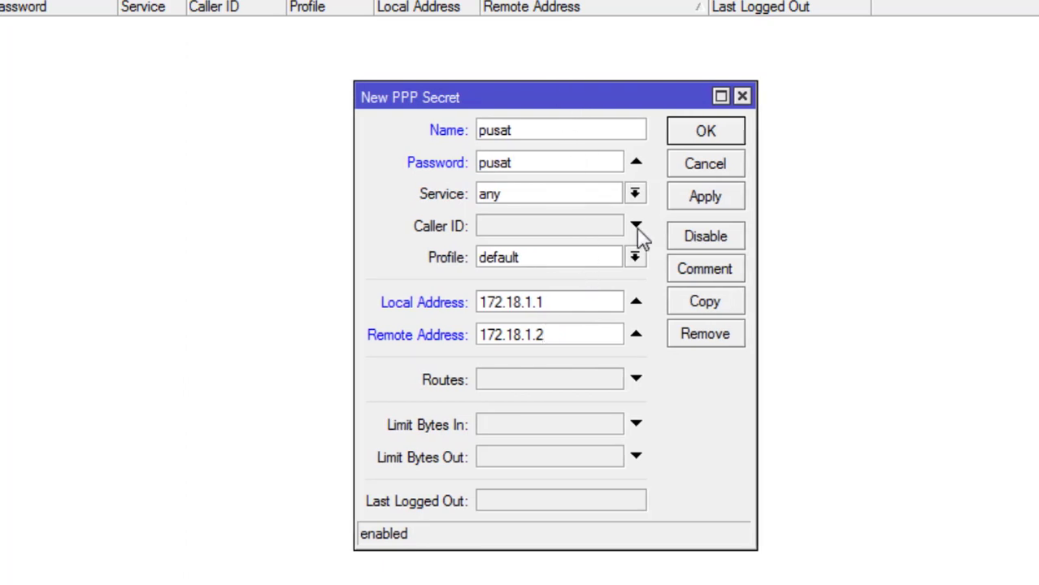
pyautogui.click(719, 201)
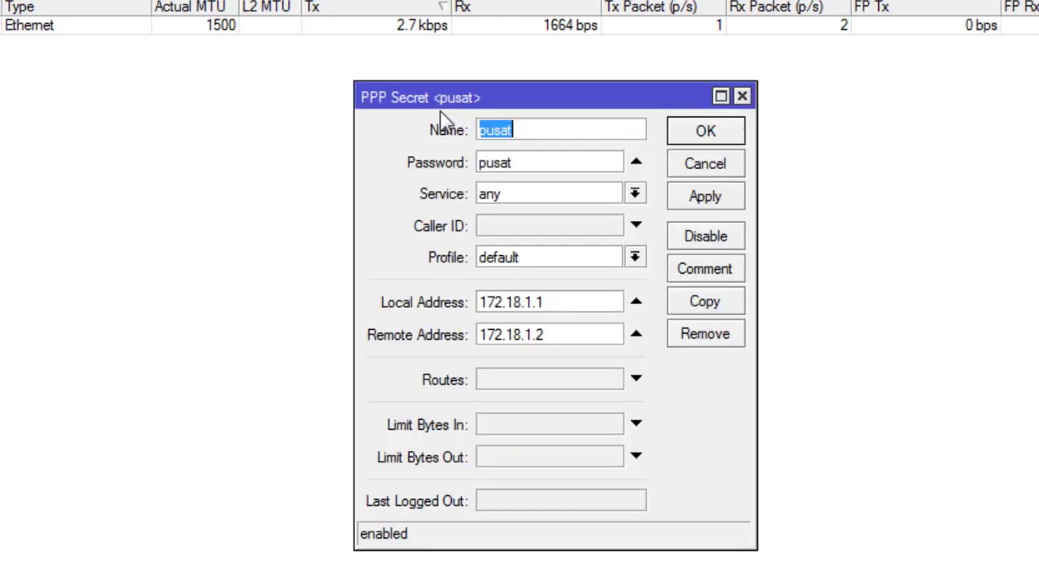
# Step: Duplicate pusat as secret cabang with a new password and remote address 172.18.1.3
pyautogui.click(705, 301)
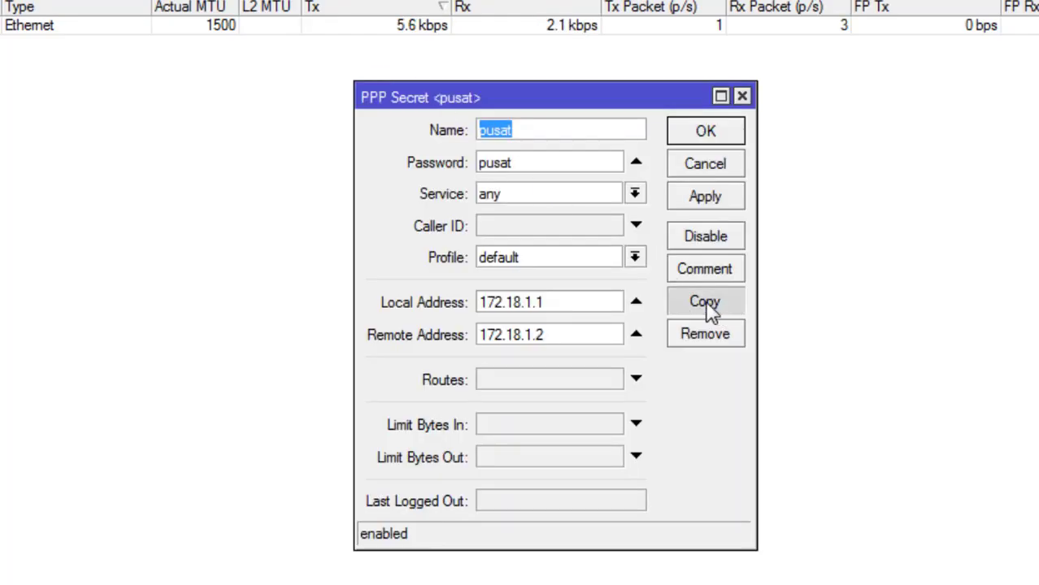
pyautogui.moveTo(630, 95); pyautogui.dragTo(939, 94)
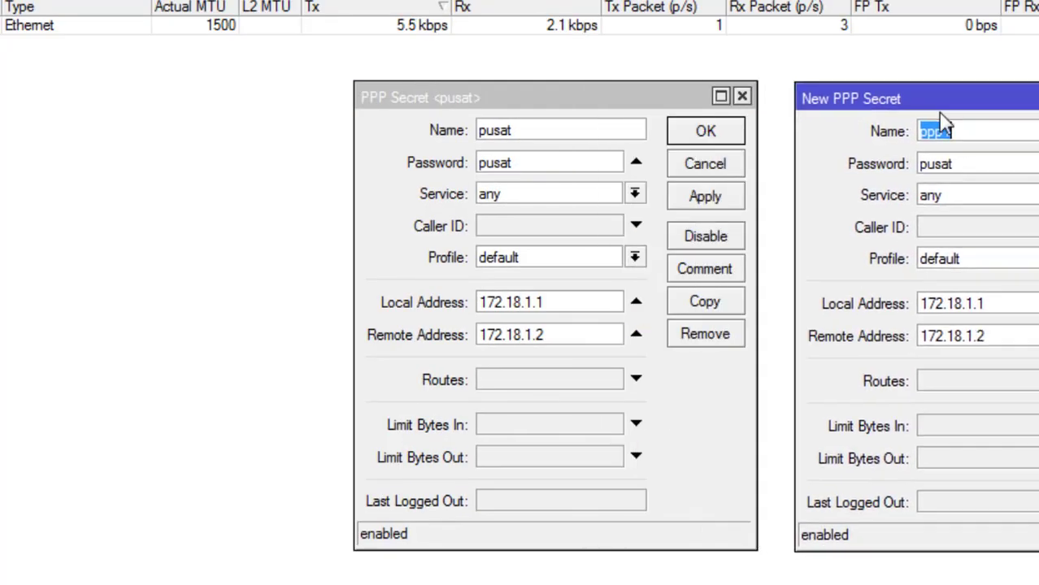
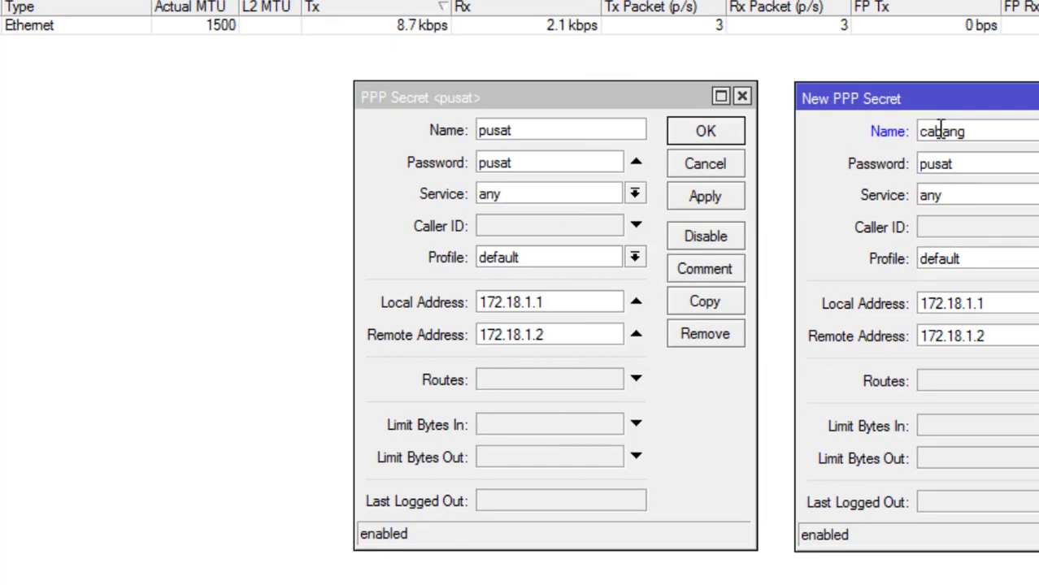
pyautogui.doubleClick(943, 132)
pyautogui.hotkey('ctrl', 'c')
pyautogui.doubleClick(984, 168)
pyautogui.hotkey('ctrl', 'v')
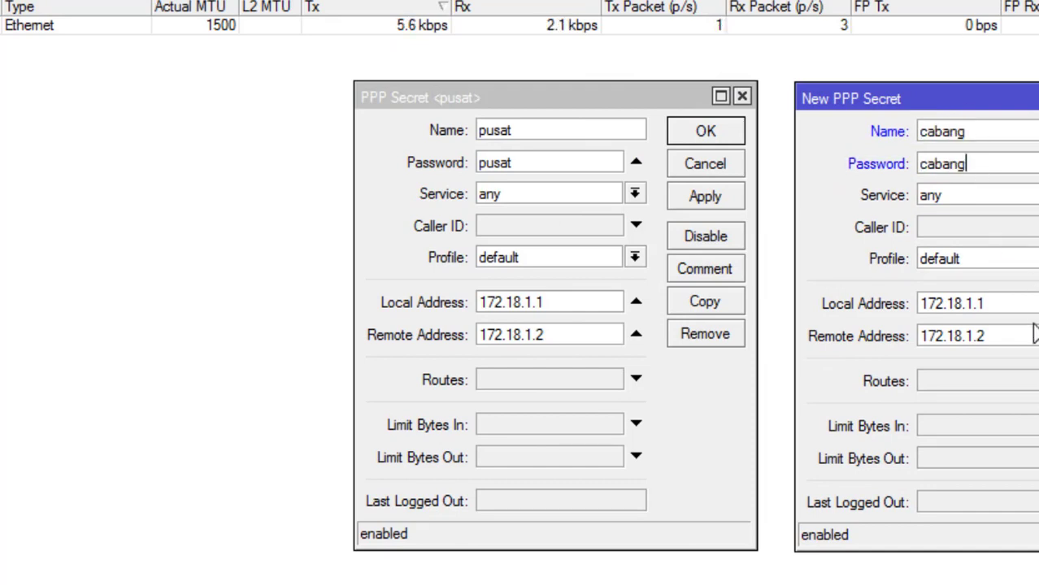
pyautogui.click(1022, 332)
pyautogui.press('BackSpace')
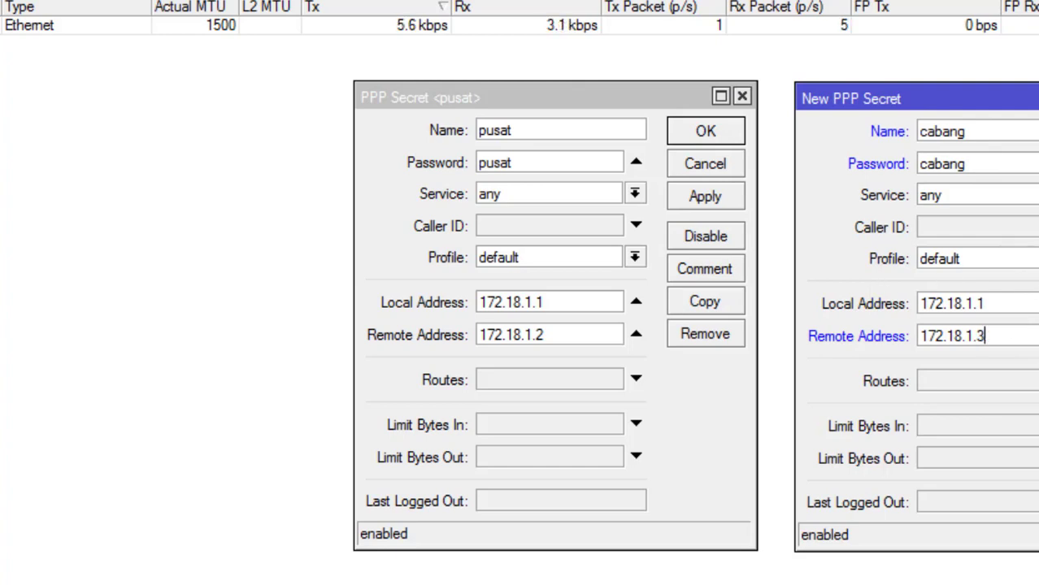
pyautogui.click(1038, 198)
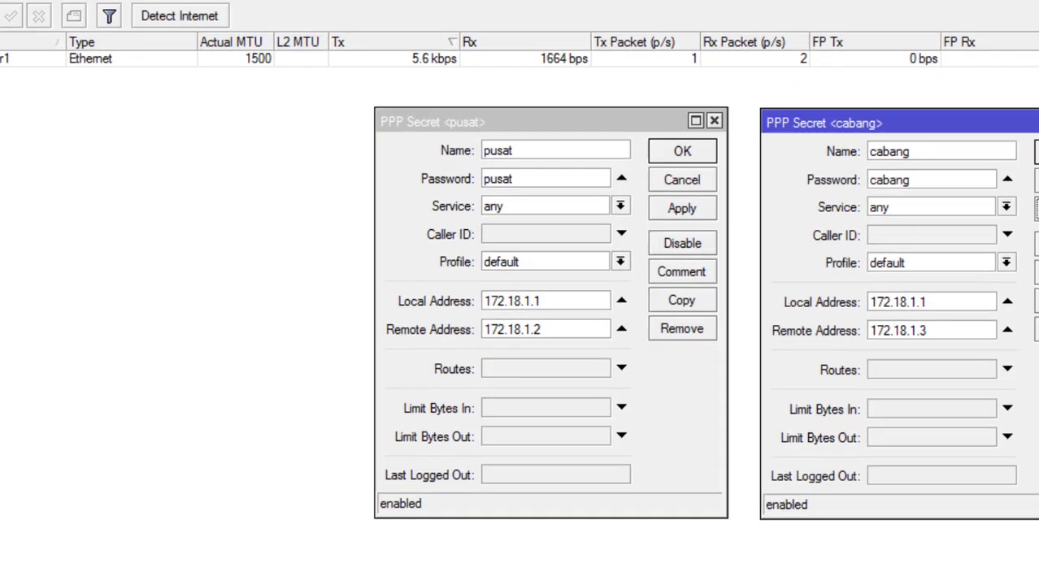
# Step: Restore WinBox and arrange the pusat and cabang secret windows side by side
pyautogui.moveTo(169, 573)
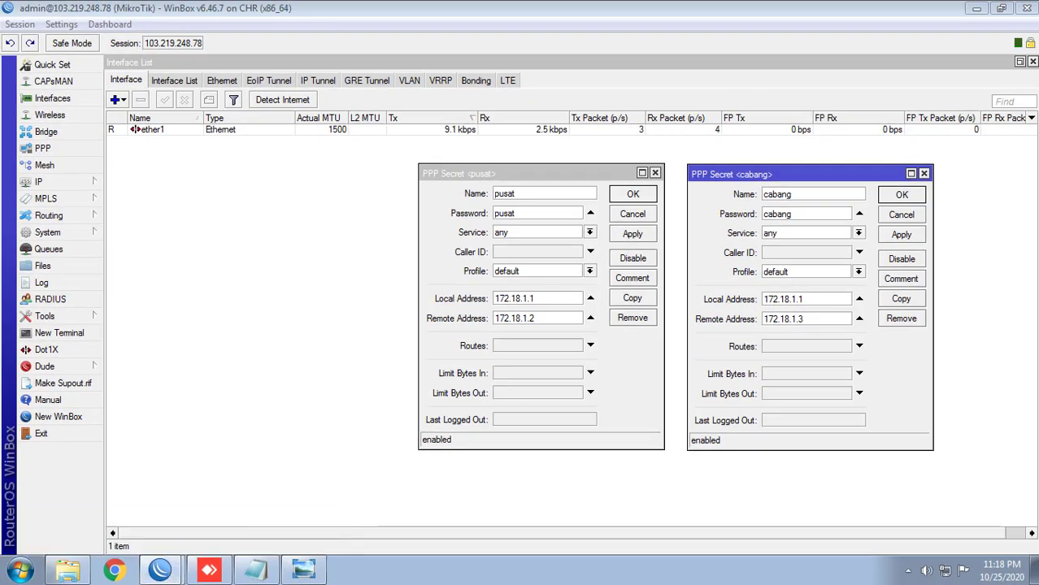
pyautogui.doubleClick(567, 4)
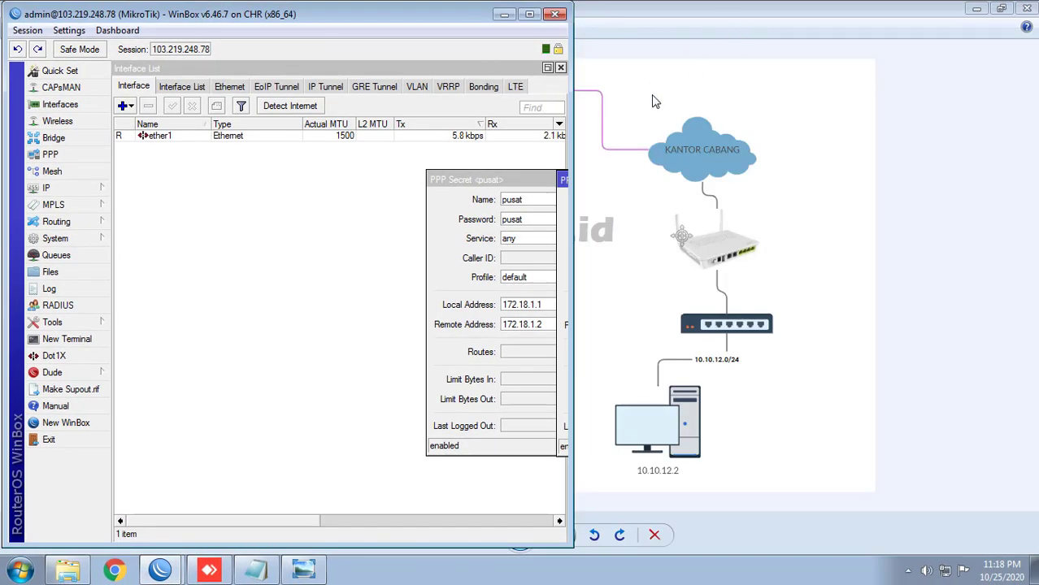
pyautogui.moveTo(522, 183); pyautogui.dragTo(244, 199)
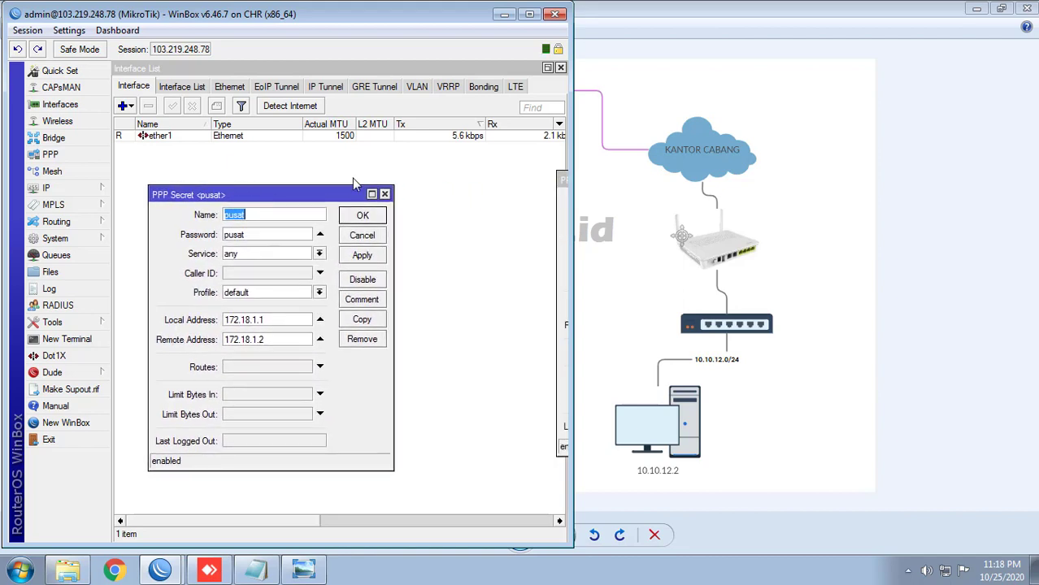
pyautogui.moveTo(559, 176); pyautogui.dragTo(324, 195)
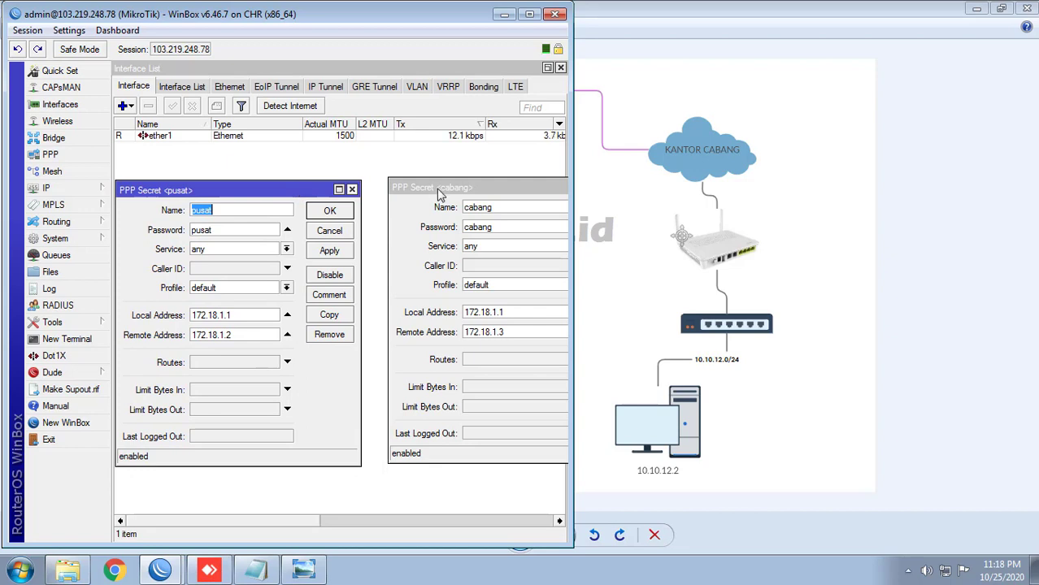
pyautogui.moveTo(439, 189); pyautogui.dragTo(406, 191)
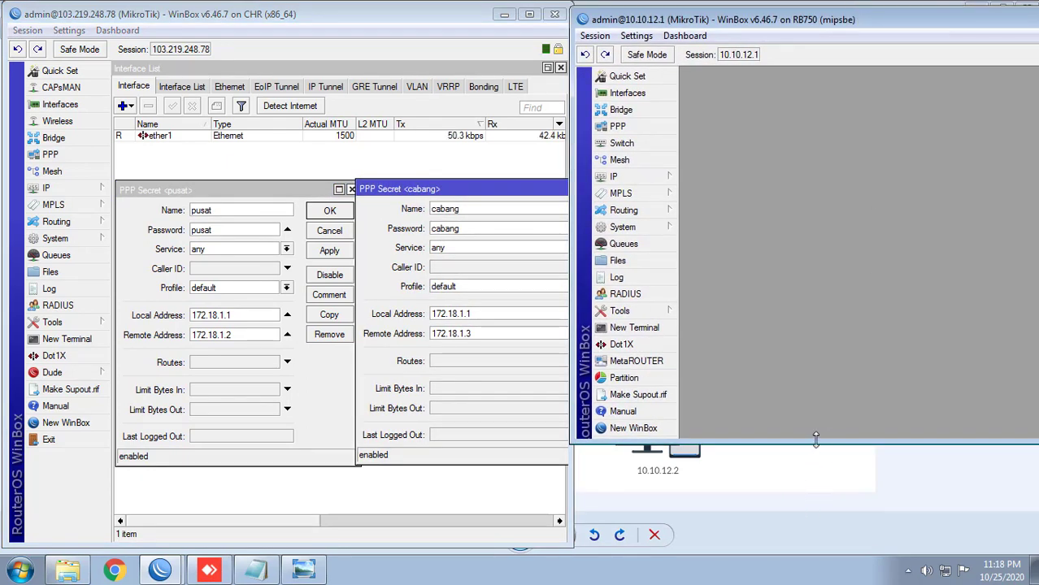
# Step: Resize and reposition the 10.10.12.1 branch router window and show its maximized Interface List
pyautogui.moveTo(817, 437); pyautogui.dragTo(812, 551)
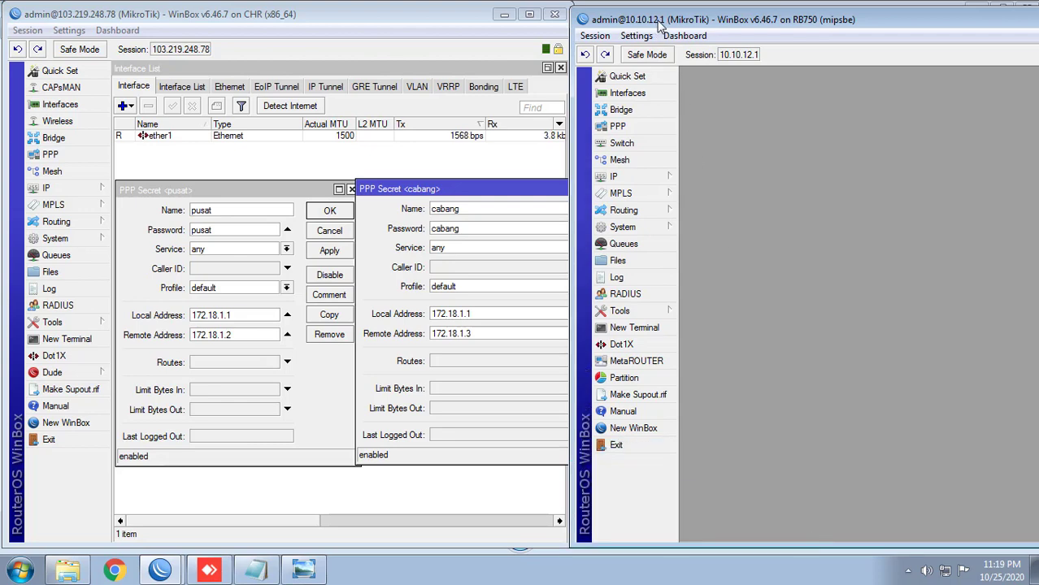
pyautogui.moveTo(655, 21); pyautogui.dragTo(548, 19)
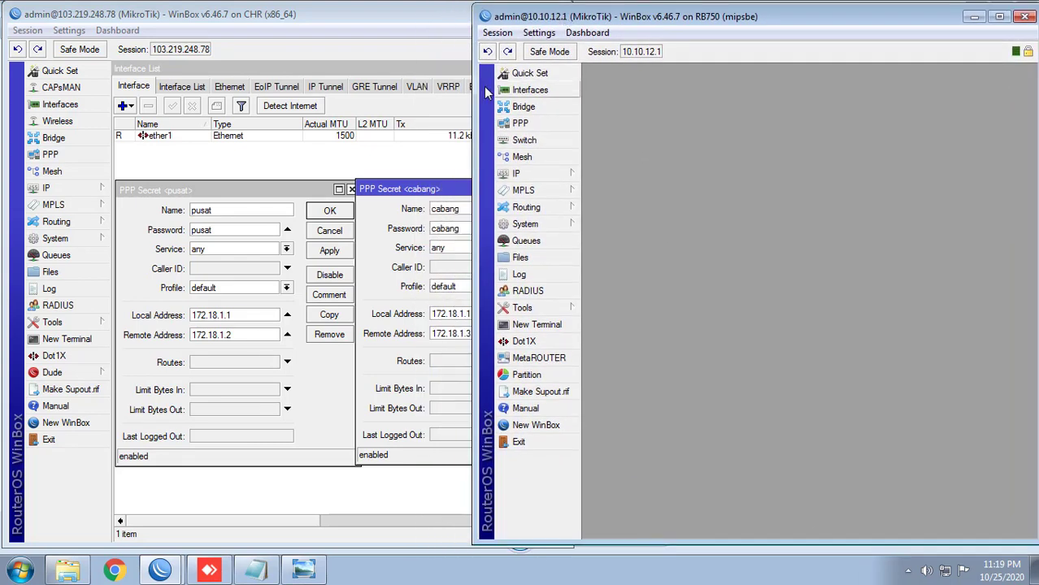
pyautogui.click(533, 91)
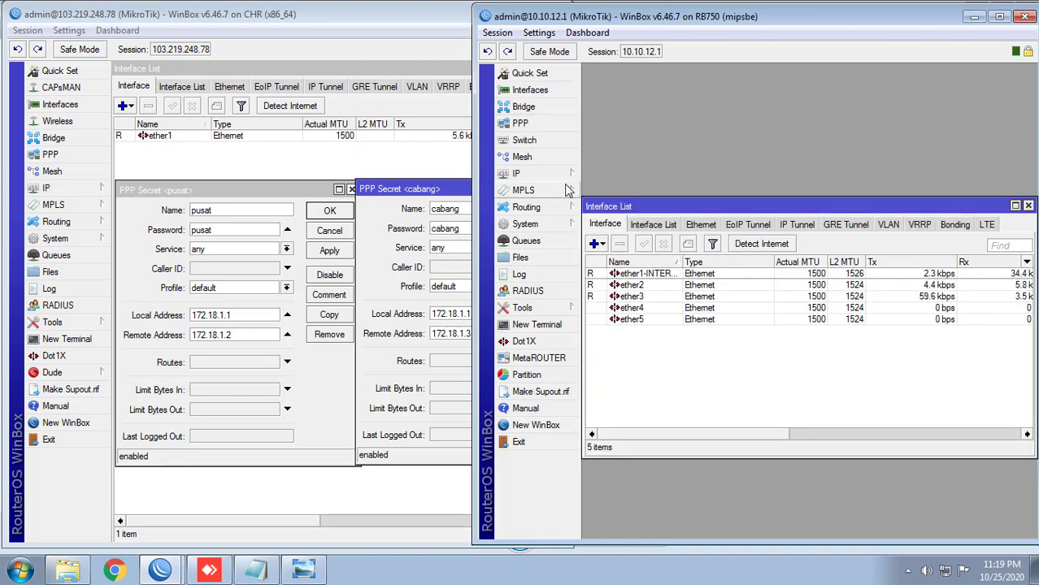
pyautogui.doubleClick(643, 209)
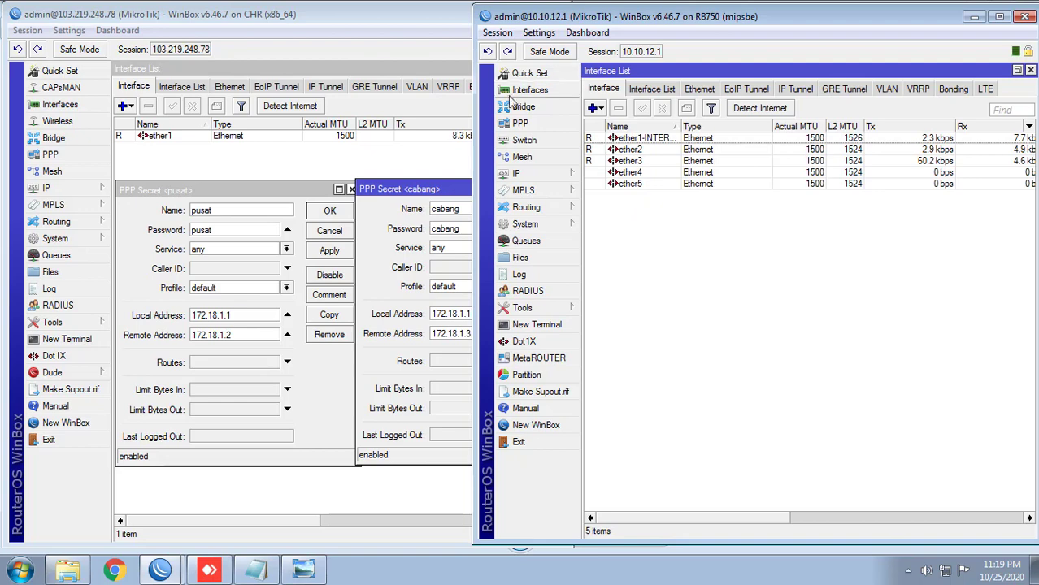
pyautogui.moveTo(476, 114); pyautogui.dragTo(550, 113)
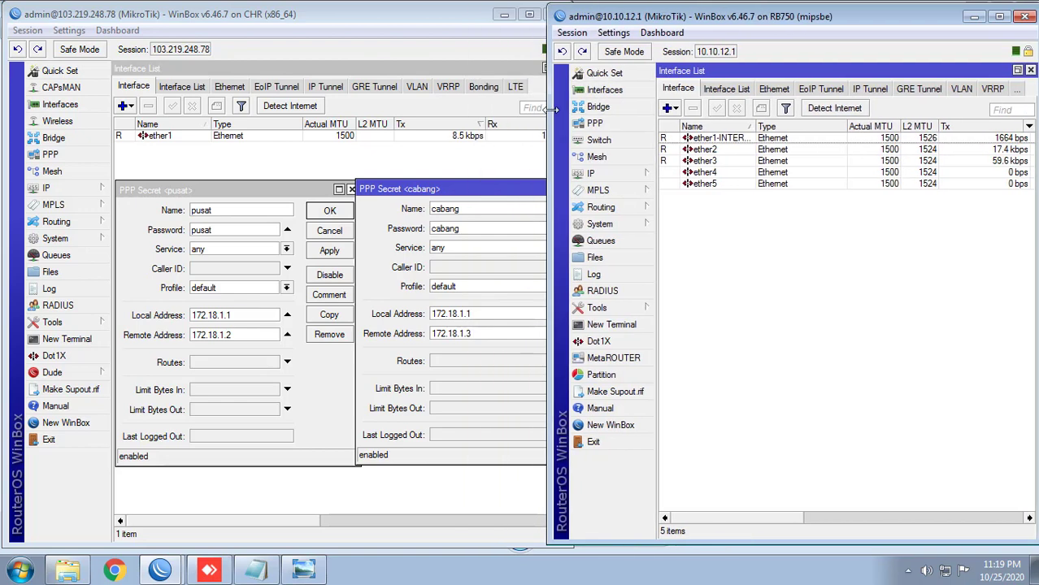
pyautogui.click(85, 569)
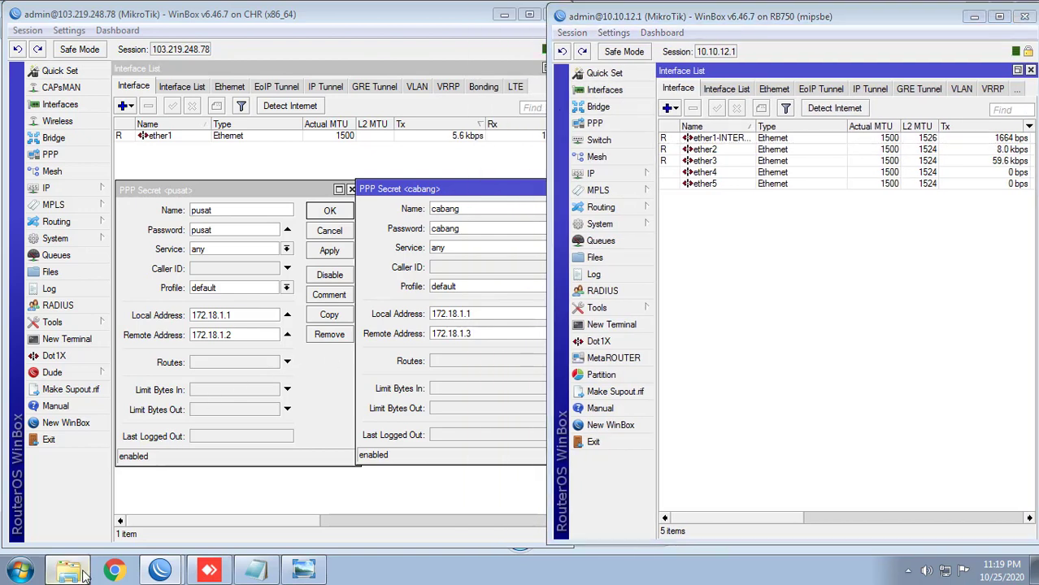
# Step: Drop cert_export_yayan.crt and cert_export_yayan.key from the Desktop into the RB750 File List, then close it
pyautogui.moveTo(622, 16); pyautogui.dragTo(314, 57)
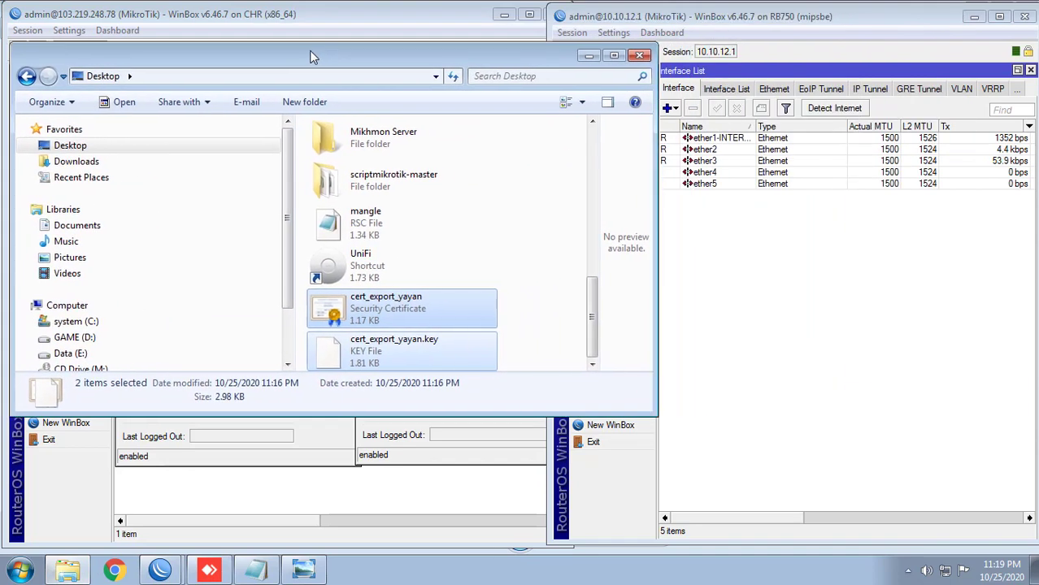
pyautogui.moveTo(370, 313); pyautogui.dragTo(728, 302)
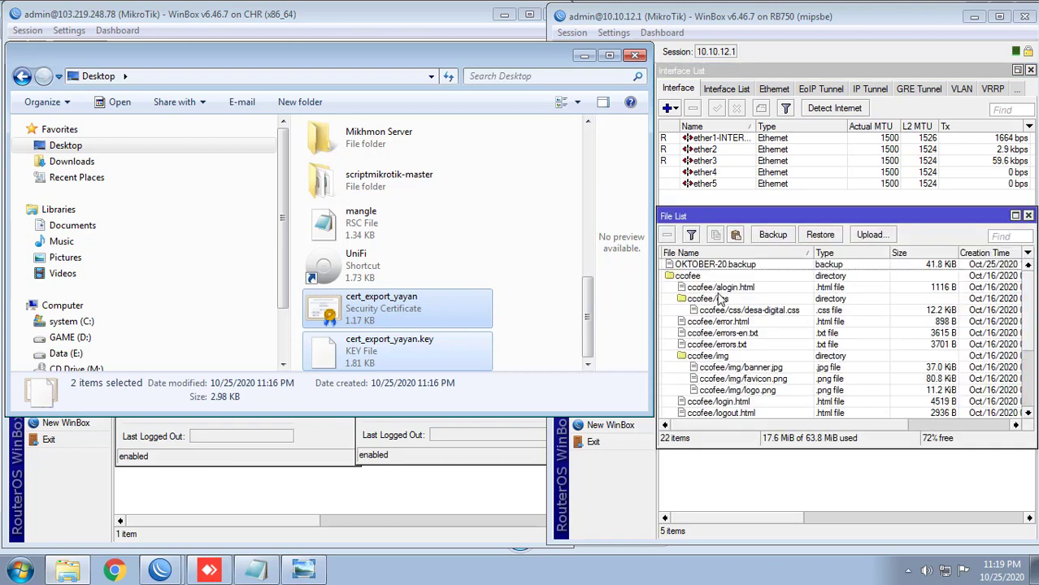
pyautogui.click(585, 56)
pyautogui.moveTo(1031, 313)
pyautogui.mouseDown()
pyautogui.moveTo(1033, 399)
pyautogui.moveTo(1026, 300)
pyautogui.mouseUp()
pyautogui.press('Escape')
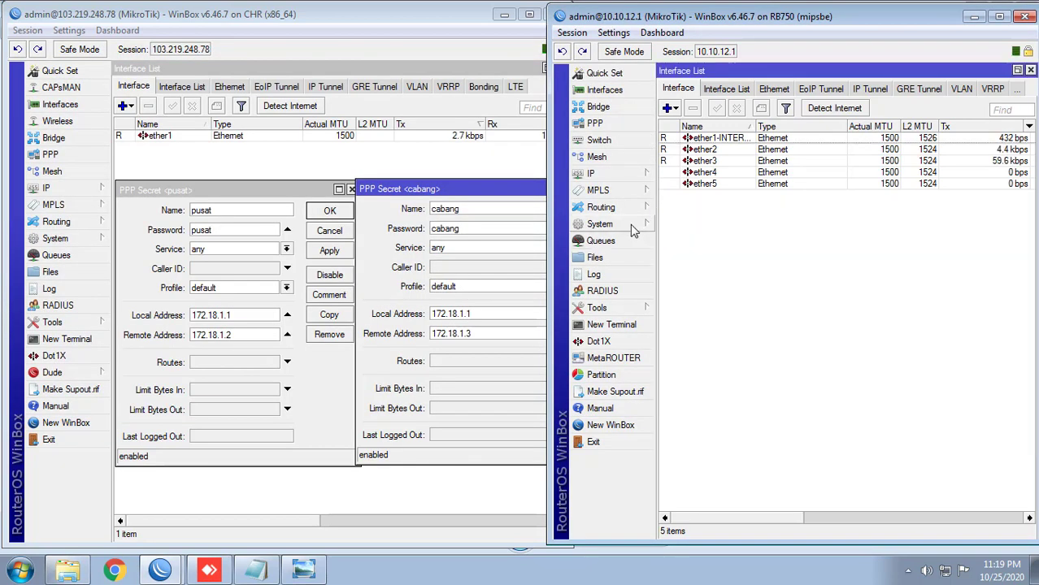
# Step: Start a certificate import on the branch router with cert_export_yayan.crt as the file
pyautogui.click(631, 228)
pyautogui.click(686, 161)
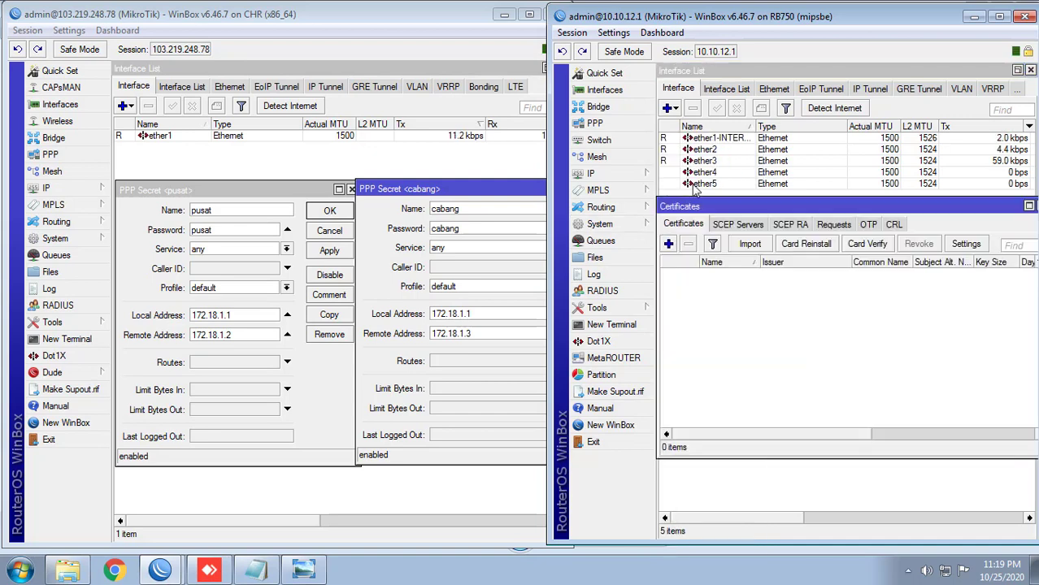
pyautogui.click(750, 244)
pyautogui.click(896, 298)
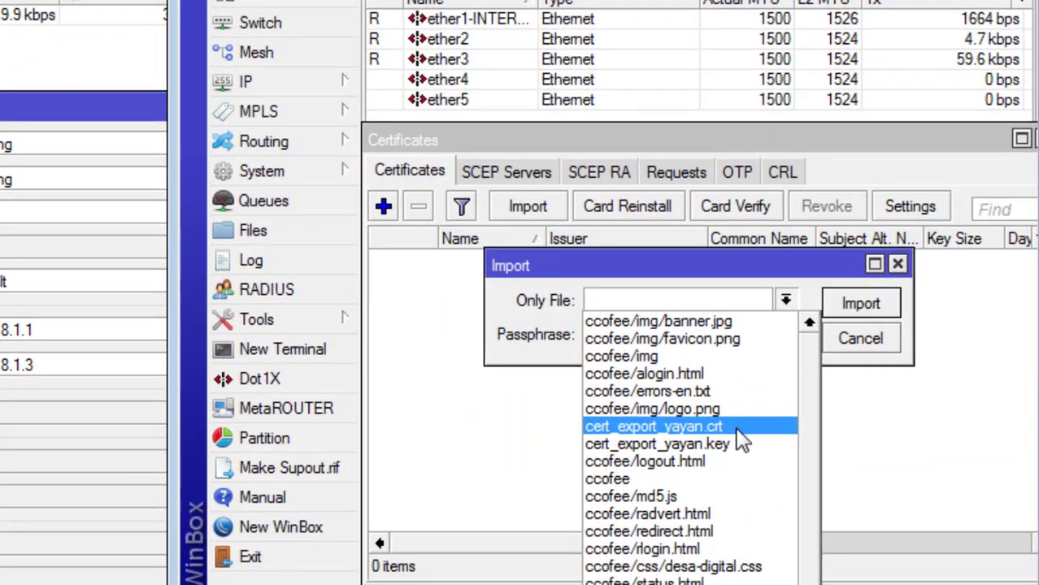
pyautogui.click(691, 427)
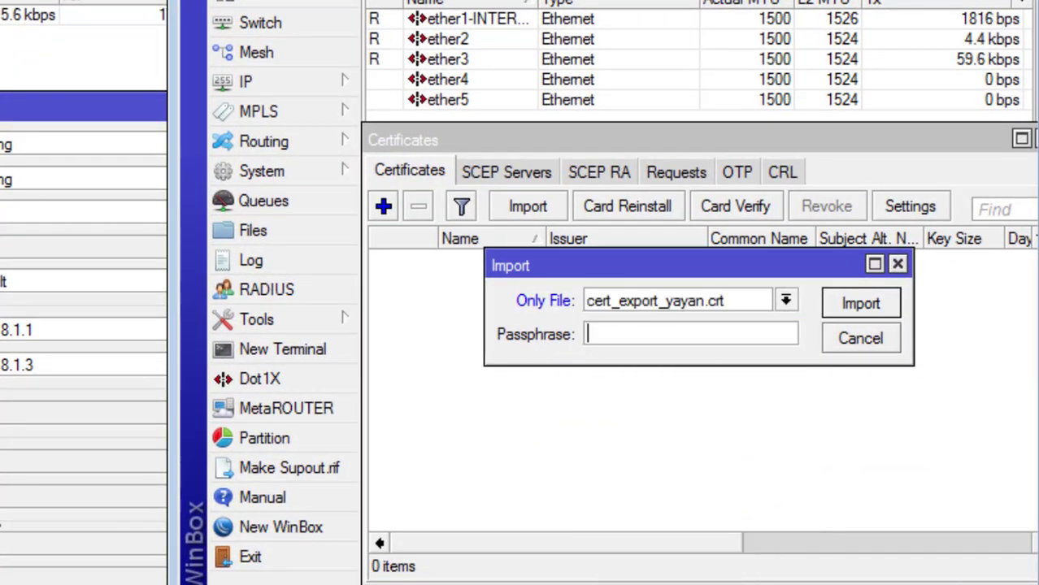
# Step: Paste the export passphrase from the notes, show passwords in plain text, and import the certificate
pyautogui.hotkey('alt', 'Tab')
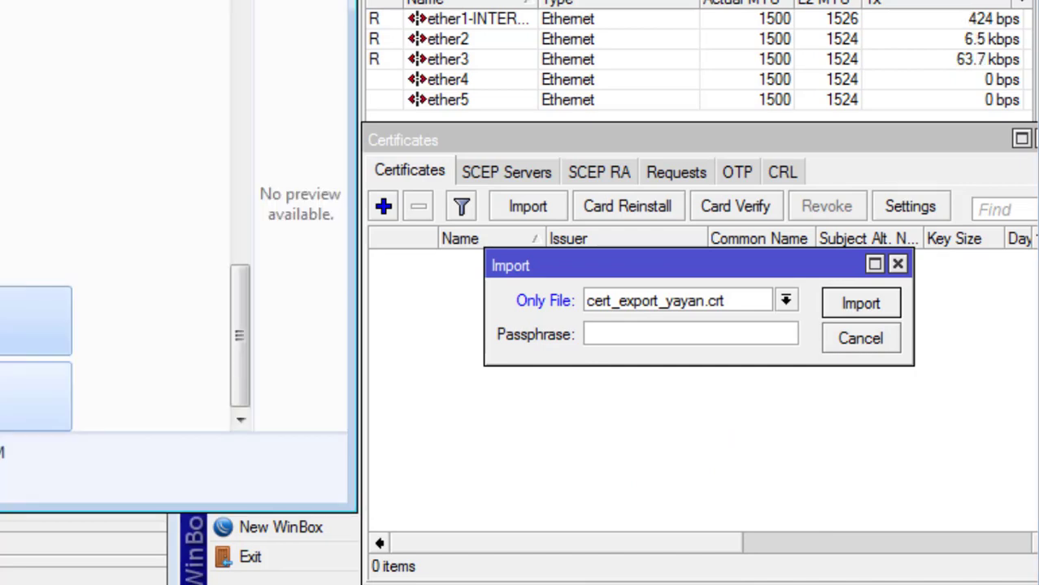
pyautogui.hotkey('alt', 'Tab')
pyautogui.hotkey('alt', 'Tab')
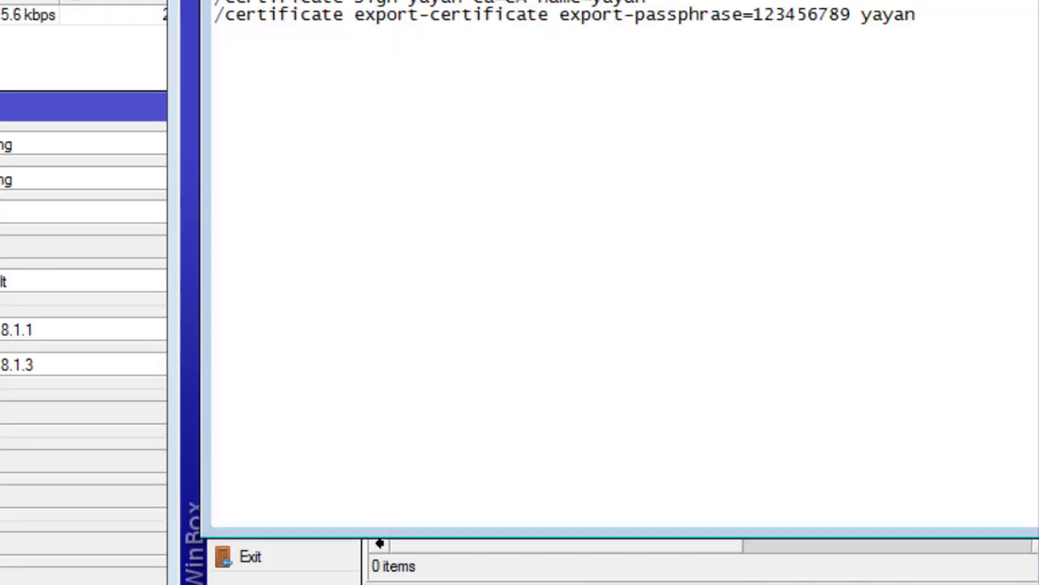
pyautogui.moveTo(813, 0); pyautogui.dragTo(33, 0)
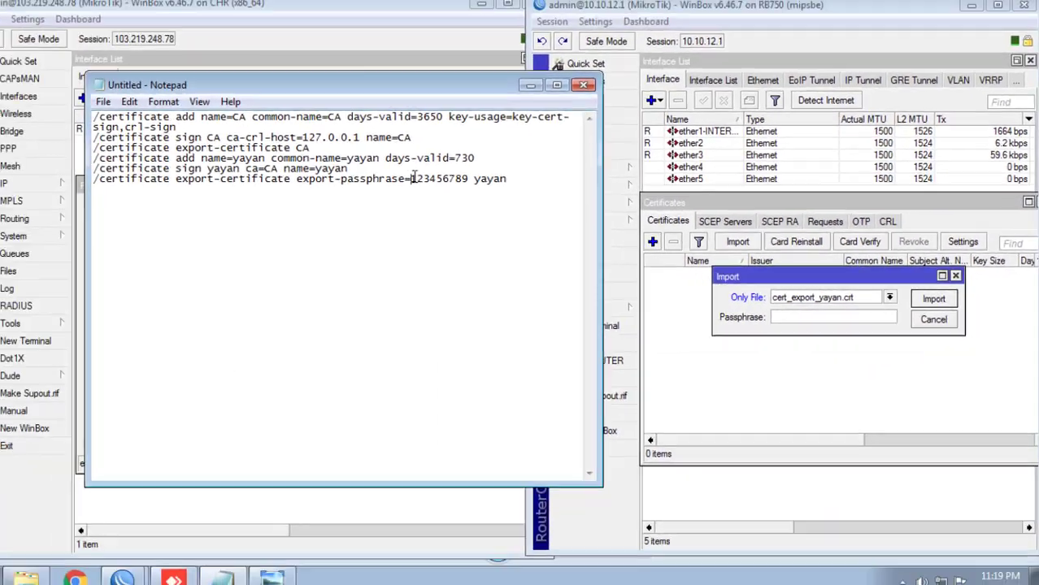
pyautogui.moveTo(437, 183); pyautogui.dragTo(476, 181)
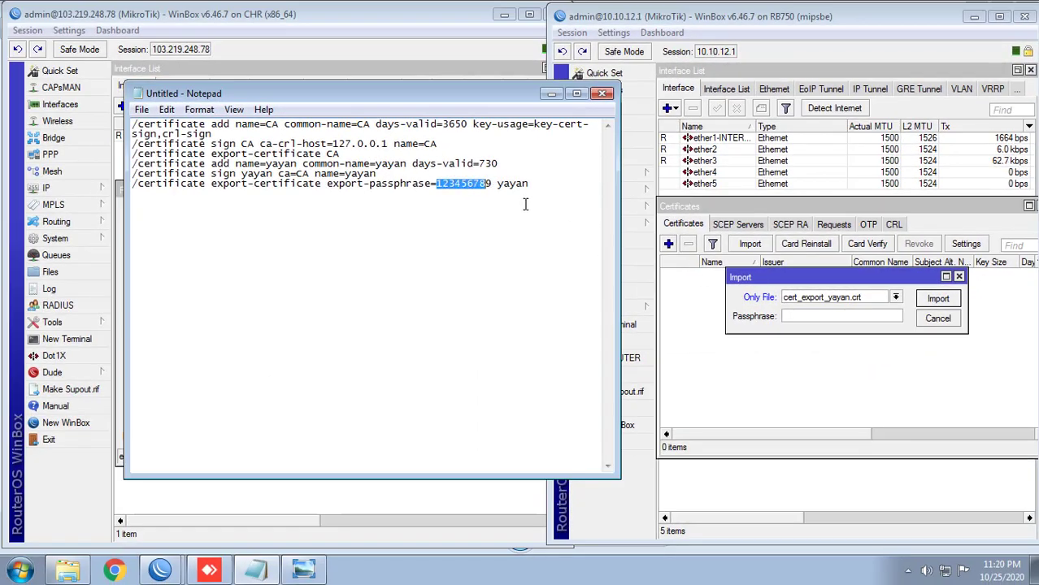
pyautogui.moveTo(494, 183); pyautogui.dragTo(500, 204)
pyautogui.click(819, 320)
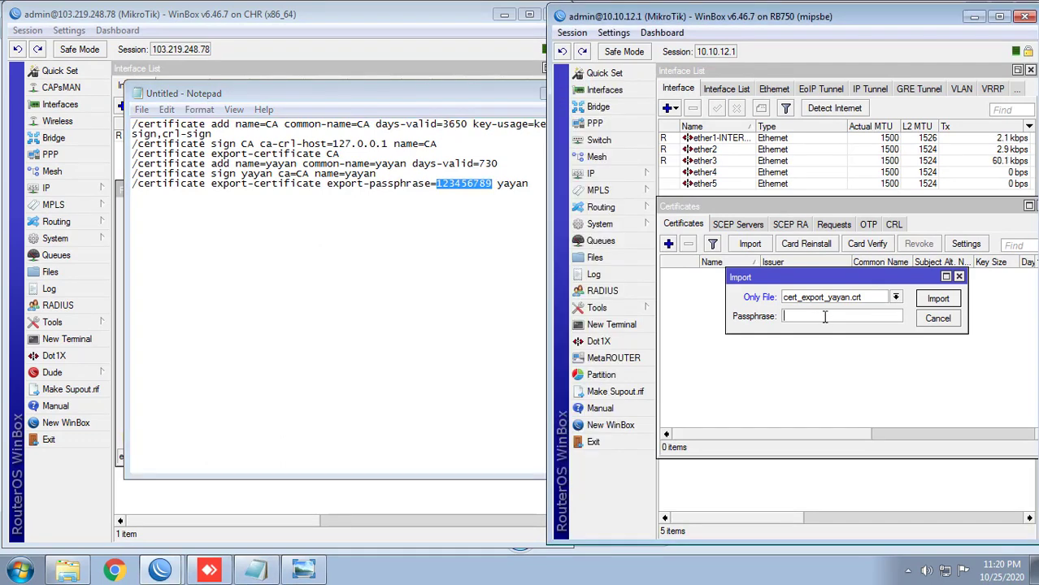
pyautogui.hotkey('ctrl', 'v')
pyautogui.click(613, 33)
pyautogui.click(655, 70)
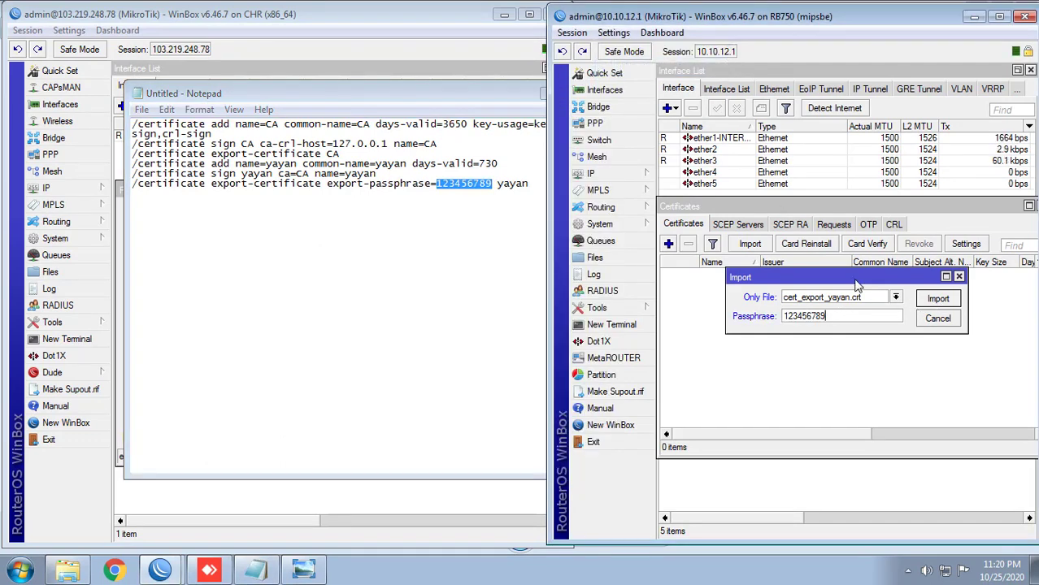
pyautogui.click(937, 301)
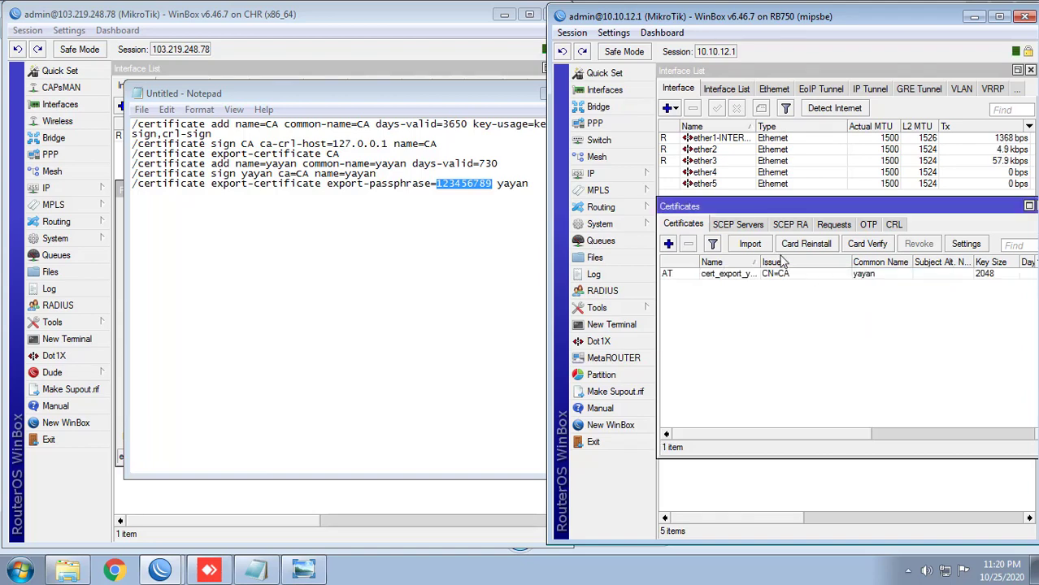
# Step: Import cert_export_yayan.key with the same passphrase so the yayan certificate holds its key
pyautogui.click(749, 244)
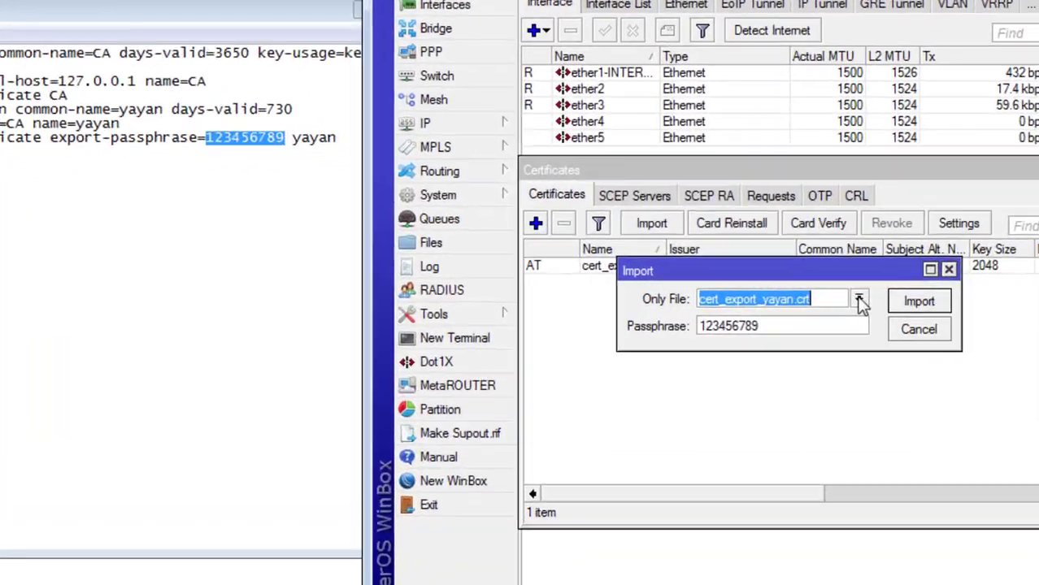
pyautogui.click(895, 298)
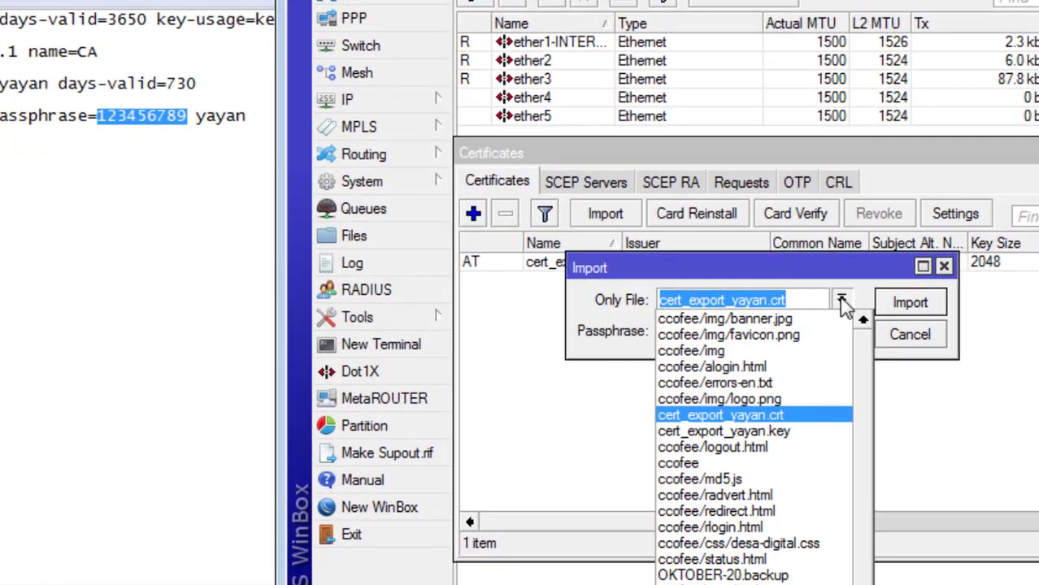
pyautogui.click(782, 432)
pyautogui.click(907, 310)
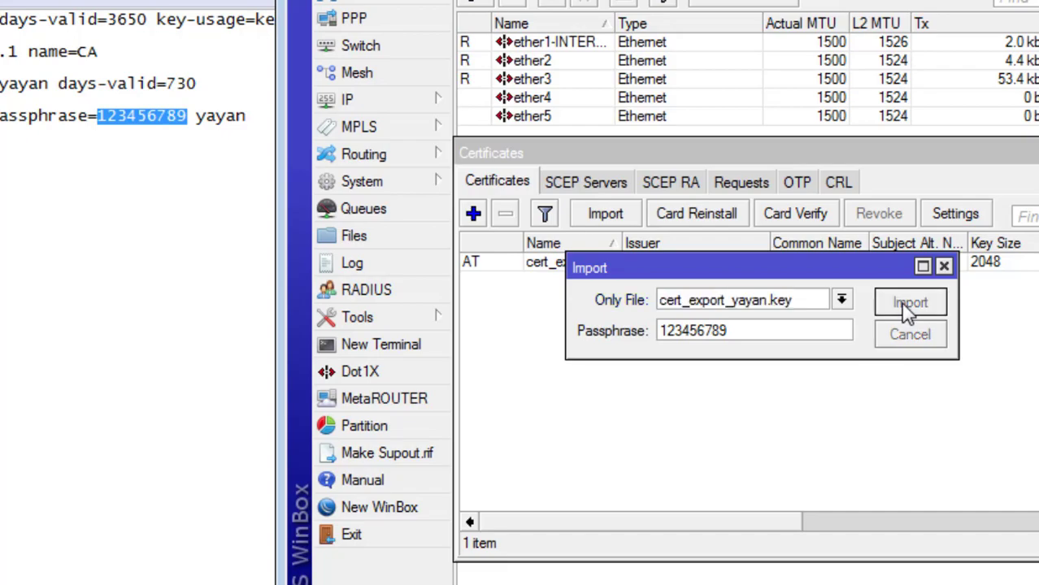
pyautogui.click(115, 271)
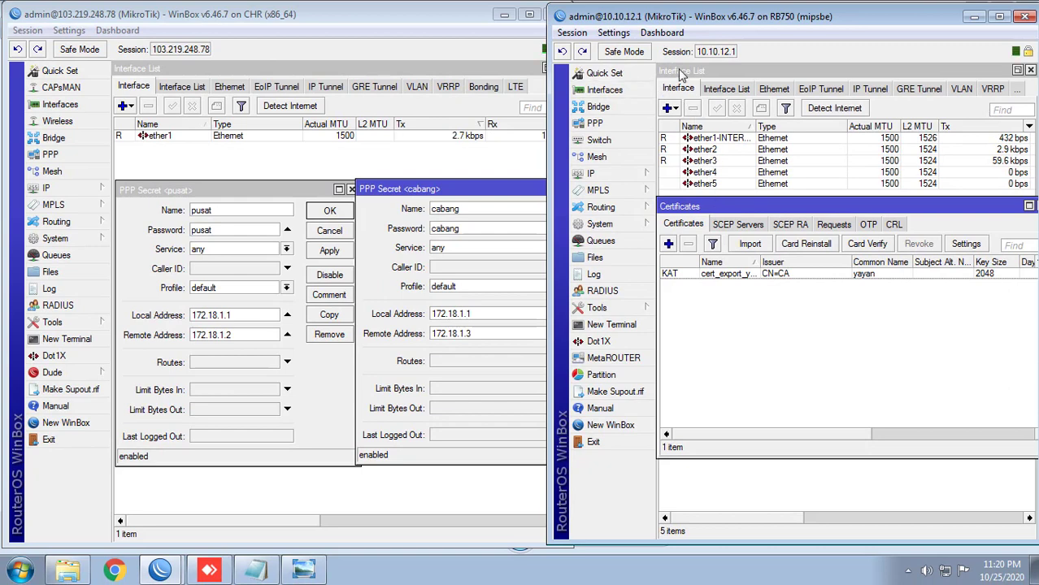
# Step: Add a new OVPN Client interface on the branch router and show its Dial Out settings
pyautogui.click(681, 72)
pyautogui.press('Escape')
pyautogui.press('Escape')
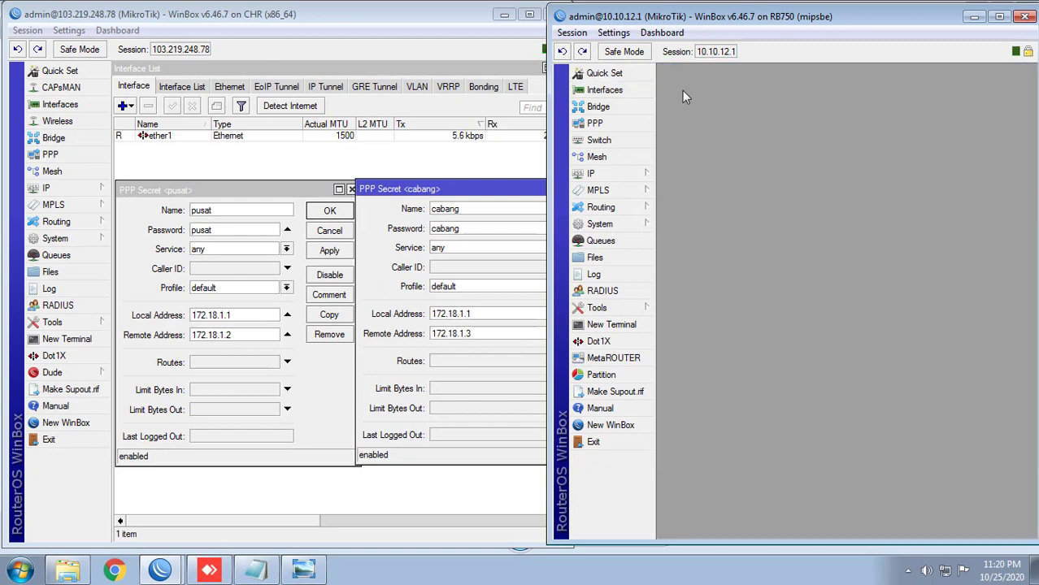
pyautogui.click(639, 90)
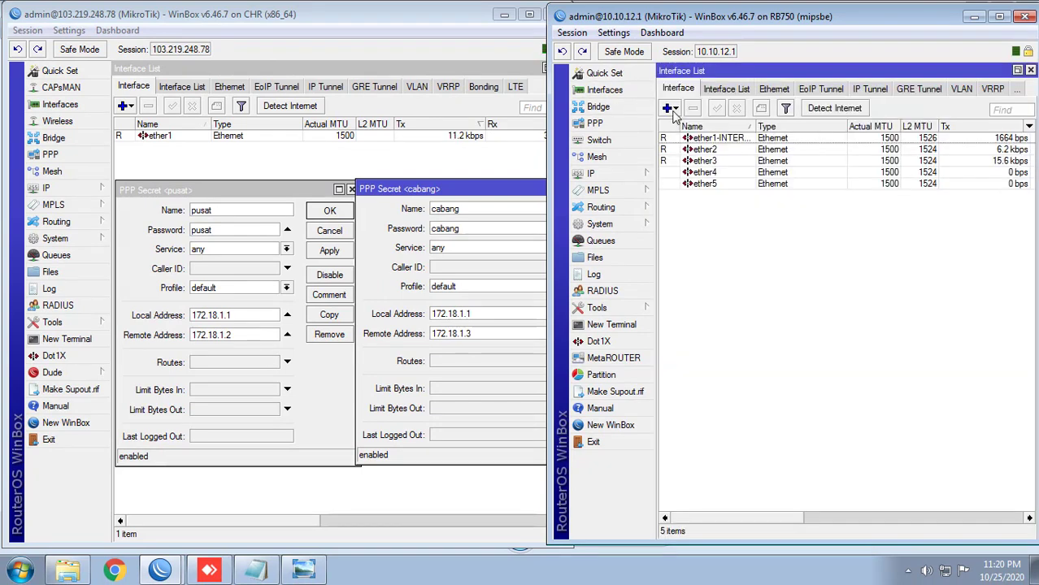
pyautogui.click(670, 109)
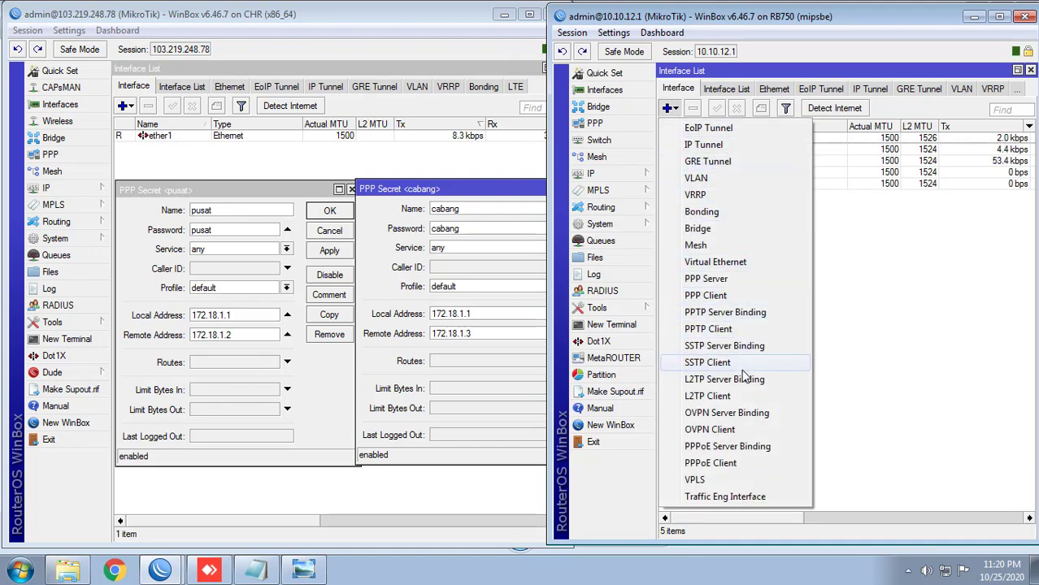
pyautogui.click(737, 431)
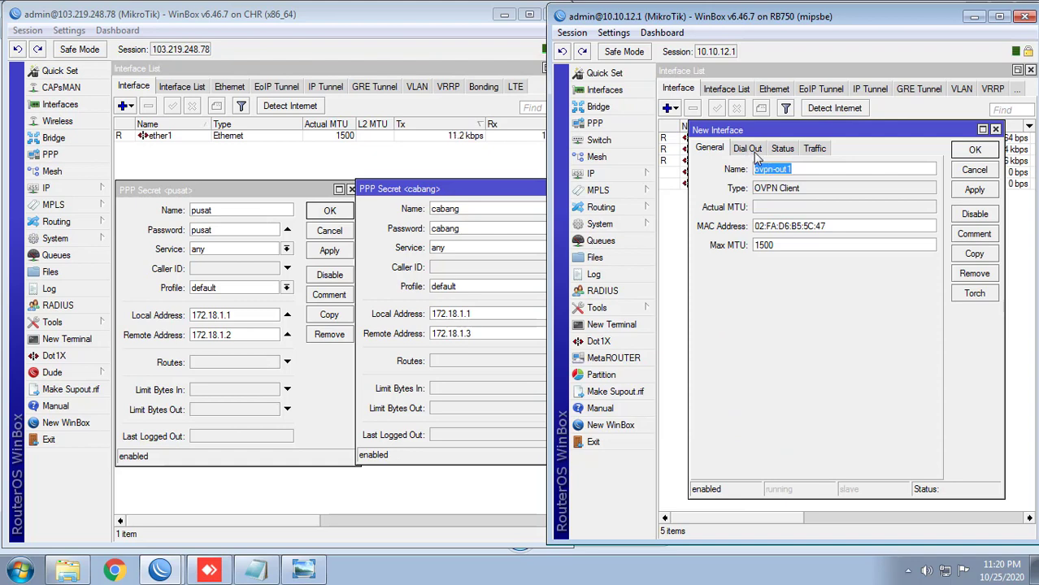
pyautogui.click(748, 149)
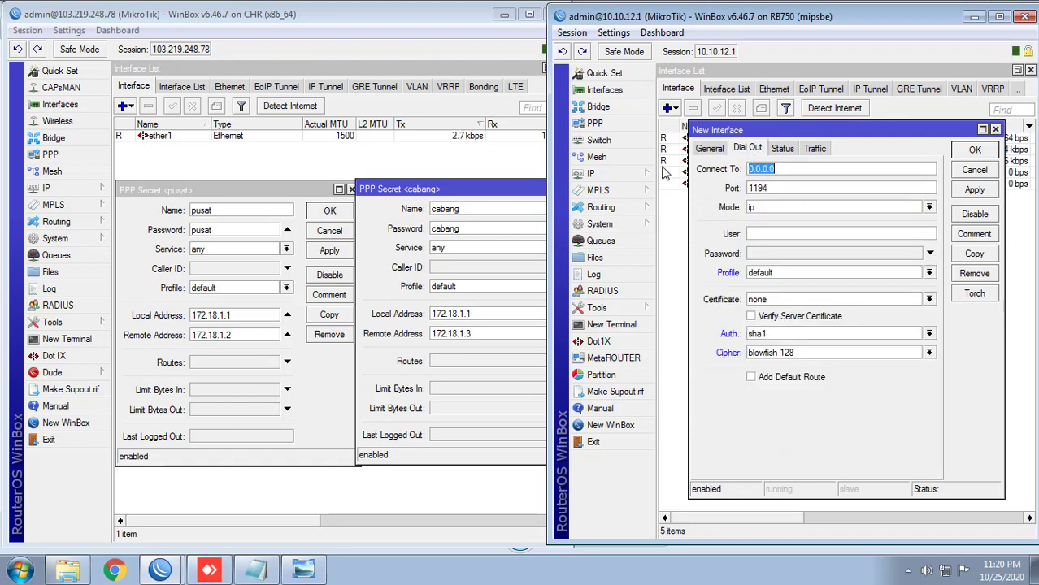
# Step: Set the client's Connect To to the CHR server address 103.219.248.78
pyautogui.click(156, 51)
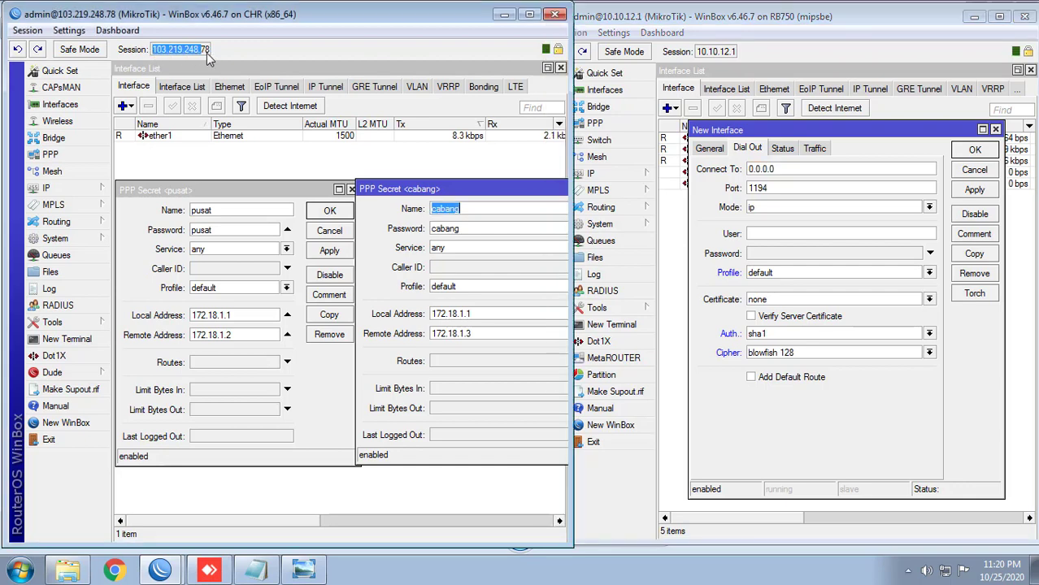
pyautogui.rightClick(193, 53)
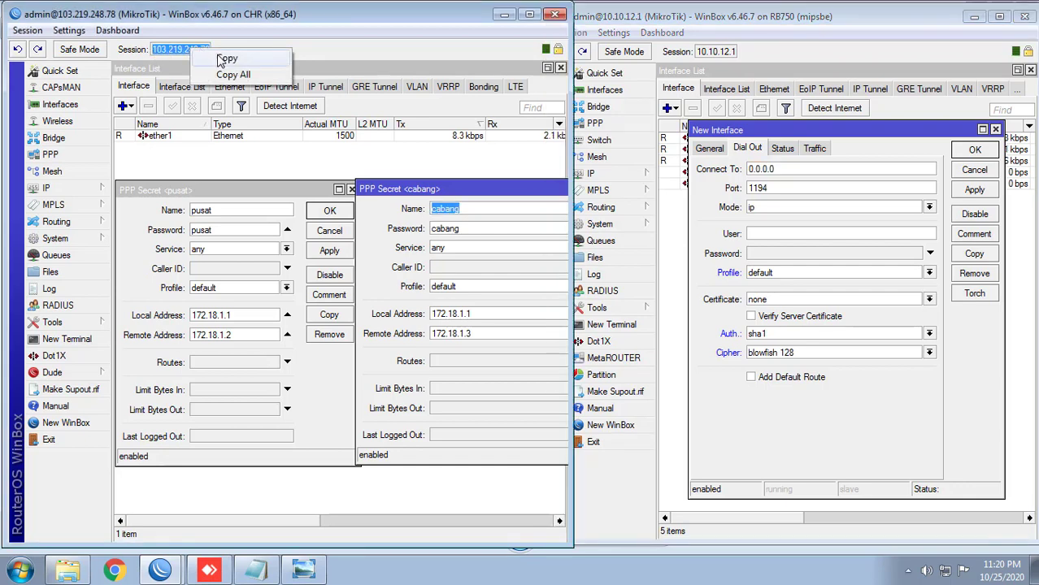
pyautogui.click(221, 59)
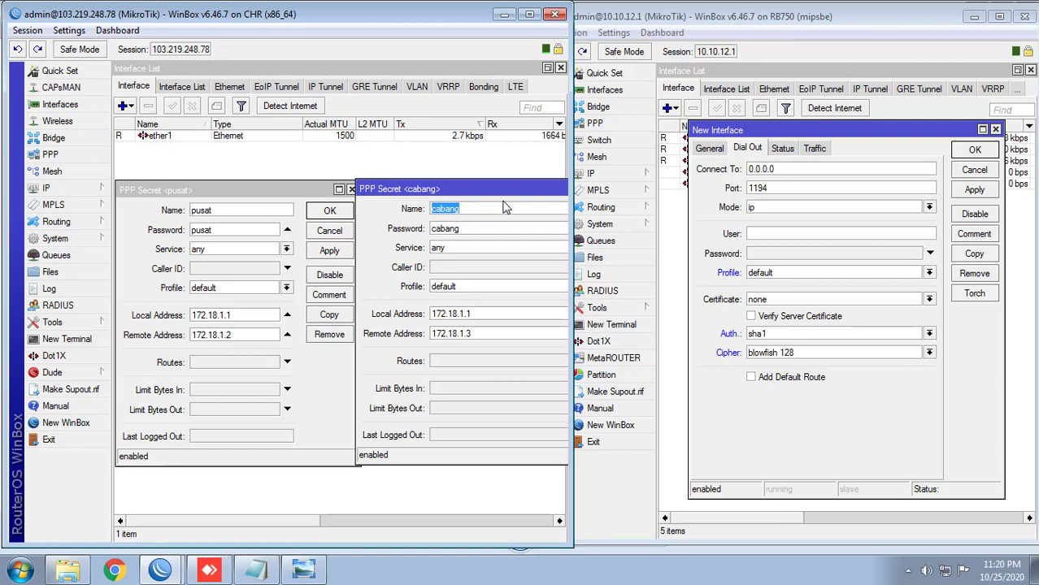
pyautogui.click(777, 169)
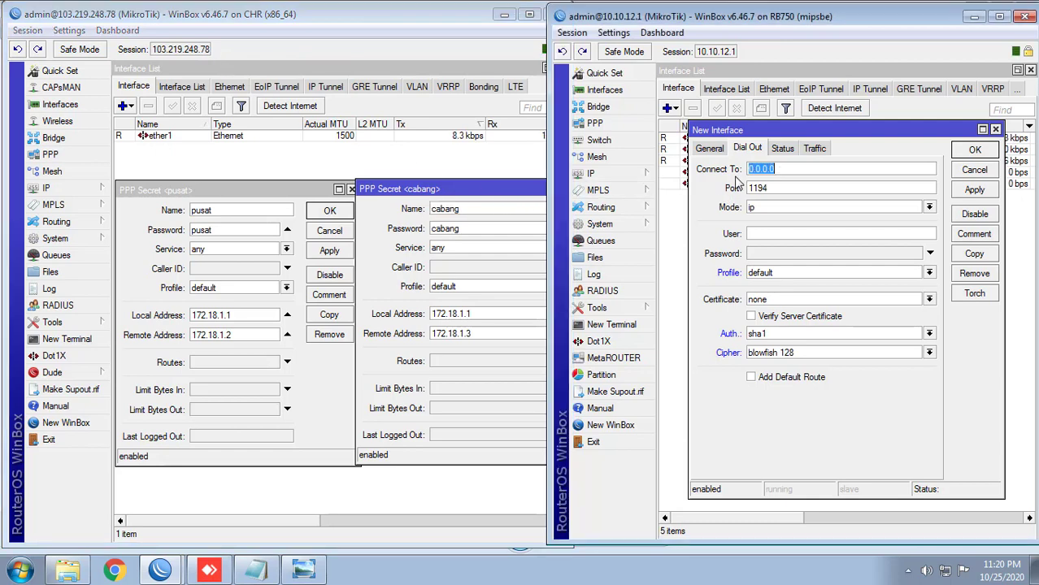
pyautogui.hotkey('ctrl', 'v')
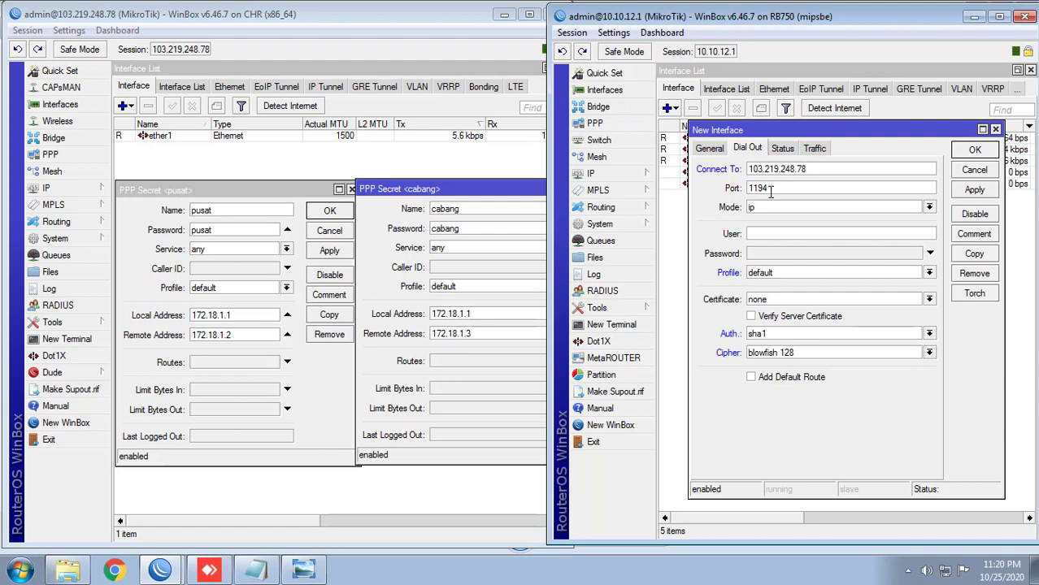
# Step: Match the client port to the CHR's OVPN server port, 1003
pyautogui.click(89, 159)
pyautogui.click(327, 163)
pyautogui.click(135, 87)
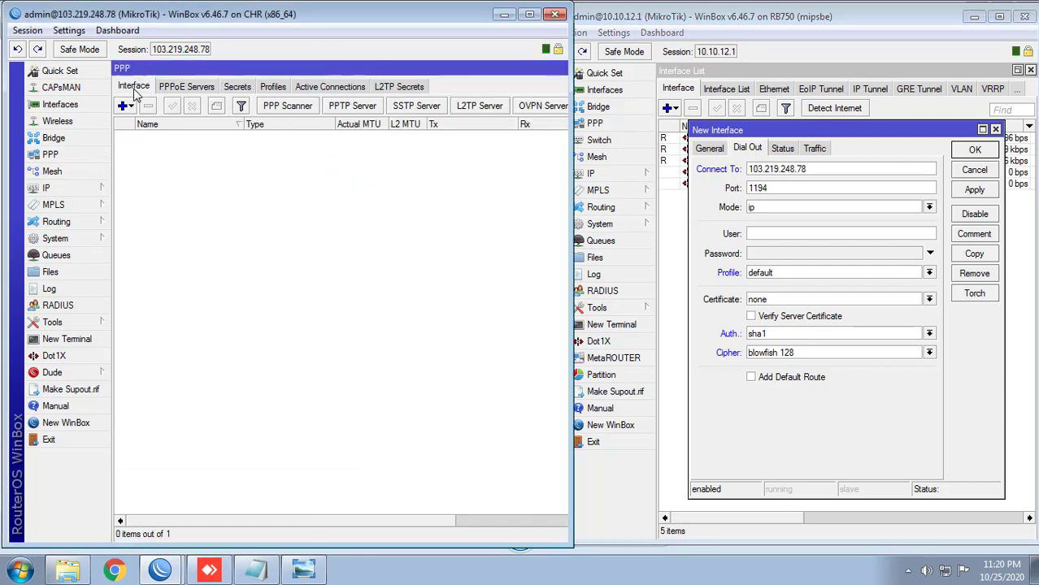
pyautogui.click(538, 110)
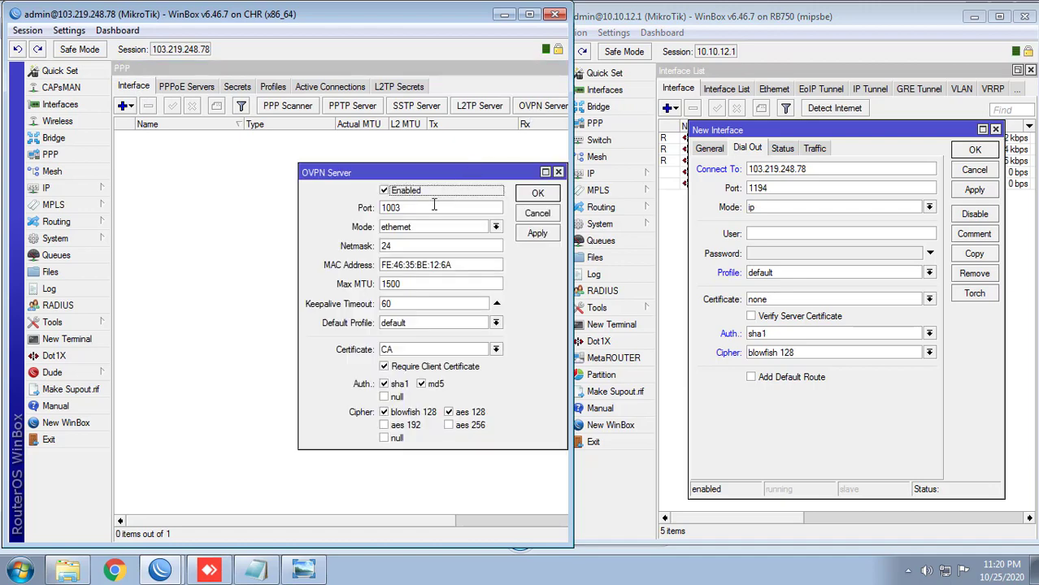
pyautogui.click(768, 188)
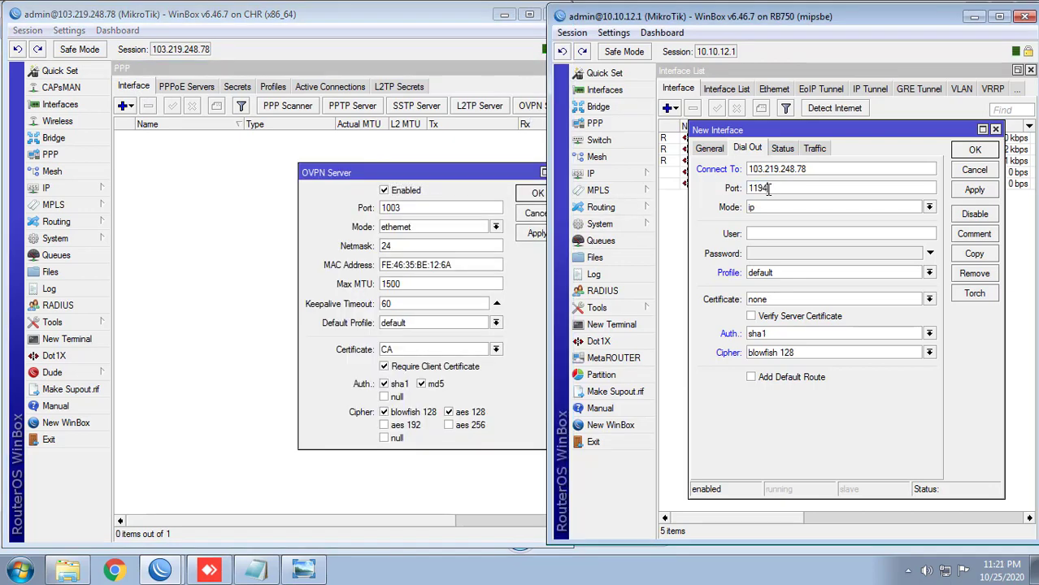
pyautogui.doubleClick(768, 188)
pyautogui.write('1003')
# Step: Set the OVPN client's tunnel mode to ethernet
pyautogui.moveTo(437, 174); pyautogui.dragTo(383, 148)
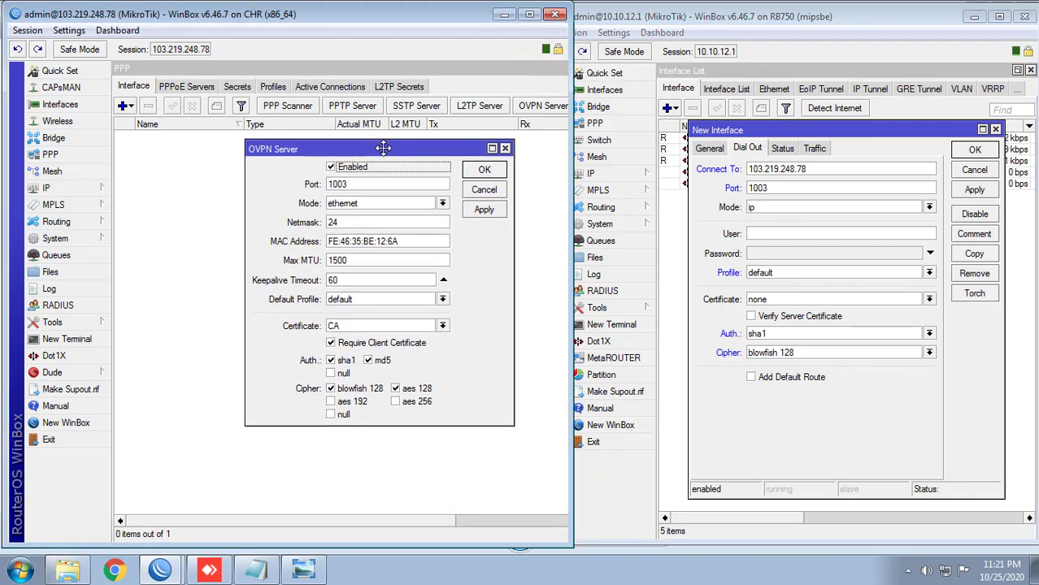
pyautogui.click(835, 208)
pyautogui.click(833, 208)
pyautogui.click(791, 221)
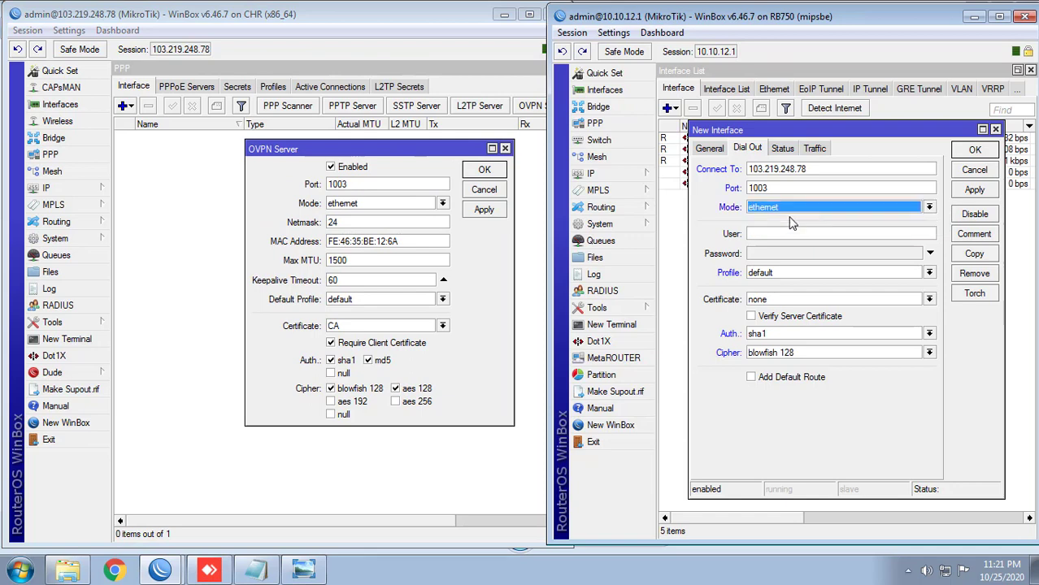
# Step: Enter the branch PPP secret's user name and password, looked up in the CHR's Secrets
pyautogui.click(774, 233)
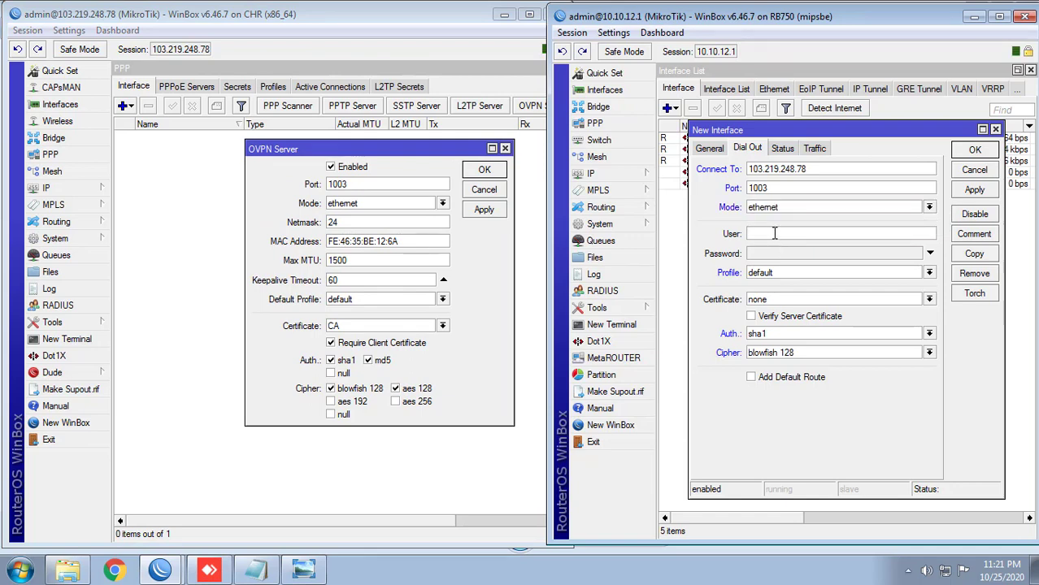
pyautogui.click(50, 155)
pyautogui.click(247, 90)
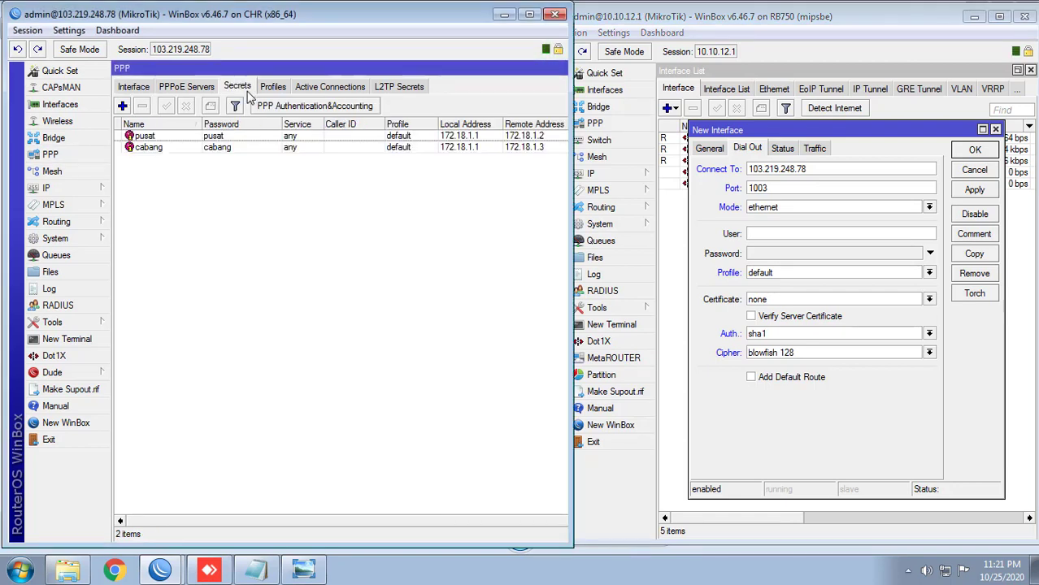
pyautogui.click(766, 233)
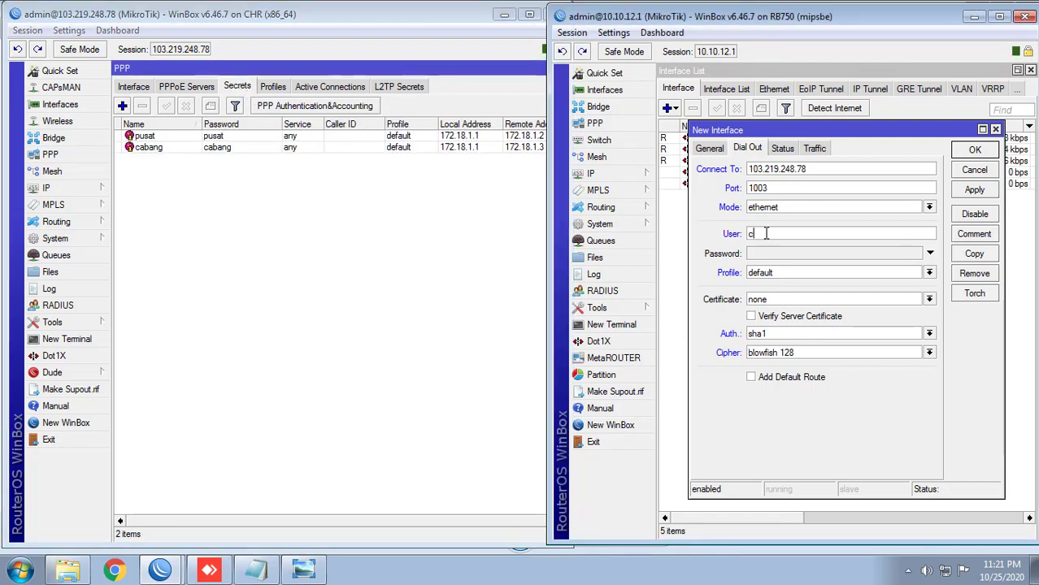
pyautogui.press('Tab')
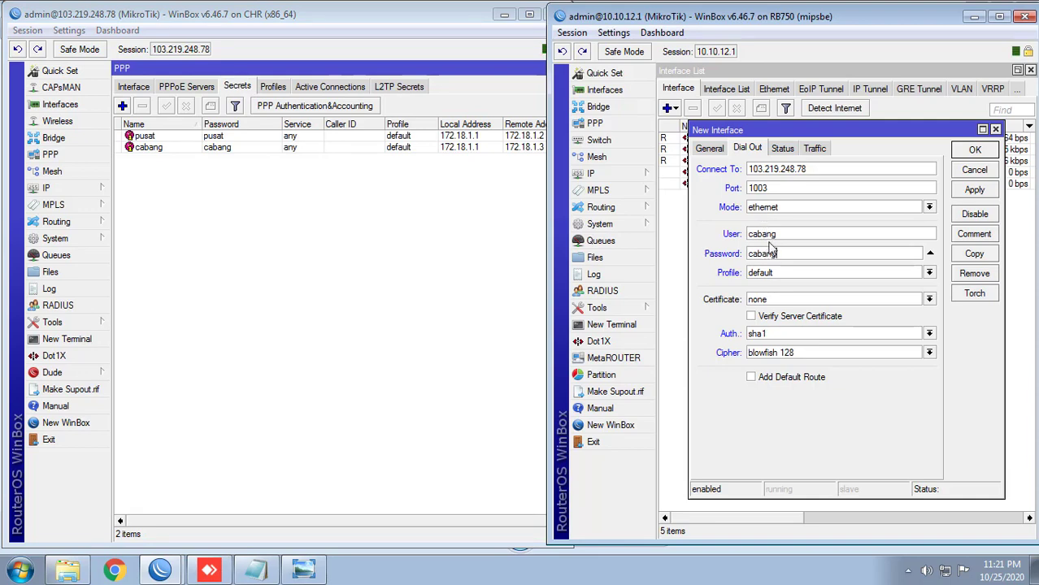
# Step: Choose the cert_export_yayan.crt_0 certificate and recheck the CHR's OVPN server settings
pyautogui.click(780, 300)
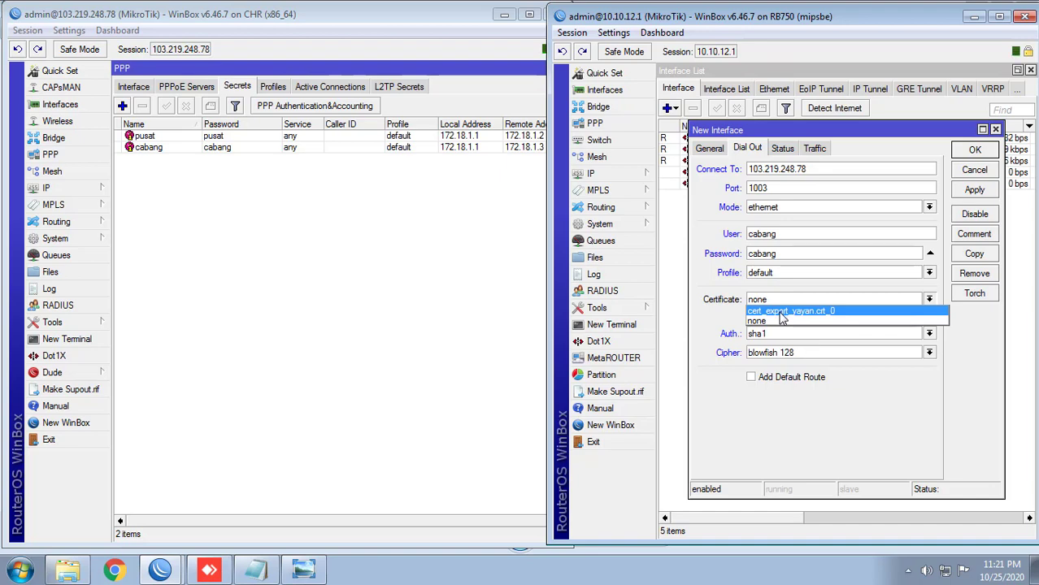
pyautogui.click(778, 313)
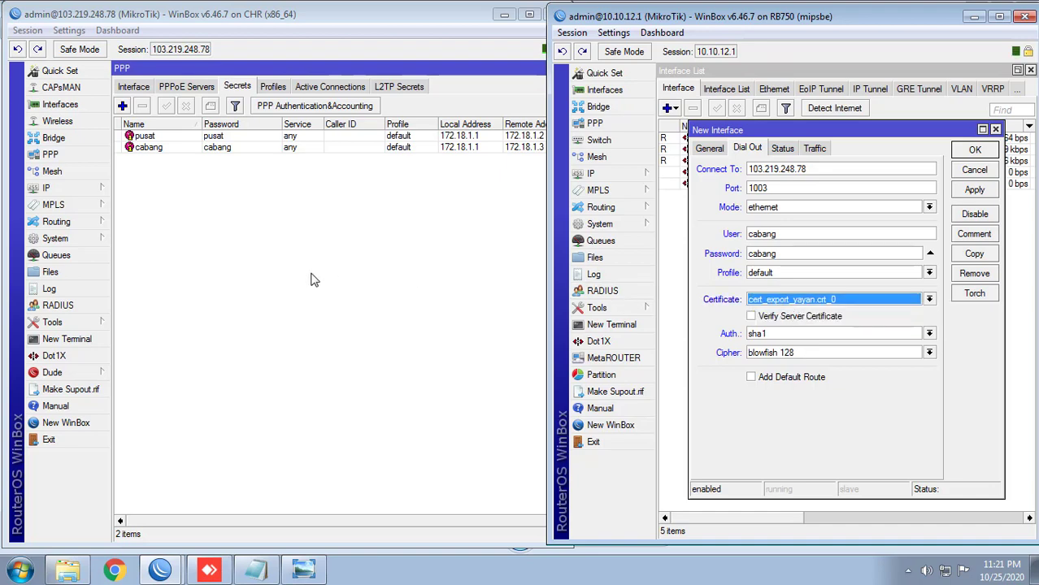
pyautogui.click(135, 88)
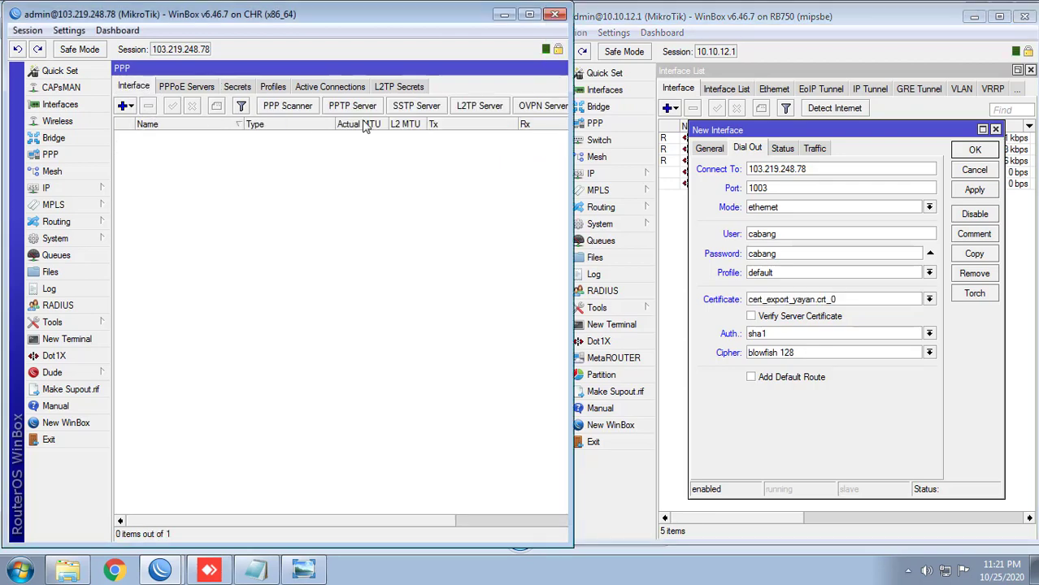
pyautogui.click(538, 106)
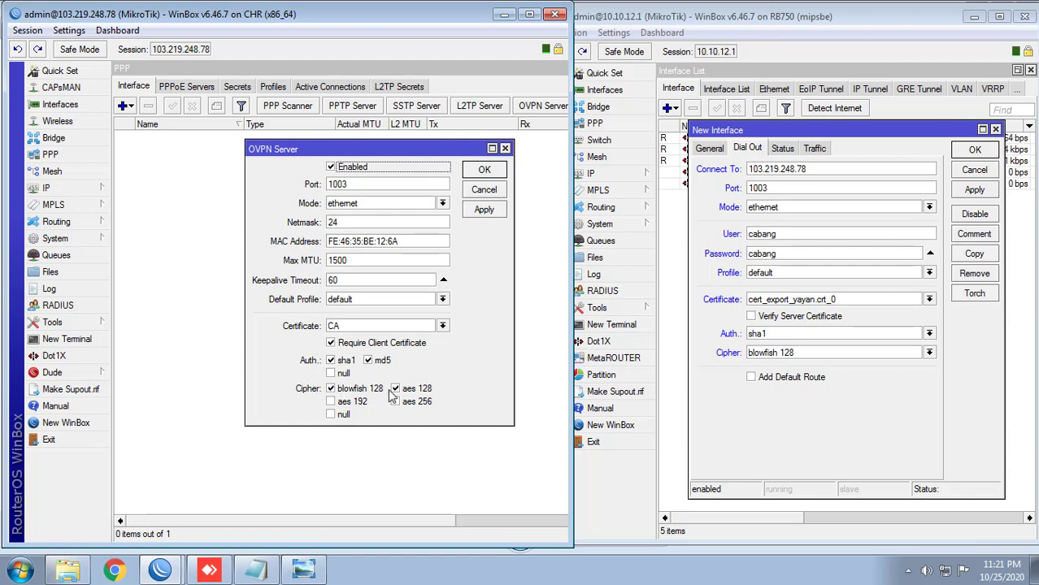
# Step: Keep sha1 authentication, apply until ovpn-out1 connects, then close its settings
pyautogui.click(801, 336)
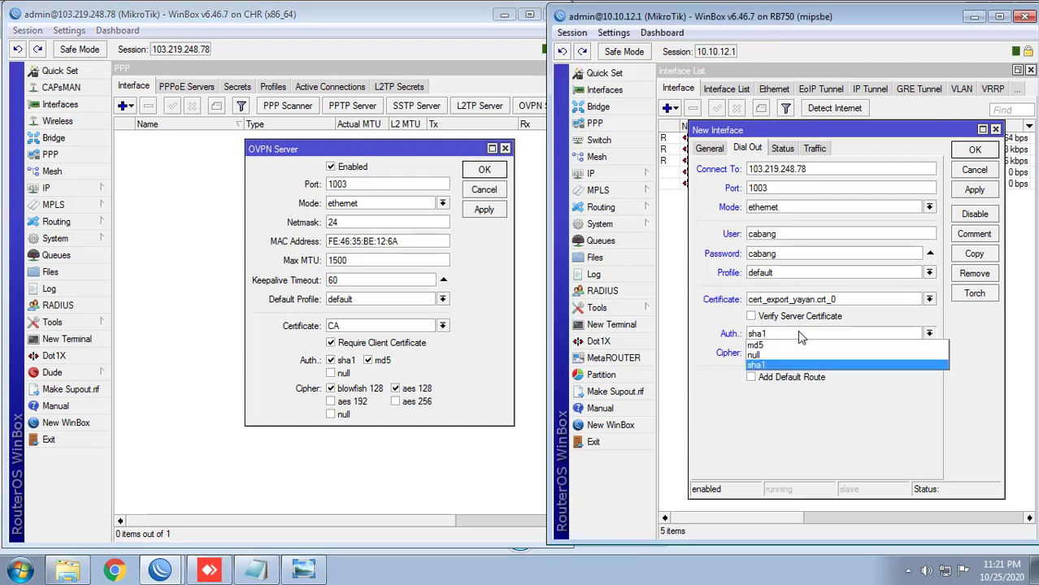
pyautogui.click(801, 337)
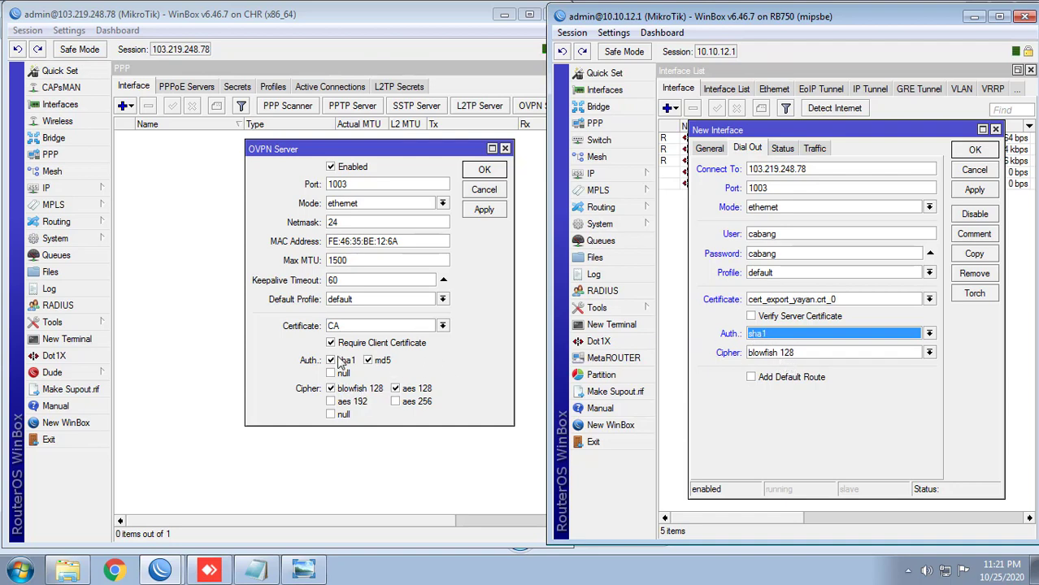
pyautogui.click(975, 191)
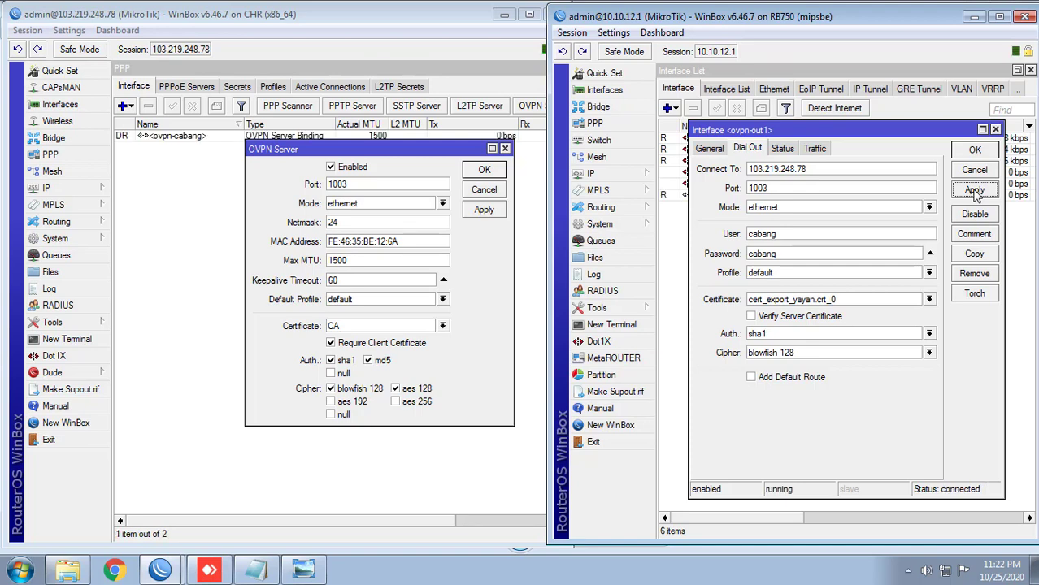
pyautogui.moveTo(727, 133)
pyautogui.mouseDown()
pyautogui.moveTo(787, 130)
pyautogui.moveTo(735, 123)
pyautogui.mouseUp()
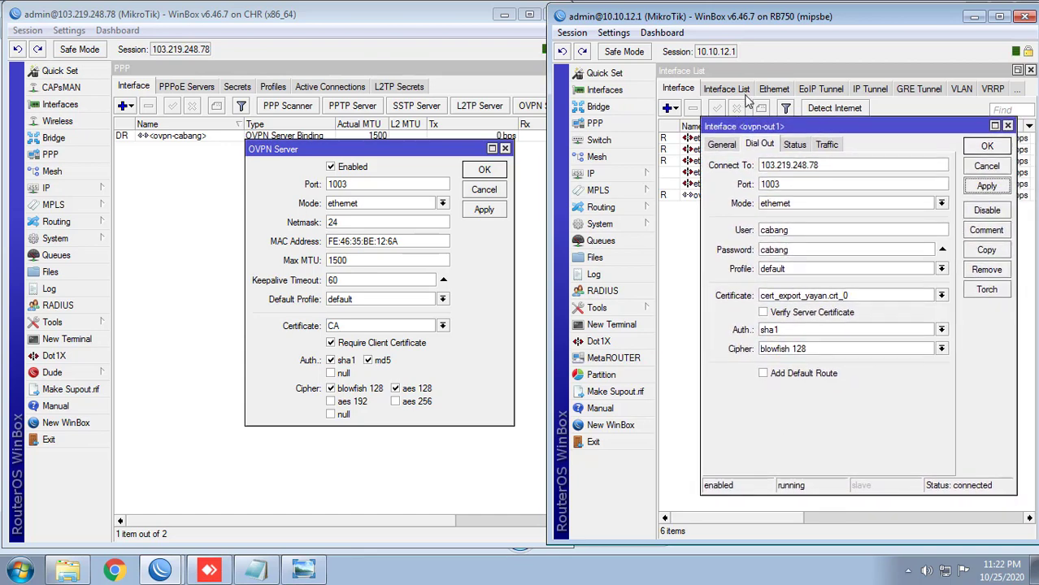
pyautogui.click(986, 147)
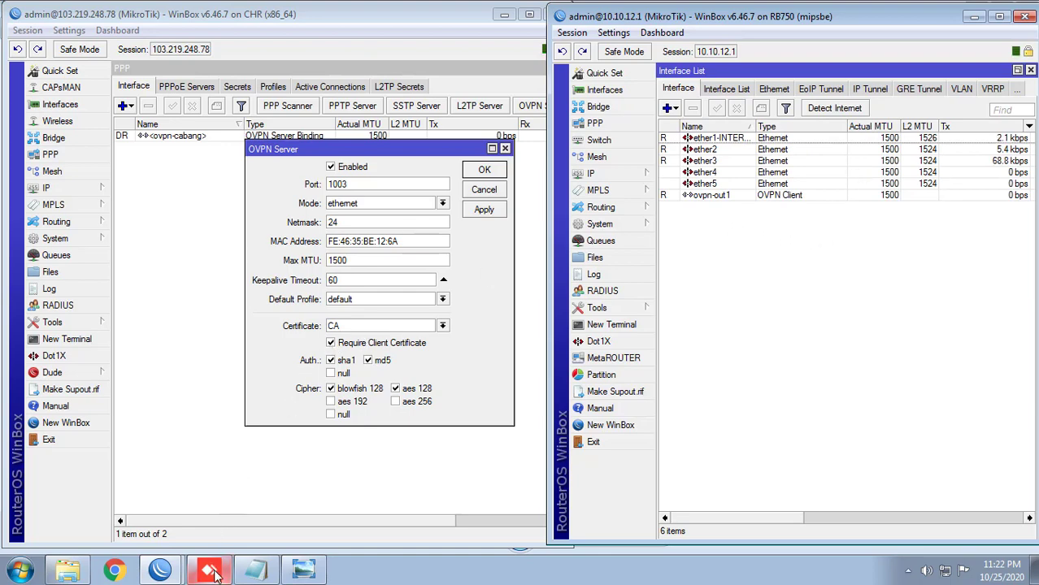
pyautogui.moveTo(213, 574)
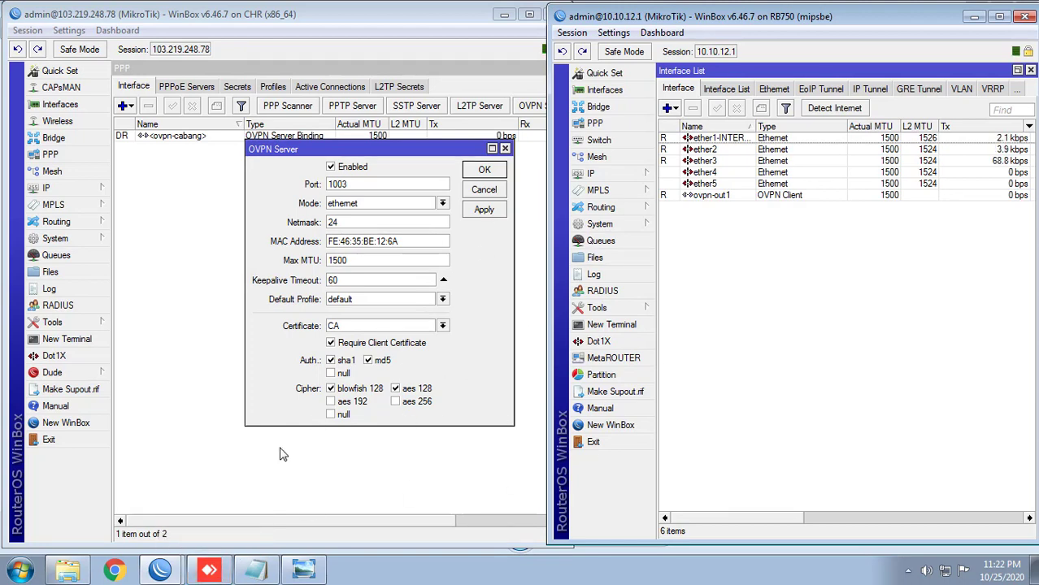
# Step: Retry the dropped AnyDesk console connection, enter the remote account password, and bring up WinBox
pyautogui.click(210, 571)
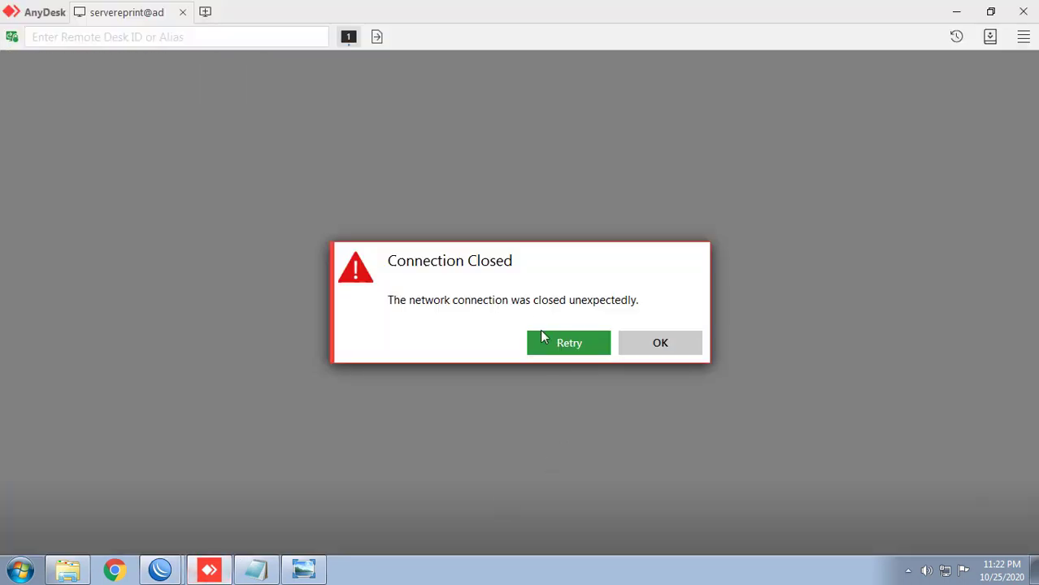
pyautogui.click(574, 345)
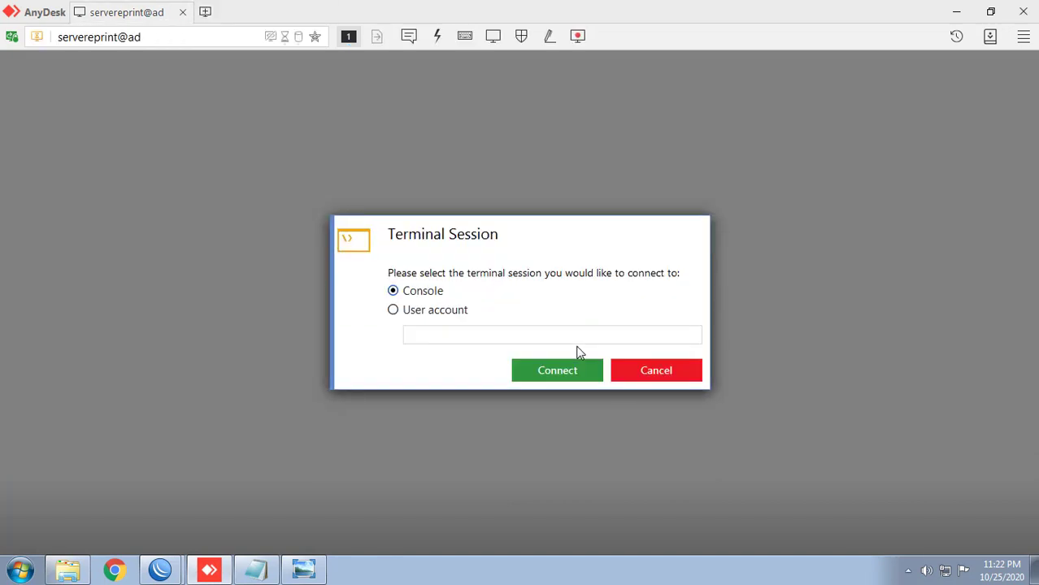
pyautogui.click(569, 370)
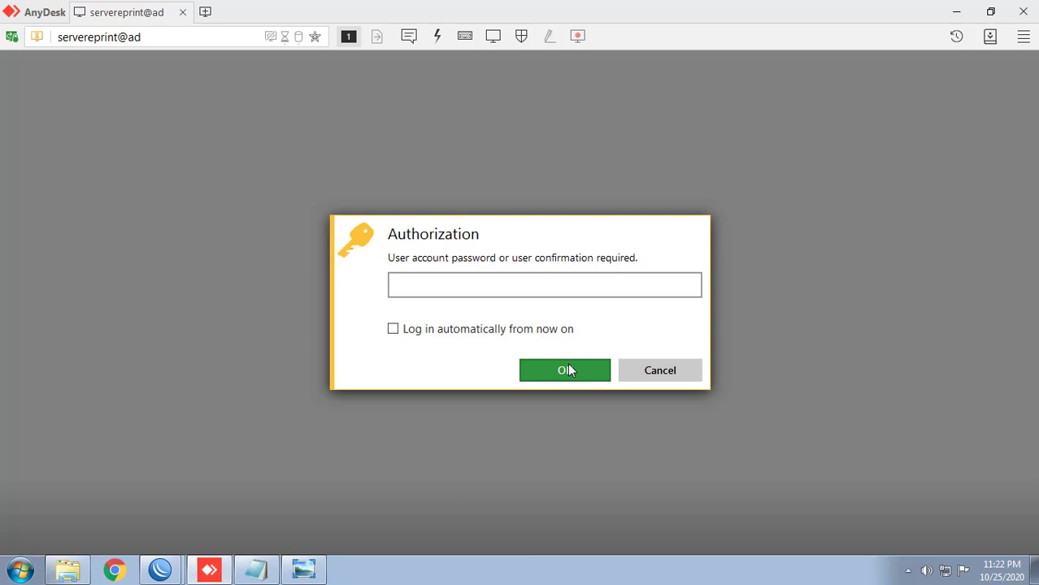
pyautogui.write('••••••')
pyautogui.click(569, 370)
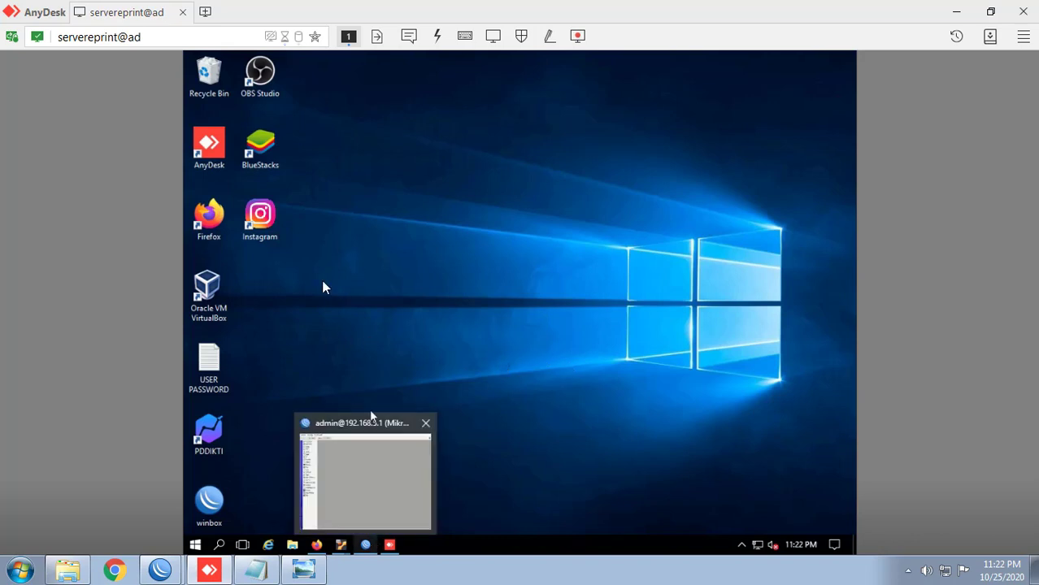
pyautogui.click(365, 546)
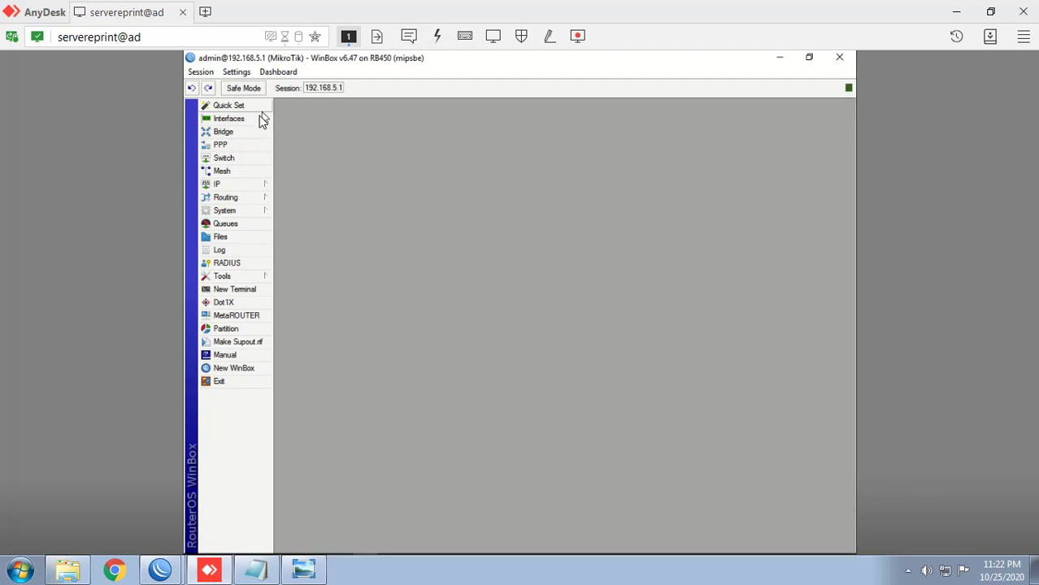
# Step: Maximize the RB450's Interface List, place the remote window beside the CHR, and add an OVPN Client
pyautogui.click(258, 120)
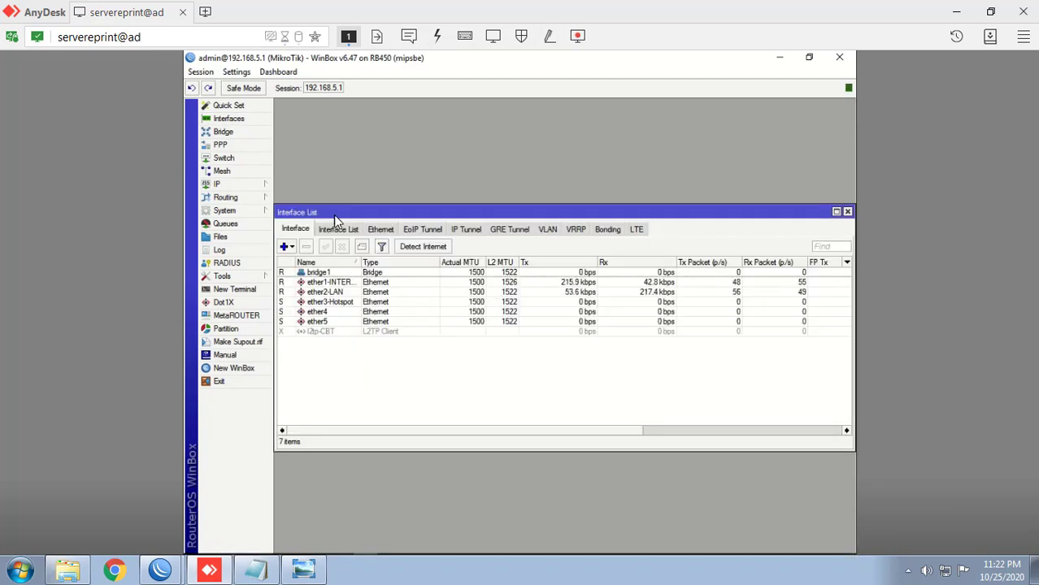
pyautogui.doubleClick(334, 212)
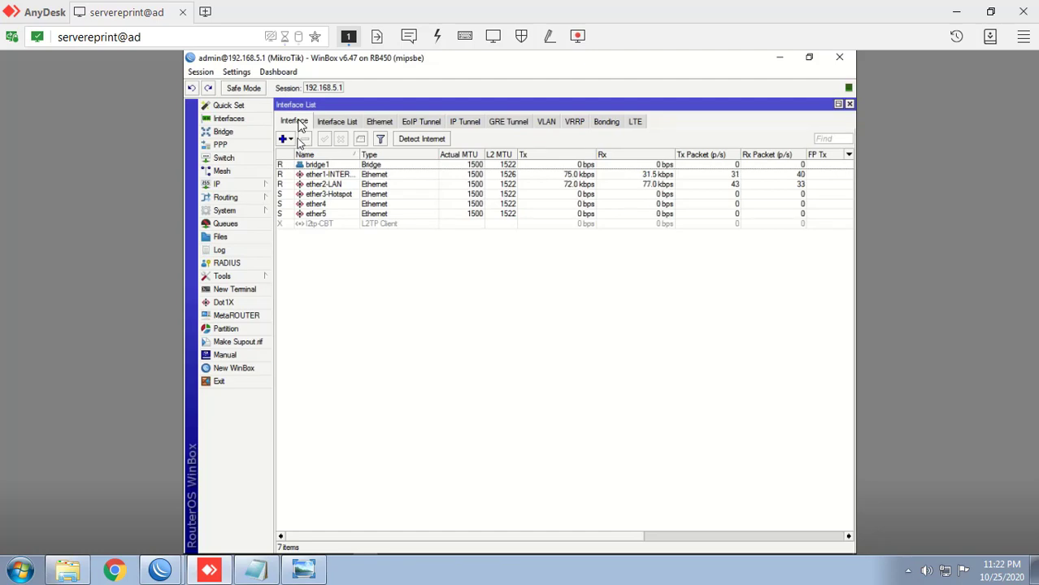
pyautogui.moveTo(279, 11); pyautogui.dragTo(813, 26)
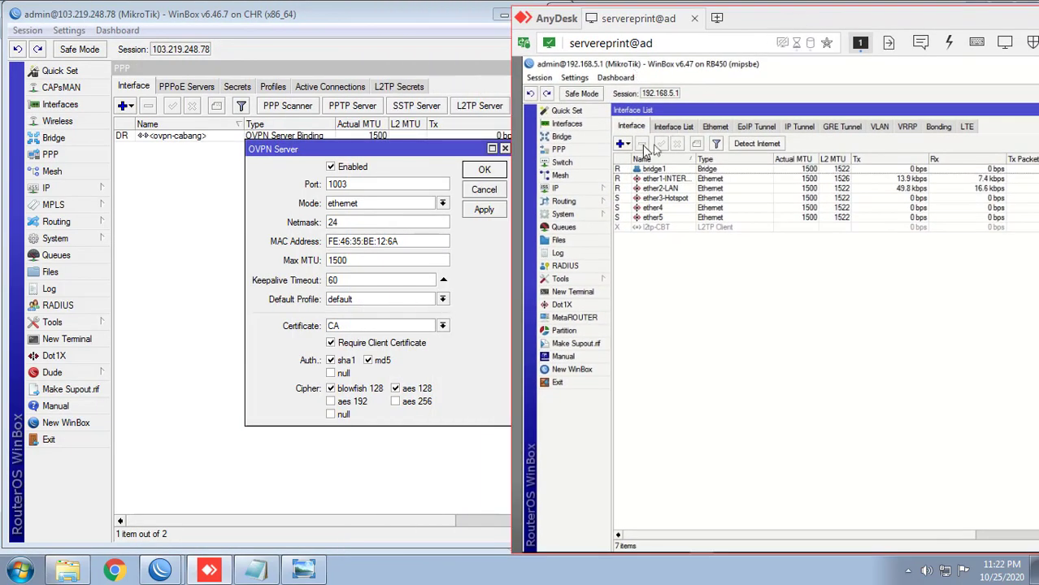
pyautogui.moveTo(756, 32); pyautogui.dragTo(777, 26)
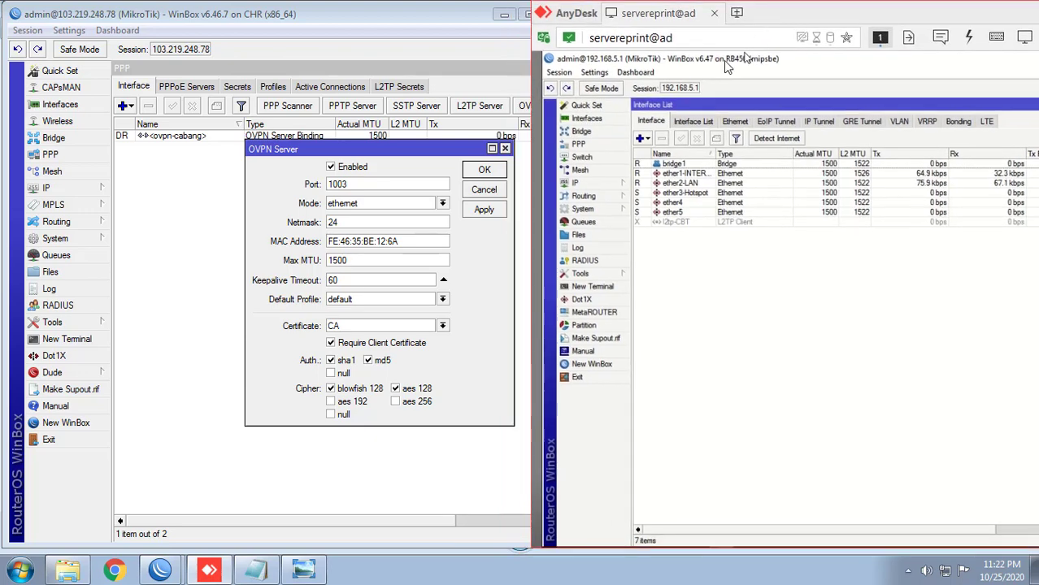
pyautogui.click(643, 139)
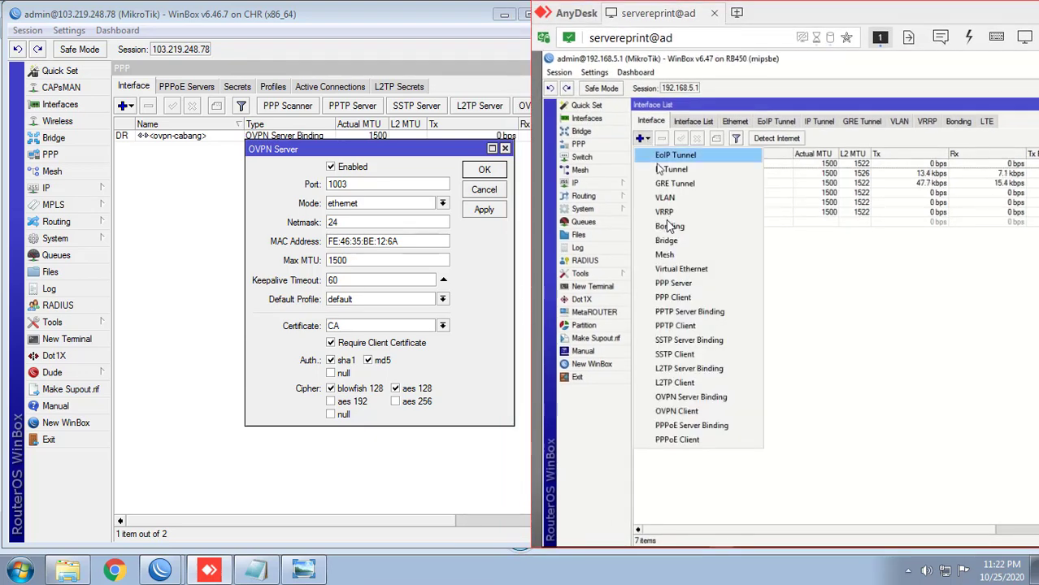
pyautogui.click(709, 411)
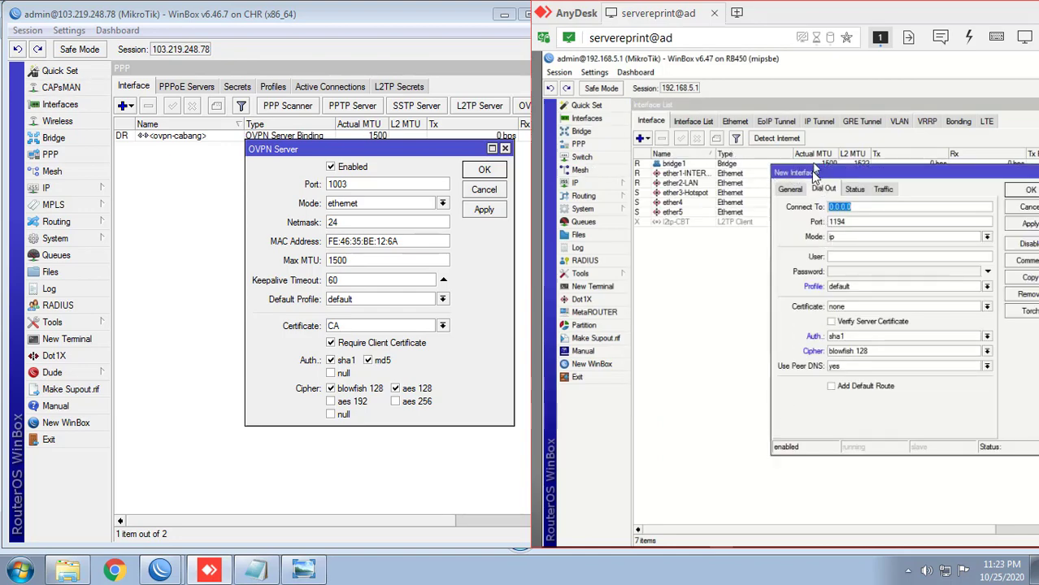
# Step: Point the RB450 OVPN client to 103.219.248.78 on port 1003 in ethernet mode
pyautogui.moveTo(816, 173); pyautogui.dragTo(733, 188)
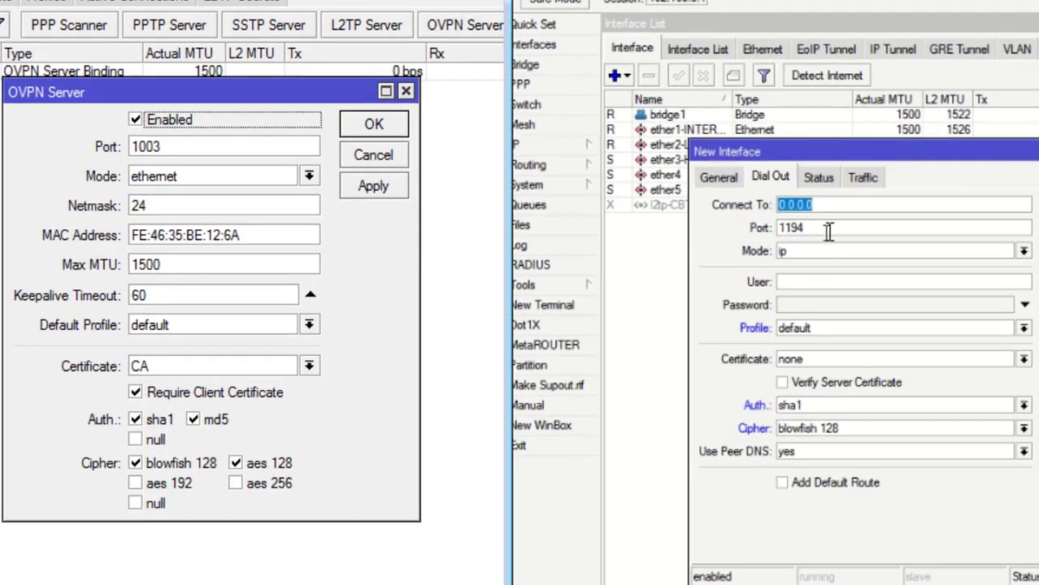
pyautogui.click(838, 204)
pyautogui.write('103.219.248.78')
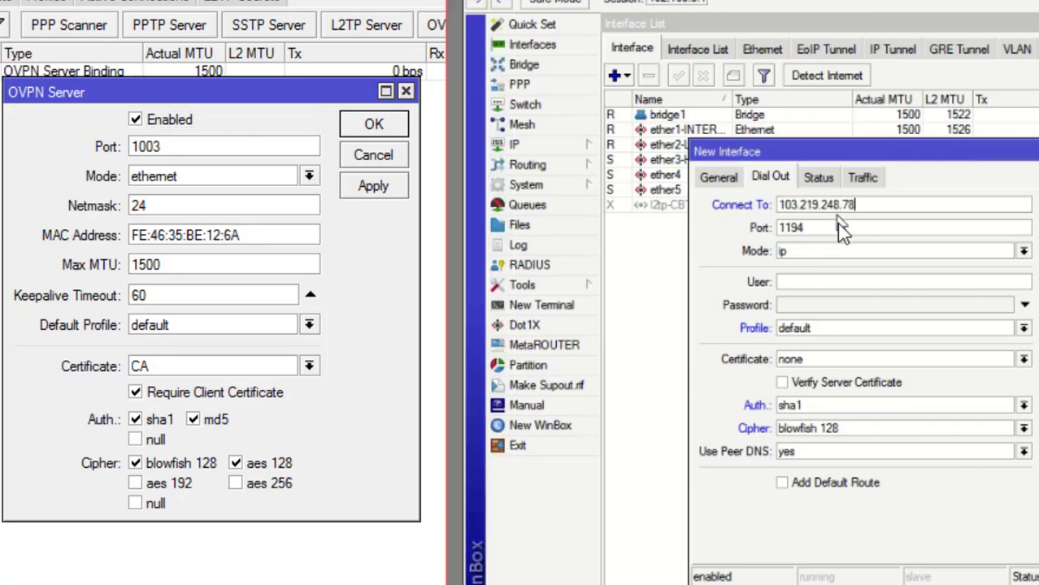
pyautogui.doubleClick(838, 228)
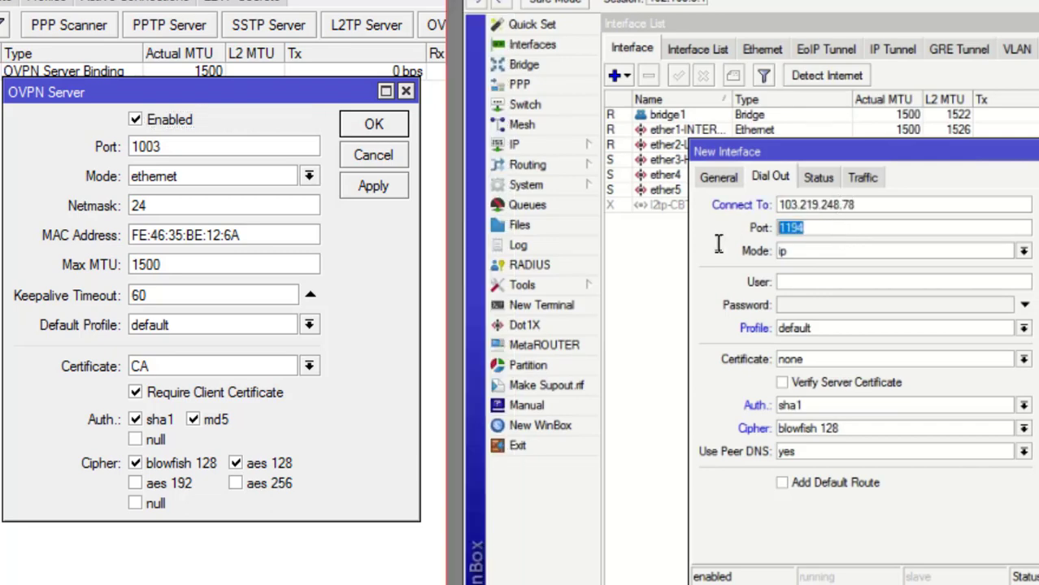
pyautogui.write('1003')
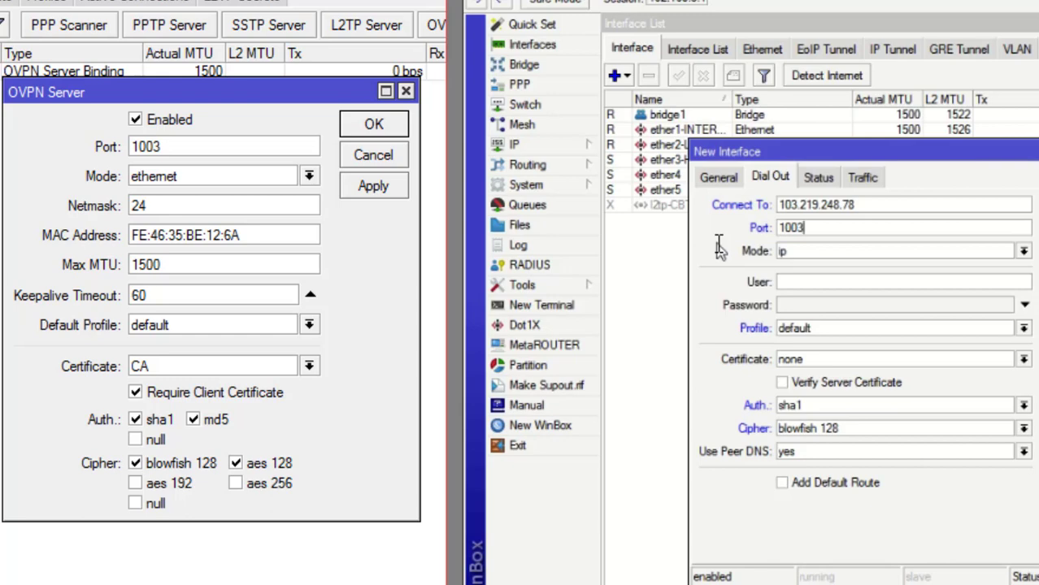
pyautogui.click(1023, 252)
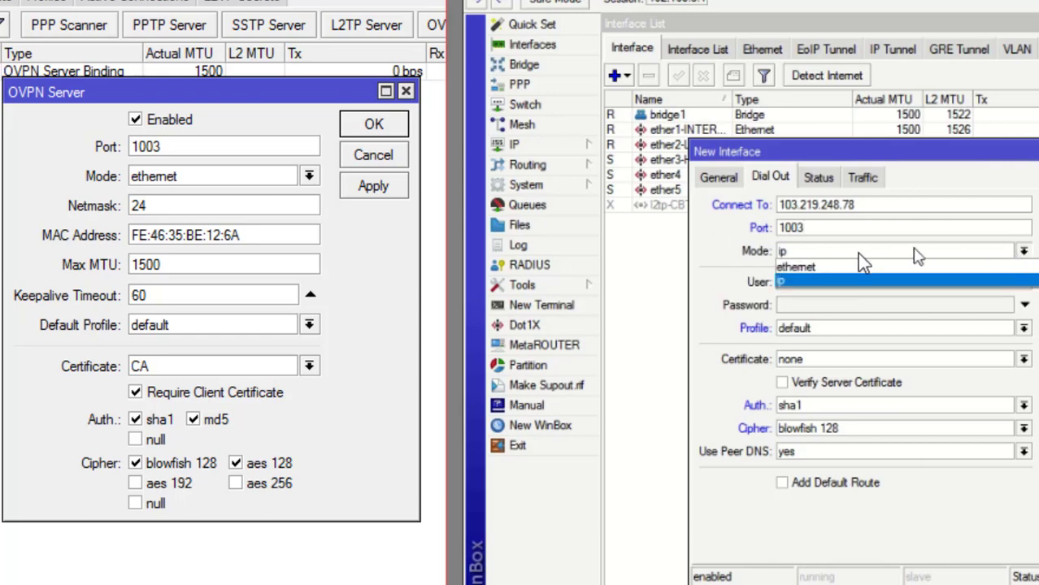
pyautogui.click(809, 269)
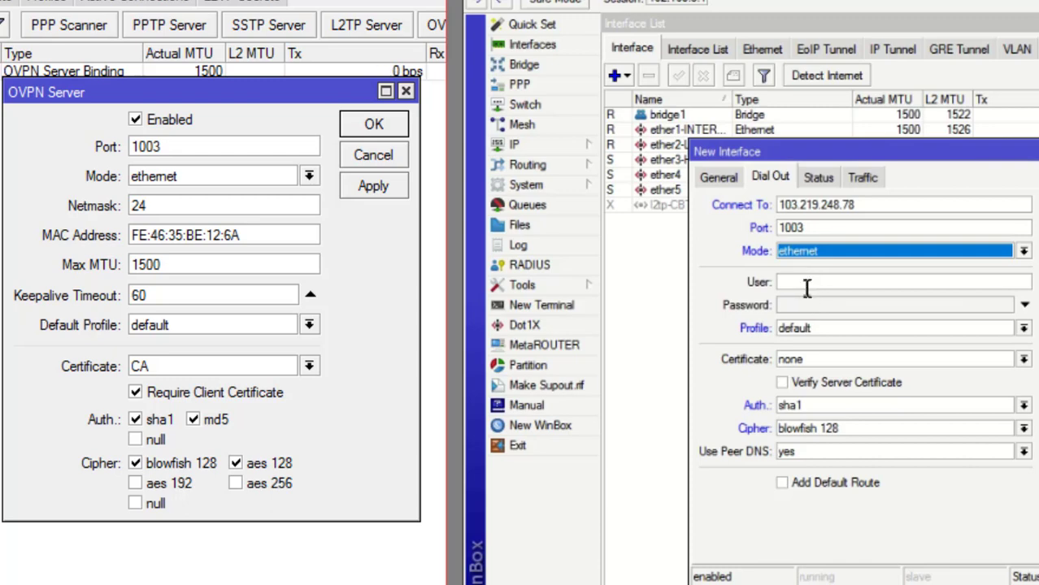
# Step: Open the RB450's System Certificates list
pyautogui.click(807, 284)
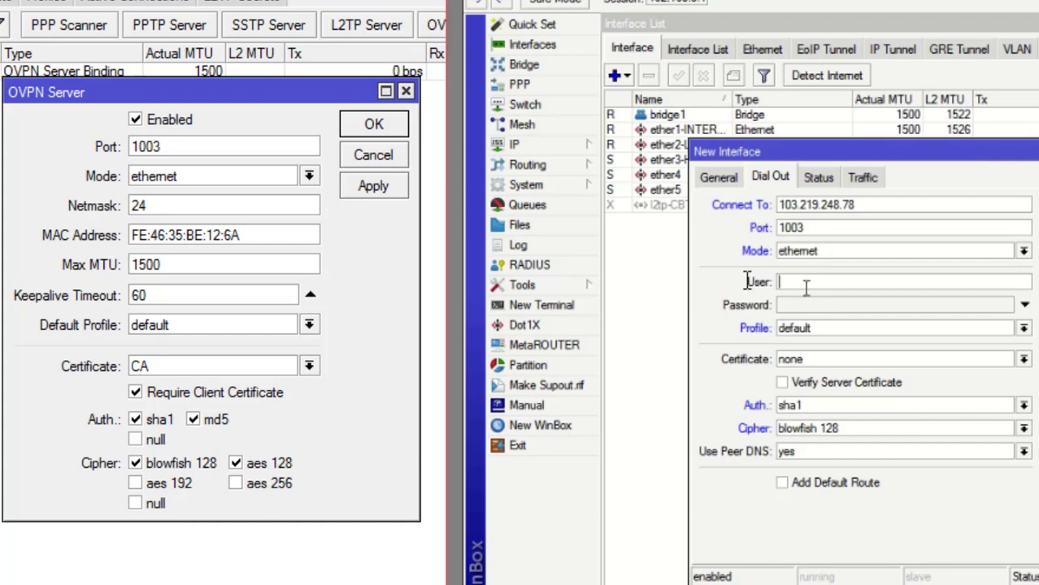
pyautogui.click(555, 185)
pyautogui.click(655, 205)
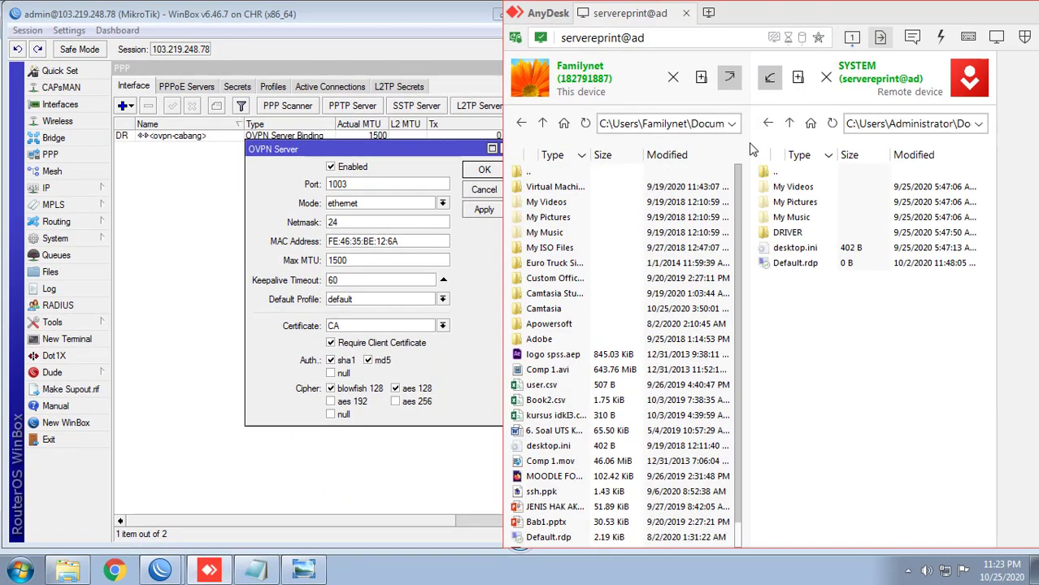
# Step: Maximize the file transfer window and browse the local pane to C:\Users\Familynet\Desktop
pyautogui.doubleClick(764, 20)
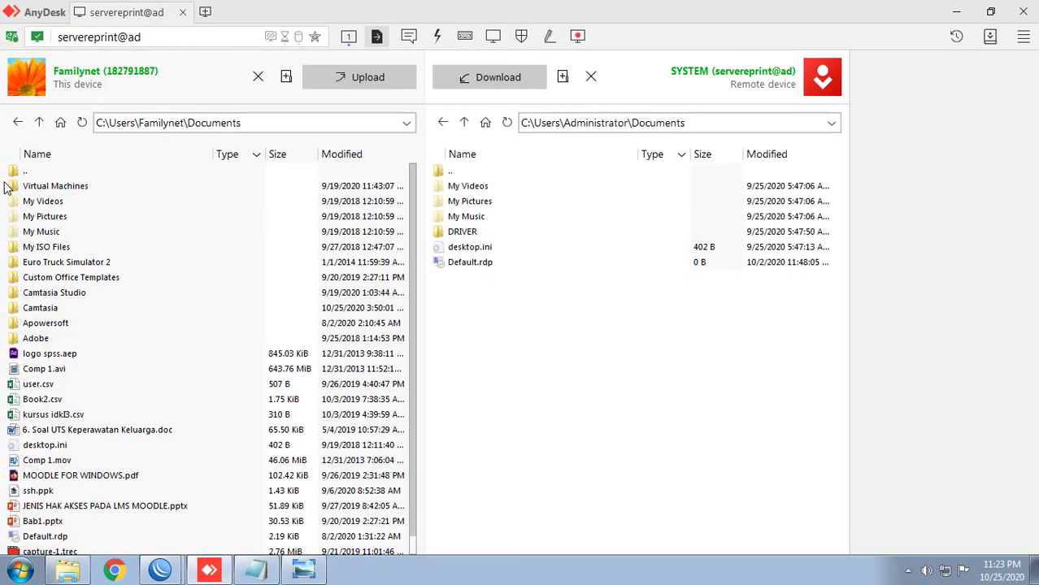
pyautogui.doubleClick(27, 171)
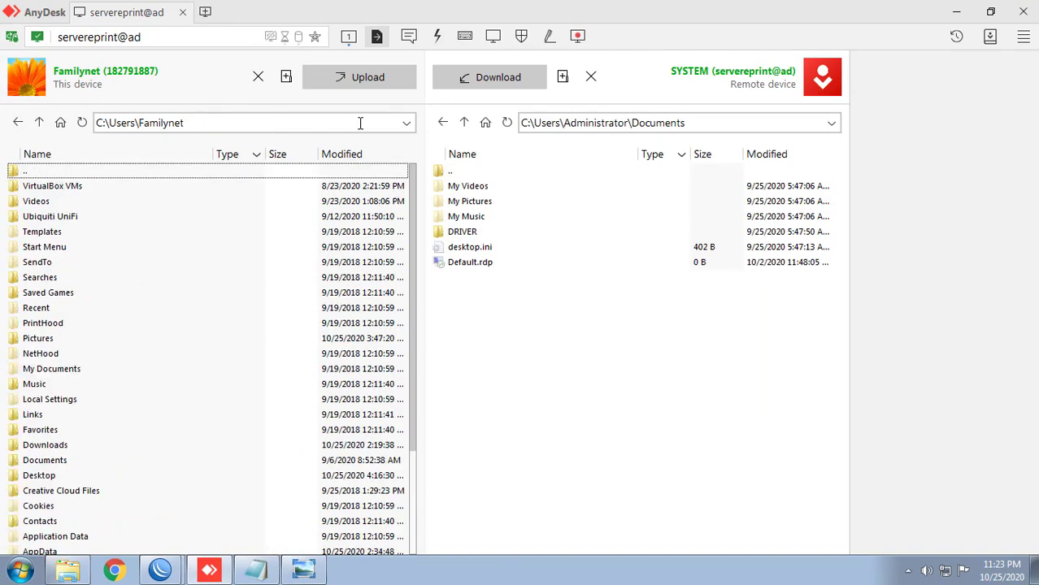
pyautogui.click(406, 124)
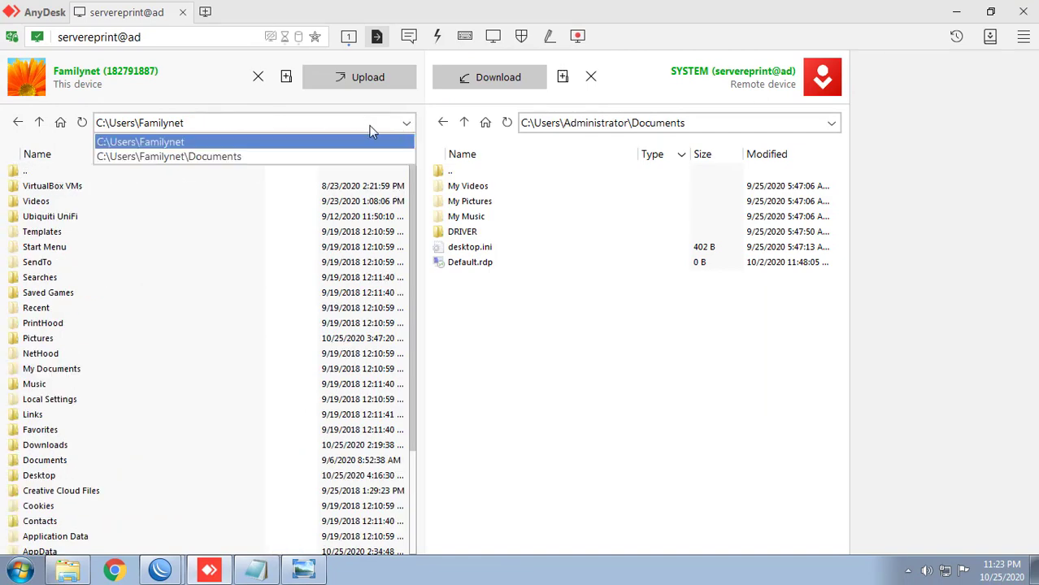
pyautogui.click(169, 159)
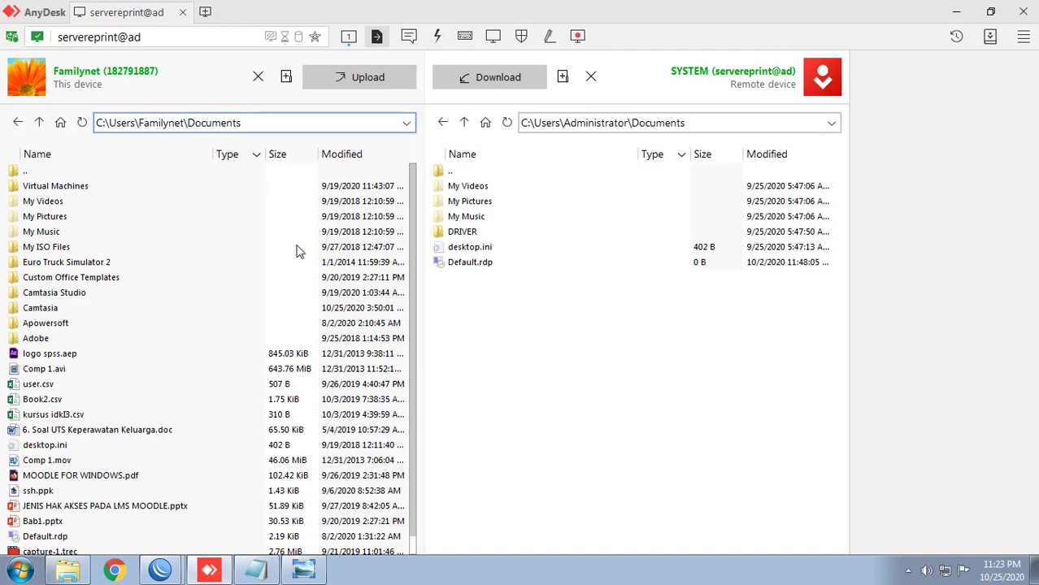
pyautogui.click(407, 123)
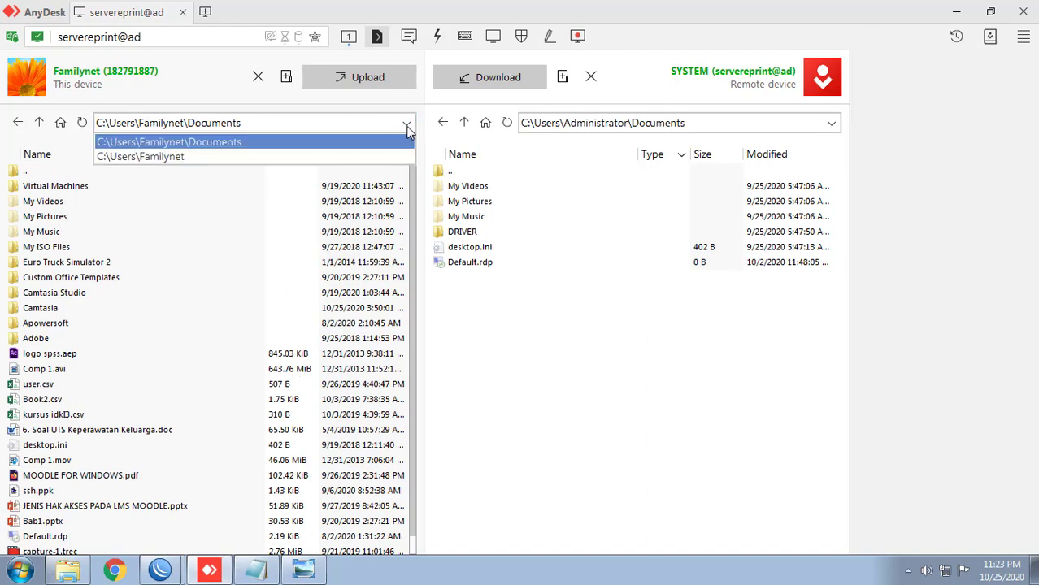
pyautogui.click(63, 123)
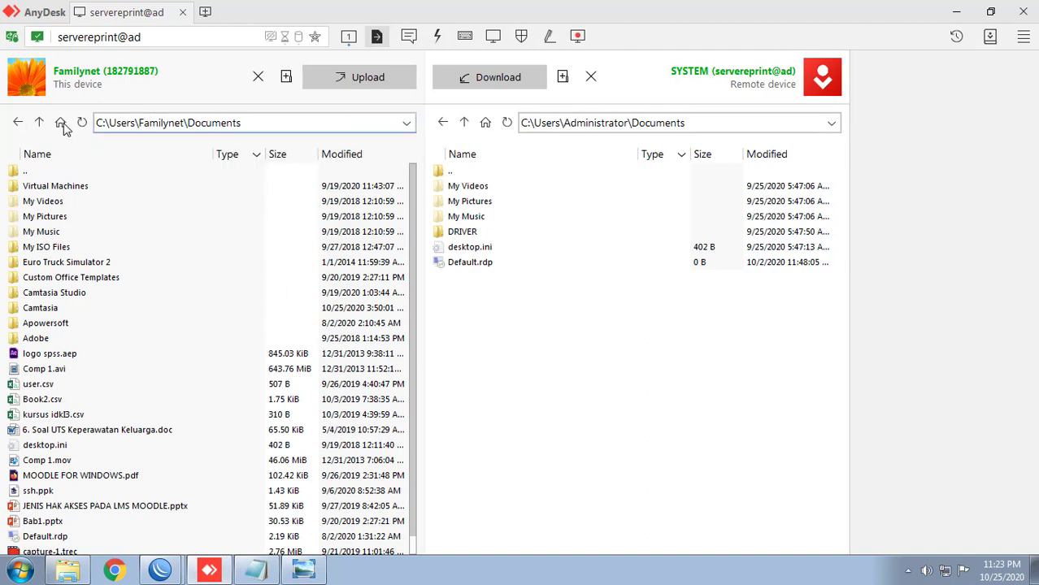
pyautogui.doubleClick(42, 173)
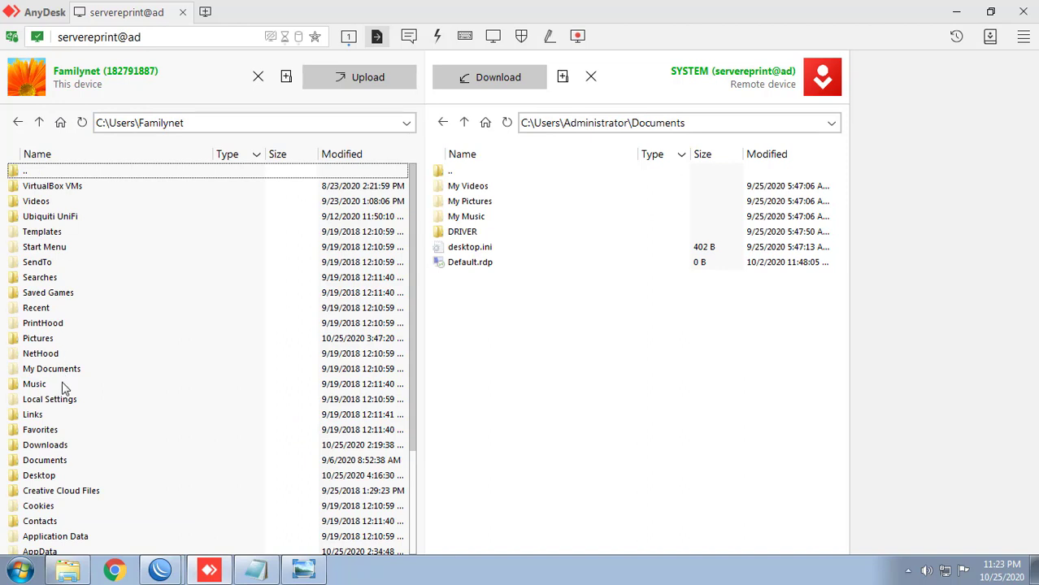
pyautogui.click(68, 453)
pyautogui.doubleClick(64, 480)
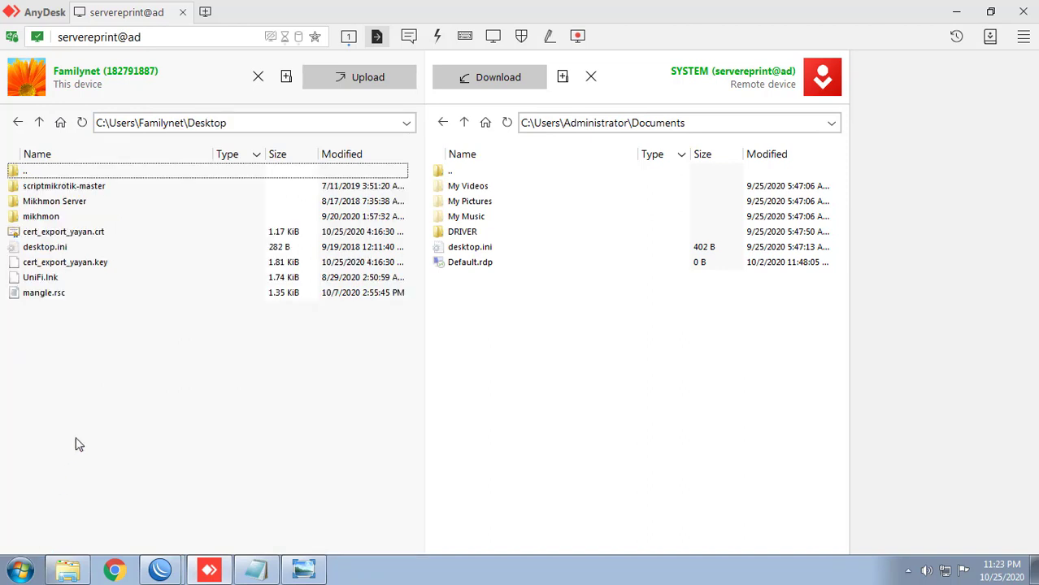
# Step: Select cert_export_yayan.crt and cert_export_yayan.key and upload them to the remote Documents folder
pyautogui.click(65, 233)
pyautogui.keyDown('ctrl'); pyautogui.click(63, 265); pyautogui.keyUp('ctrl')
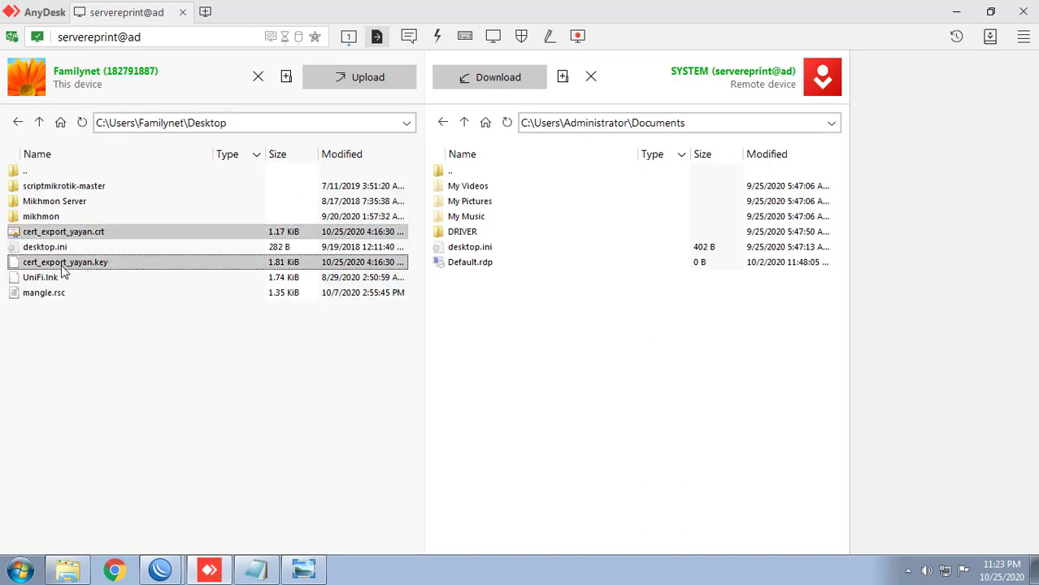
pyautogui.click(367, 77)
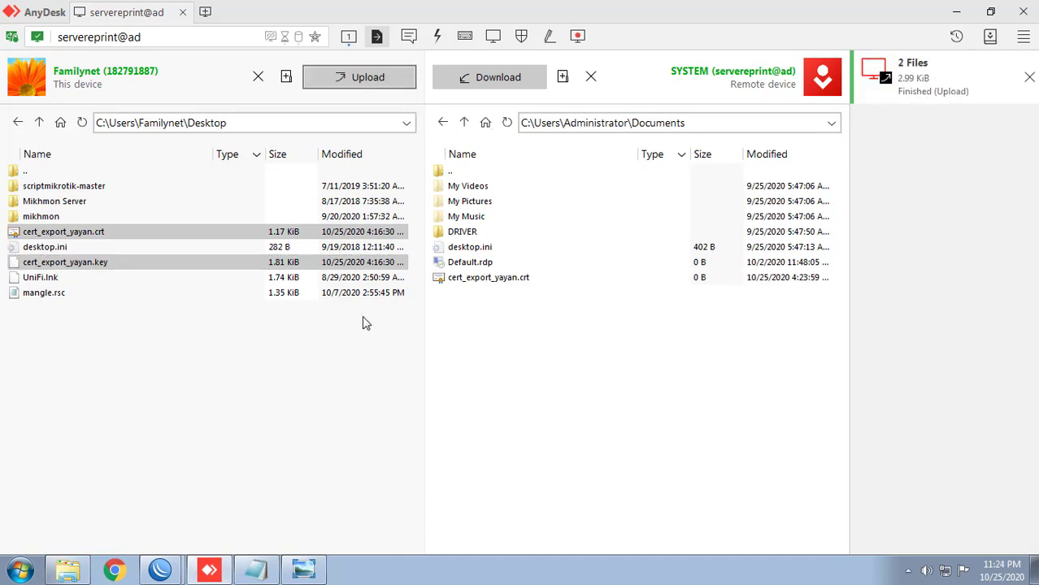
pyautogui.click(348, 36)
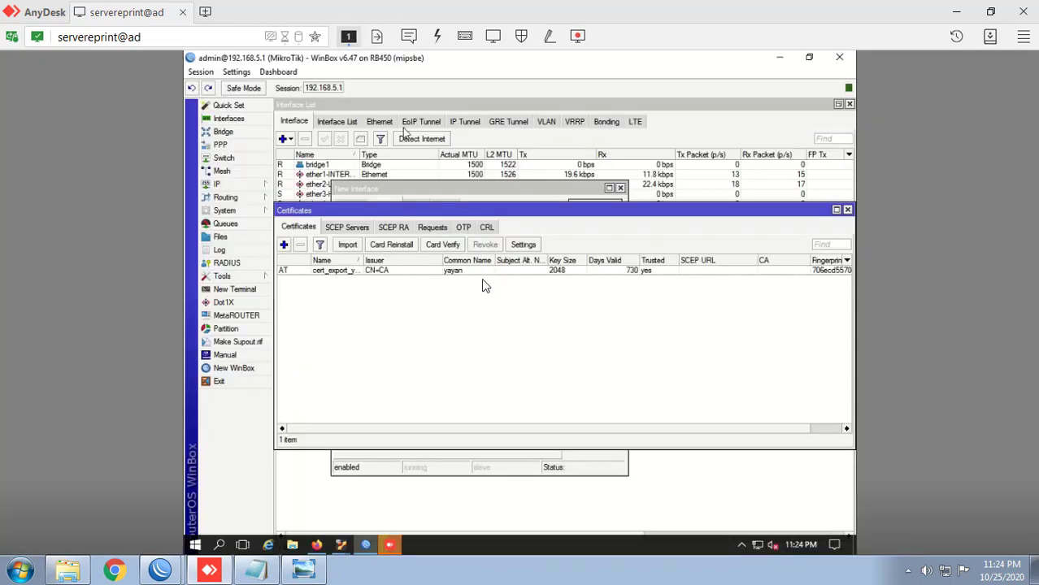
# Step: Copy both cert_export_yayan files from the remote PC's Documents folder into the RB450's Files list
pyautogui.click(231, 235)
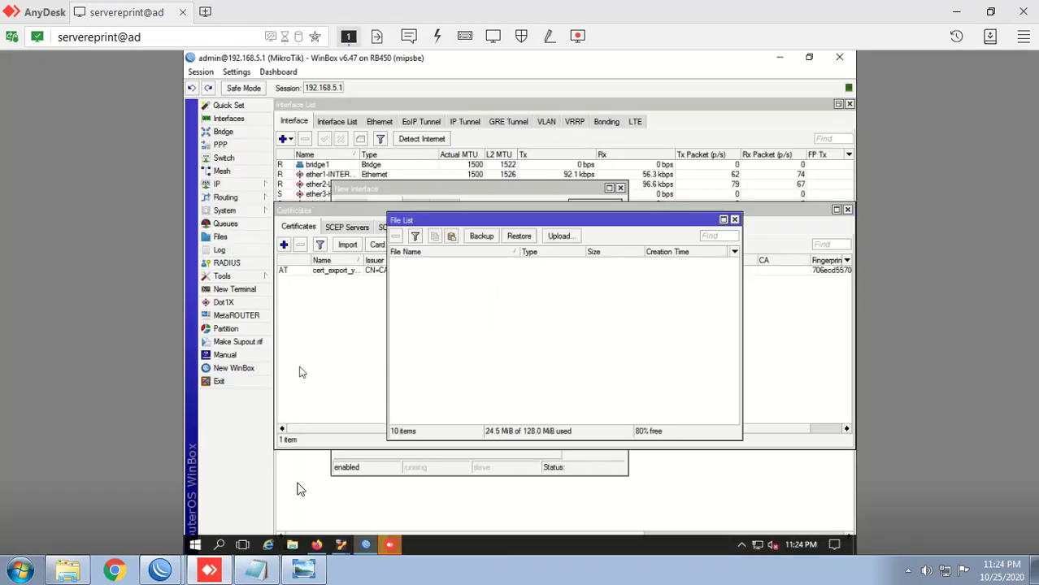
pyautogui.click(292, 545)
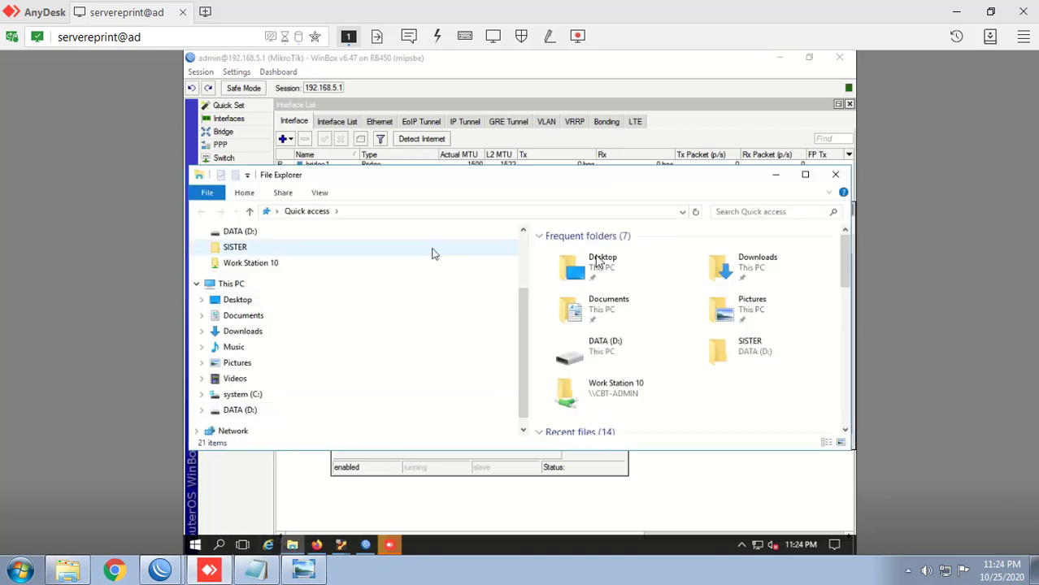
pyautogui.doubleClick(584, 266)
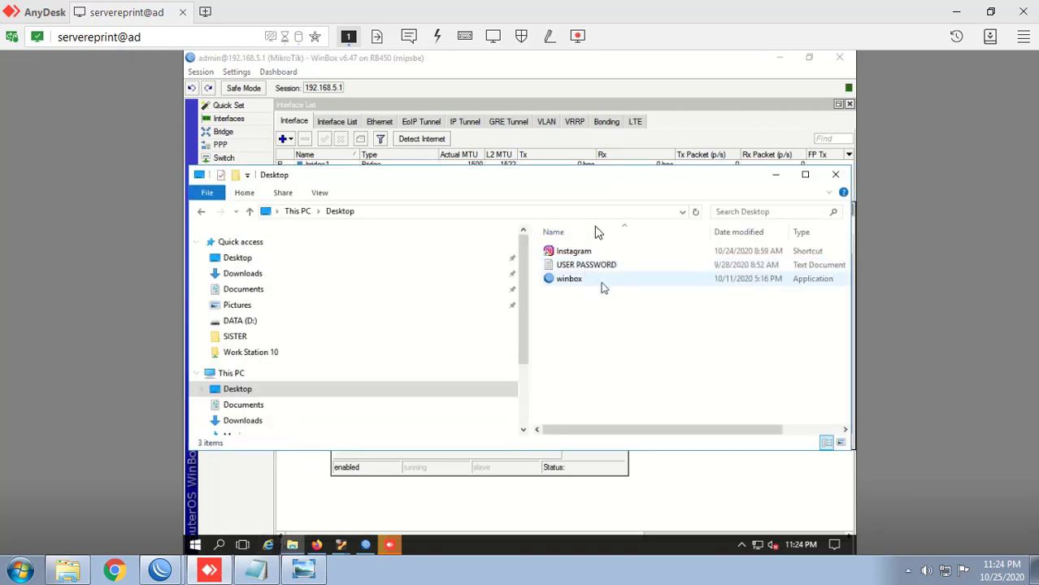
pyautogui.click(250, 293)
pyautogui.moveTo(448, 180); pyautogui.dragTo(690, 199)
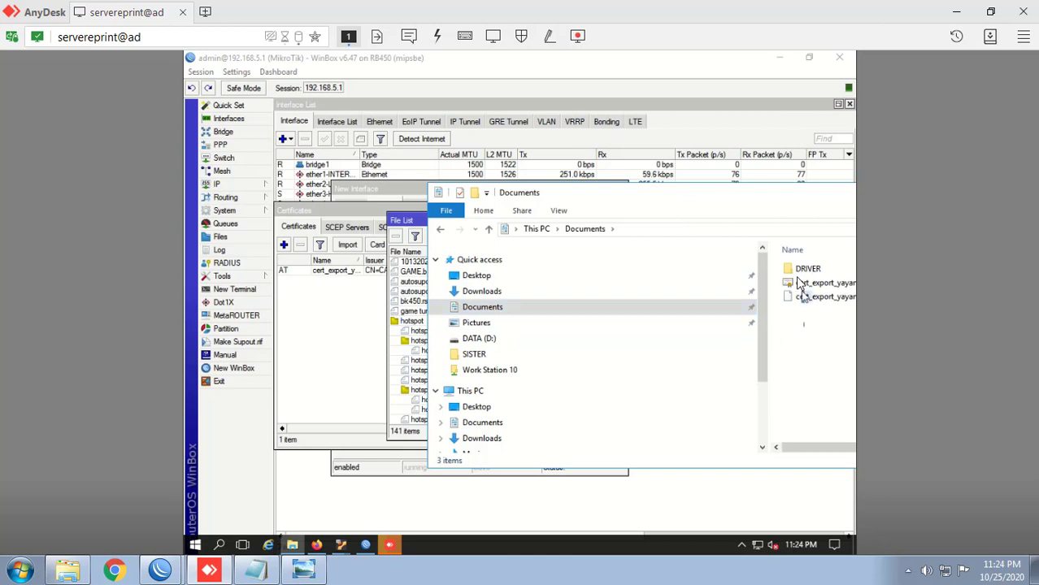
pyautogui.moveTo(803, 327); pyautogui.dragTo(341, 296)
pyautogui.click(345, 303)
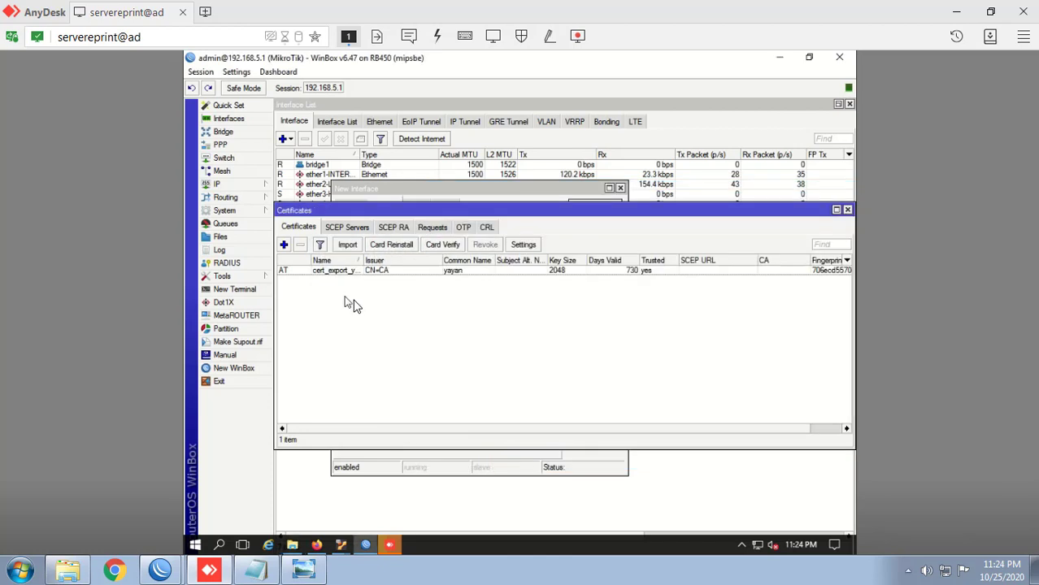
# Step: Reopen System > Certificates and delete the existing certificate
pyautogui.press('Escape')
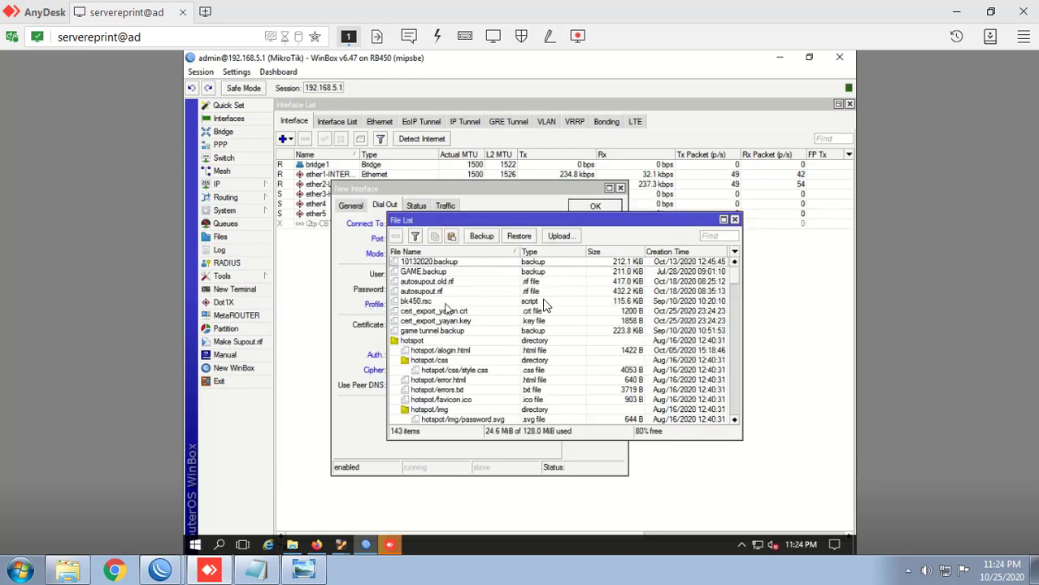
pyautogui.click(260, 212)
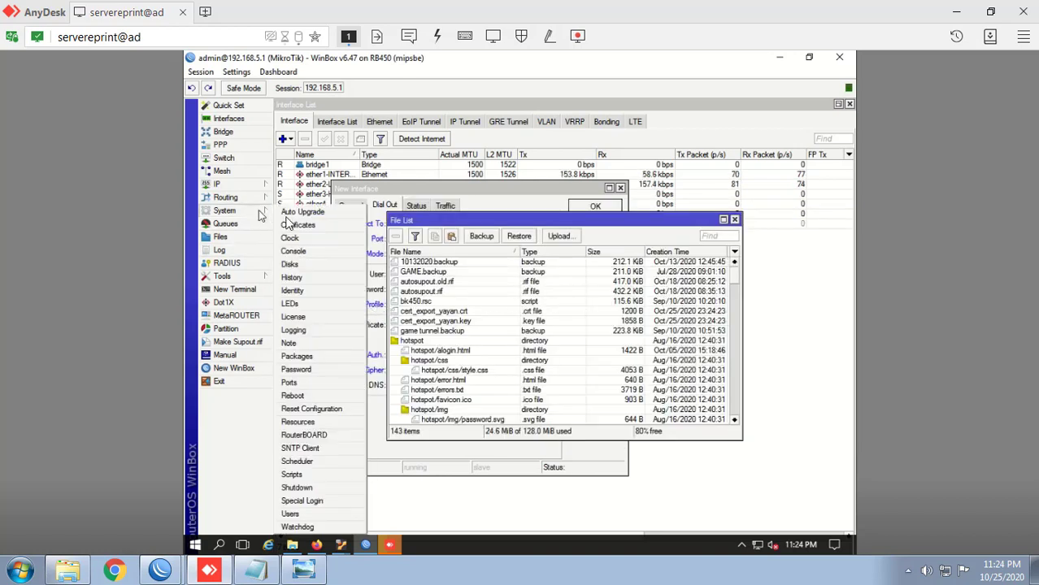
pyautogui.click(307, 224)
pyautogui.doubleClick(443, 273)
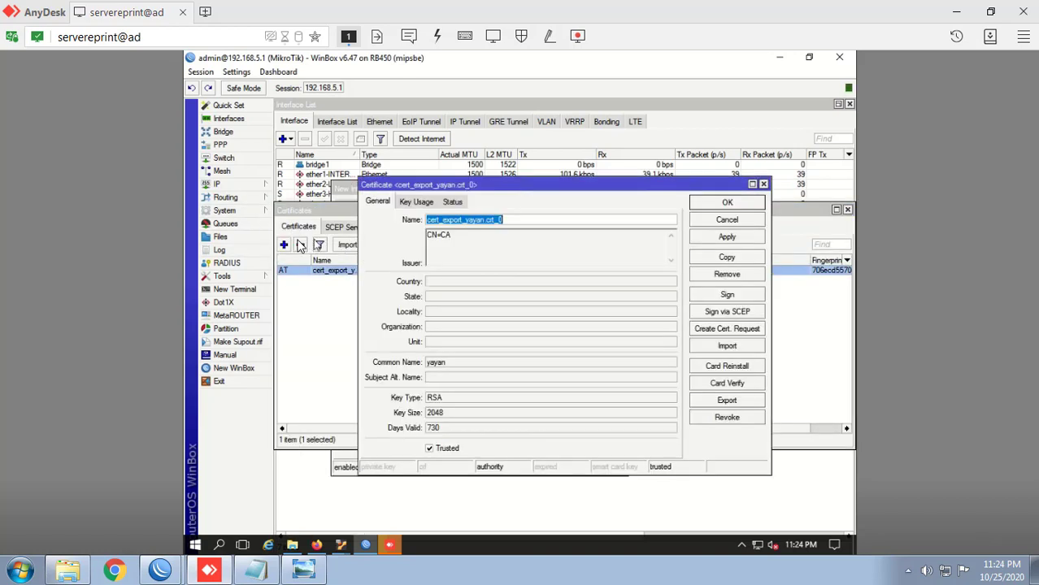
pyautogui.click(718, 276)
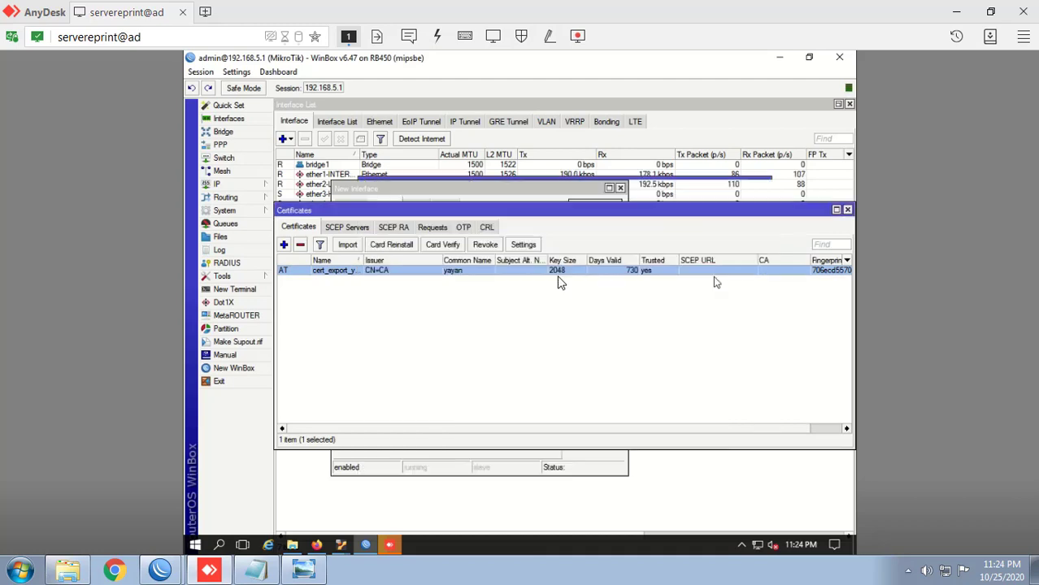
# Step: Import cert_export_yayan.crt using the export passphrase copied from the notes
pyautogui.click(349, 246)
pyautogui.click(659, 326)
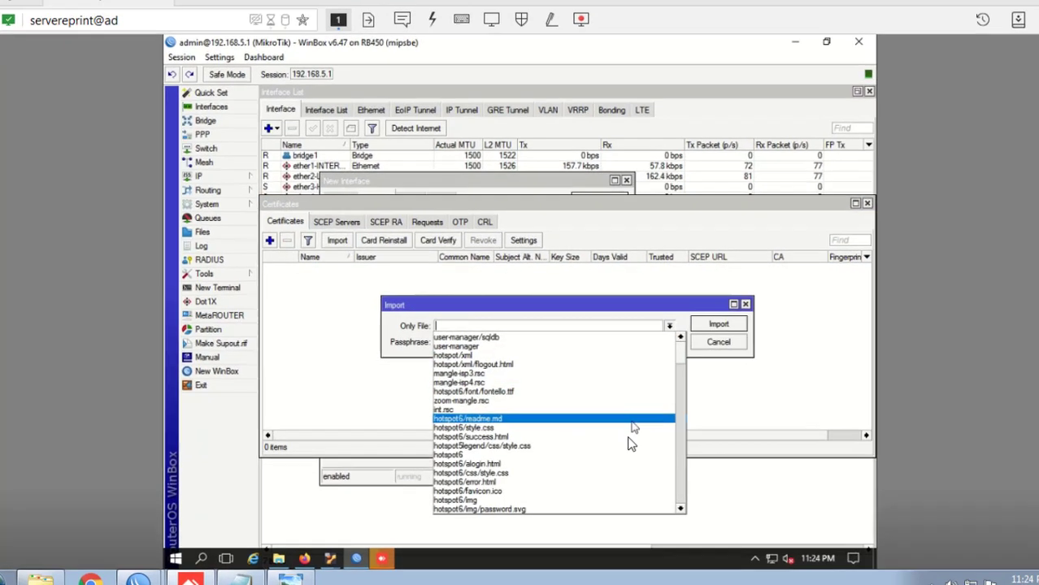
pyautogui.scroll(-11, 631, 445)
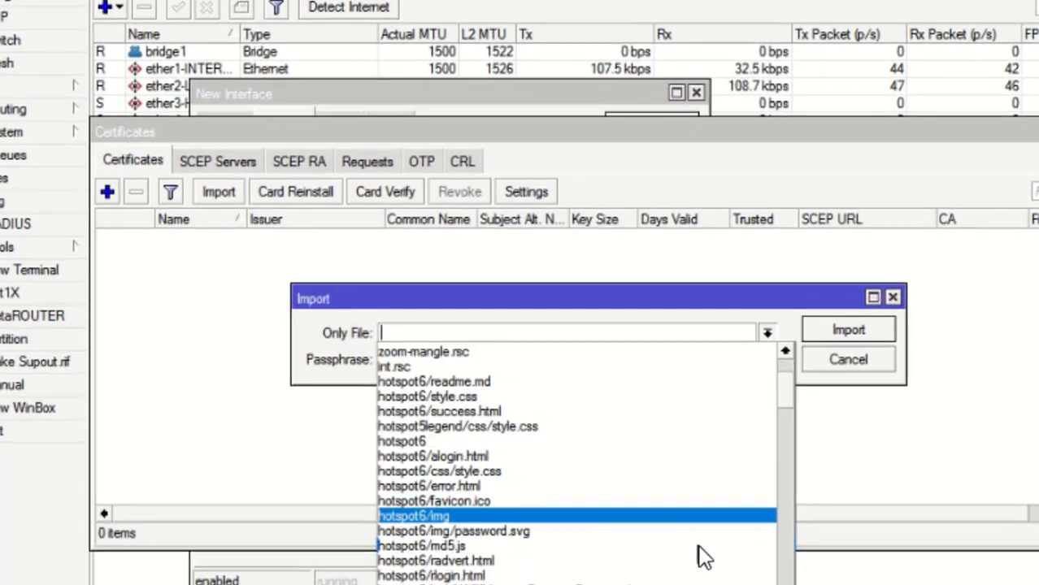
pyautogui.scroll(4, 658, 378)
pyautogui.scroll(3, 752, 423)
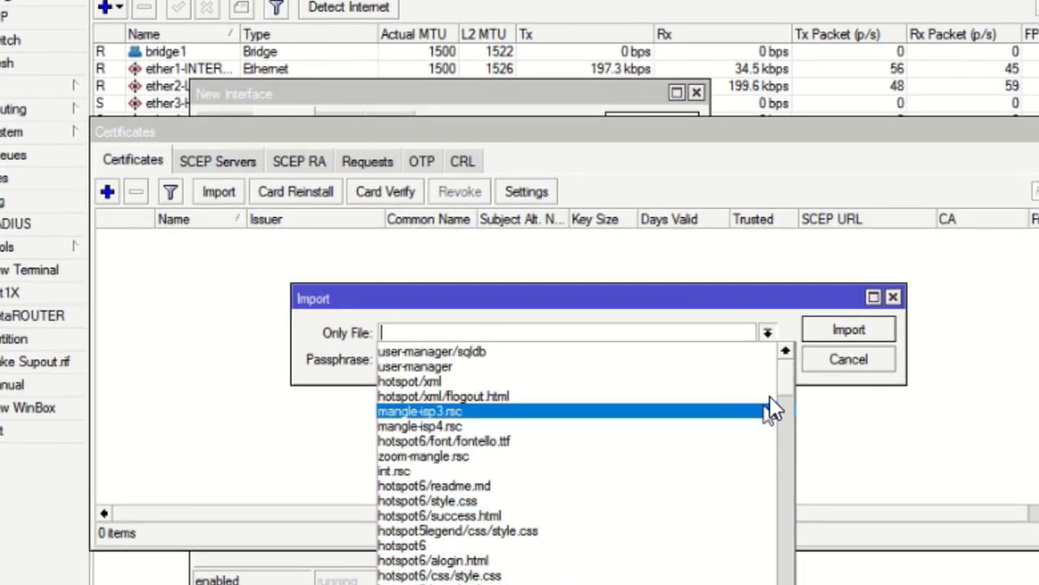
pyautogui.scroll(-10, 789, 537)
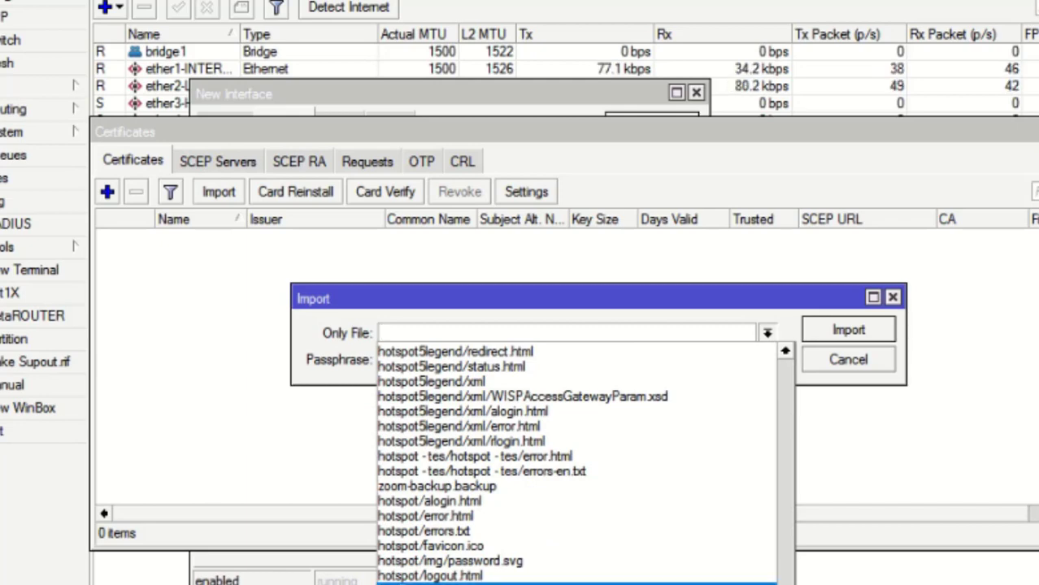
pyautogui.scroll(3, 696, 471)
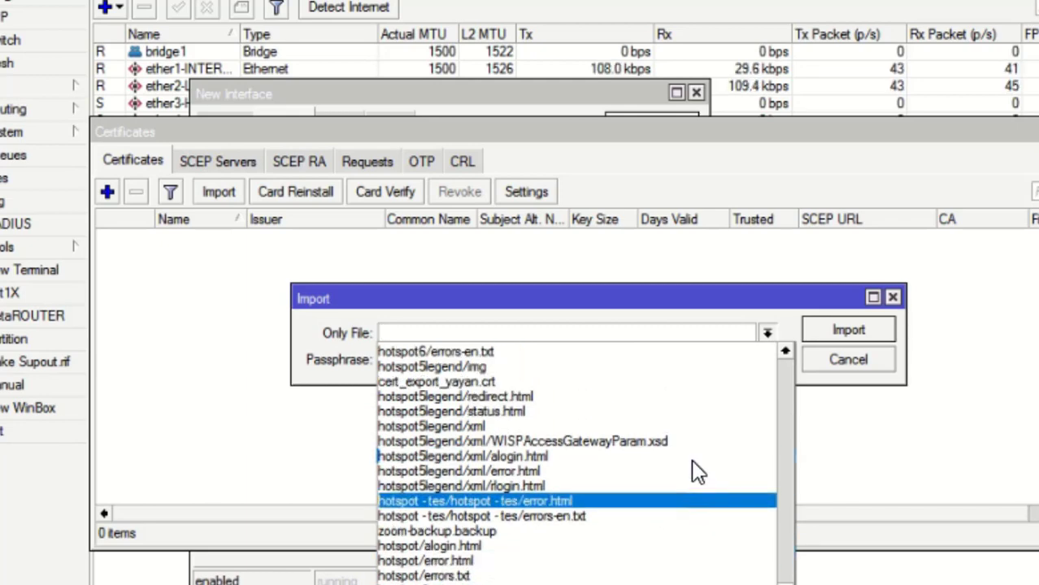
pyautogui.click(491, 444)
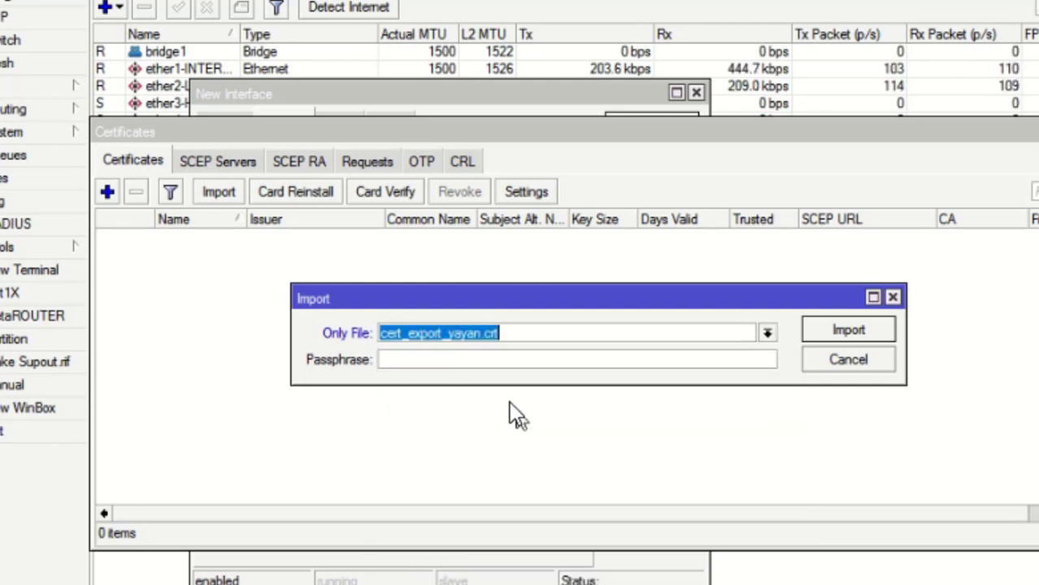
pyautogui.click(485, 367)
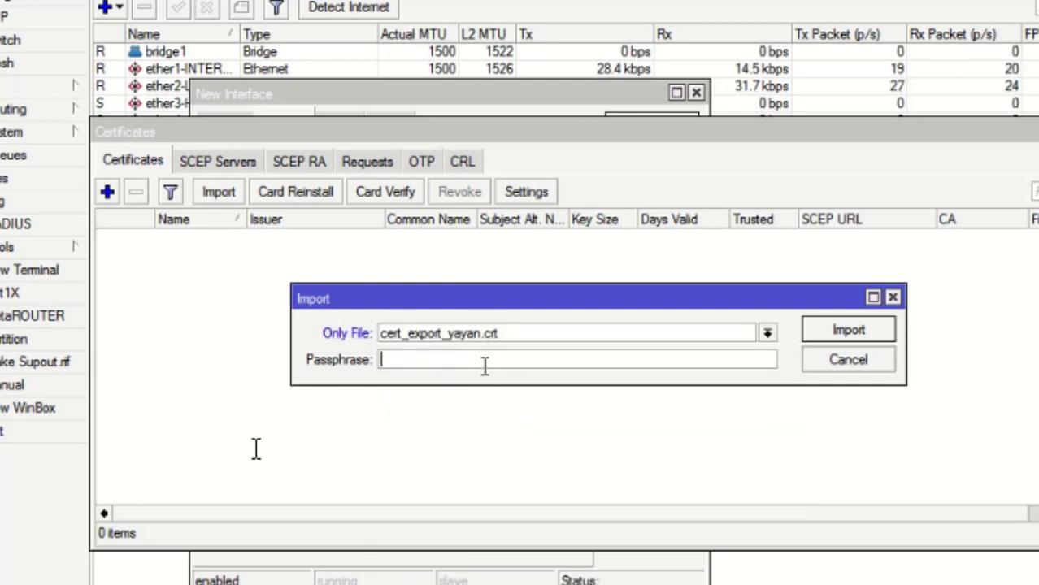
pyautogui.click(122, 583)
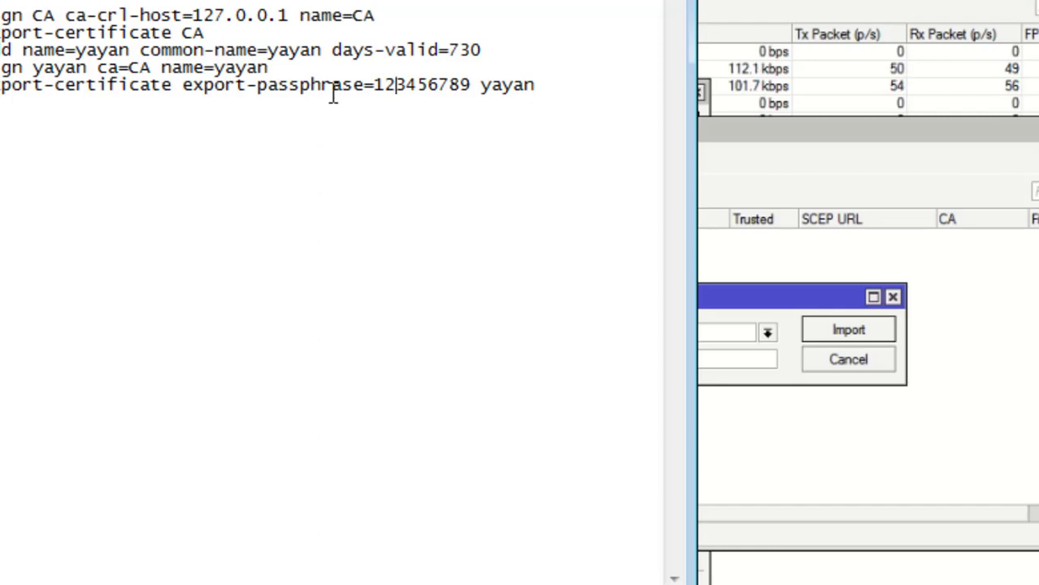
pyautogui.moveTo(375, 84); pyautogui.dragTo(471, 85)
pyautogui.click(704, 74)
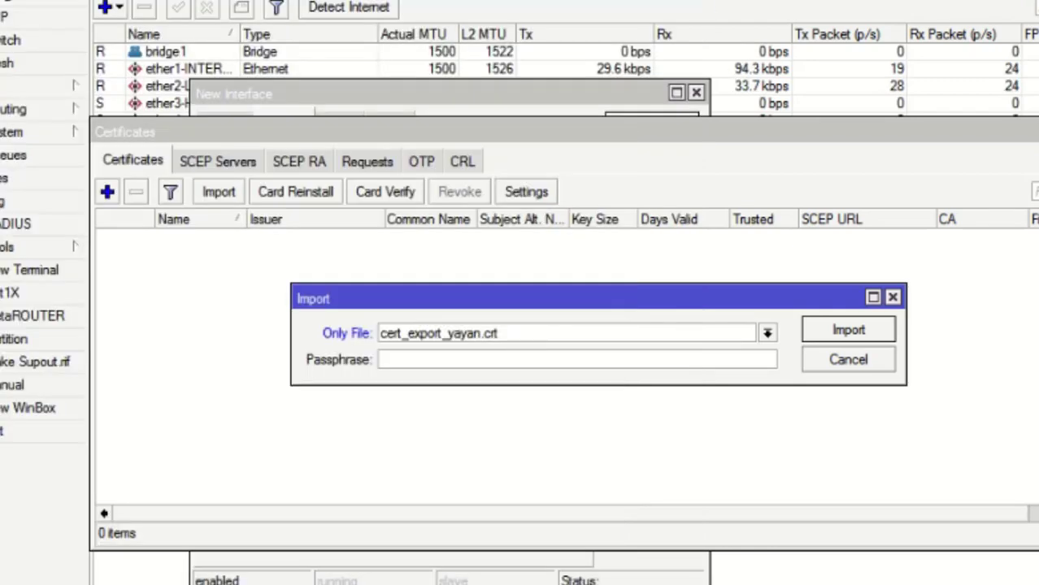
pyautogui.hotkey('ctrl', 'v')
pyautogui.click(836, 334)
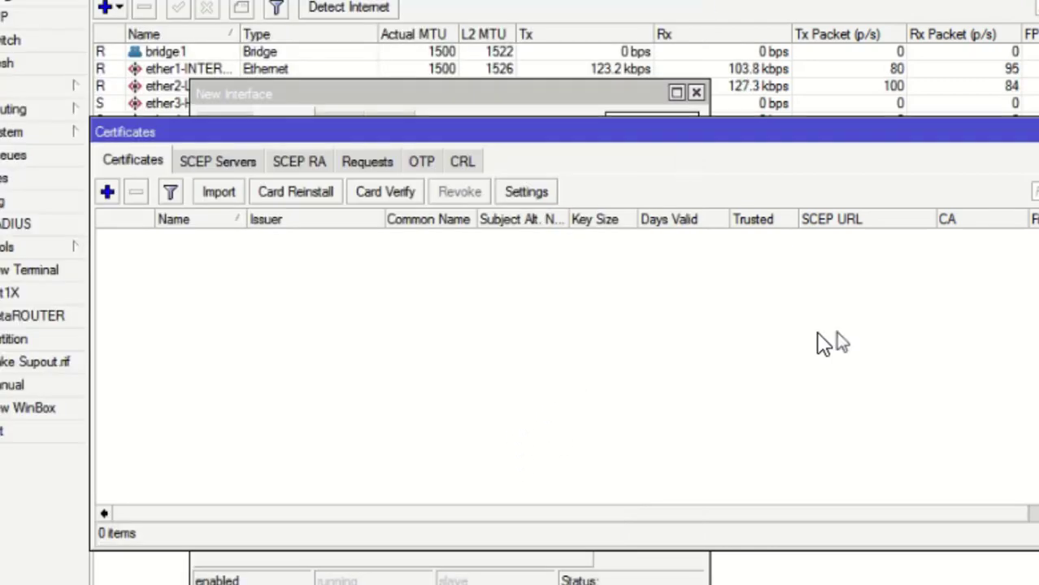
# Step: Import the private key file cert_export_yayan.key
pyautogui.click(223, 192)
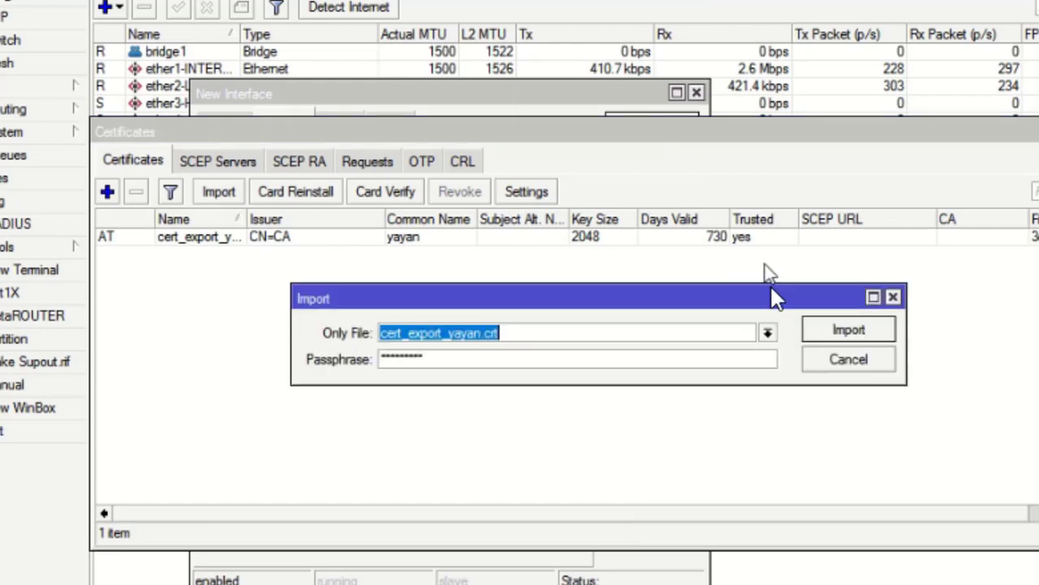
pyautogui.click(769, 335)
pyautogui.moveTo(785, 392); pyautogui.dragTo(786, 584)
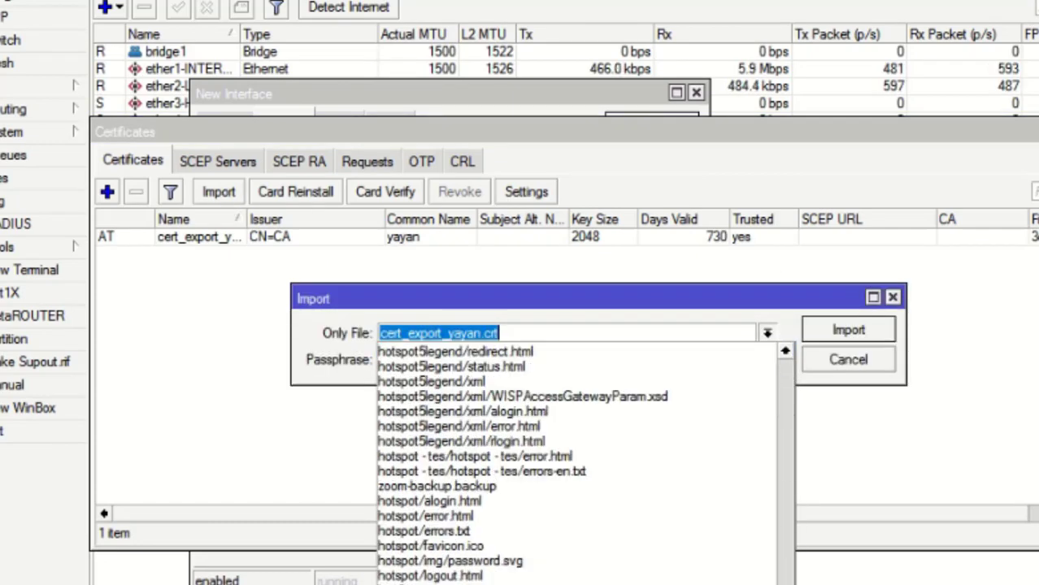
pyautogui.click(504, 582)
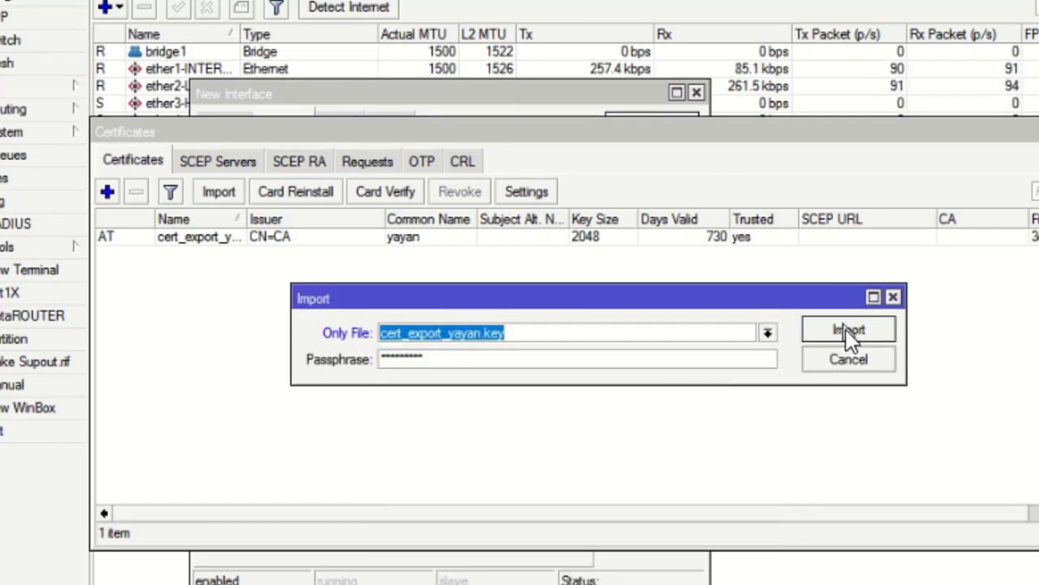
pyautogui.click(847, 331)
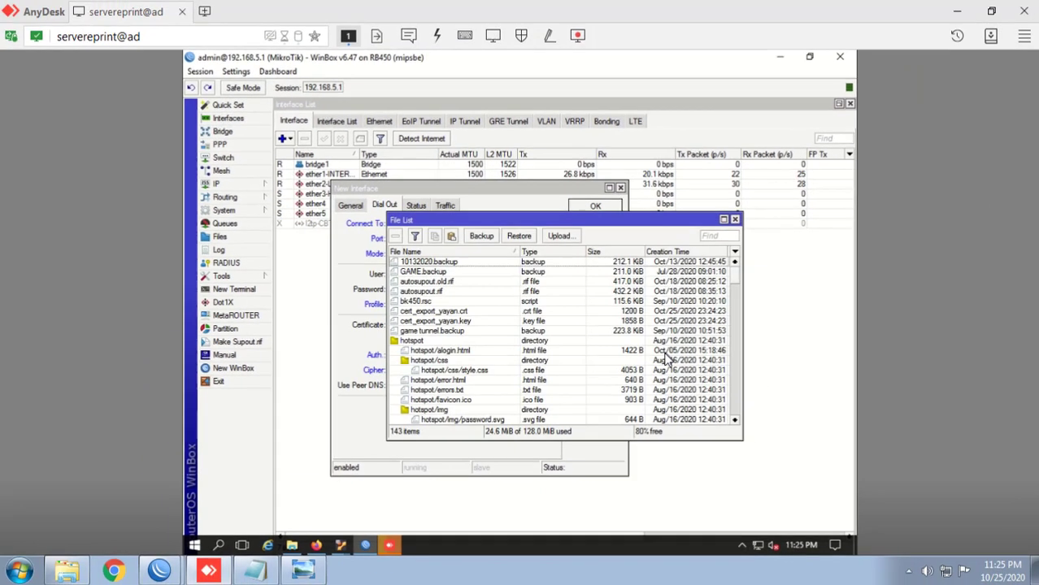
# Step: Tidy up the windows and look up the PPP secrets on the CHR server
pyautogui.press('Escape')
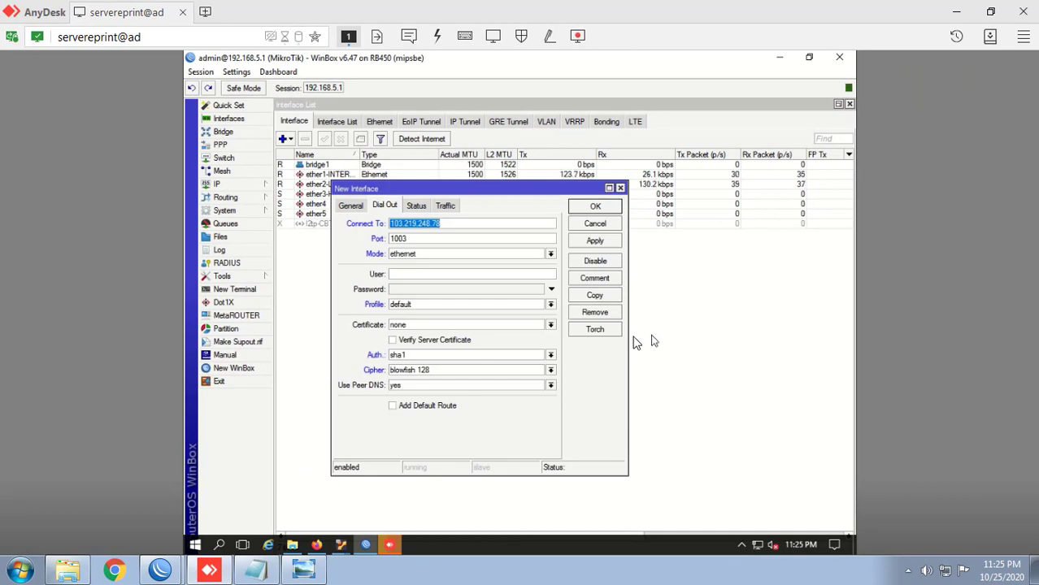
pyautogui.click(587, 164)
pyautogui.press('Escape')
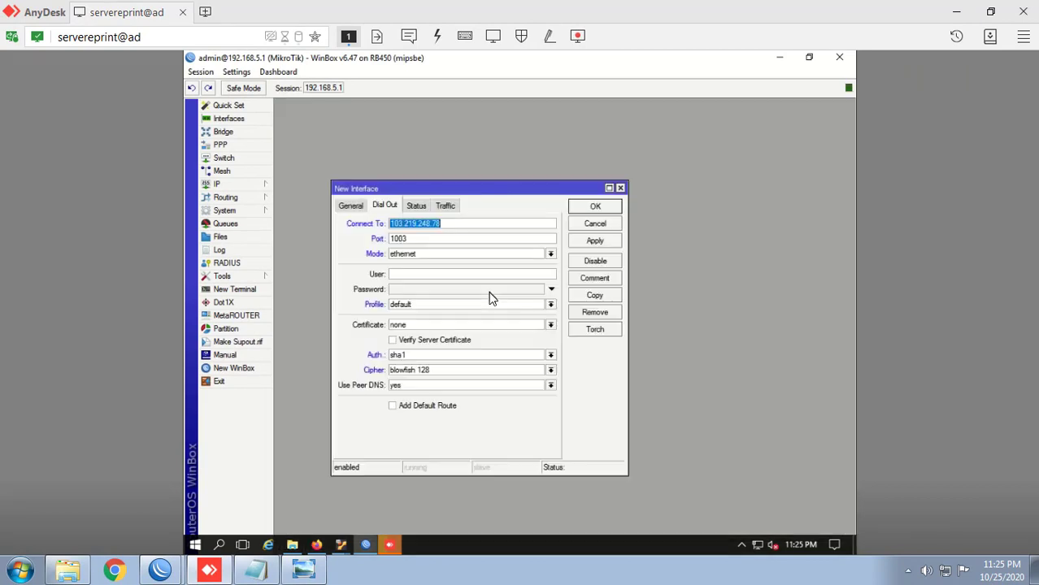
pyautogui.moveTo(457, 189); pyautogui.dragTo(520, 161)
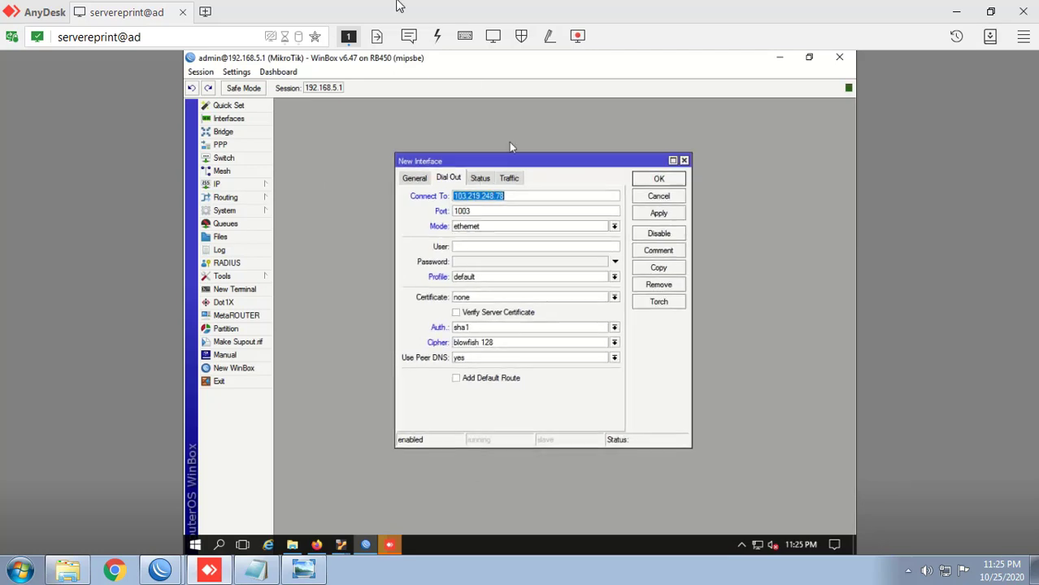
pyautogui.moveTo(504, 10); pyautogui.dragTo(755, 18)
pyautogui.click(465, 292)
pyautogui.moveTo(320, 261); pyautogui.dragTo(339, 248)
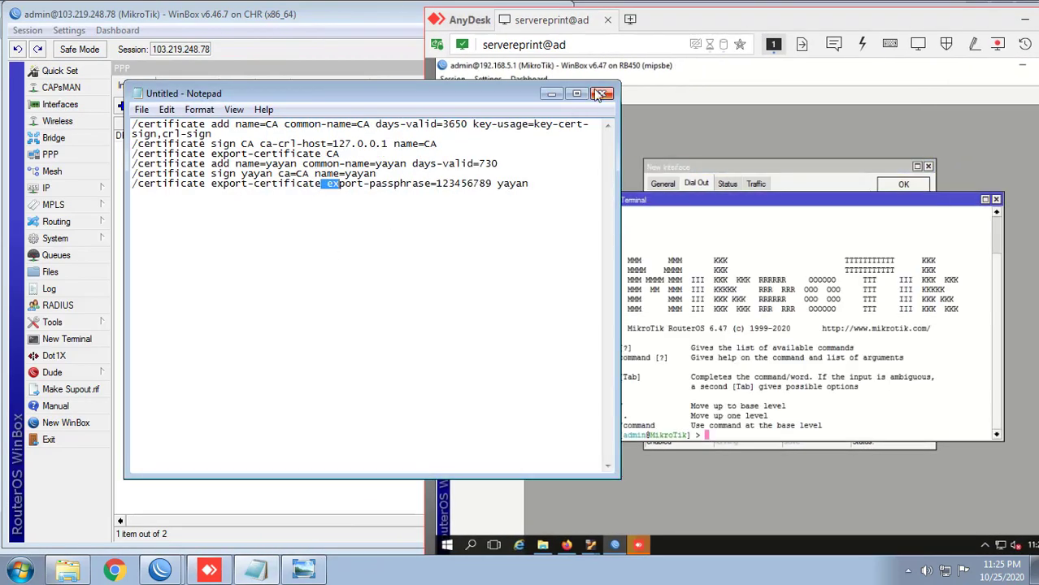
pyautogui.click(551, 96)
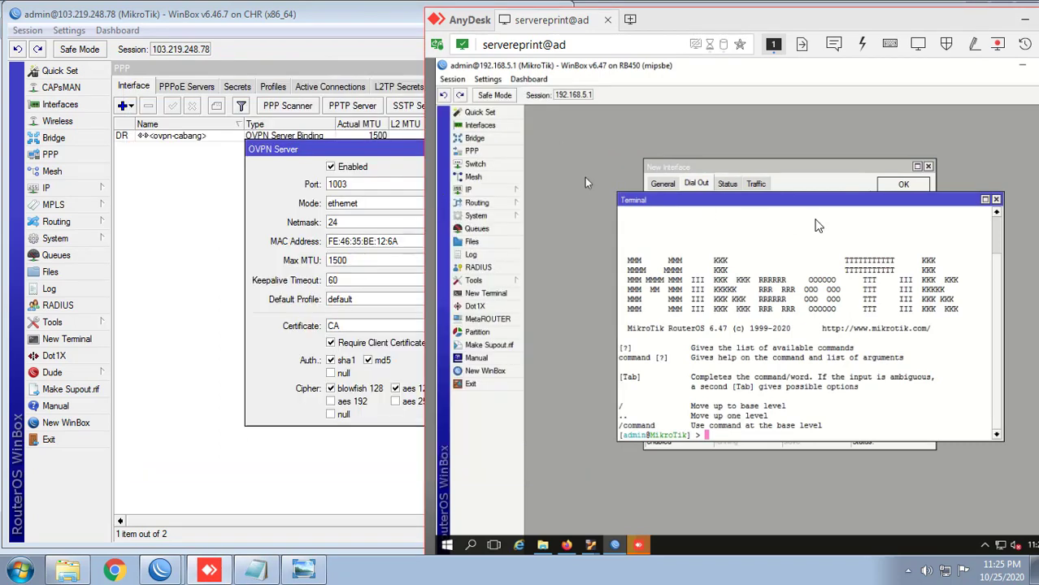
pyautogui.click(996, 199)
pyautogui.click(245, 89)
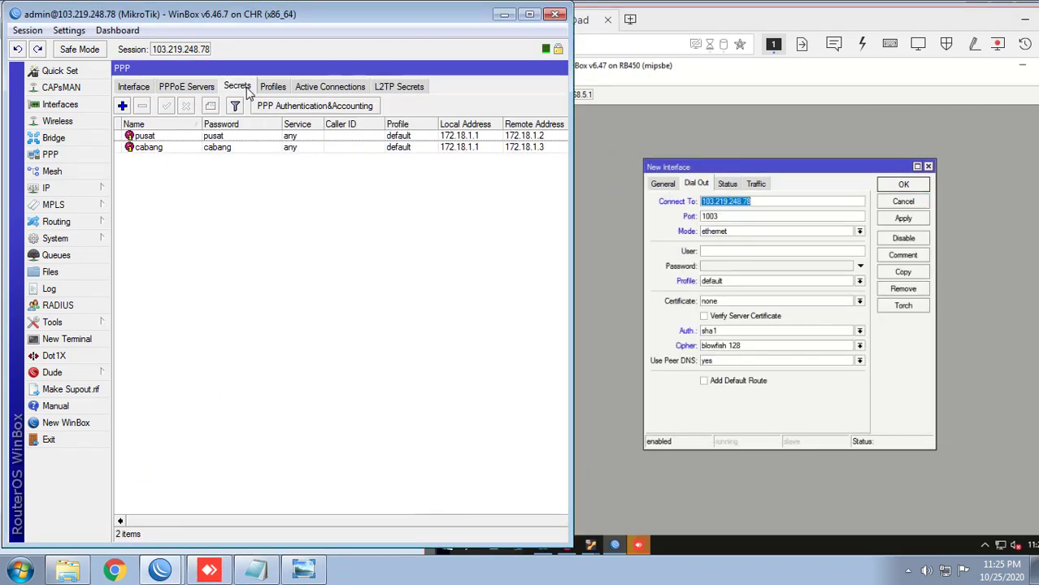
# Step: Configure ovpn-out1 with user pusat, the secret's password, peer DNS off, cert_export_yayan.crt_0, and apply
pyautogui.click(728, 252)
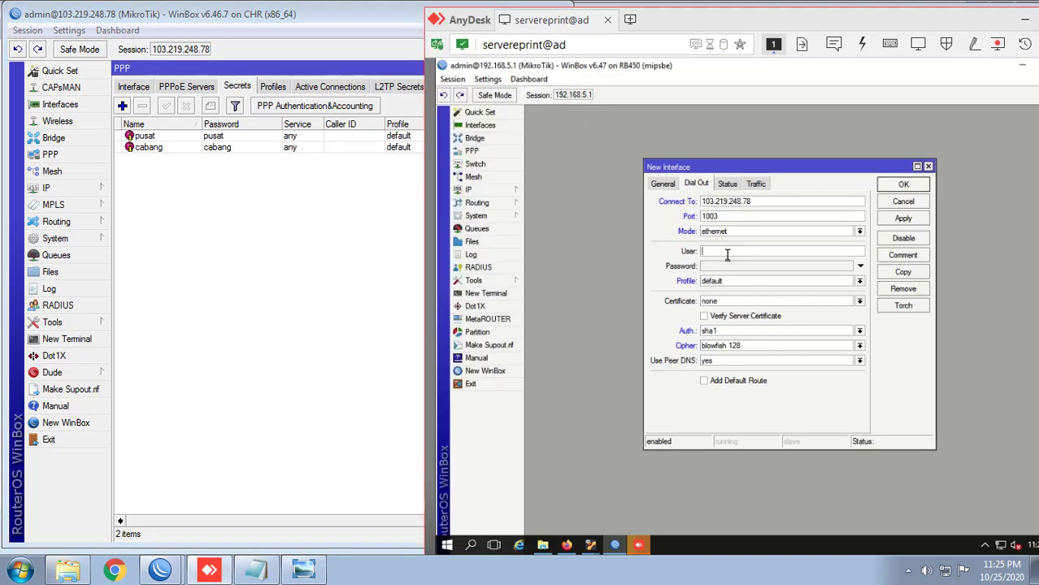
pyautogui.write('pusat')
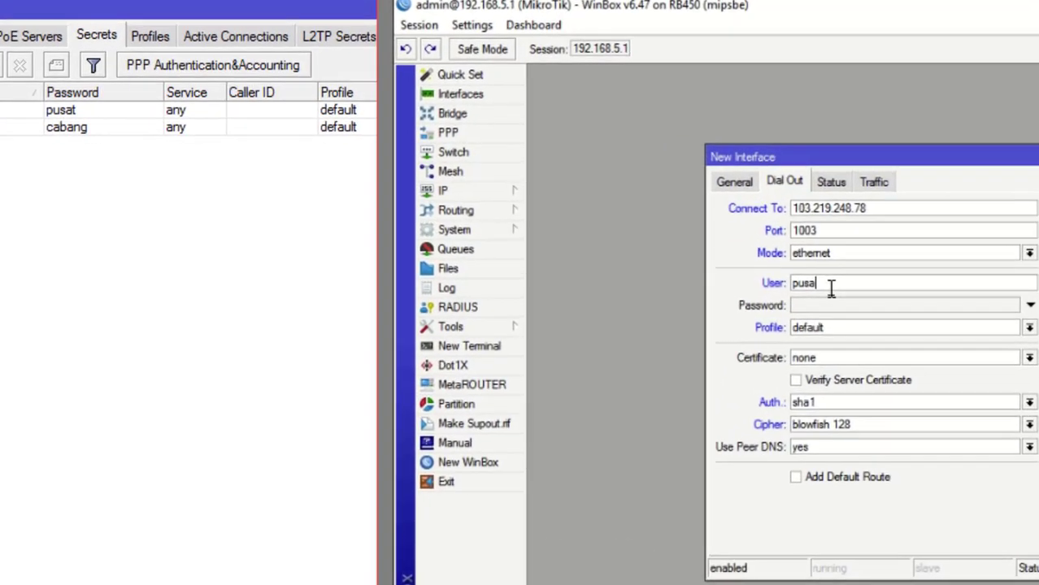
pyautogui.press('Tab')
pyautogui.write('p')
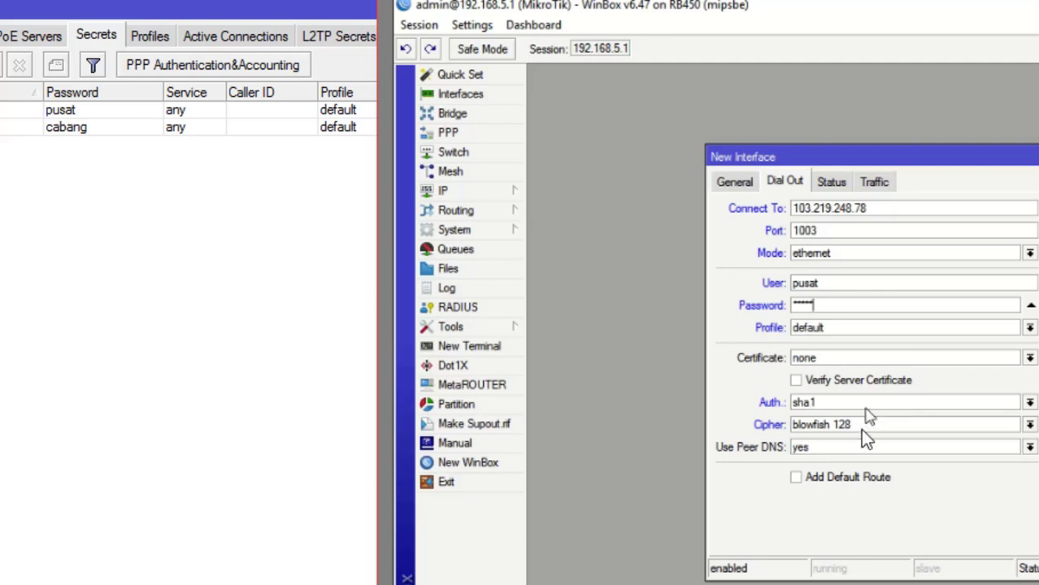
pyautogui.click(845, 451)
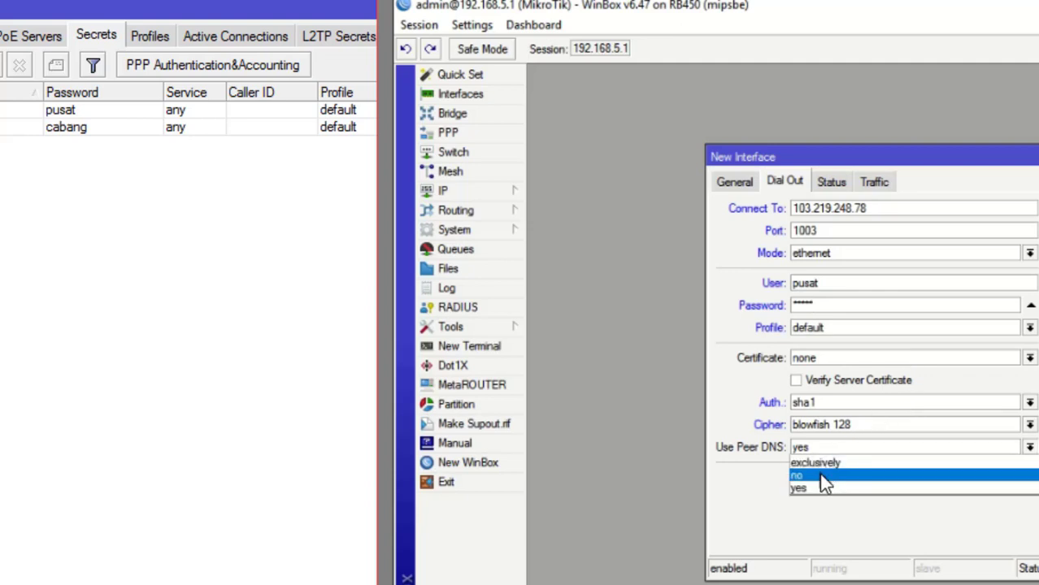
pyautogui.click(820, 473)
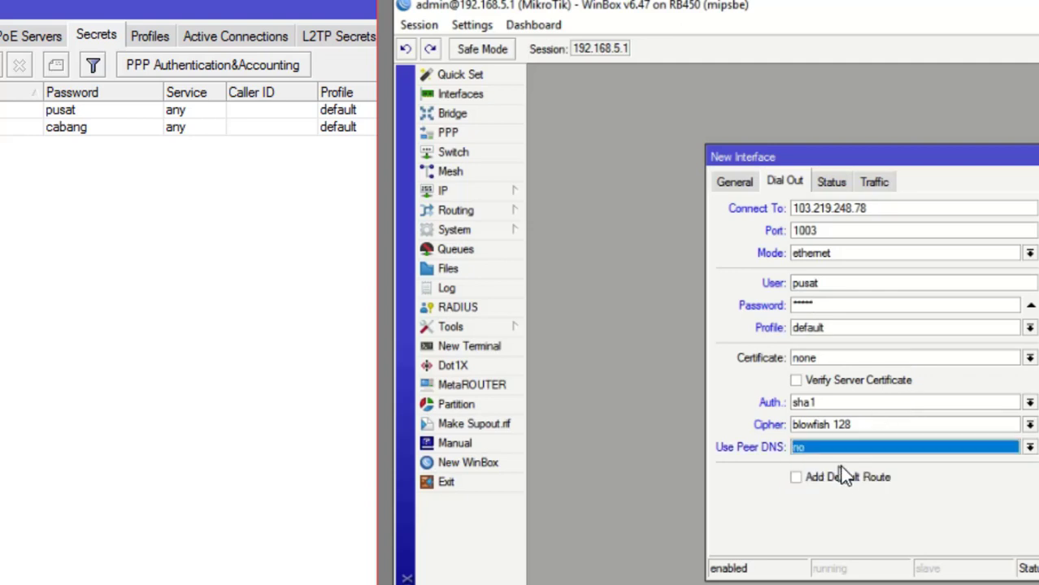
pyautogui.doubleClick(727, 163)
pyautogui.doubleClick(696, 75)
pyautogui.click(895, 359)
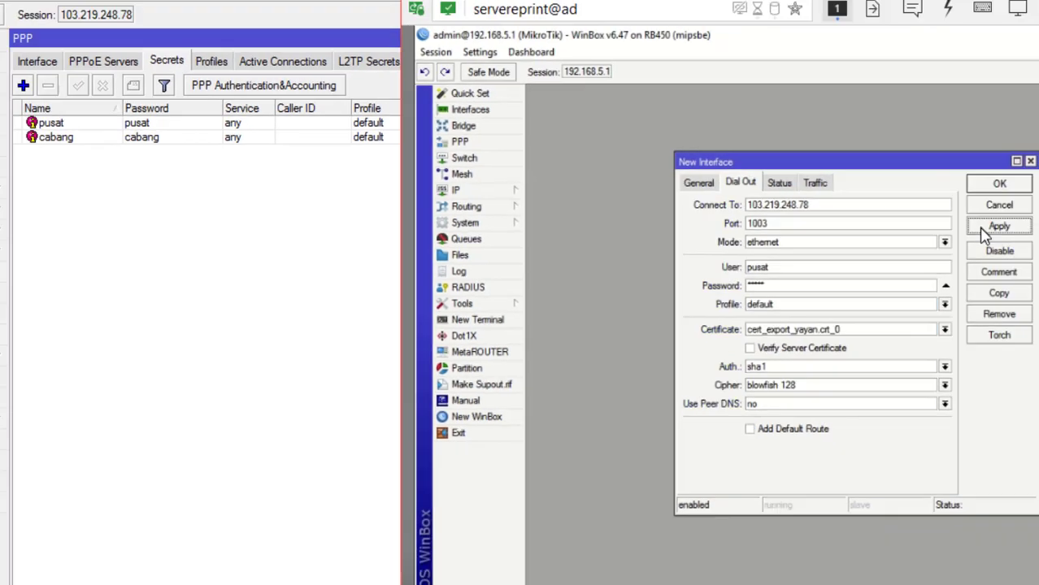
pyautogui.click(983, 229)
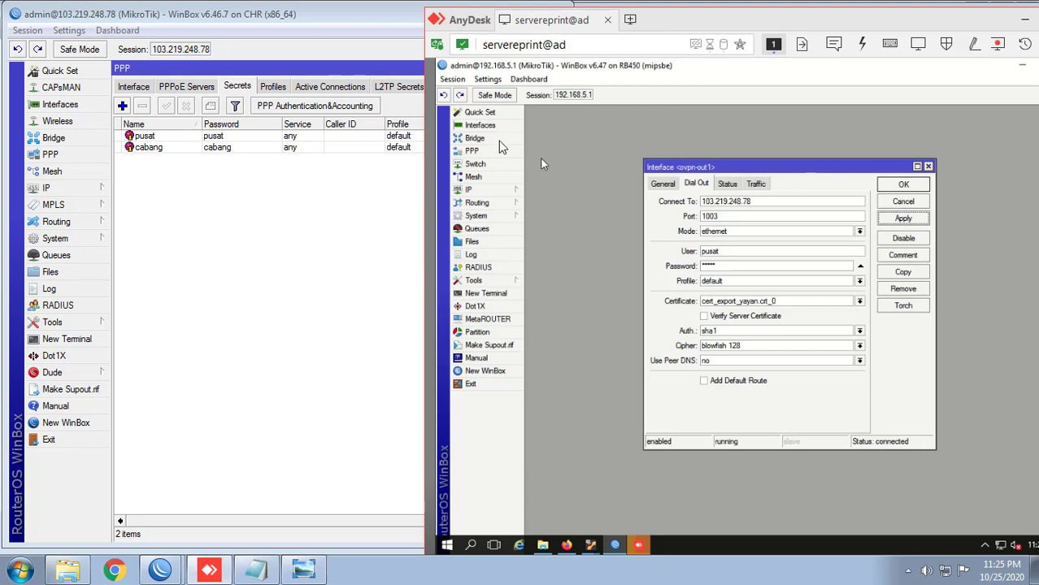
# Step: Save ovpn-out1 and verify the tunnel is running in PPP and Interfaces
pyautogui.click(492, 127)
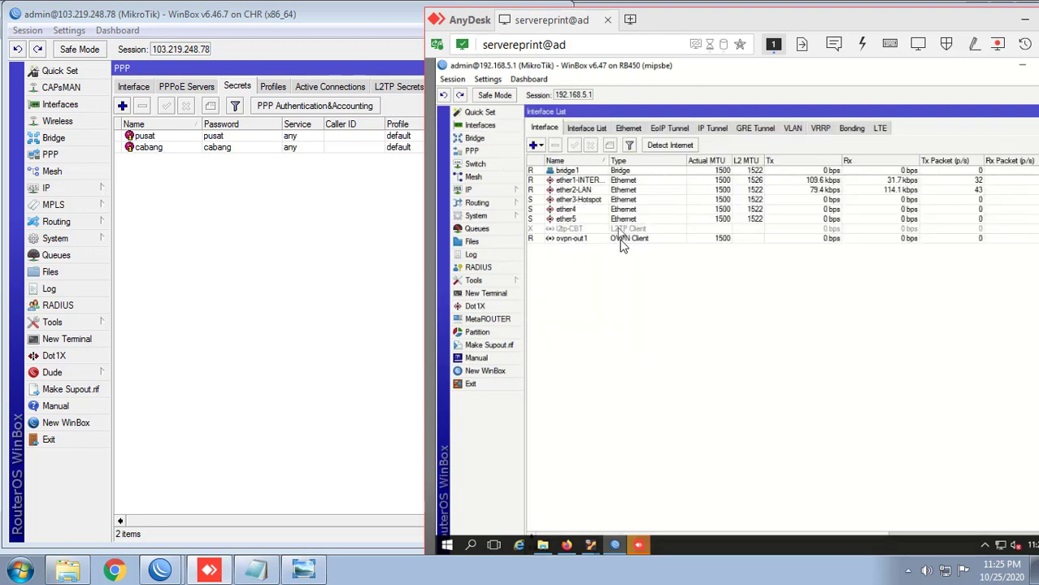
pyautogui.press('Escape')
pyautogui.click(904, 185)
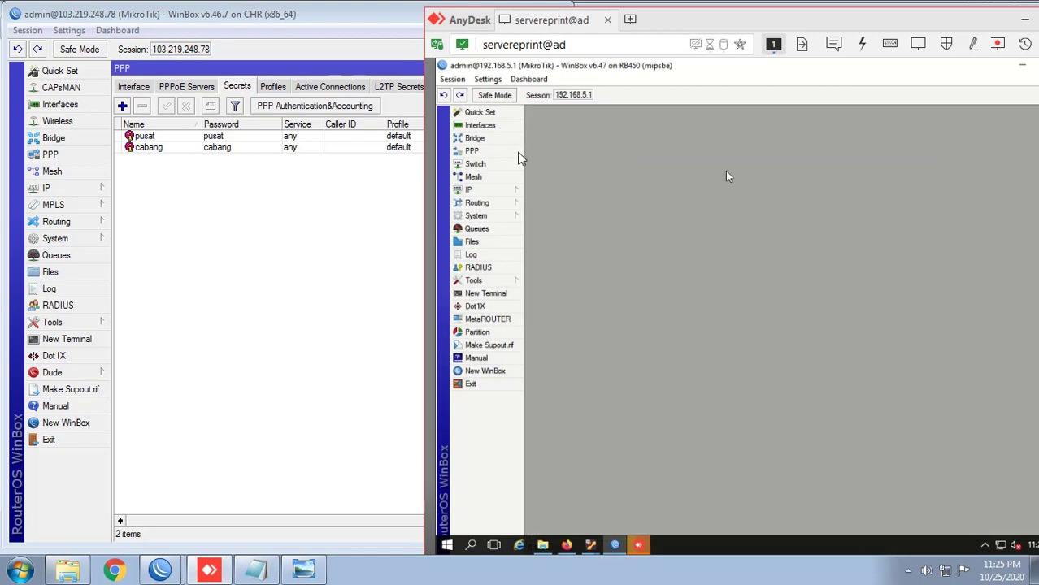
pyautogui.click(472, 150)
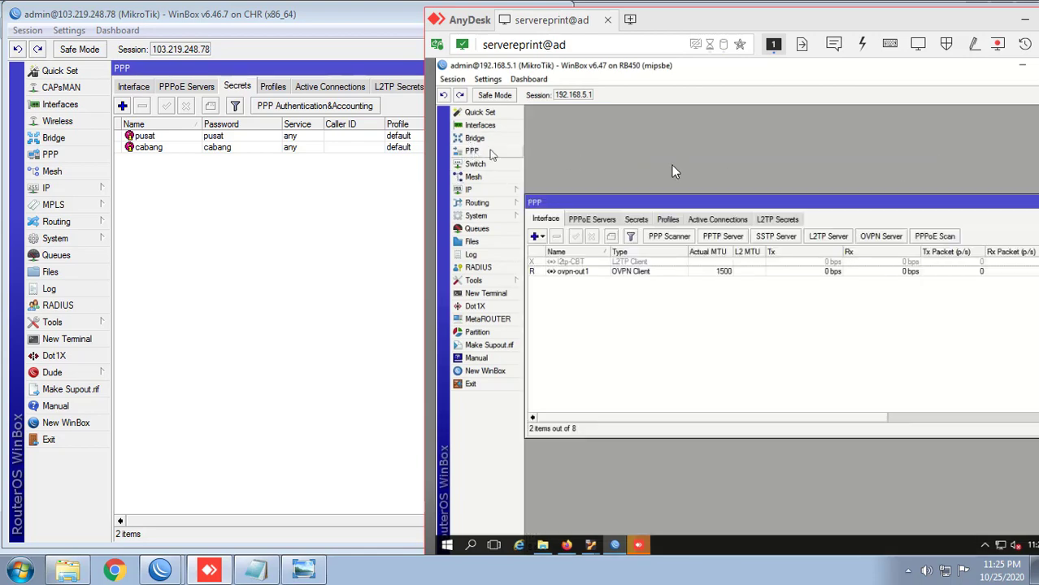
pyautogui.click(716, 216)
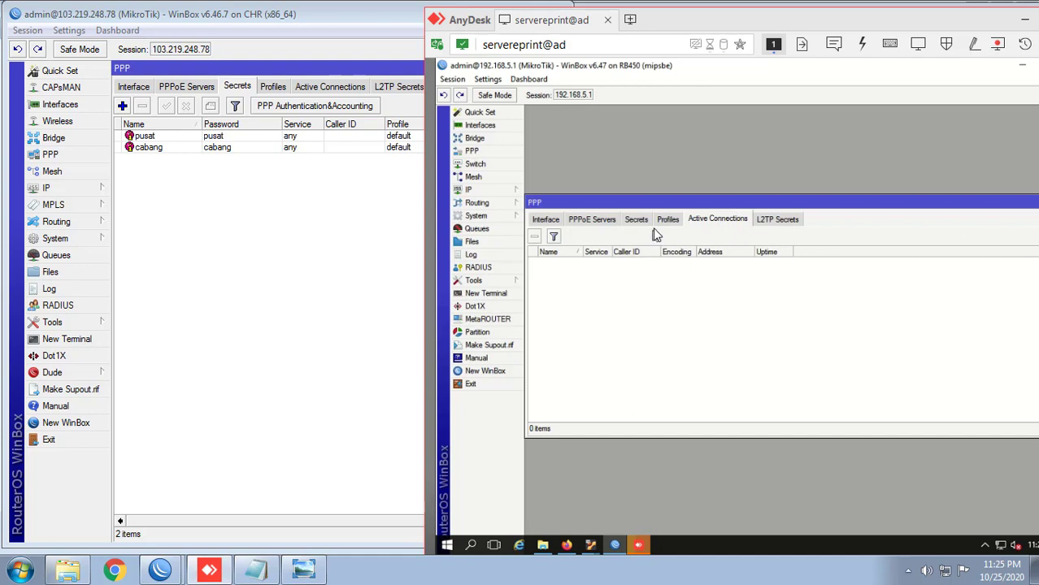
pyautogui.click(491, 126)
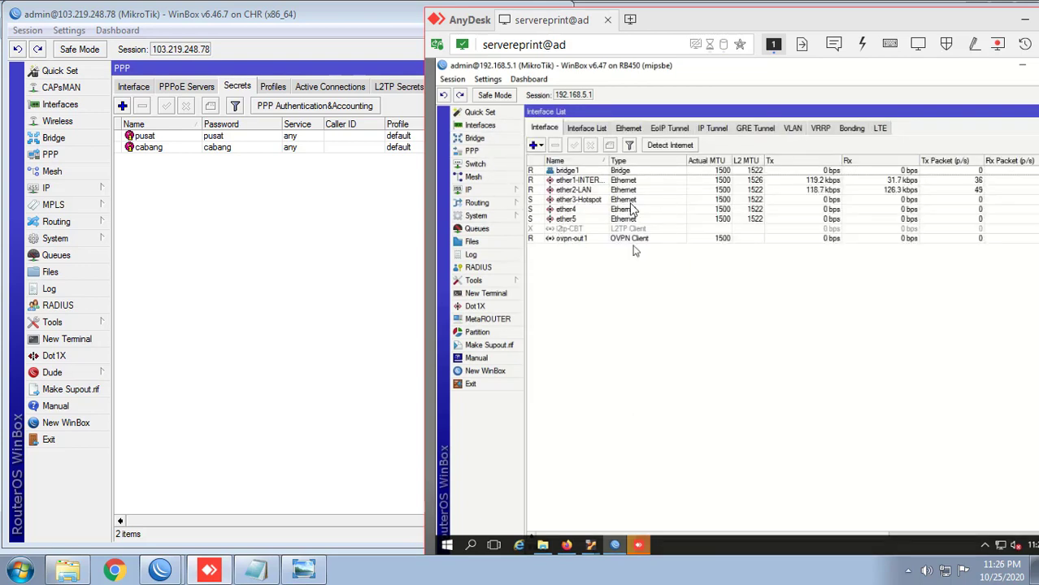
pyautogui.click(330, 271)
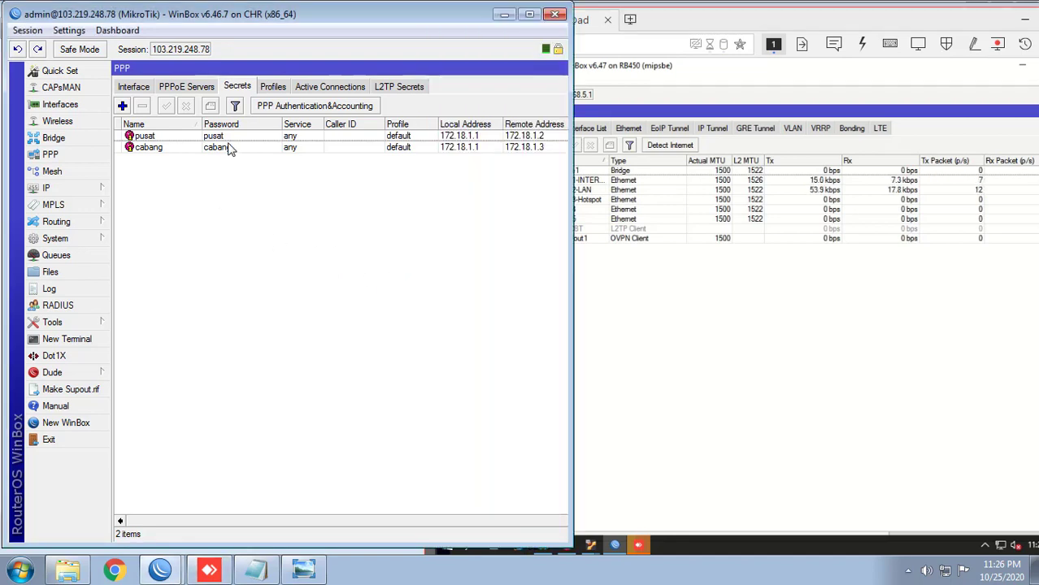
# Step: On the maximized CHR window, add a PPP profile named INTERKONEKSI and enable its Bridge field
pyautogui.click(528, 16)
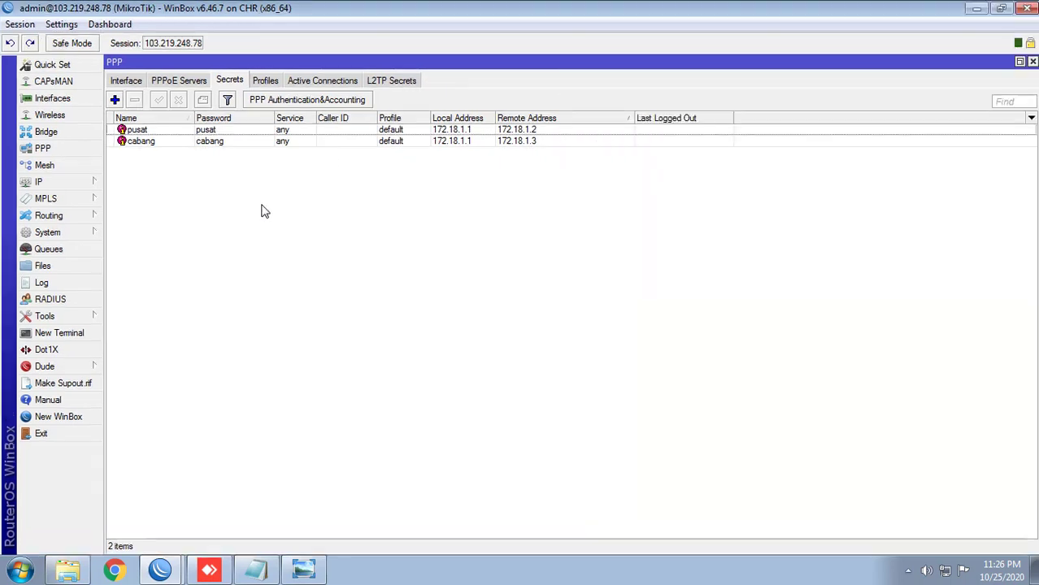
pyautogui.click(277, 83)
pyautogui.click(114, 99)
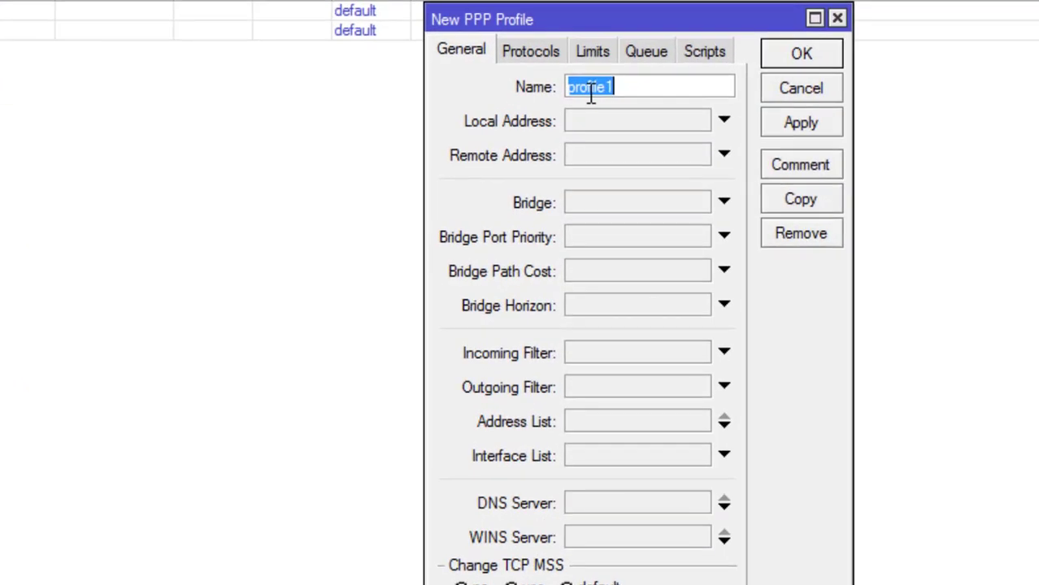
pyautogui.write('lNTERKONEKSI')
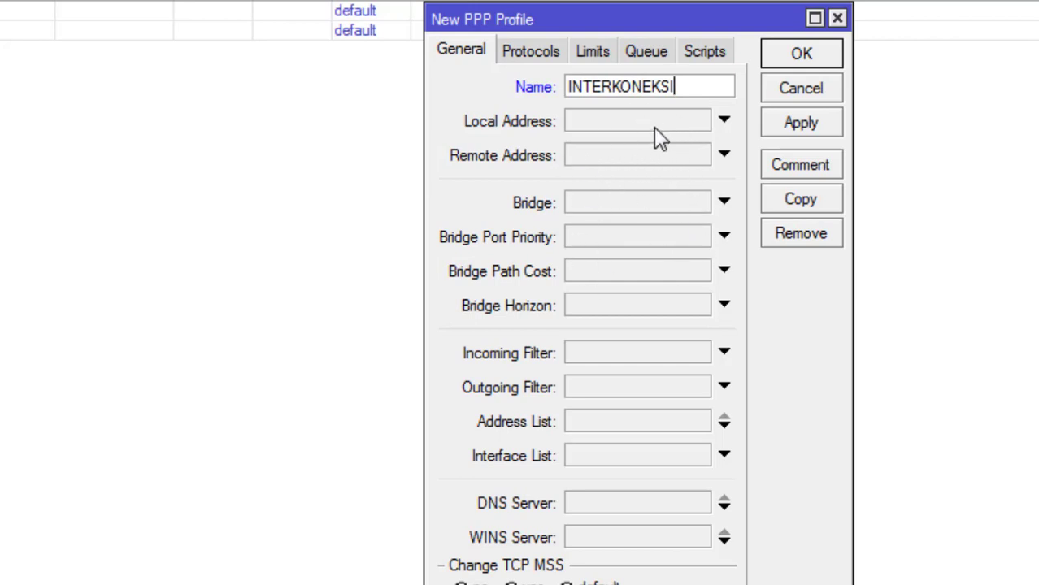
pyautogui.click(635, 202)
pyautogui.click(692, 202)
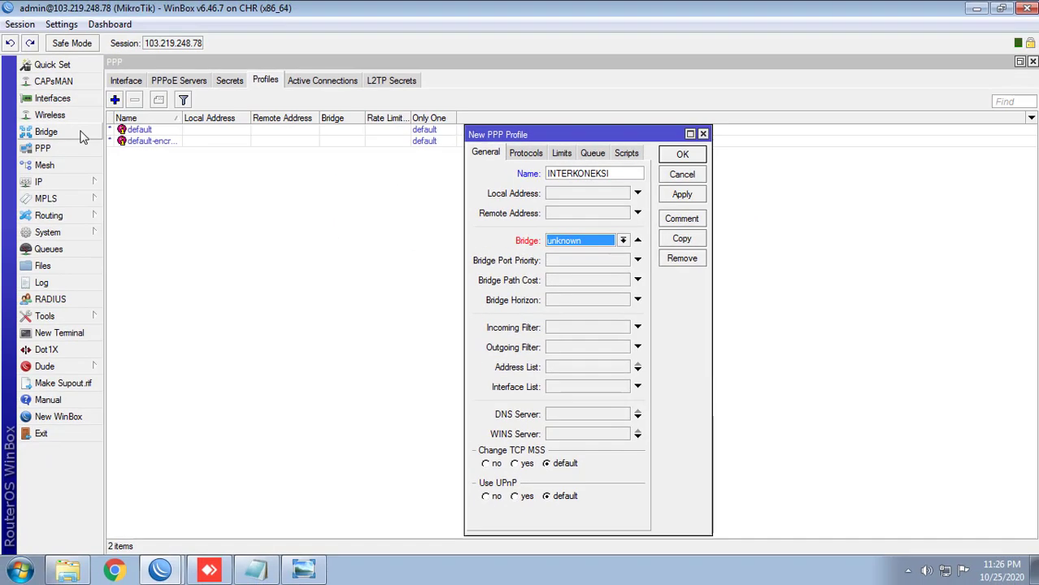
# Step: Create a new bridge with the default name bridge
pyautogui.click(47, 131)
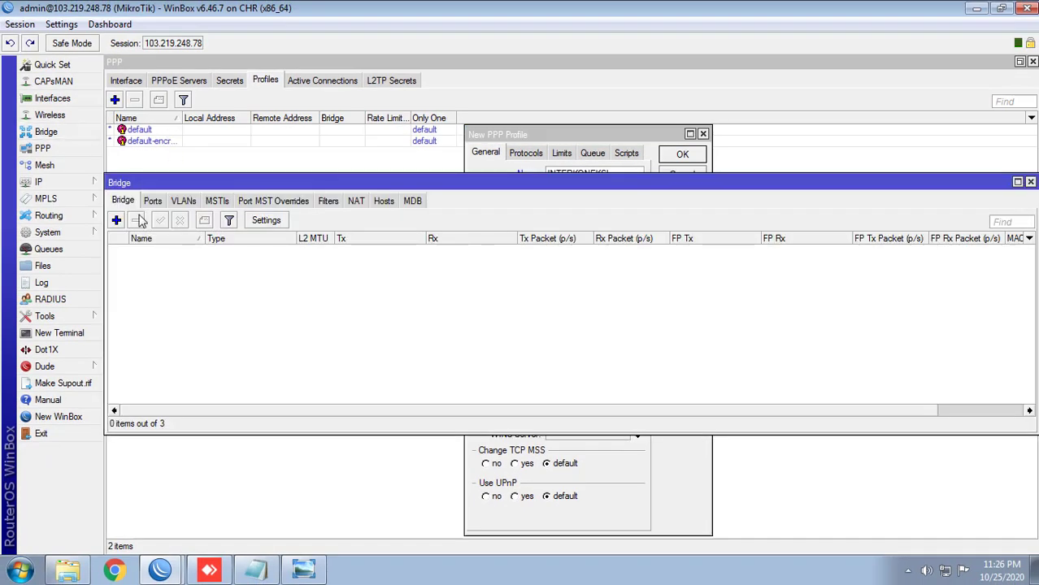
pyautogui.click(116, 220)
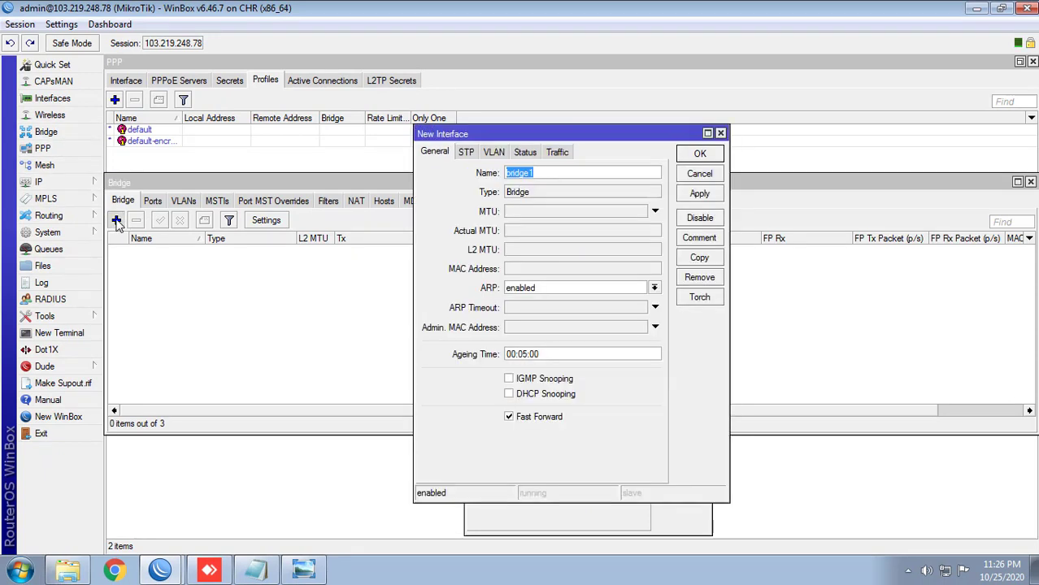
pyautogui.click(117, 220)
pyautogui.press('Escape')
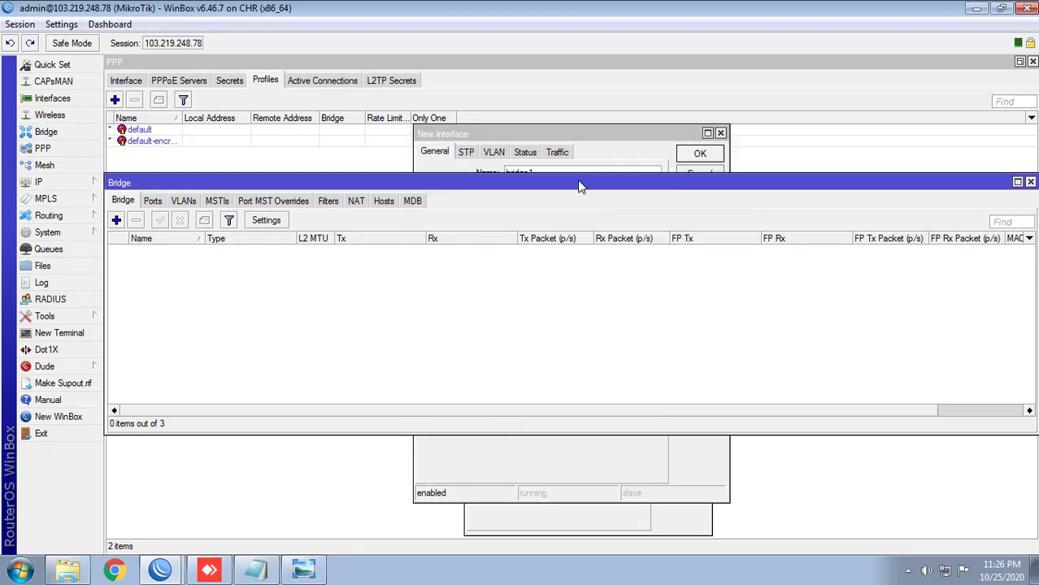
pyautogui.click(116, 220)
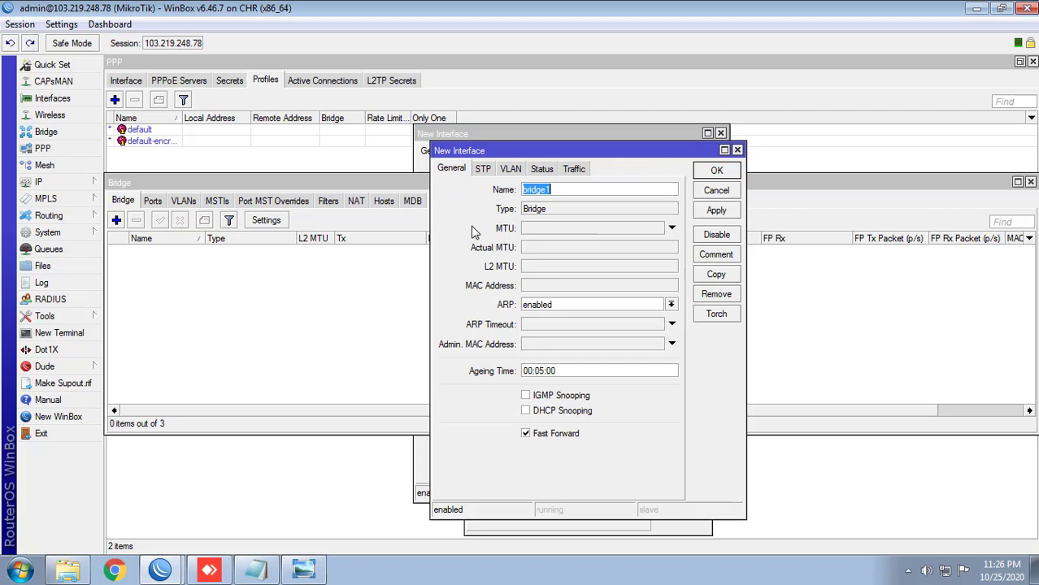
pyautogui.click(558, 192)
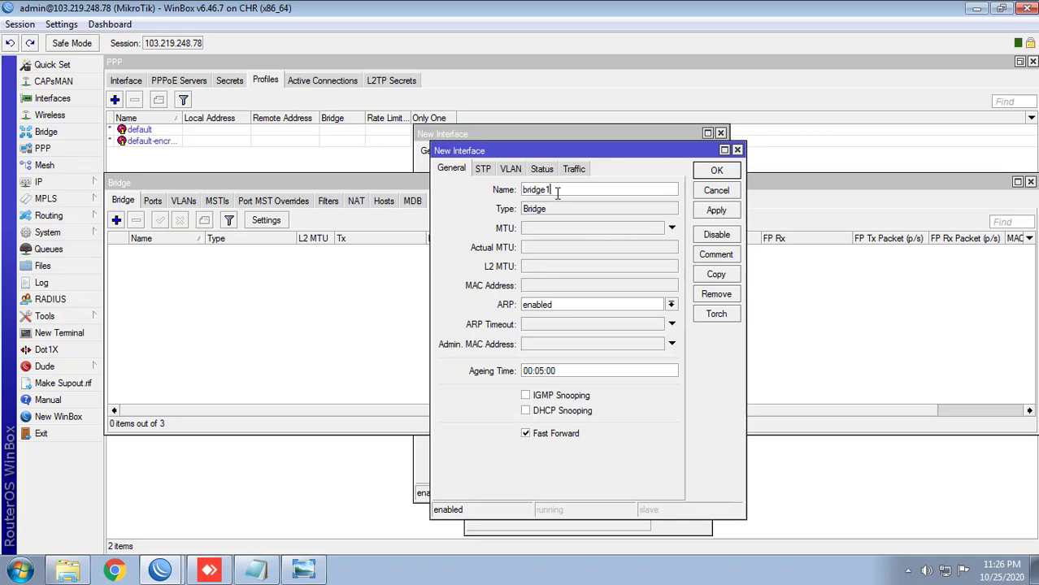
pyautogui.click(714, 171)
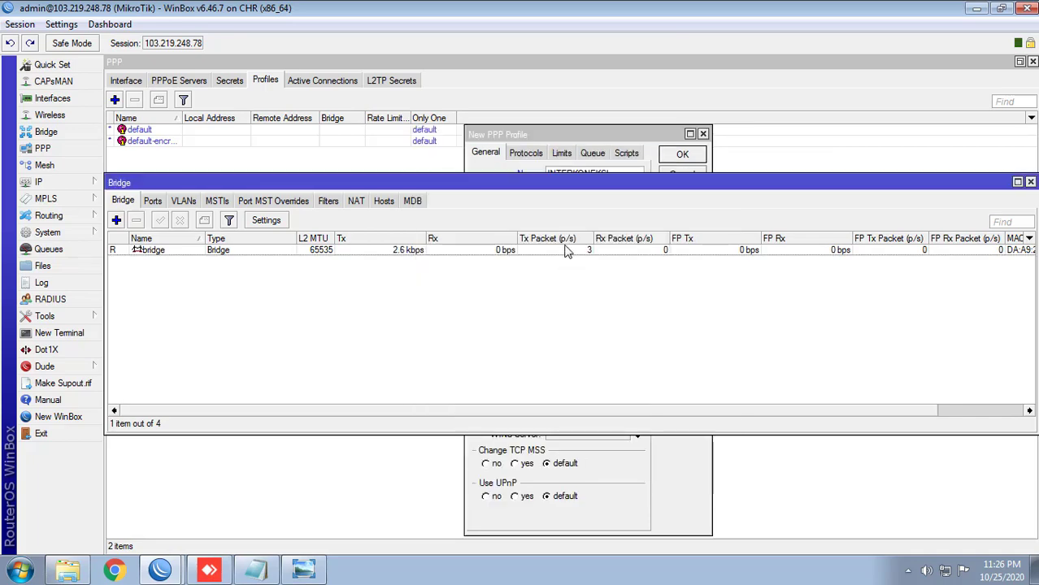
# Step: Set the INTERKONEKSI profile's Bridge to bridge, then apply and close it
pyautogui.click(492, 167)
pyautogui.click(584, 239)
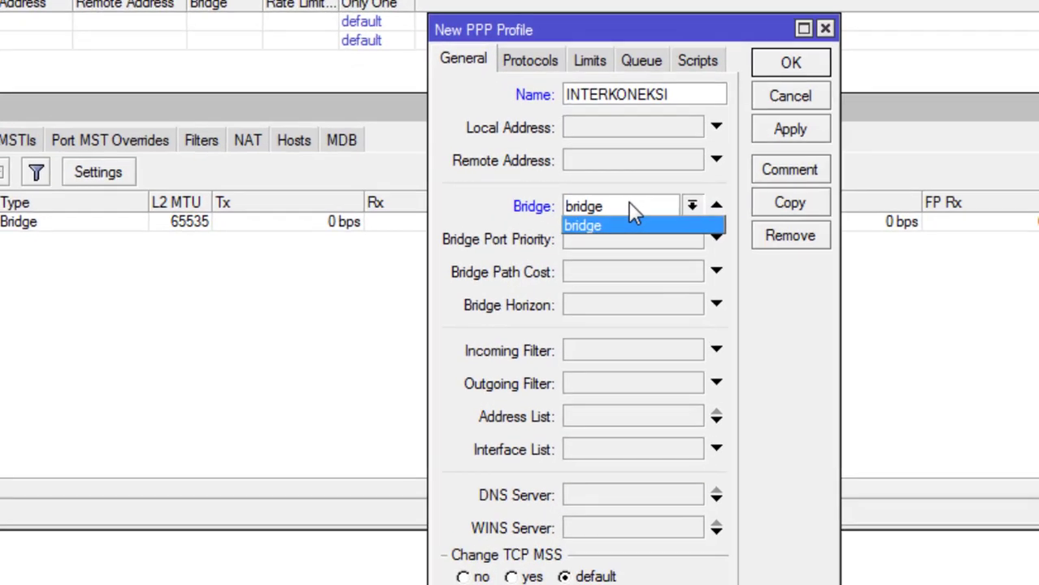
pyautogui.click(631, 204)
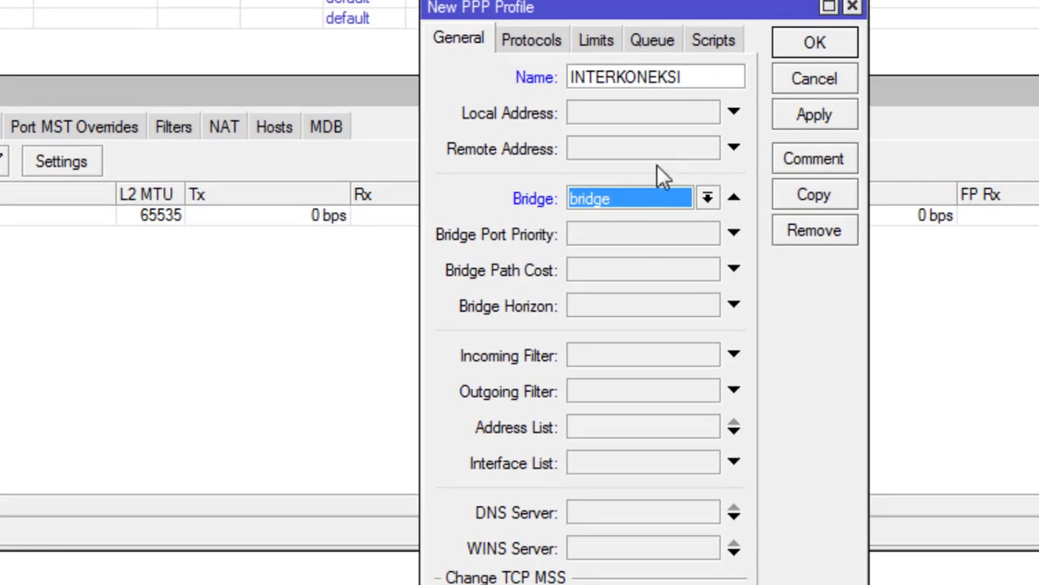
pyautogui.click(498, 42)
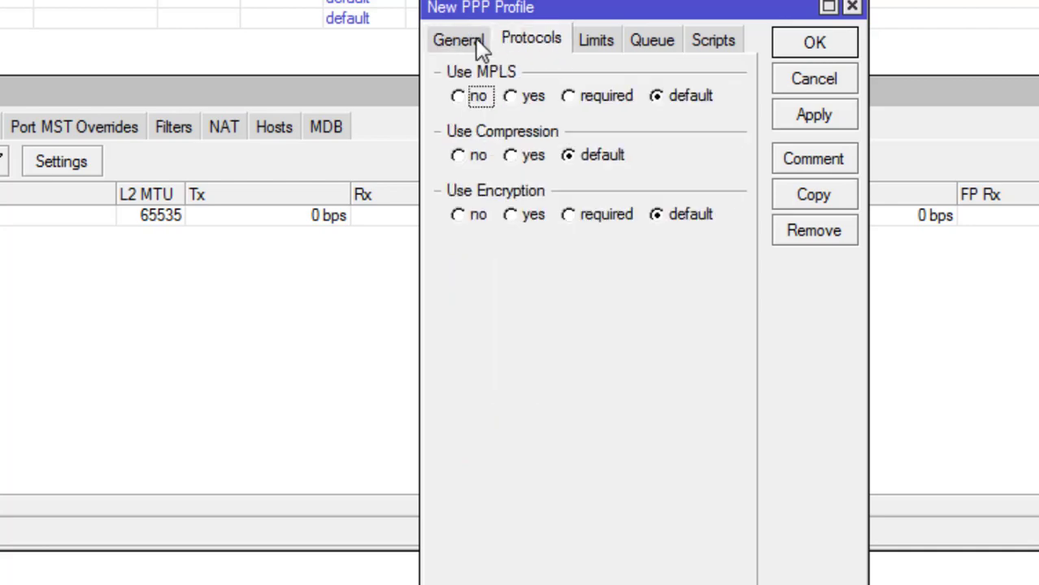
pyautogui.click(476, 41)
pyautogui.click(815, 124)
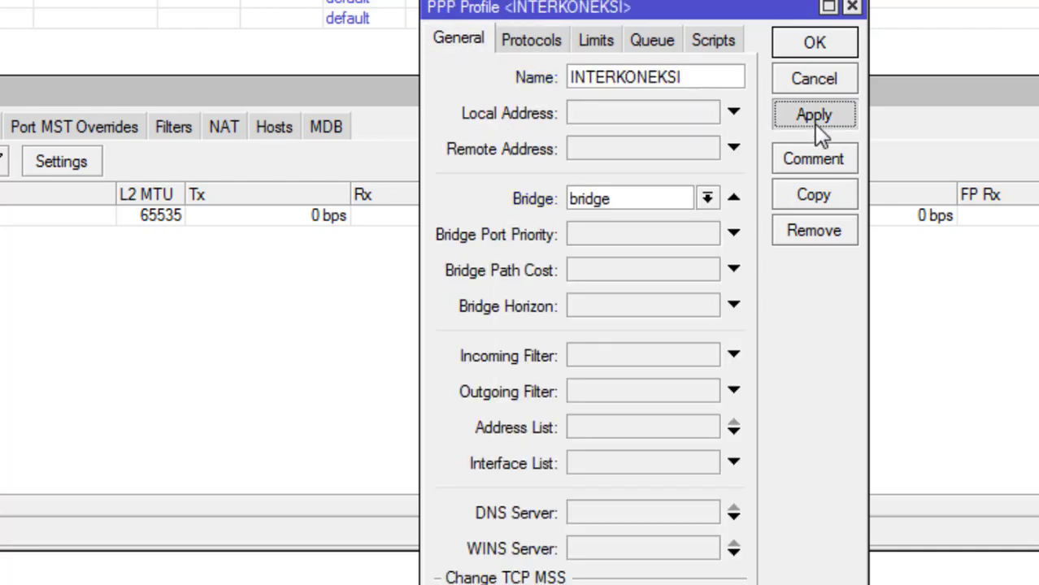
pyautogui.click(816, 46)
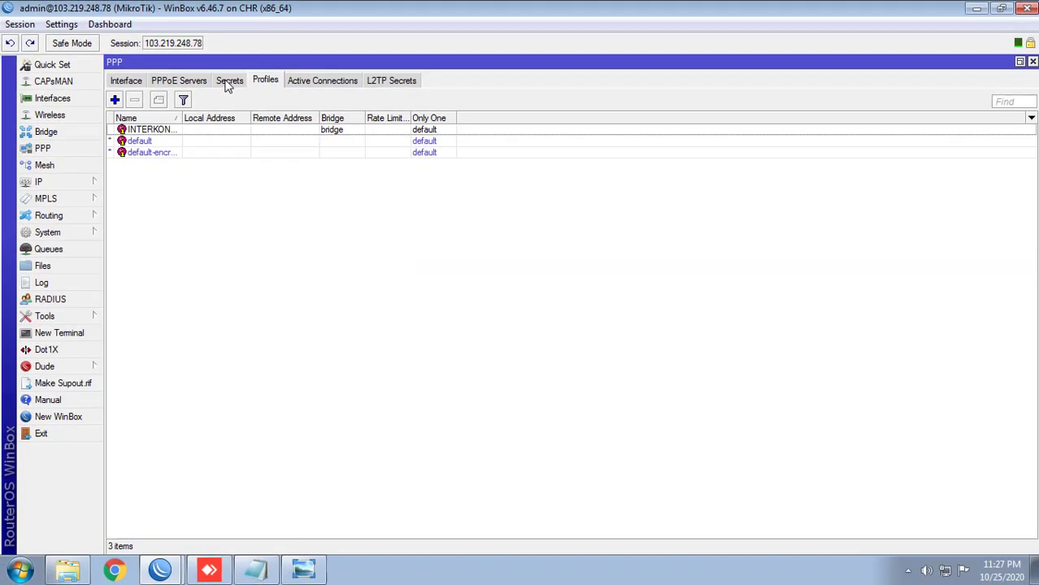
# Step: Switch the first PPP secret's profile to INTERKONEKSI
pyautogui.click(229, 81)
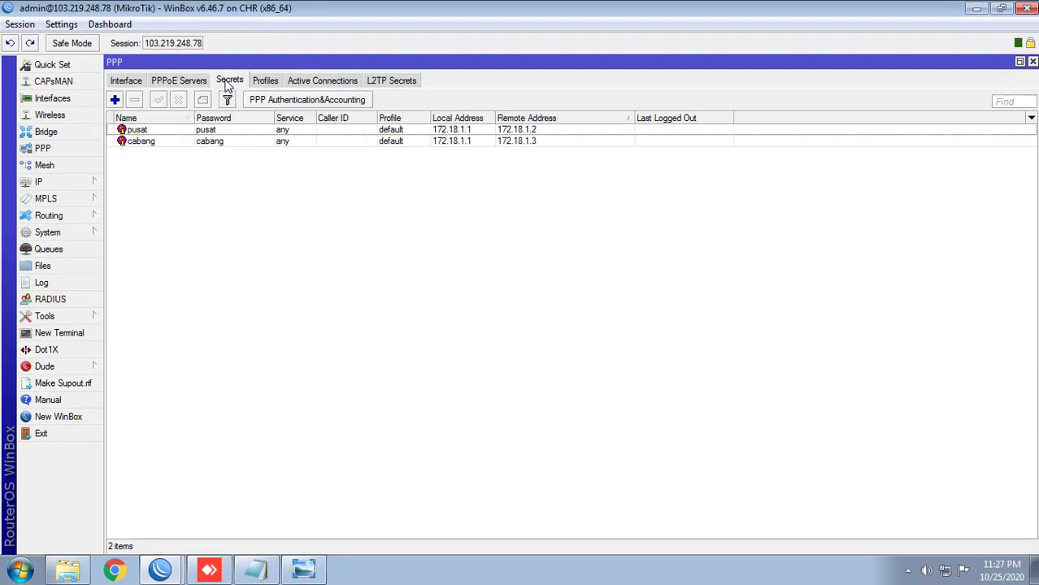
pyautogui.doubleClick(263, 132)
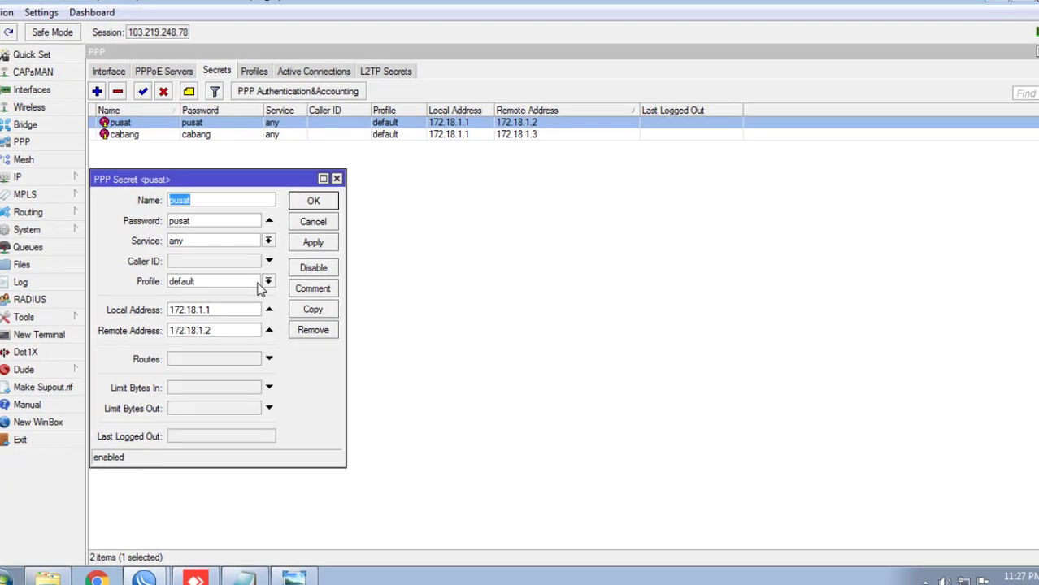
pyautogui.click(266, 281)
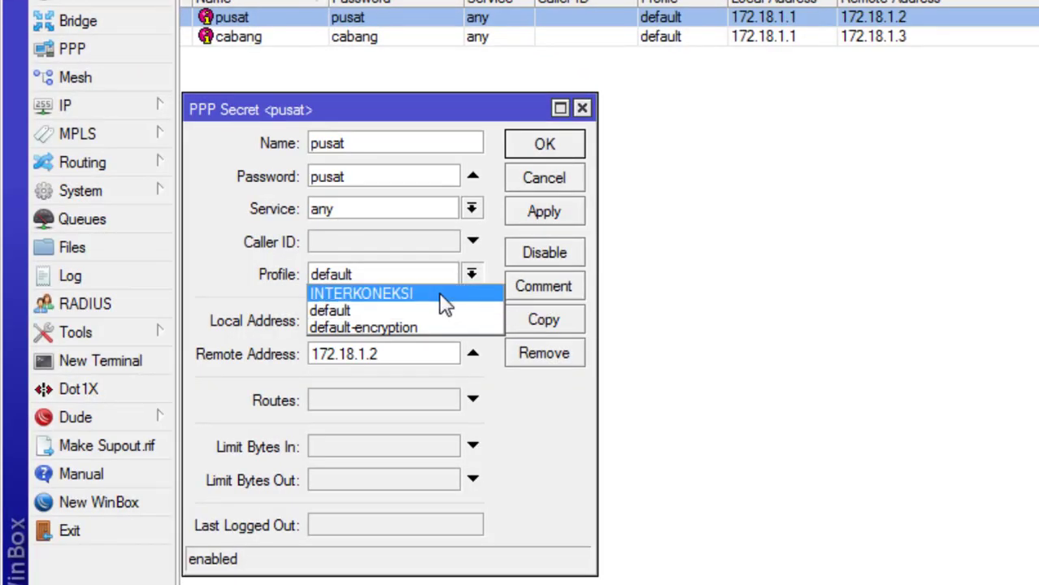
pyautogui.click(446, 294)
pyautogui.click(544, 211)
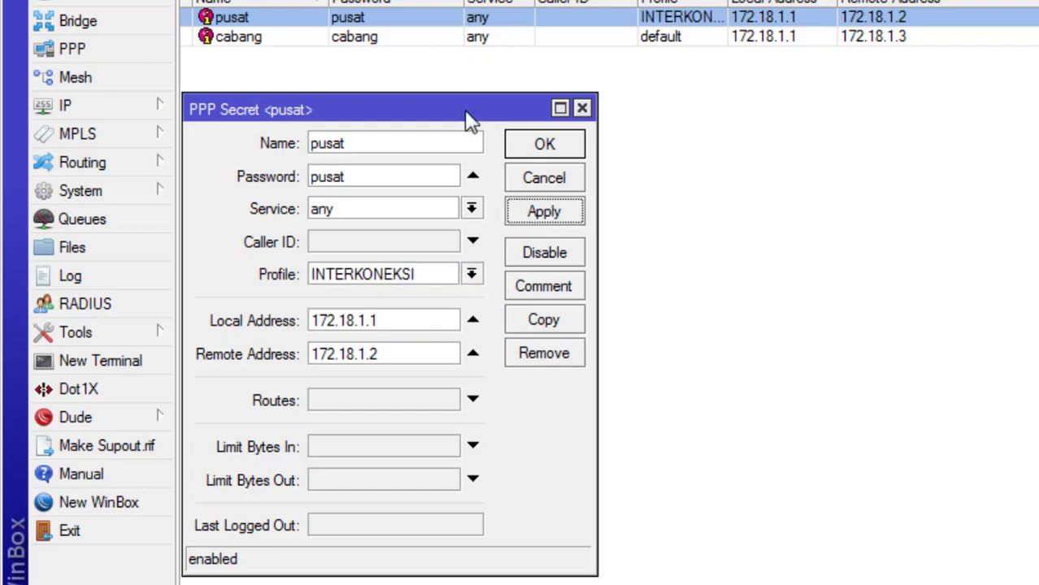
pyautogui.press('Escape')
# Step: Set the second PPP secret's profile to INTERKONEKSI too
pyautogui.doubleClick(399, 37)
pyautogui.press('Escape')
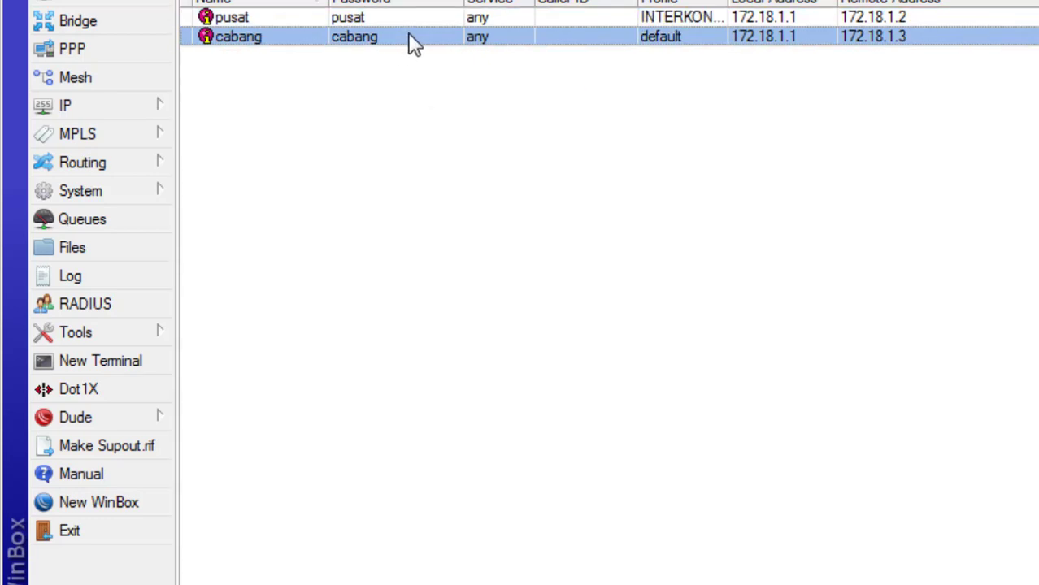
pyautogui.doubleClick(416, 36)
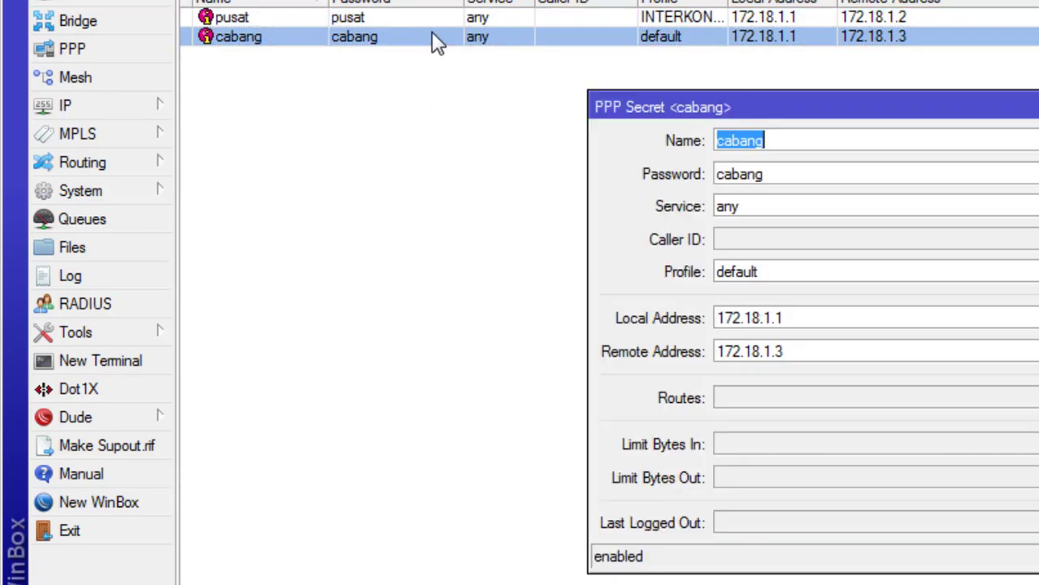
pyautogui.click(780, 272)
pyautogui.click(747, 293)
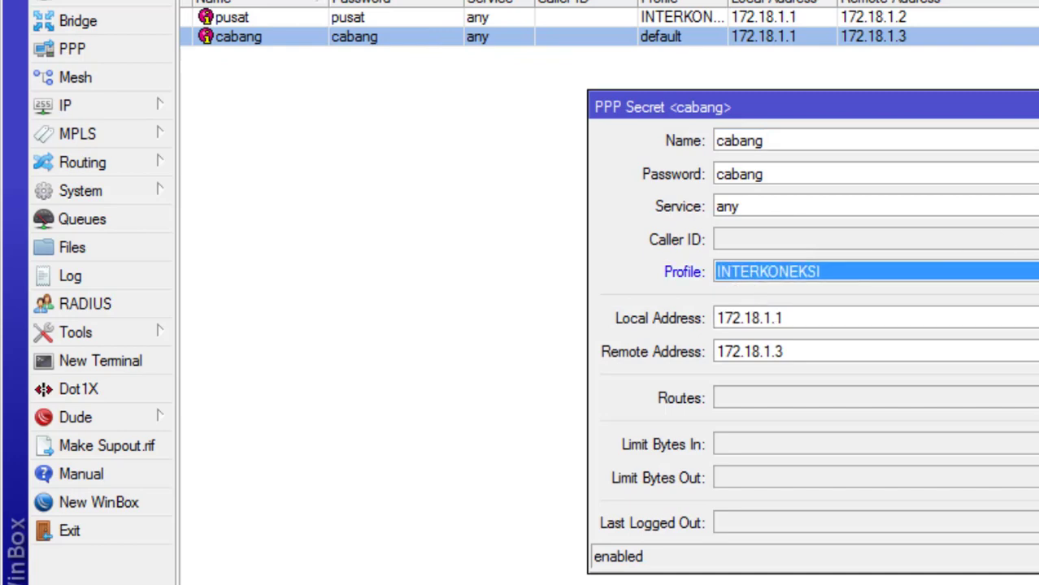
pyautogui.press('Return')
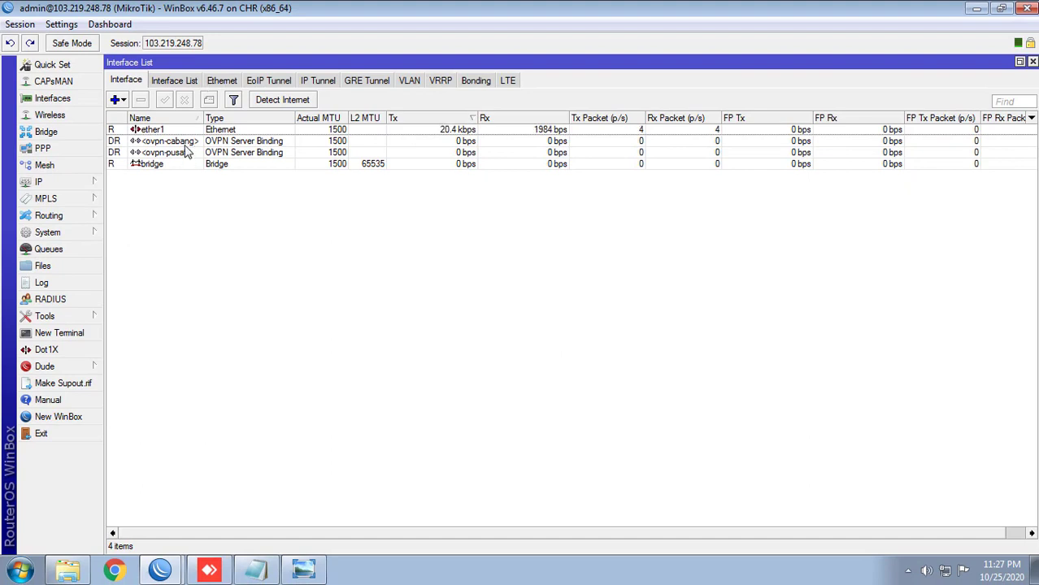
# Step: Show the bridge's Ports list and move that window to the top-right
pyautogui.click(186, 144)
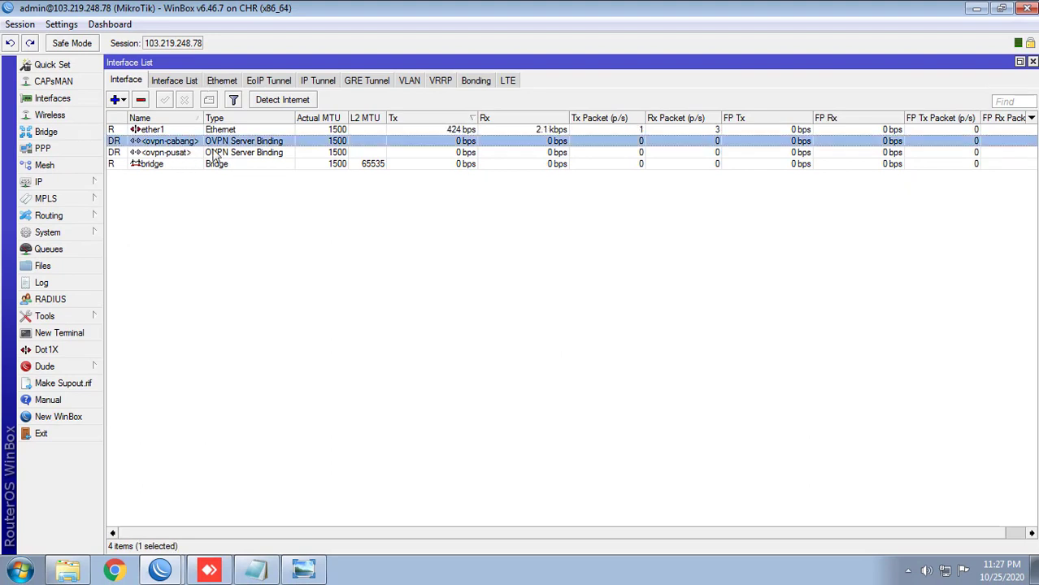
pyautogui.click(72, 134)
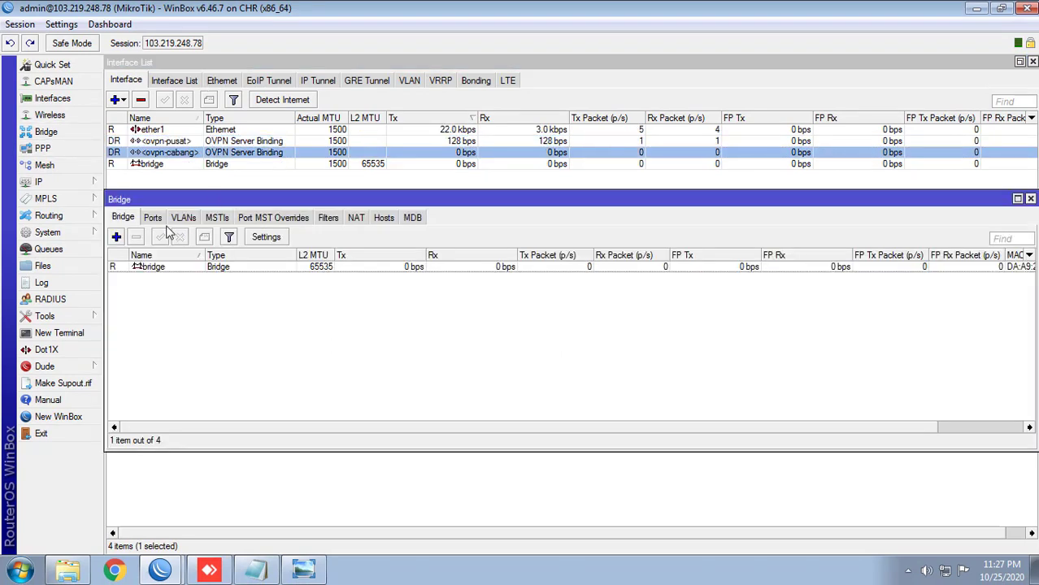
pyautogui.click(155, 220)
pyautogui.moveTo(183, 201); pyautogui.dragTo(595, 75)
# Step: Close the leftover New PPP Profile, OVPN Server and Log windows
pyautogui.click(486, 84)
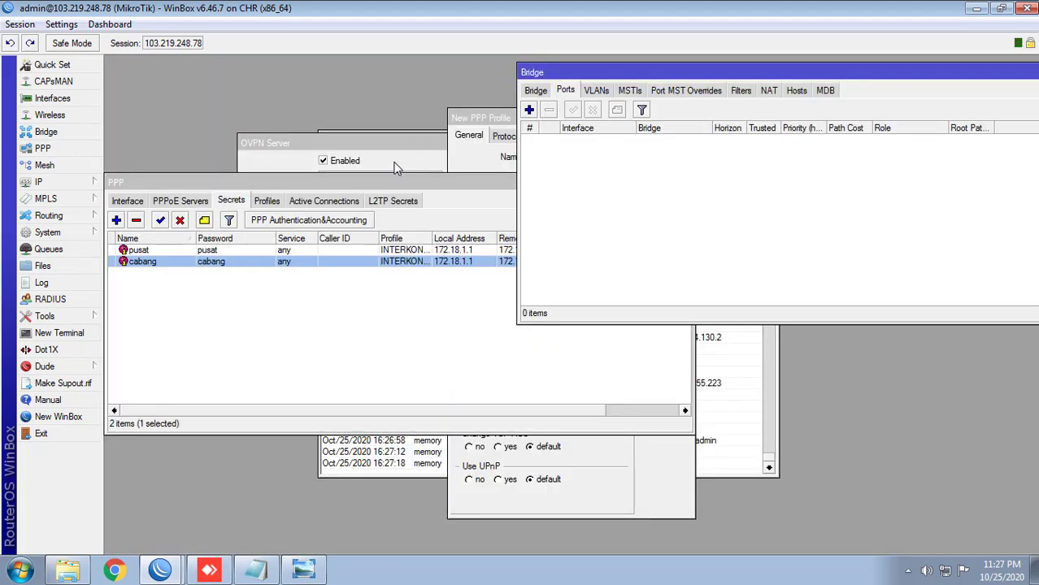
pyautogui.click(448, 281)
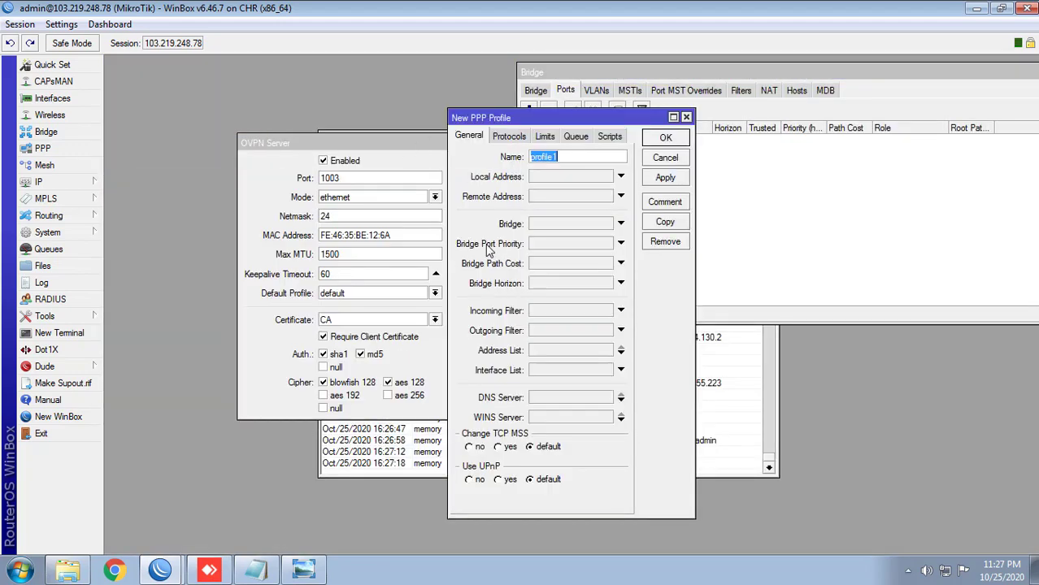
pyautogui.press('Escape')
pyautogui.click(429, 251)
pyautogui.press('Escape')
pyautogui.click(479, 260)
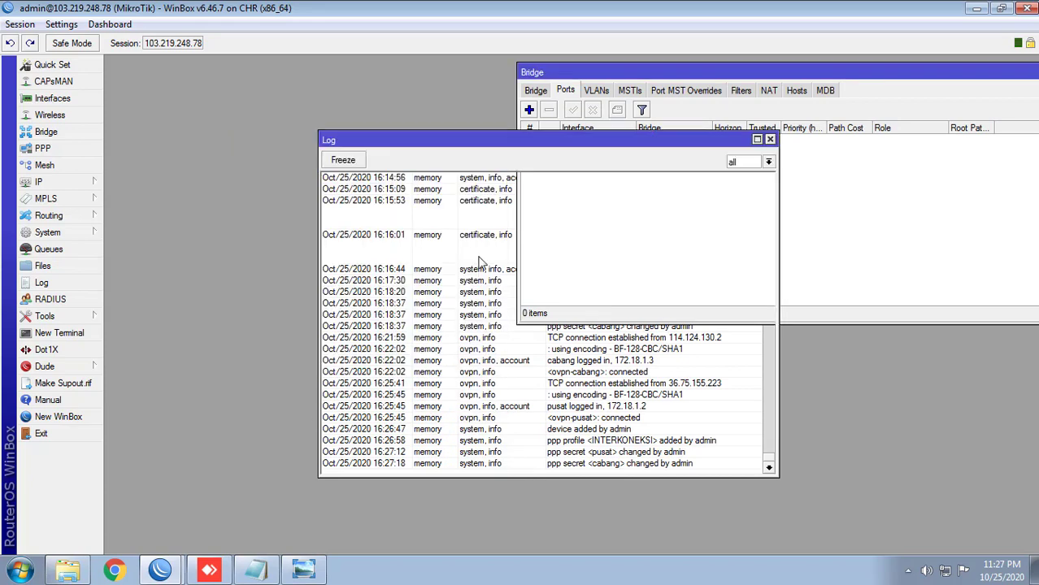
pyautogui.press('Escape')
# Step: Open PPP Active Connections and select both OVPN connections
pyautogui.click(43, 148)
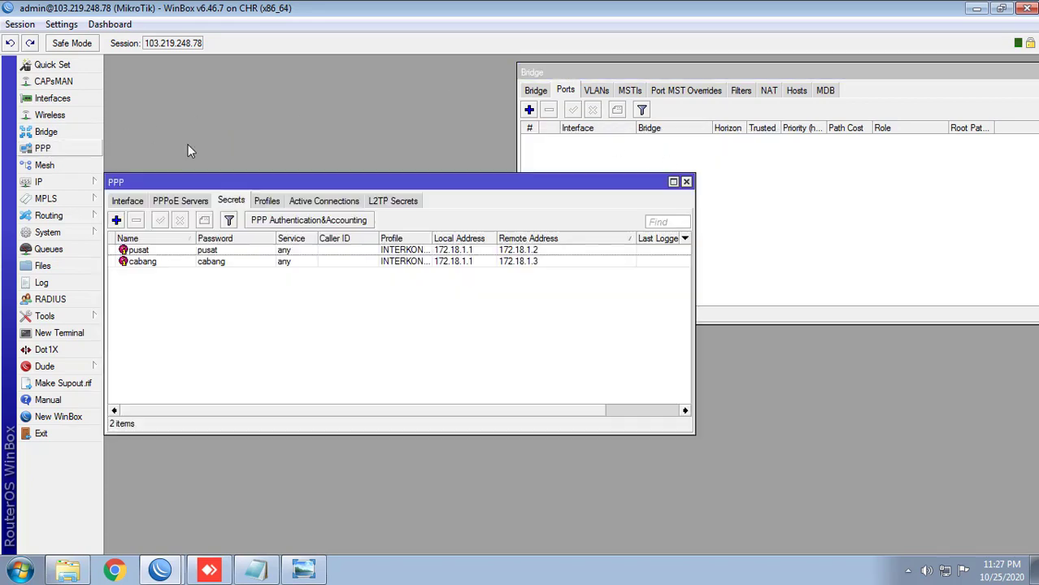
pyautogui.click(322, 197)
pyautogui.moveTo(322, 186); pyautogui.dragTo(347, 268)
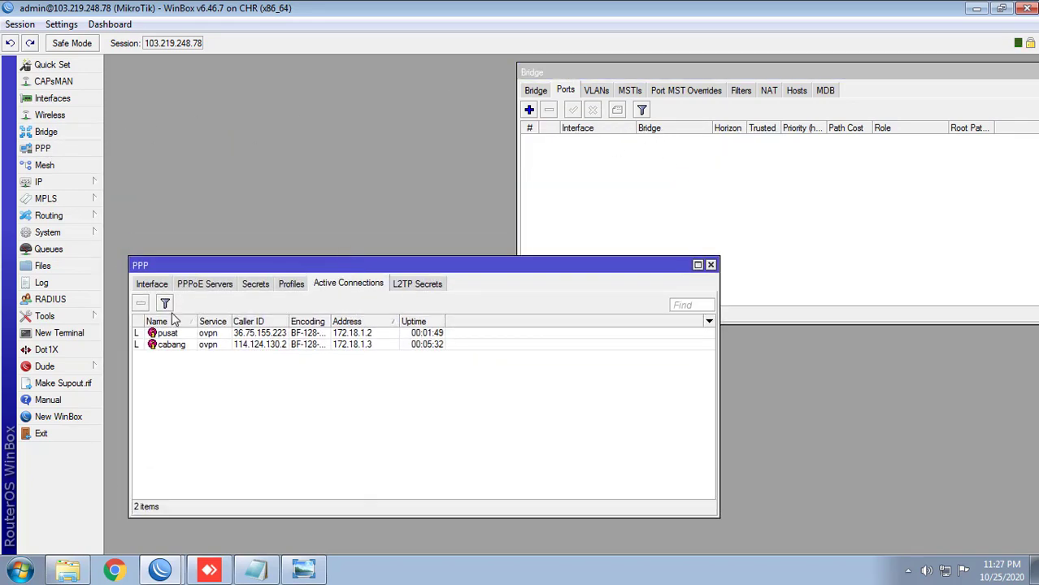
pyautogui.hotkey('ctrl', 'a')
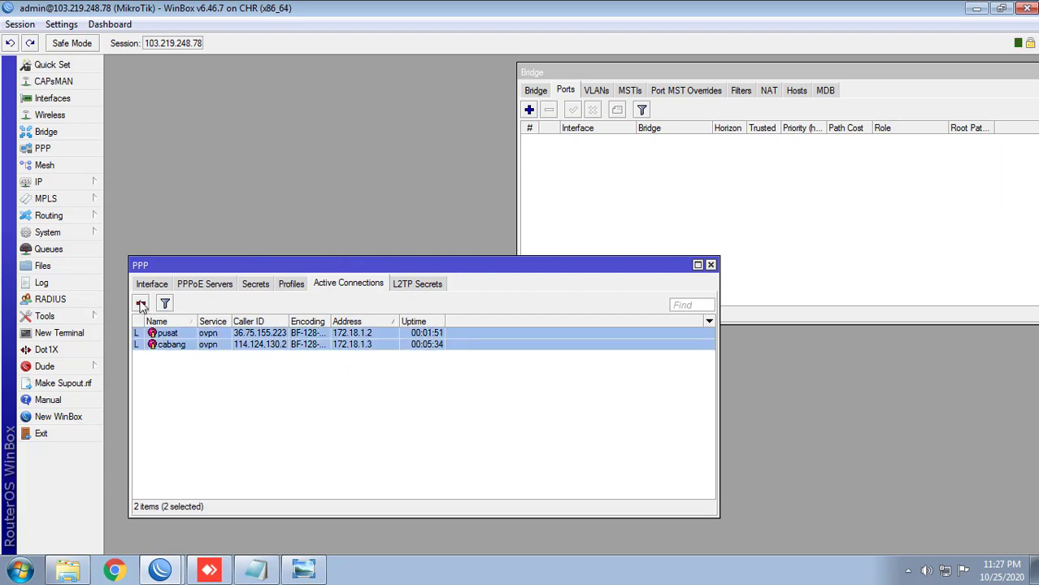
# Step: Remove both active OVPN connections and check the bridge's ports afterwards
pyautogui.click(141, 304)
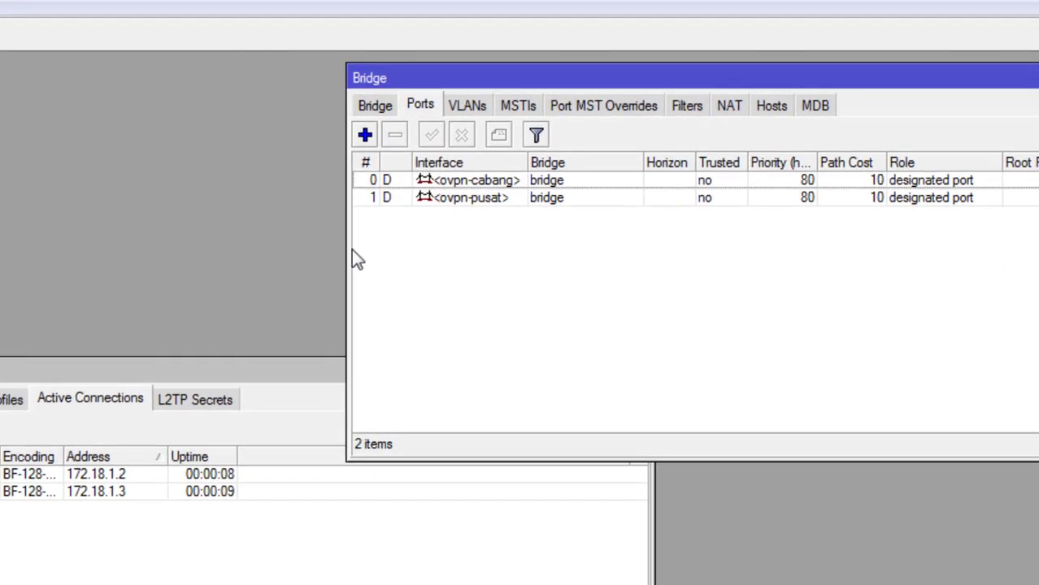
pyautogui.click(541, 93)
pyautogui.click(416, 109)
pyautogui.click(379, 109)
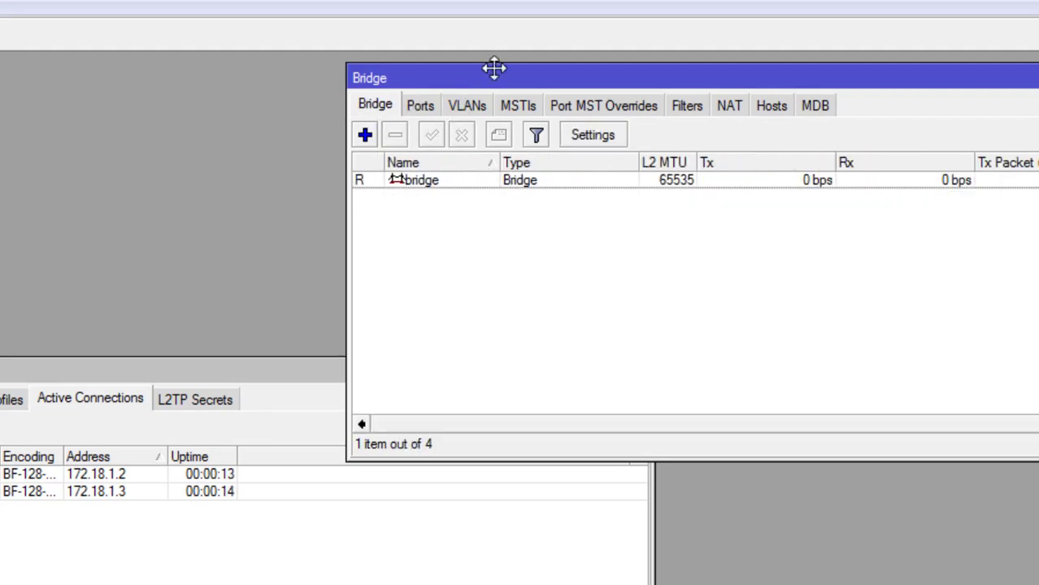
pyautogui.moveTo(492, 67); pyautogui.dragTo(513, 62)
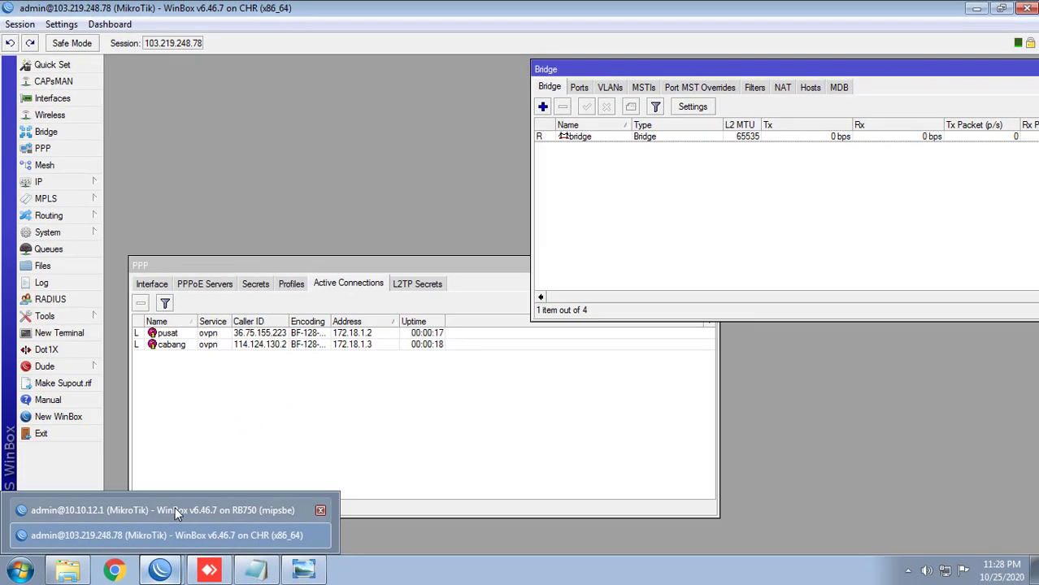
# Step: Return PPP to the Secrets list and bring up the TOPOLOGI diagram in Photo Viewer
pyautogui.click(175, 508)
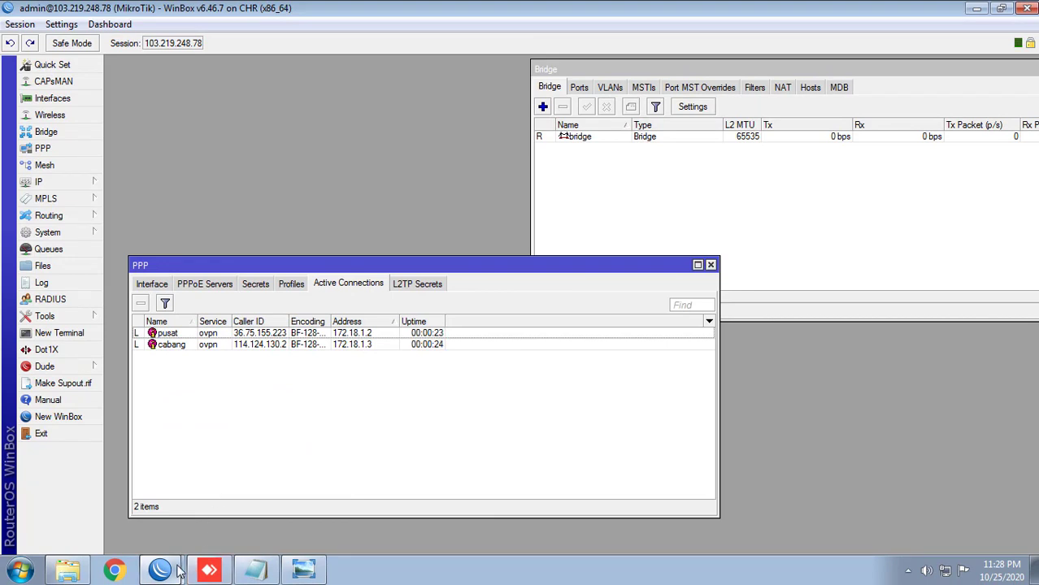
pyautogui.click(256, 284)
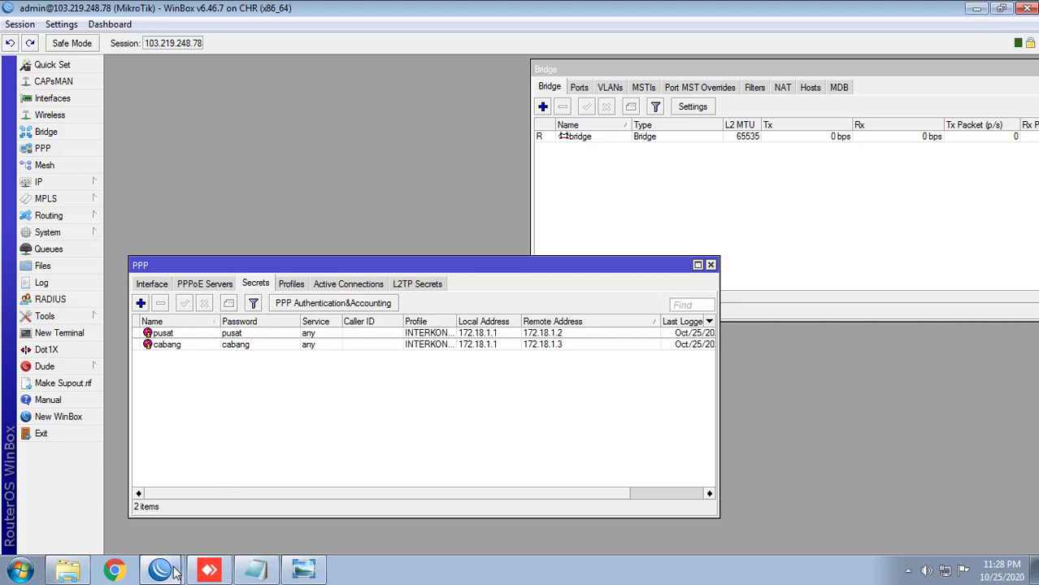
pyautogui.click(289, 574)
pyautogui.click(304, 572)
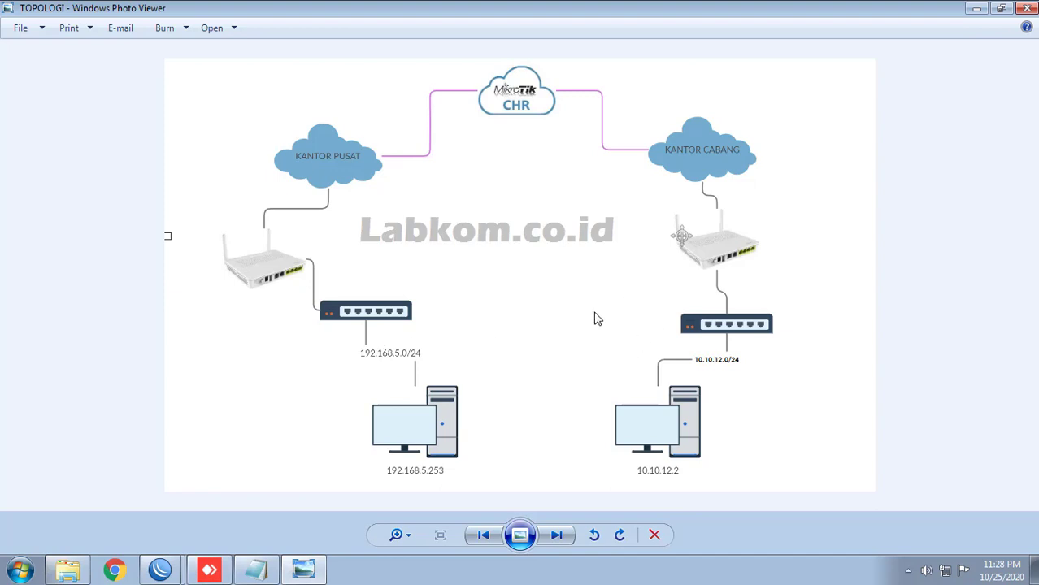
# Step: Bring the RB750 branch router's WinBox session forward and open its IP Routes list
pyautogui.moveTo(171, 573)
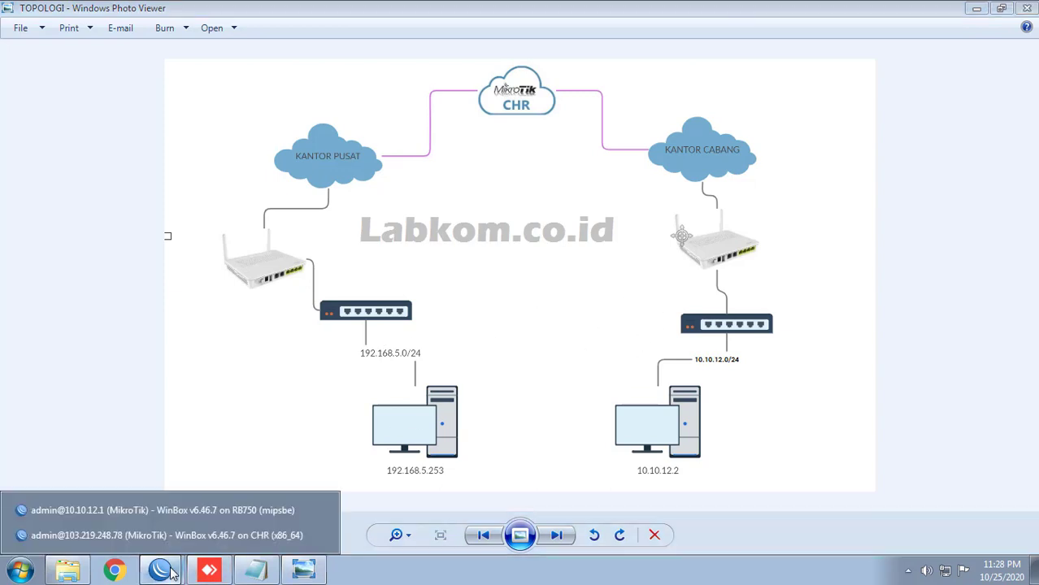
pyautogui.click(164, 514)
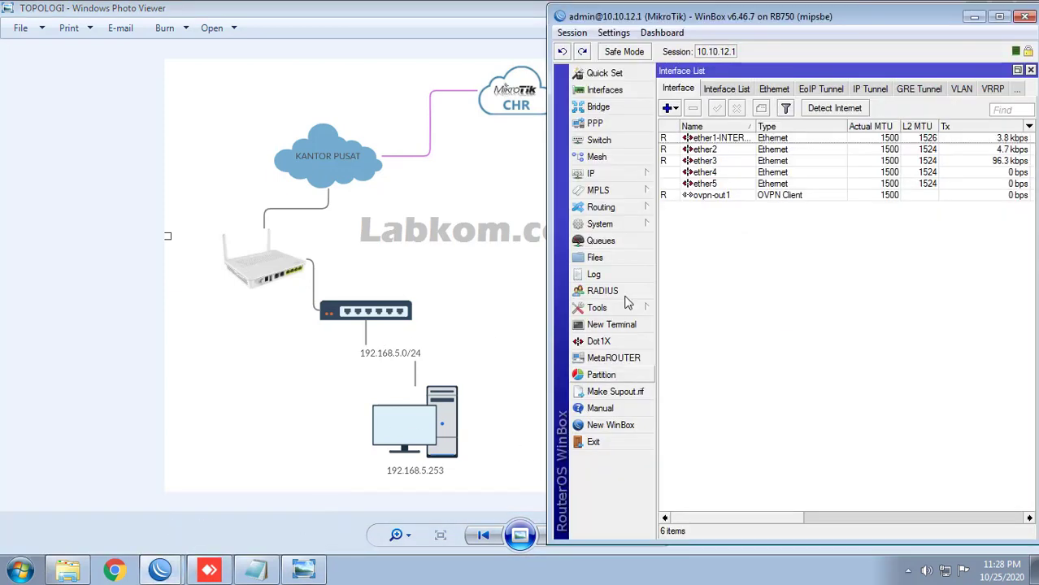
pyautogui.moveTo(764, 20); pyautogui.dragTo(782, 19)
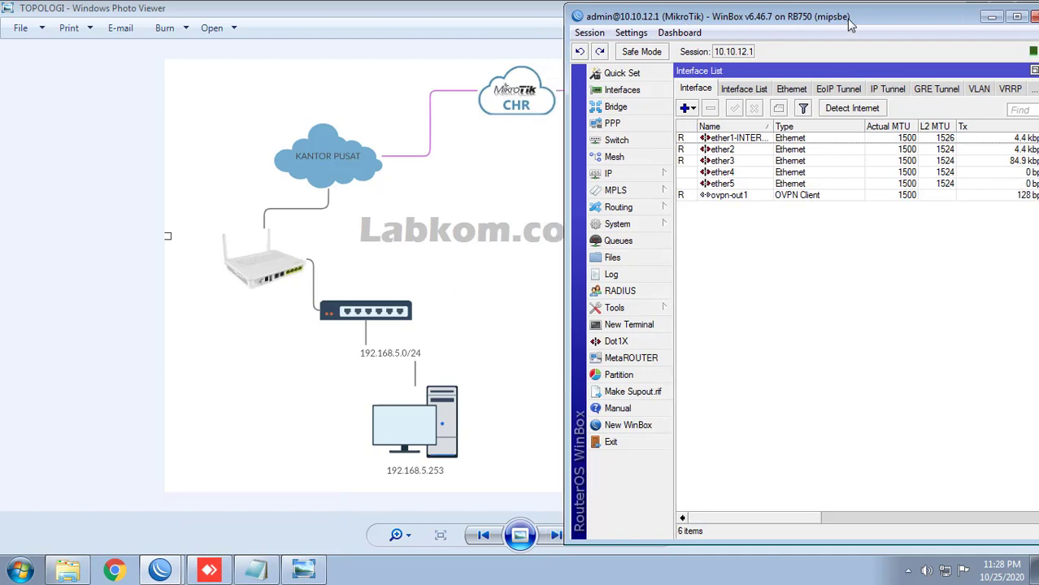
pyautogui.click(638, 174)
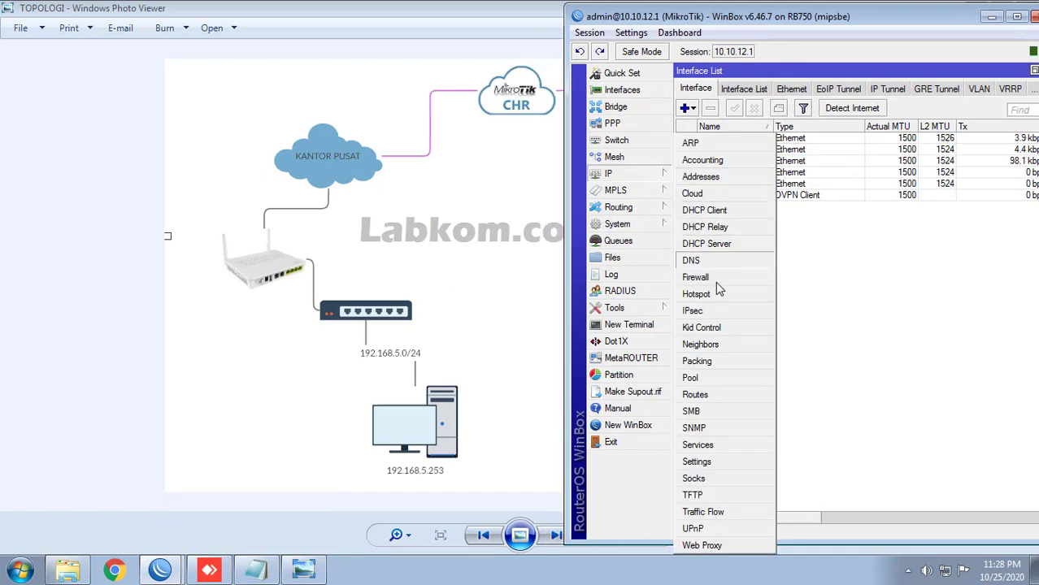
pyautogui.click(696, 395)
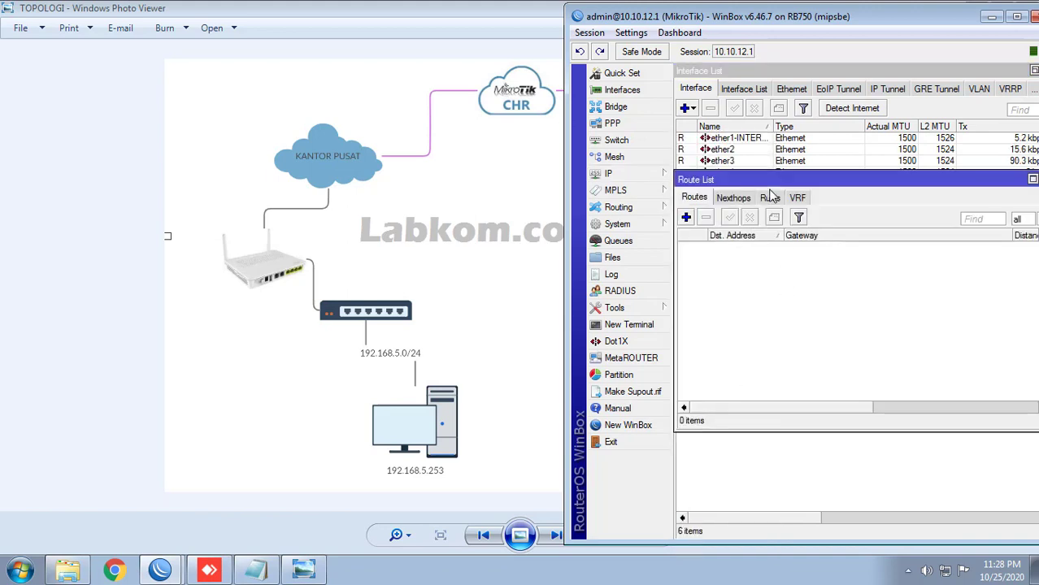
# Step: Draft a new route to 192.168.5.0/24, then switch to the CHR server's session
pyautogui.click(687, 218)
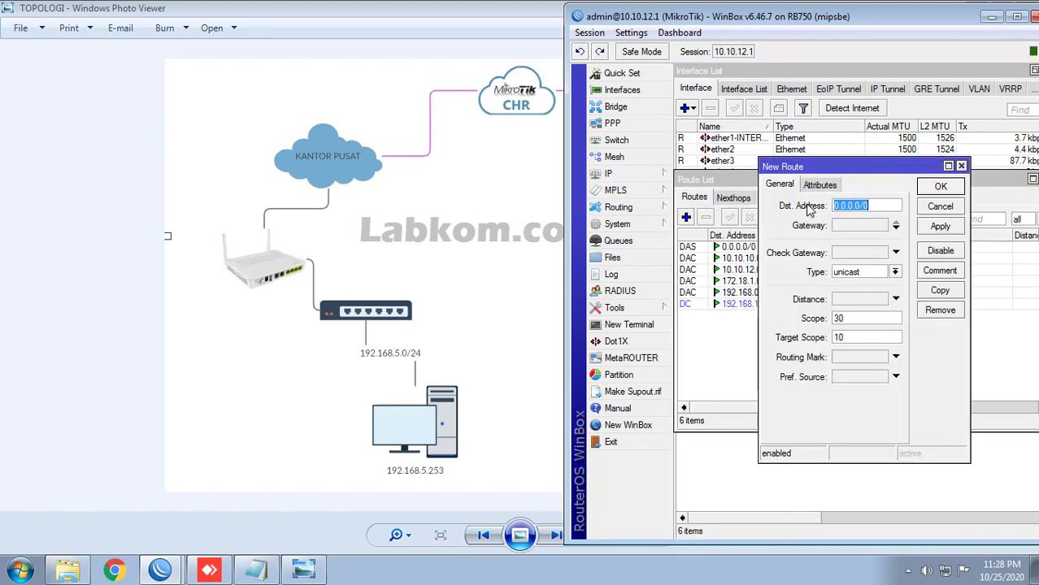
pyautogui.moveTo(812, 175); pyautogui.dragTo(794, 139)
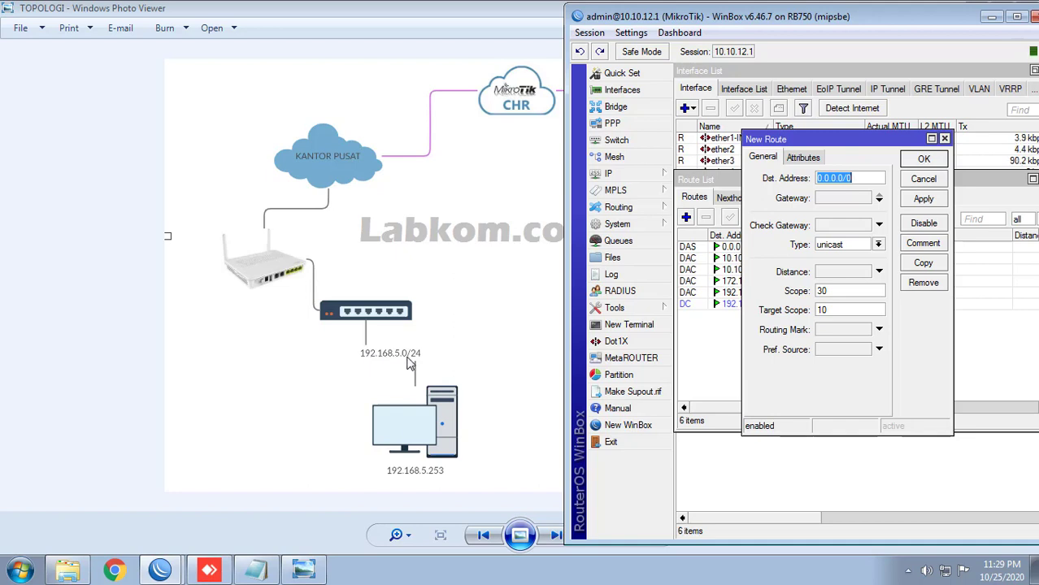
pyautogui.write('192.168.5.')
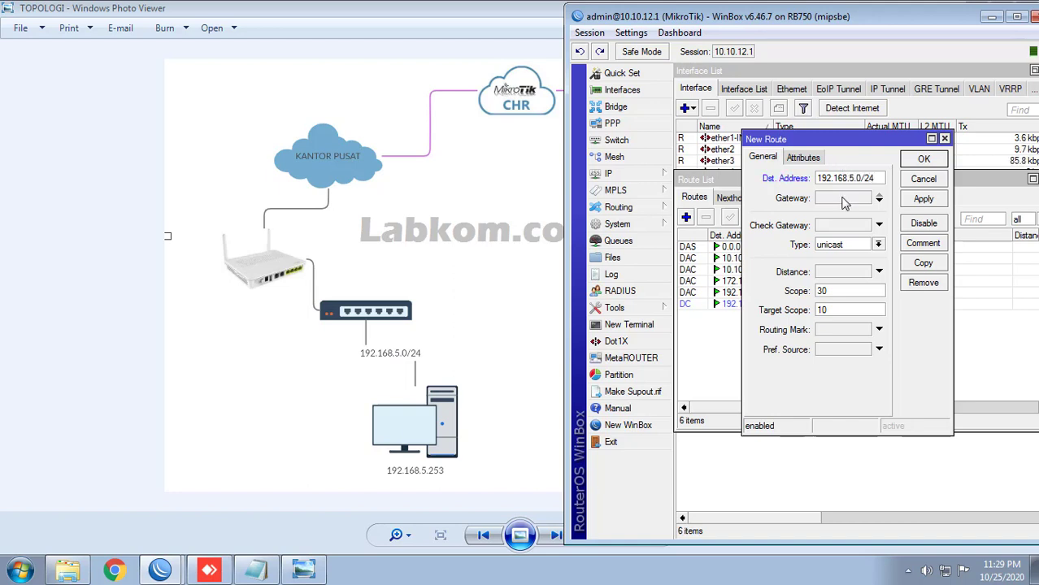
pyautogui.click(844, 199)
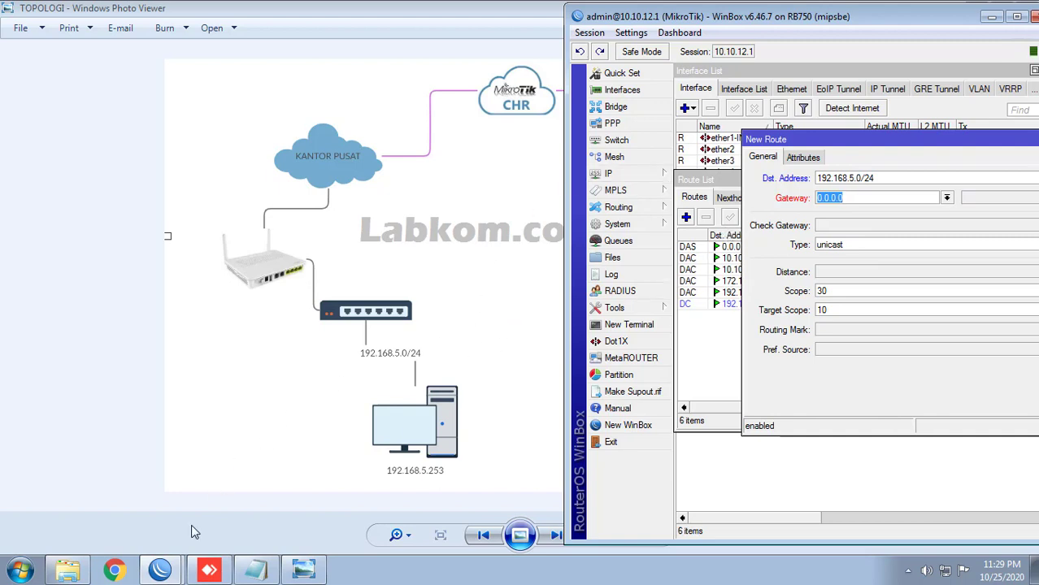
pyautogui.click(175, 572)
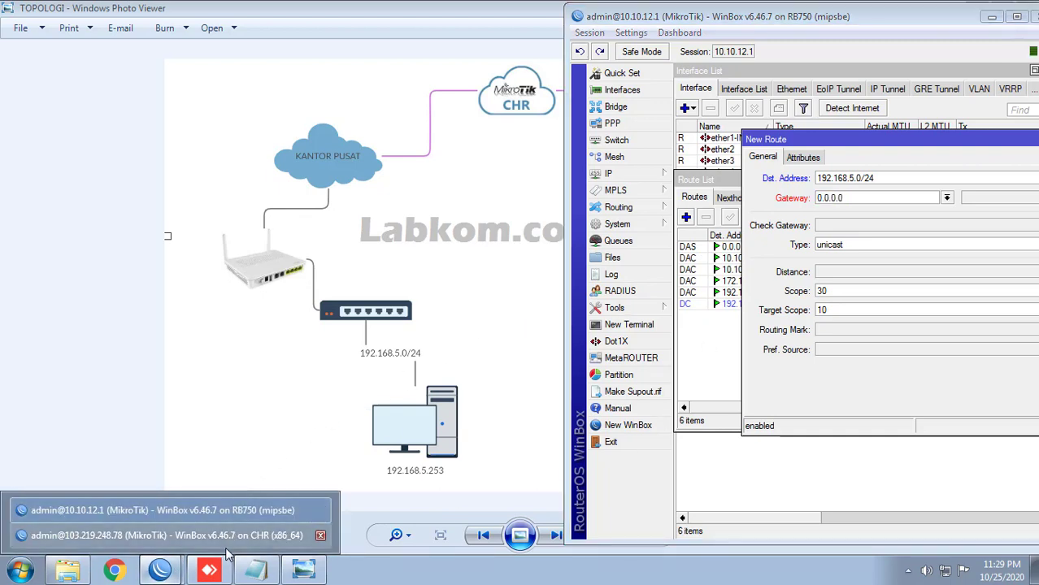
pyautogui.click(187, 542)
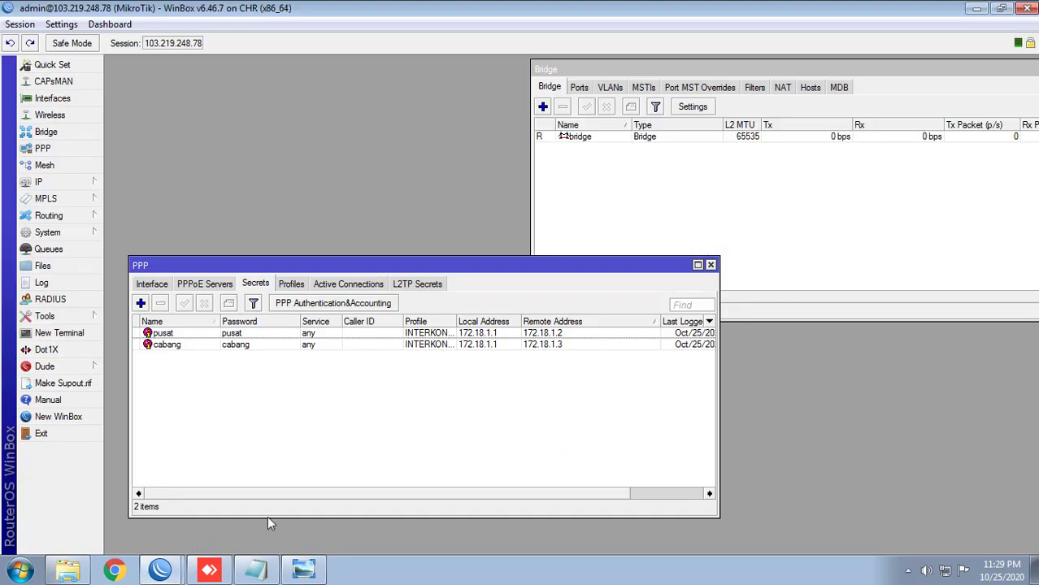
# Step: On the CHR, close the Bridge window and copy the pusat secret's remote address 172.18.1.2
pyautogui.doubleClick(553, 4)
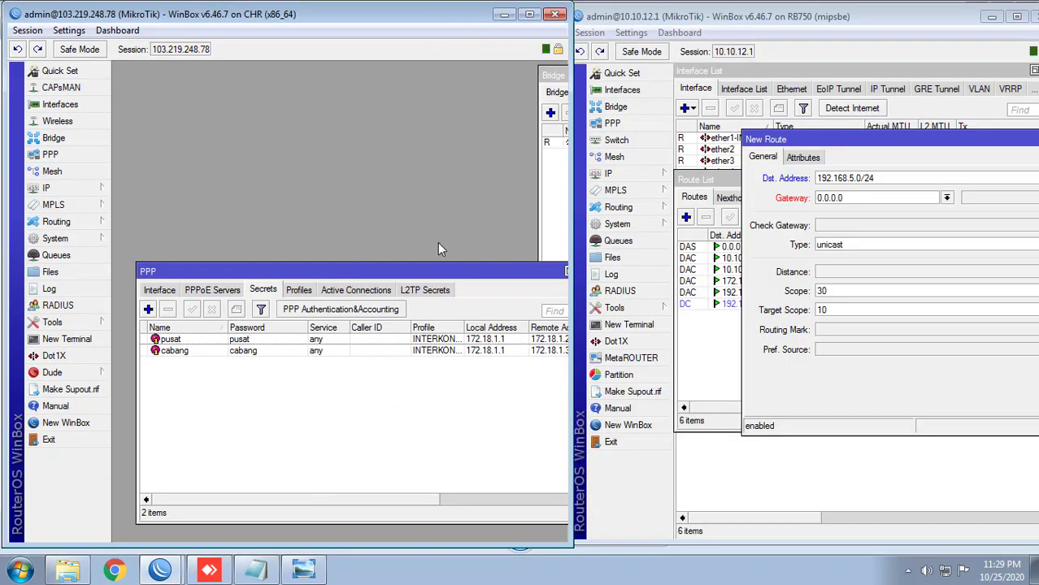
pyautogui.click(546, 179)
pyautogui.press('Escape')
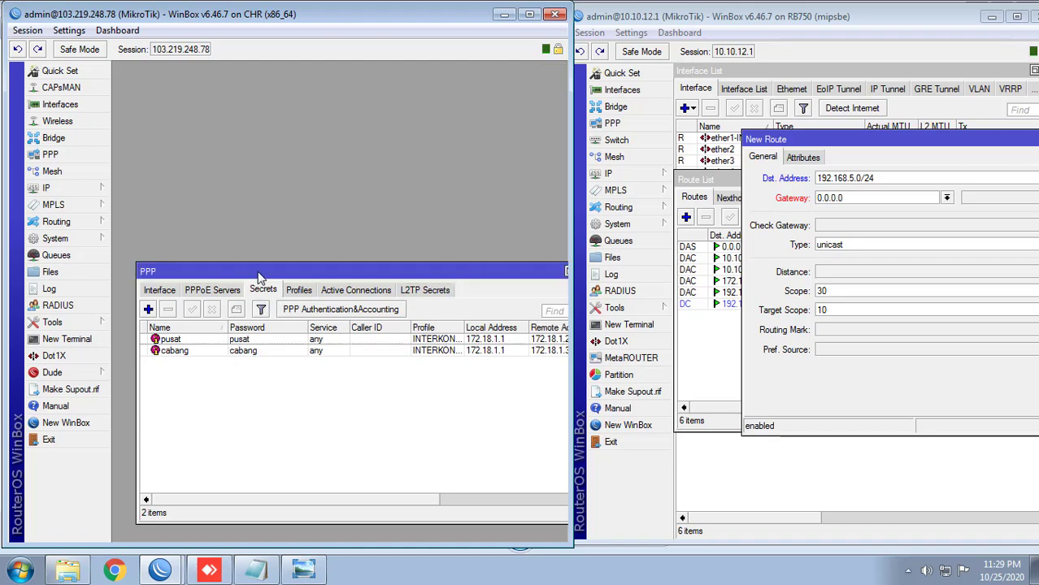
pyautogui.moveTo(258, 271); pyautogui.dragTo(242, 261)
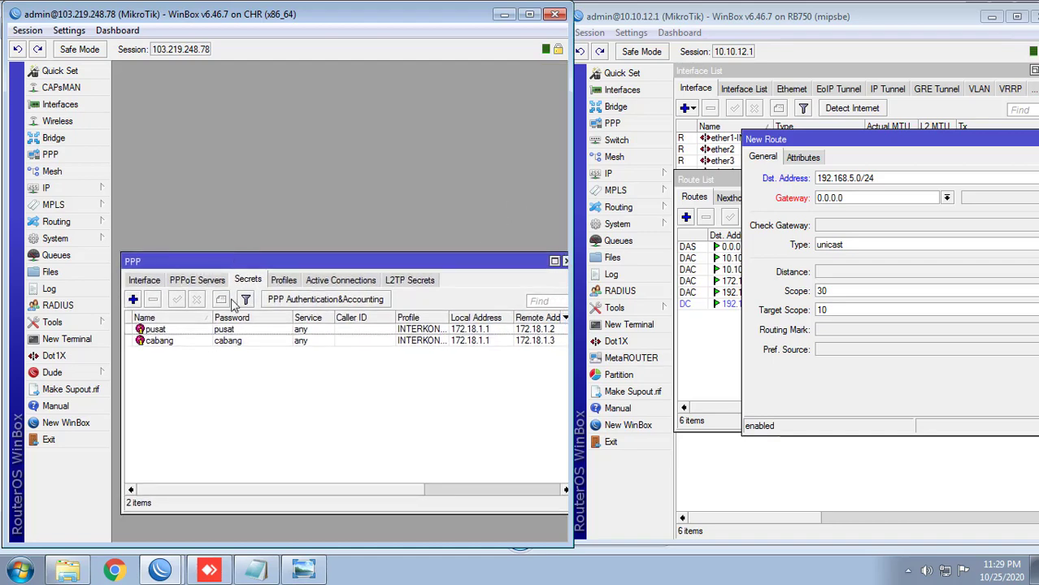
pyautogui.doubleClick(185, 334)
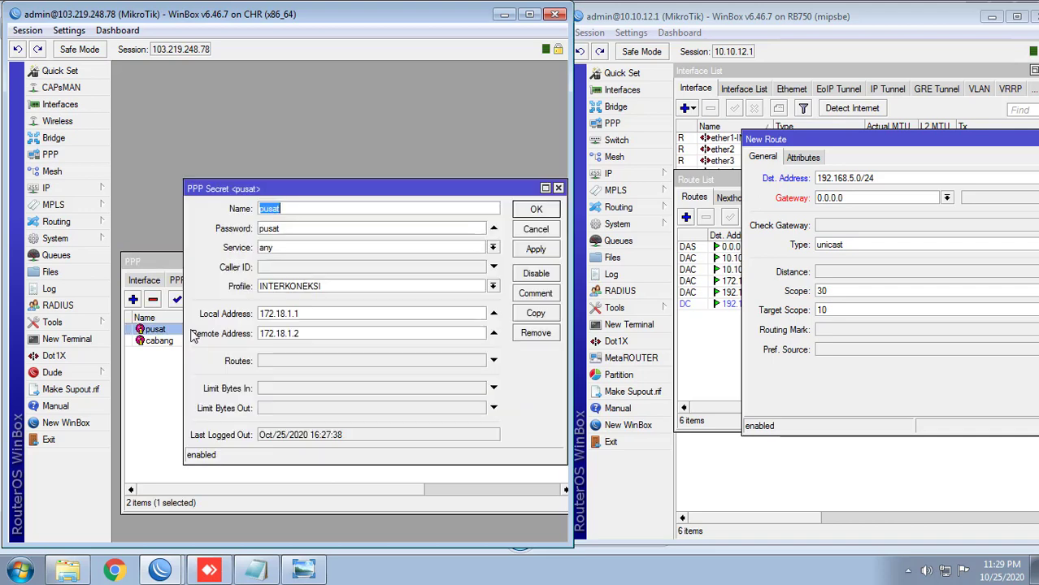
pyautogui.moveTo(302, 333); pyautogui.dragTo(262, 336)
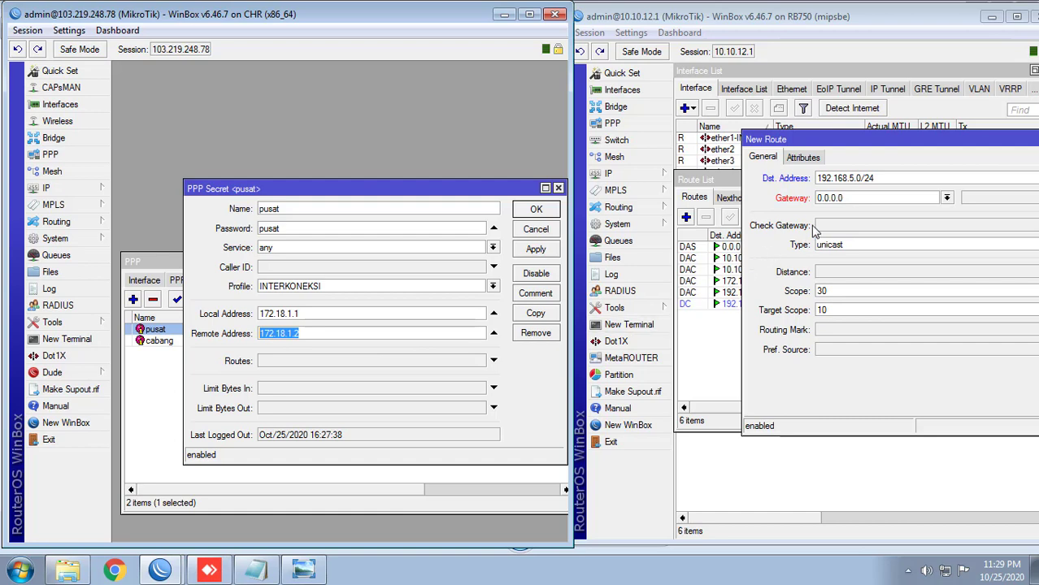
# Step: Set the route gateway to 172.18.1.2, apply the 192.168.5.0/24 route, and close the route windows
pyautogui.click(850, 199)
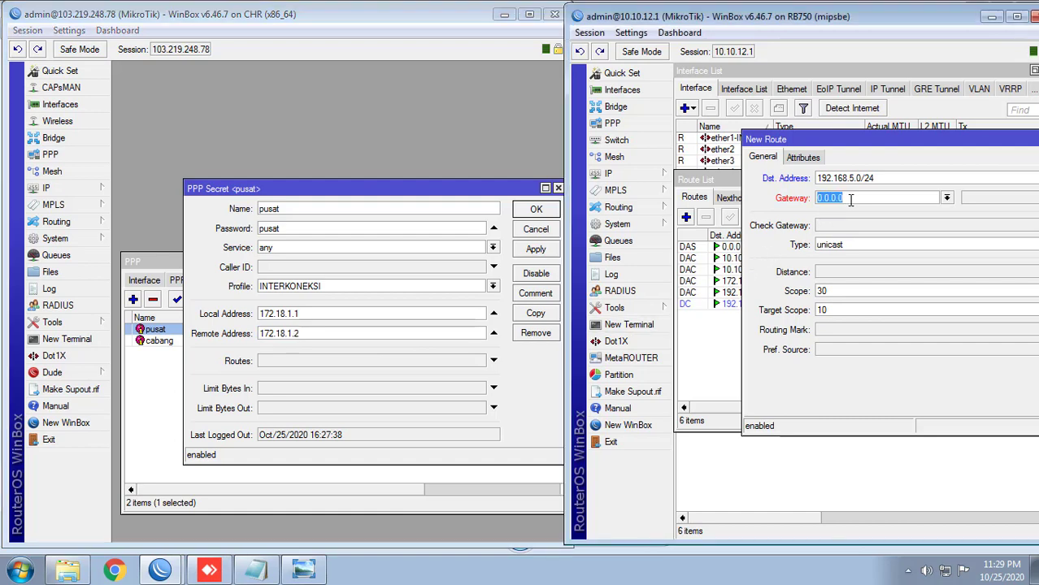
pyautogui.write('172.18.1.2')
pyautogui.moveTo(852, 139); pyautogui.dragTo(810, 135)
pyautogui.moveTo(795, 21); pyautogui.dragTo(581, 22)
pyautogui.moveTo(906, 246); pyautogui.dragTo(1038, 247)
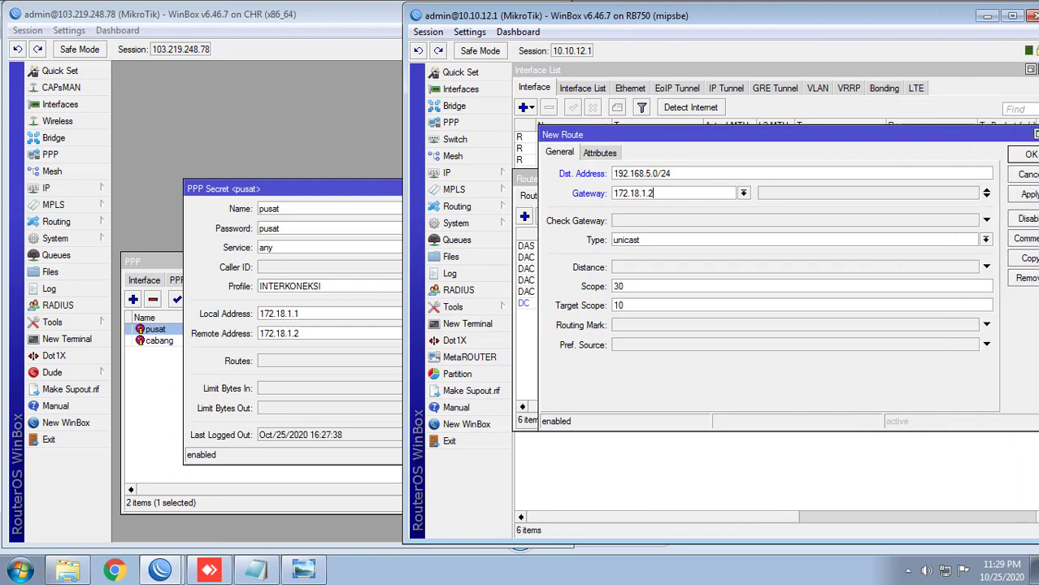
pyautogui.click(1027, 196)
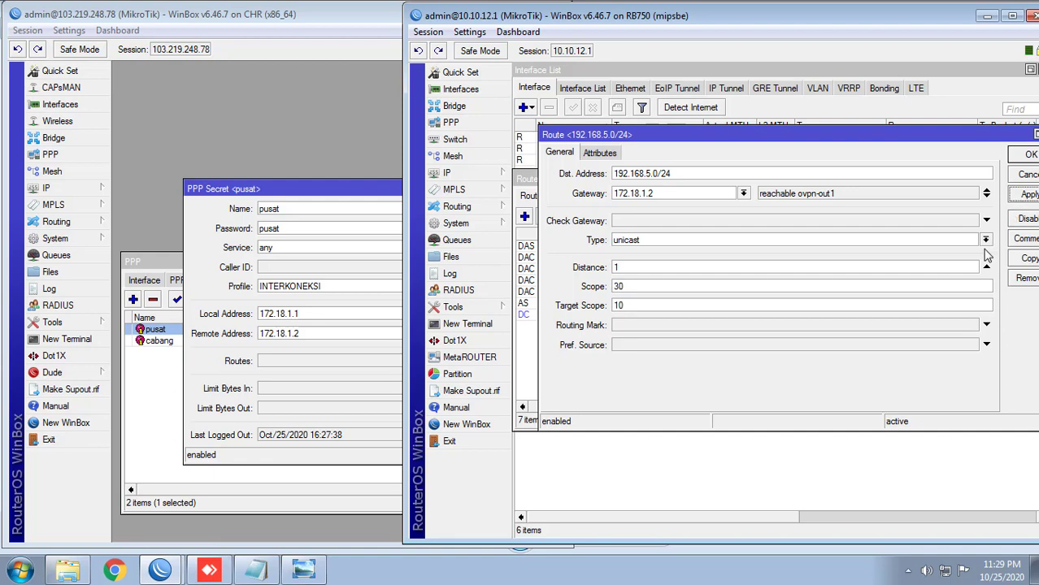
pyautogui.press('Escape')
pyautogui.press('Escape')
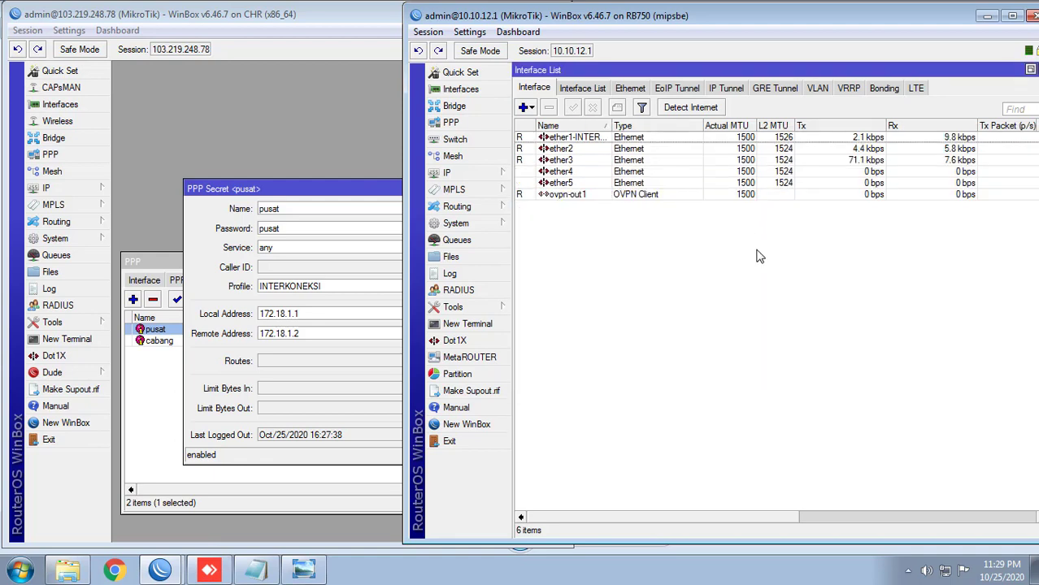
pyautogui.press('Escape')
# Step: In the remote desktop session, start a new route from the head router's IP Routes list
pyautogui.click(209, 570)
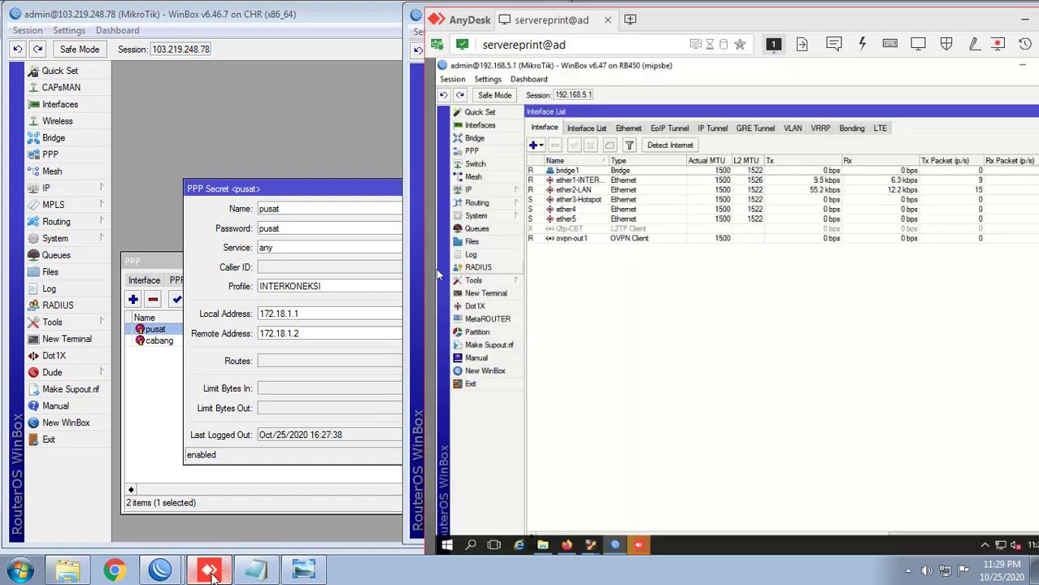
pyautogui.moveTo(700, 22)
pyautogui.mouseDown()
pyautogui.moveTo(401, 25)
pyautogui.moveTo(729, 26)
pyautogui.moveTo(712, 27)
pyautogui.mouseUp()
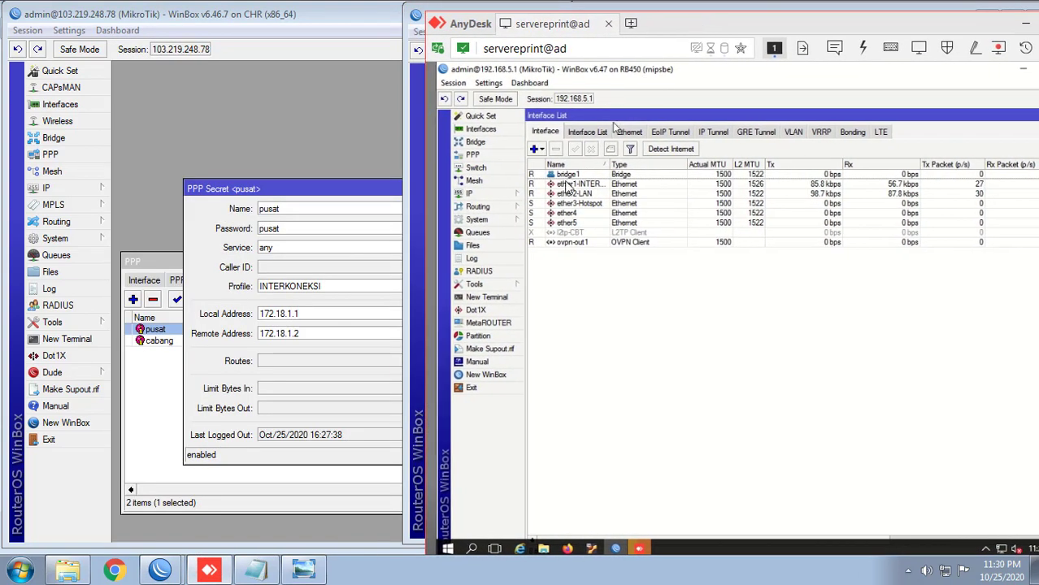
pyautogui.click(499, 195)
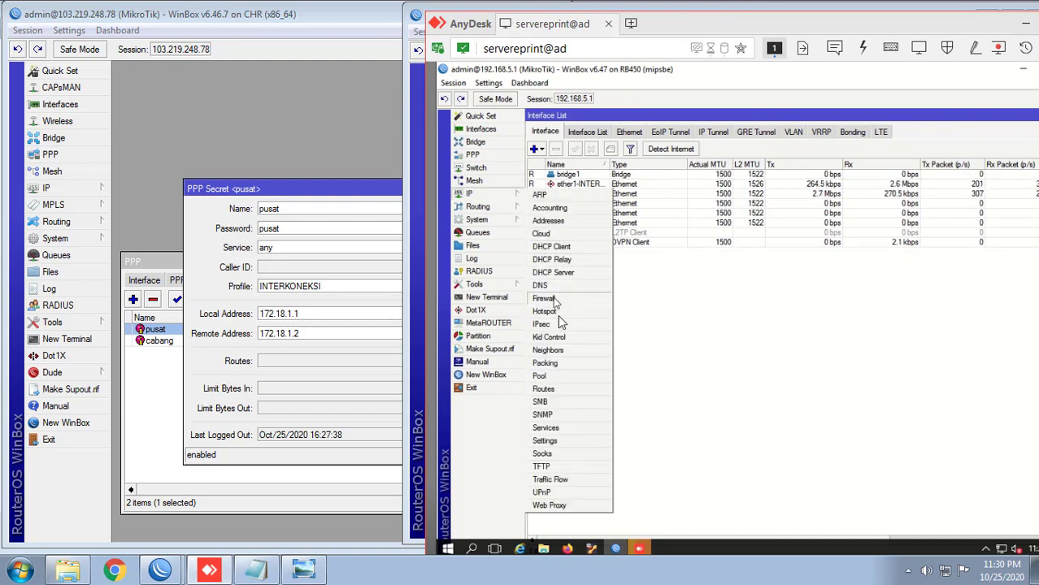
pyautogui.click(573, 390)
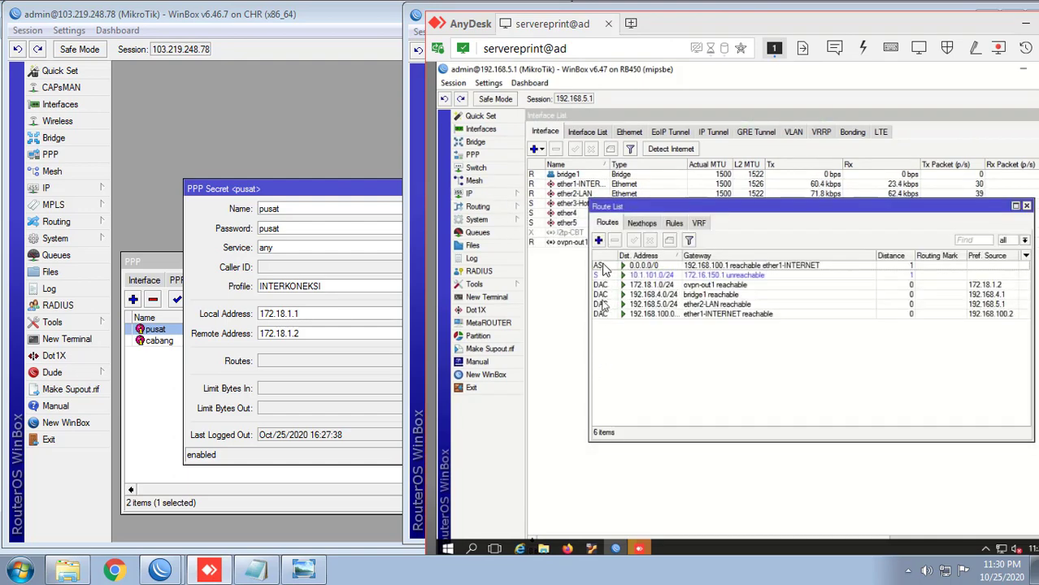
pyautogui.click(599, 241)
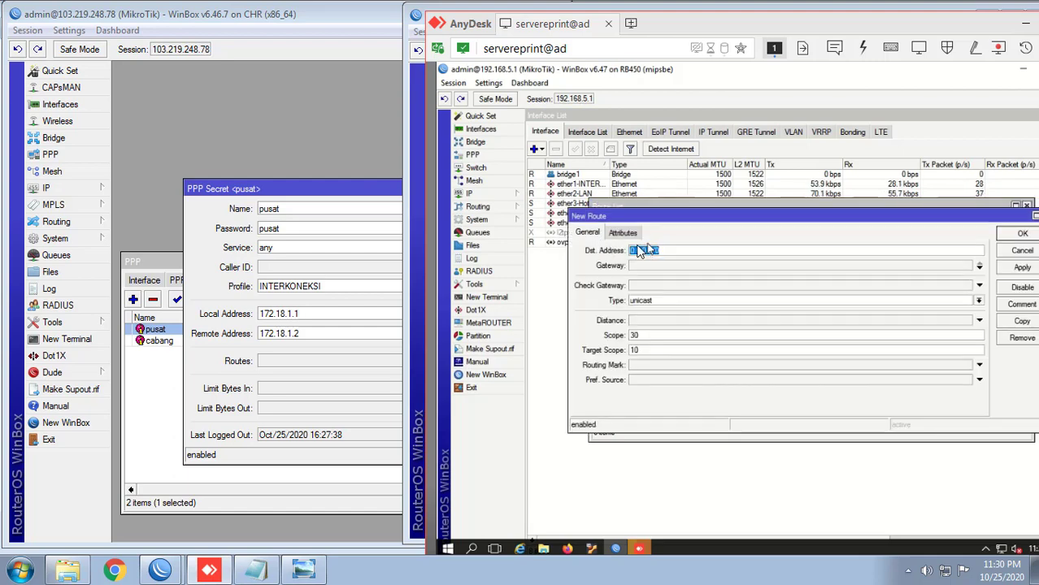
# Step: Move the topology diagram aside and set the route destination to 10.10.12.0/24
pyautogui.click(304, 570)
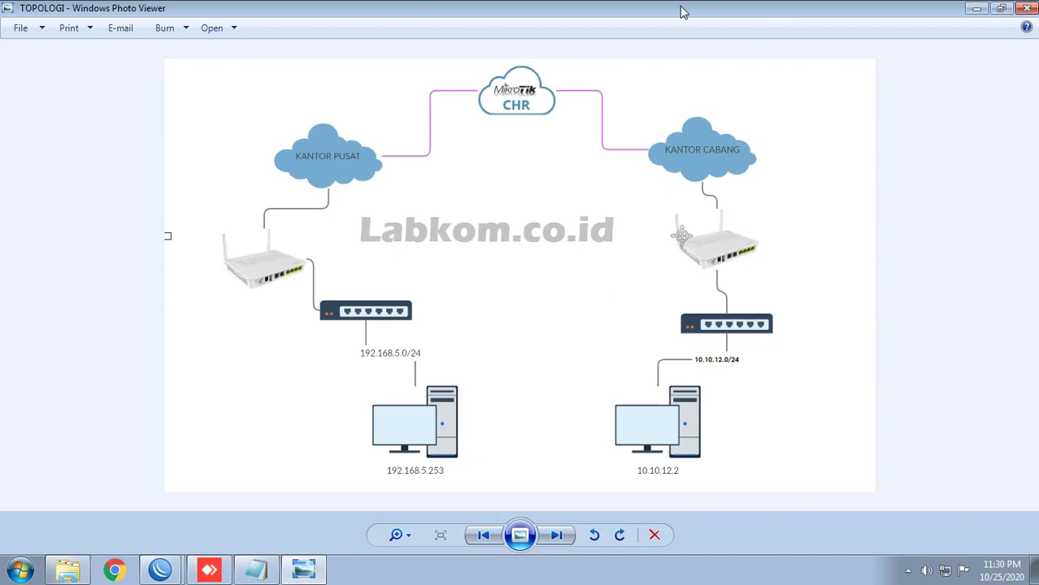
pyautogui.doubleClick(589, 15)
pyautogui.click(591, 16)
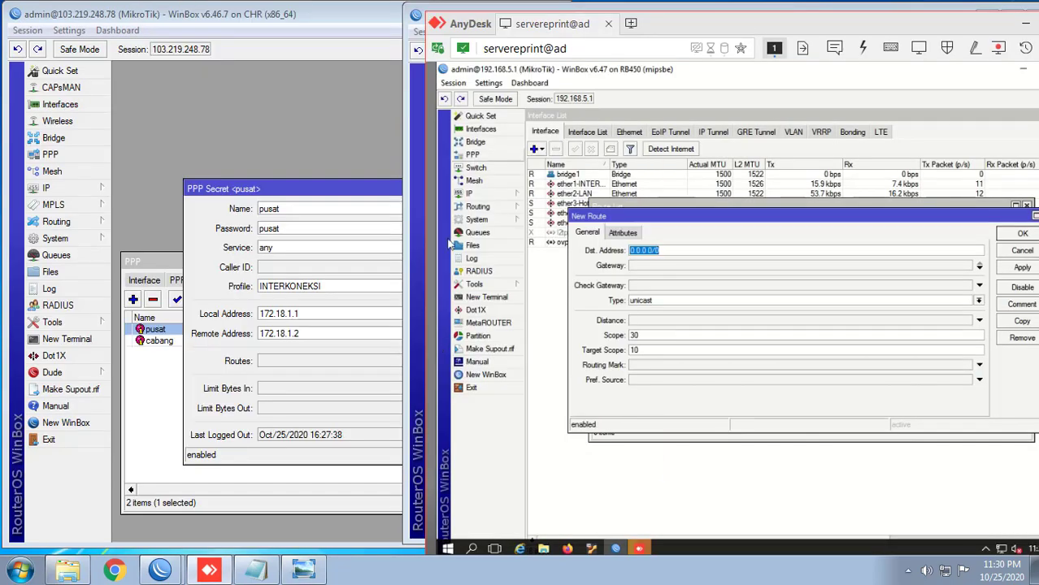
pyautogui.click(321, 575)
pyautogui.moveTo(556, 17); pyautogui.dragTo(337, 37)
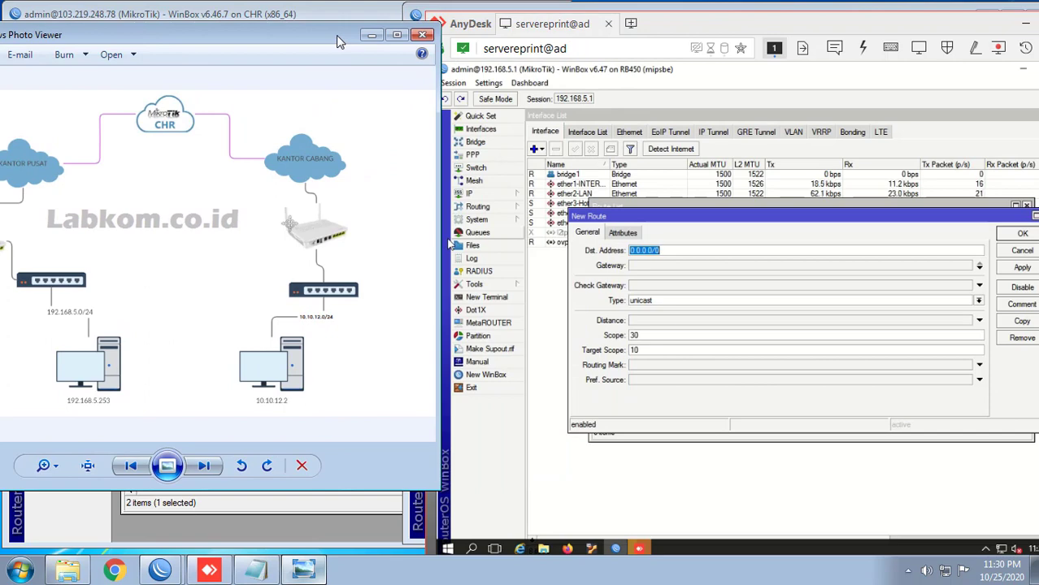
pyautogui.click(680, 251)
pyautogui.write('10')
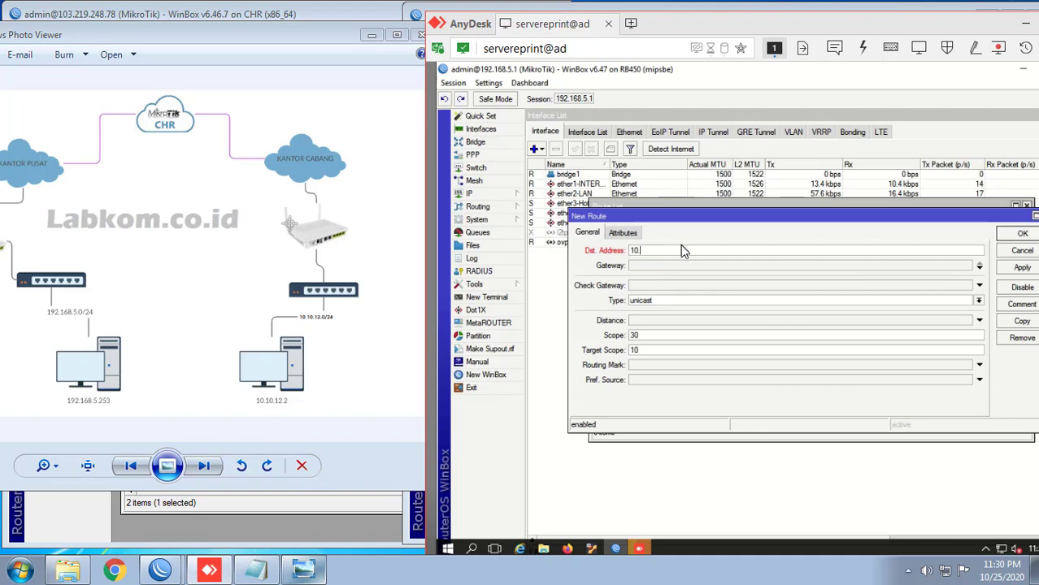
pyautogui.write('.10.12.0')
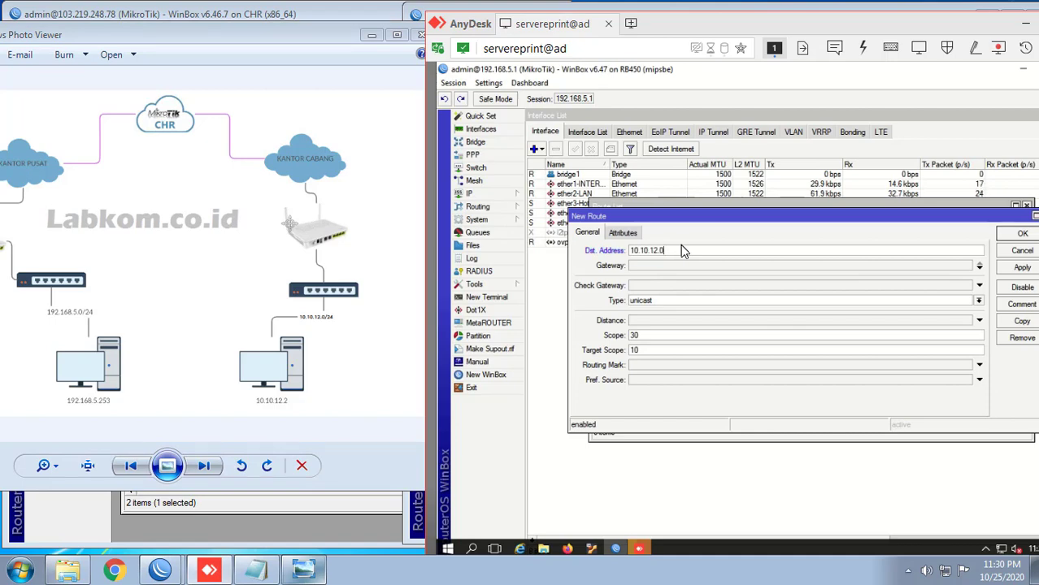
pyautogui.write('/24')
# Step: Copy the cabang secret's remote address 172.18.1.3 from the CHR's PPP secrets
pyautogui.click(669, 265)
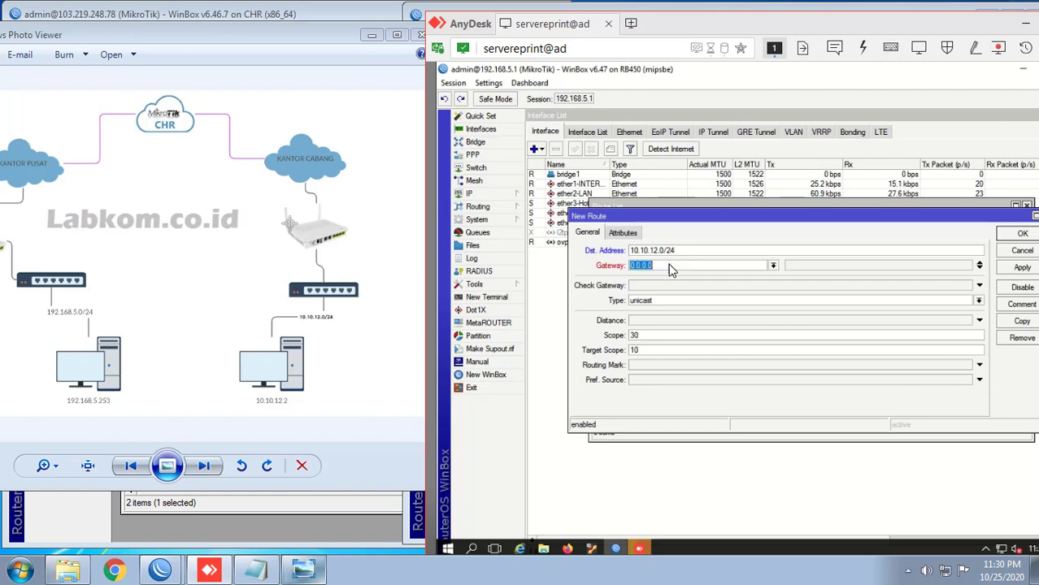
pyautogui.click(366, 166)
pyautogui.click(378, 37)
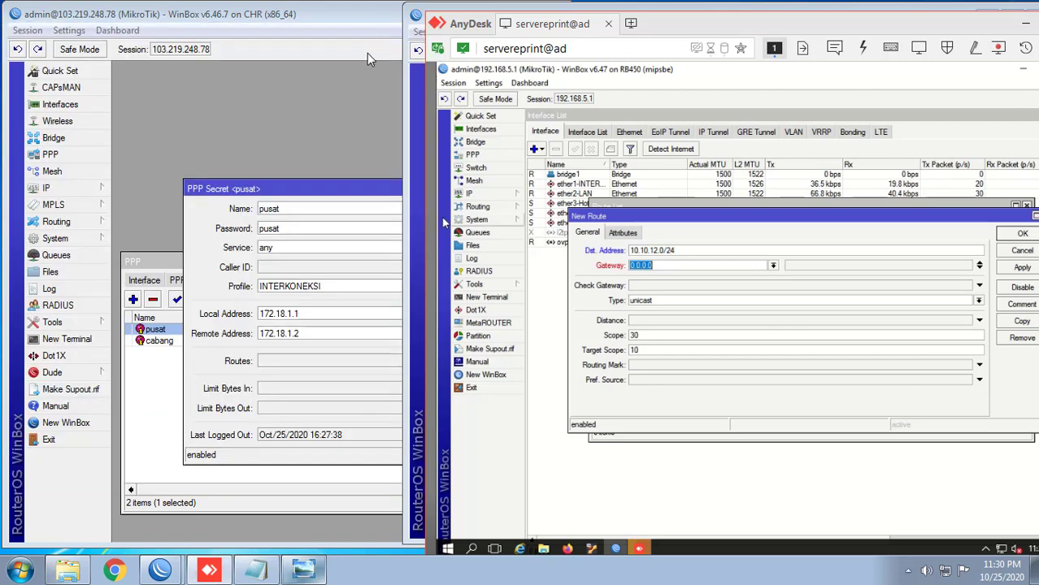
pyautogui.click(327, 190)
pyautogui.press('Escape')
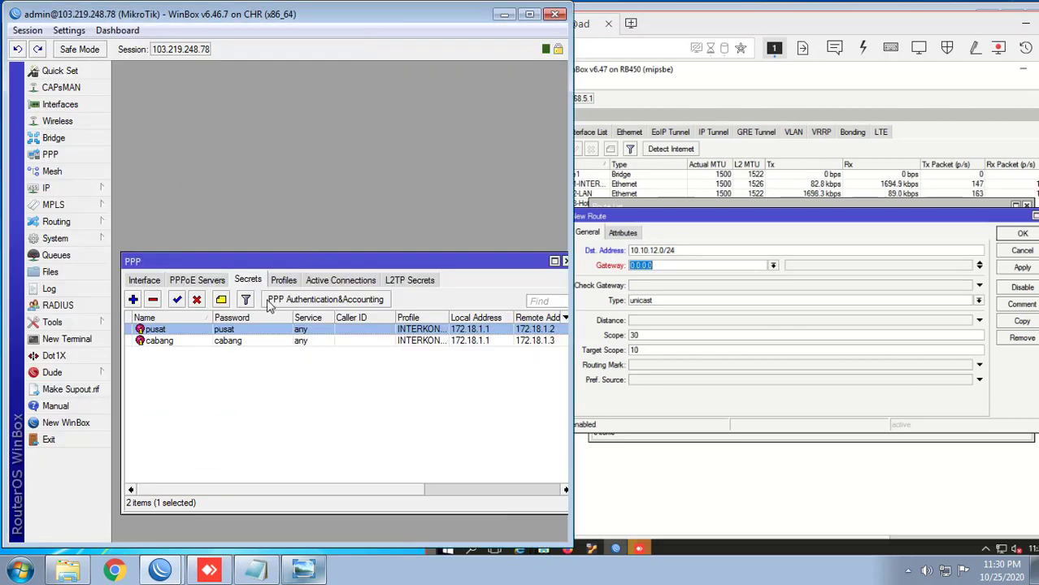
pyautogui.doubleClick(248, 340)
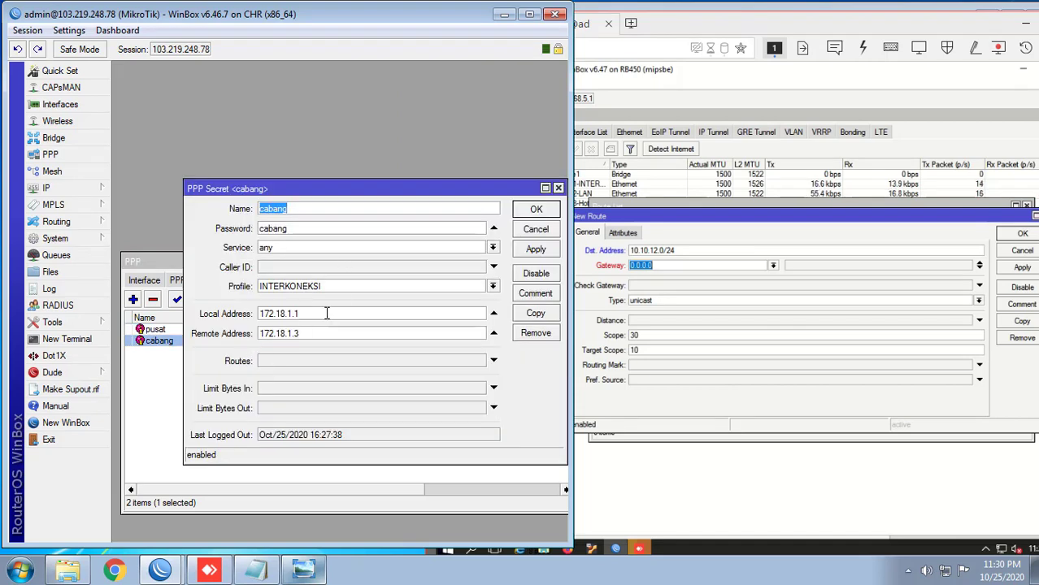
pyautogui.moveTo(332, 195); pyautogui.dragTo(284, 170)
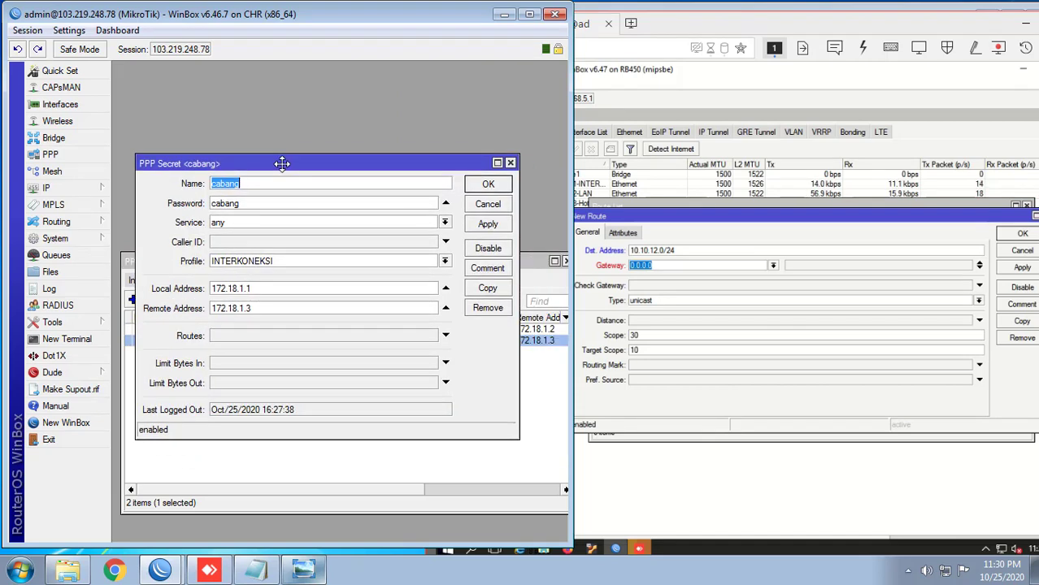
pyautogui.doubleClick(255, 306)
pyautogui.hotkey('ctrl', 'c')
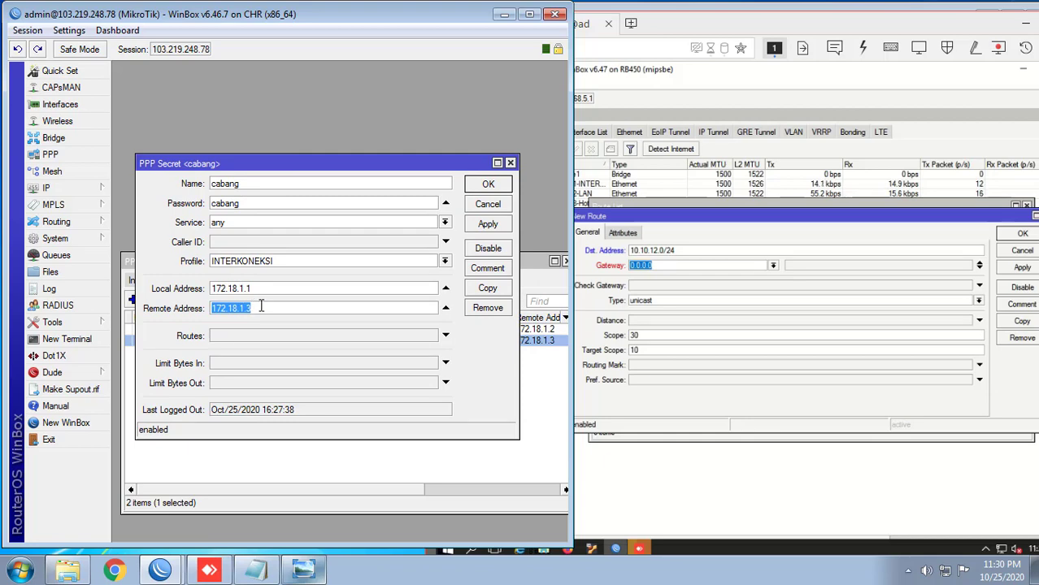
# Step: Paste 172.18.1.3 as the gateway, save the 10.10.12.0/24 route, and show the IP address list
pyautogui.click(673, 234)
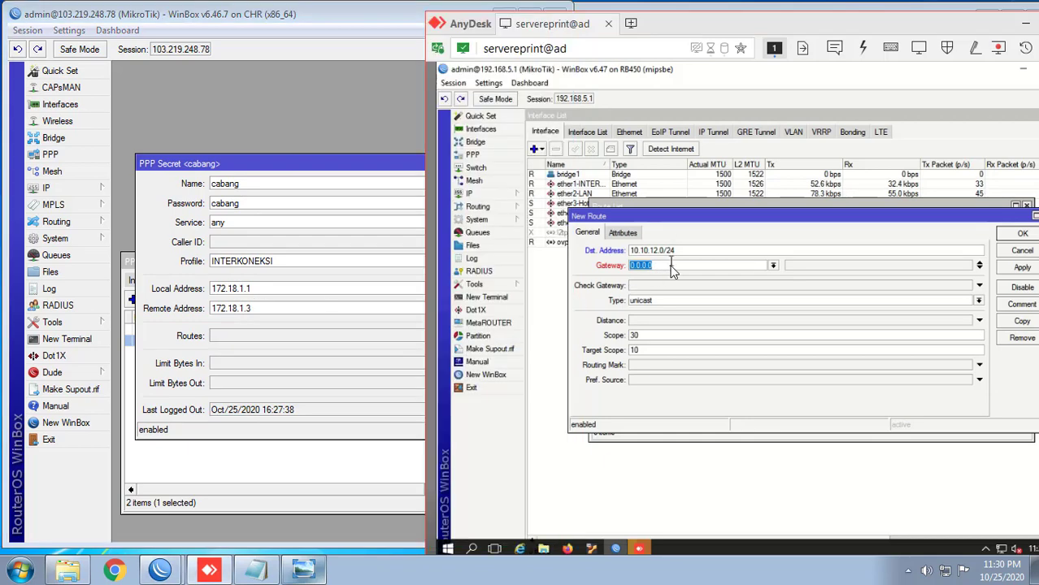
pyautogui.hotkey('ctrl', 'v')
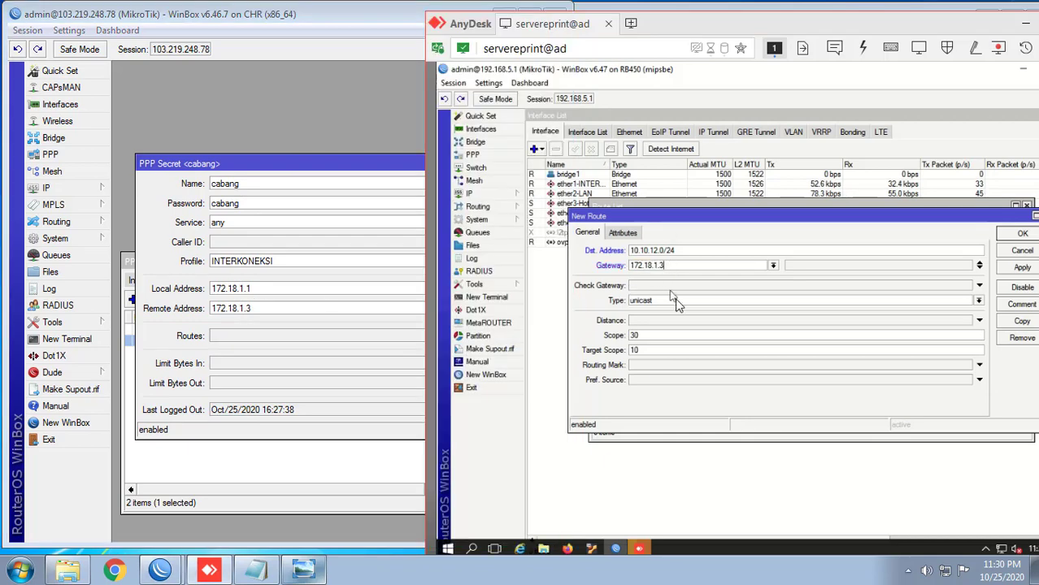
pyautogui.click(1013, 268)
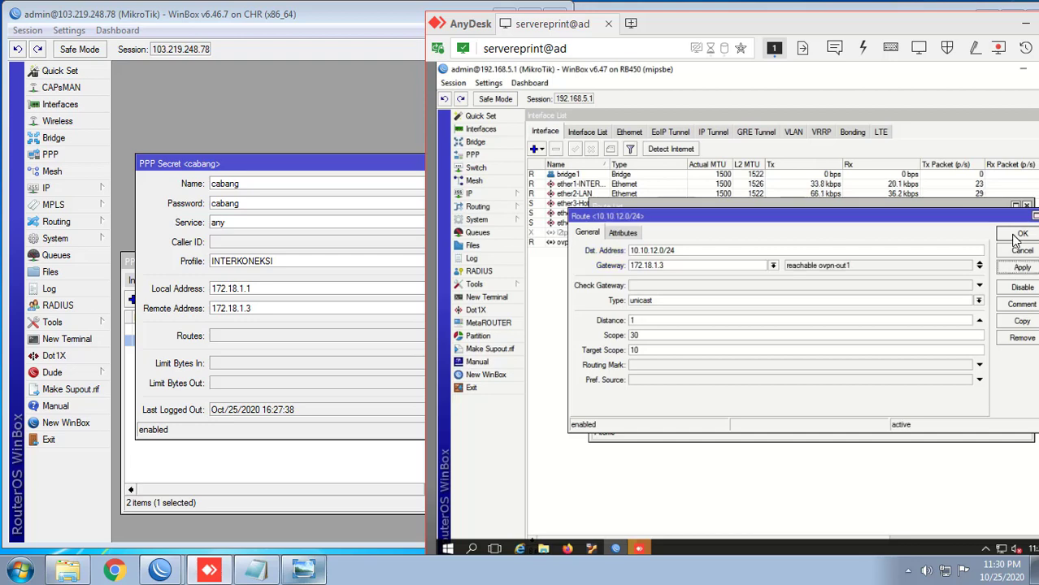
pyautogui.click(1021, 235)
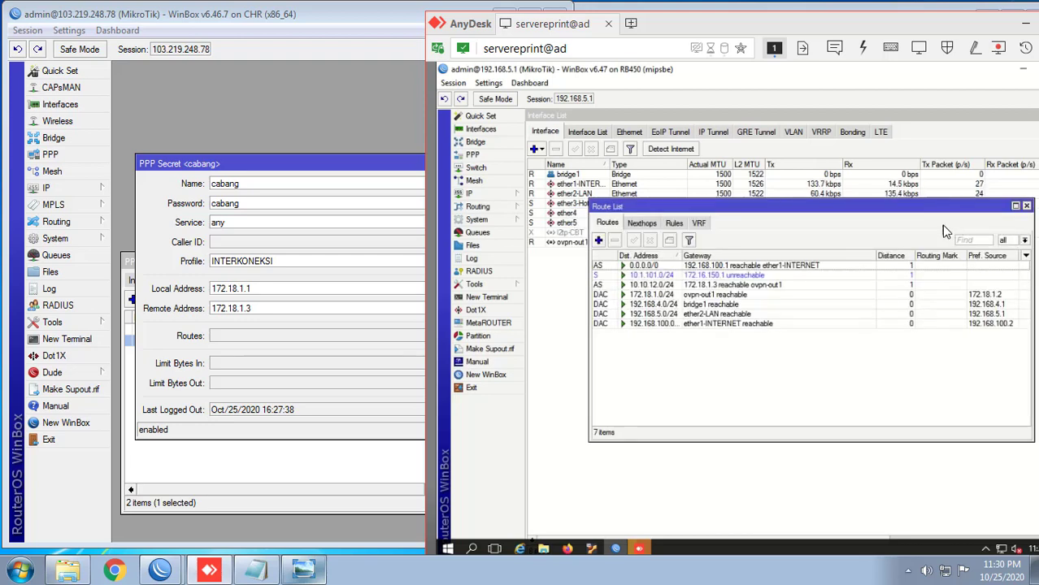
pyautogui.click(509, 195)
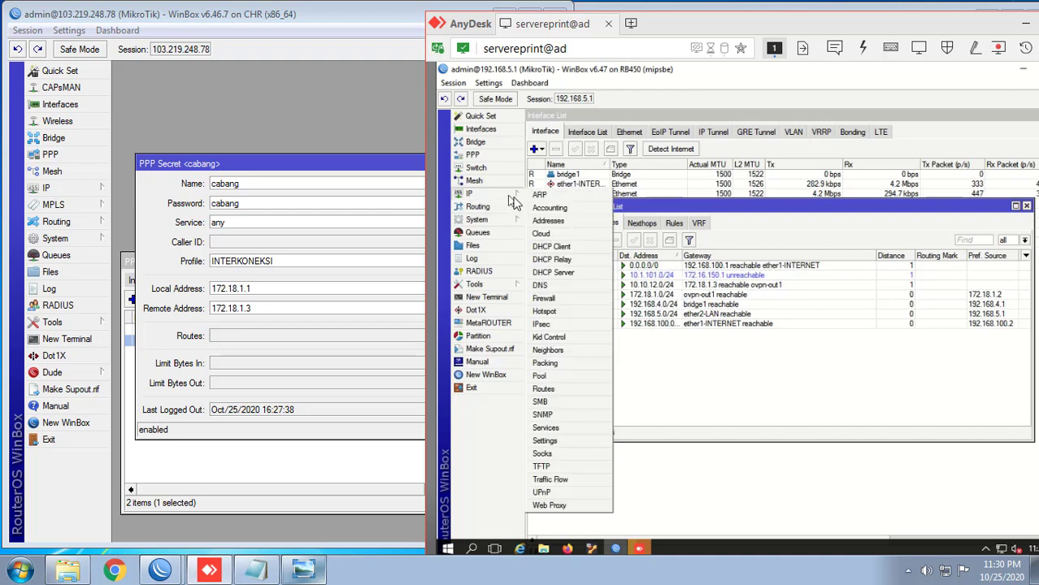
pyautogui.click(566, 221)
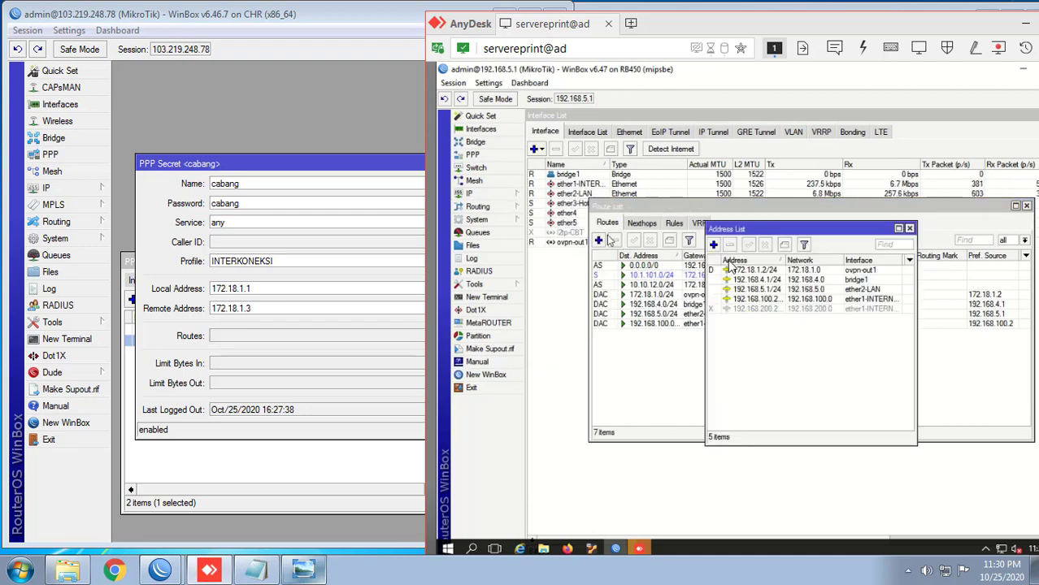
pyautogui.moveTo(752, 234); pyautogui.dragTo(892, 165)
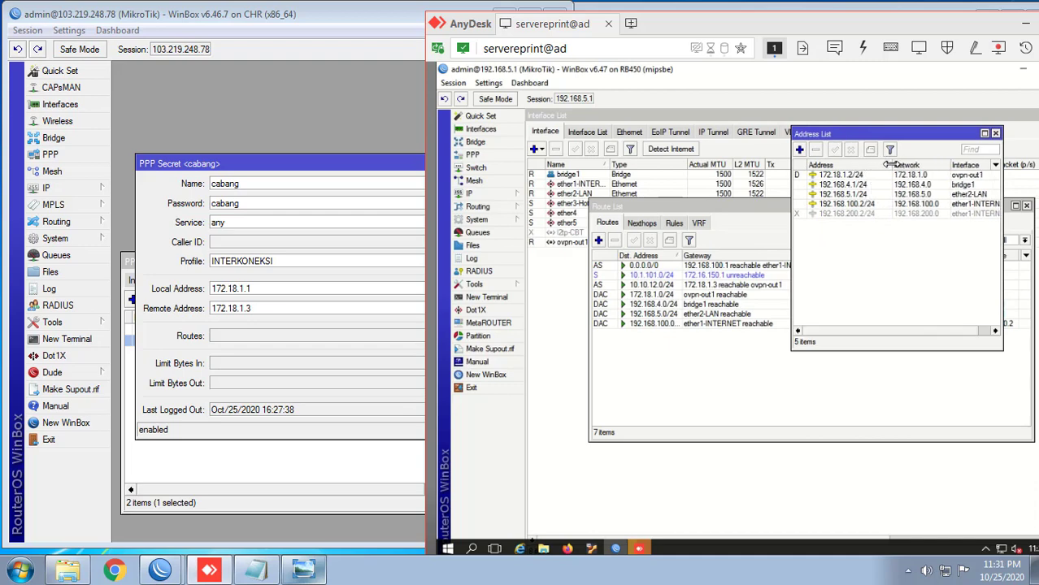
# Step: Open a terminal on the head router and ping 172.18.1.1
pyautogui.click(498, 298)
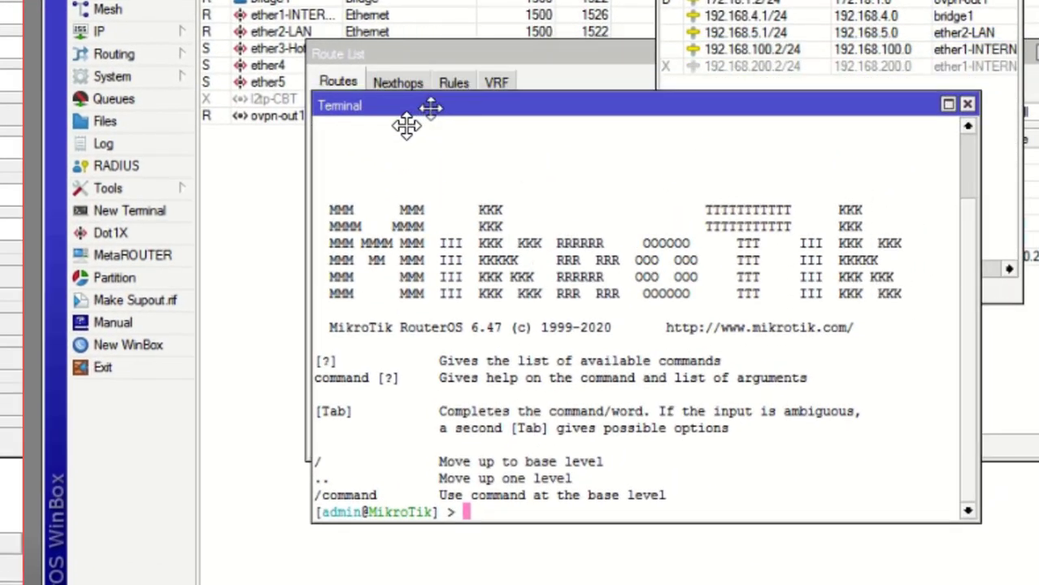
pyautogui.moveTo(431, 108); pyautogui.dragTo(399, 124)
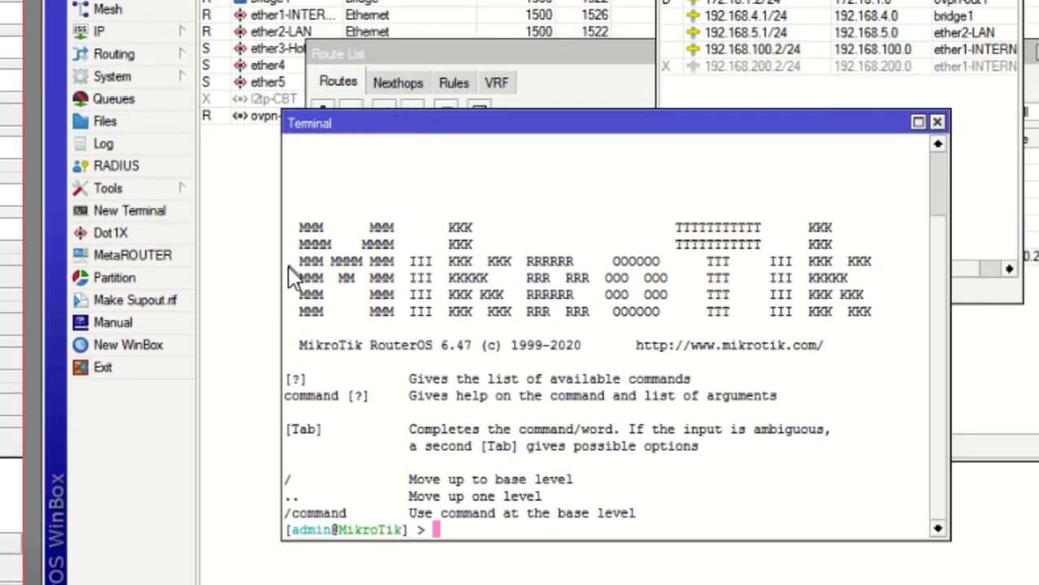
pyautogui.write('1')
pyautogui.press('BackSpace')
pyautogui.write('ping 172.')
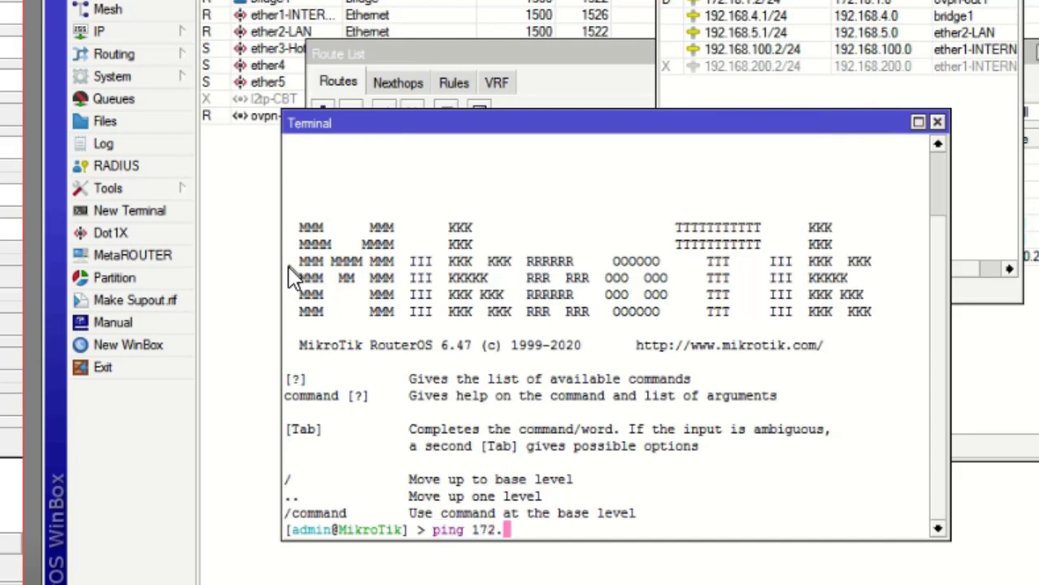
pyautogui.write('18.1.1')
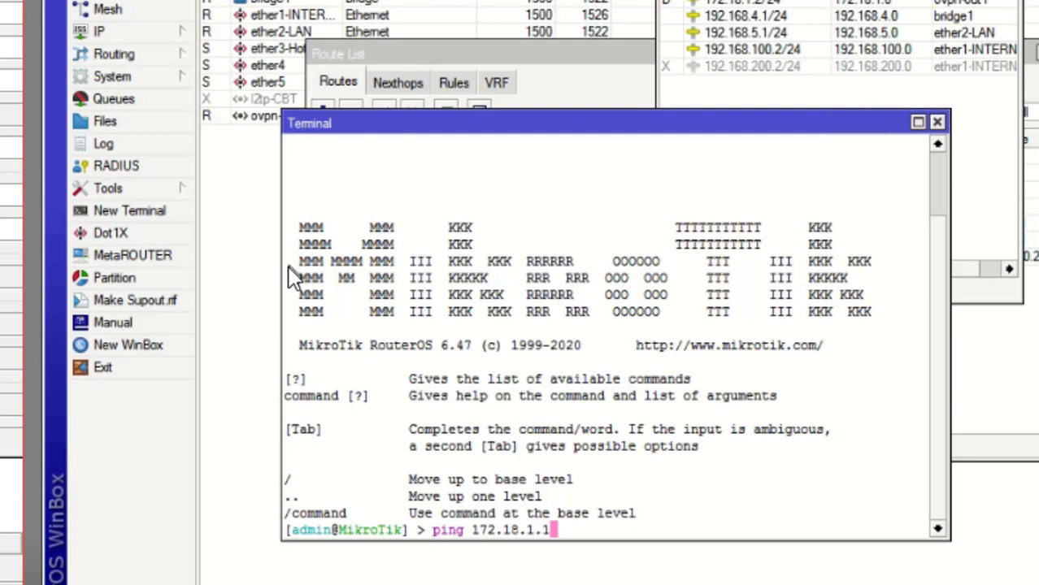
pyautogui.press('Return')
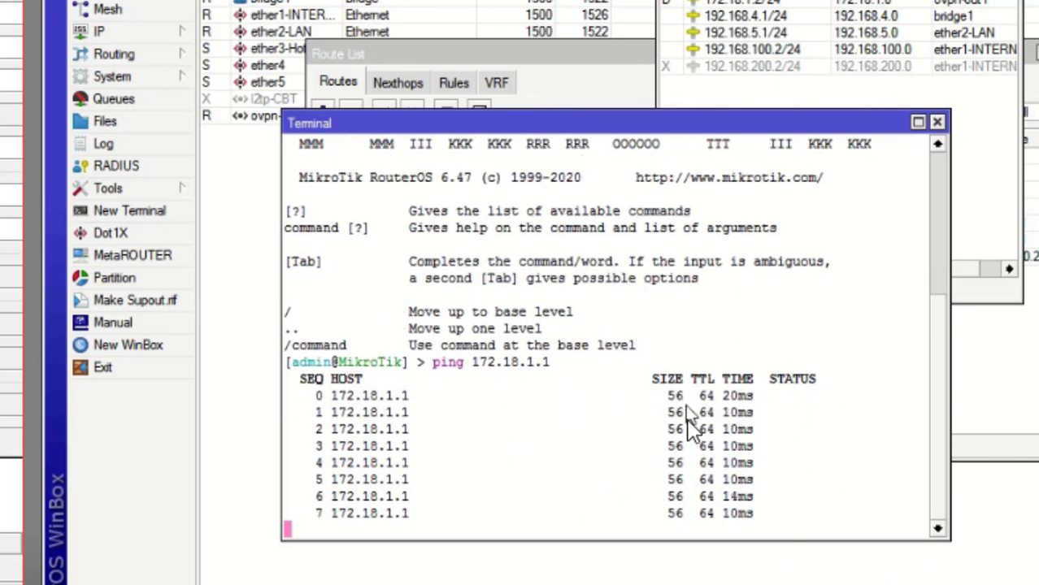
pyautogui.hotkey('ctrl', 'c')
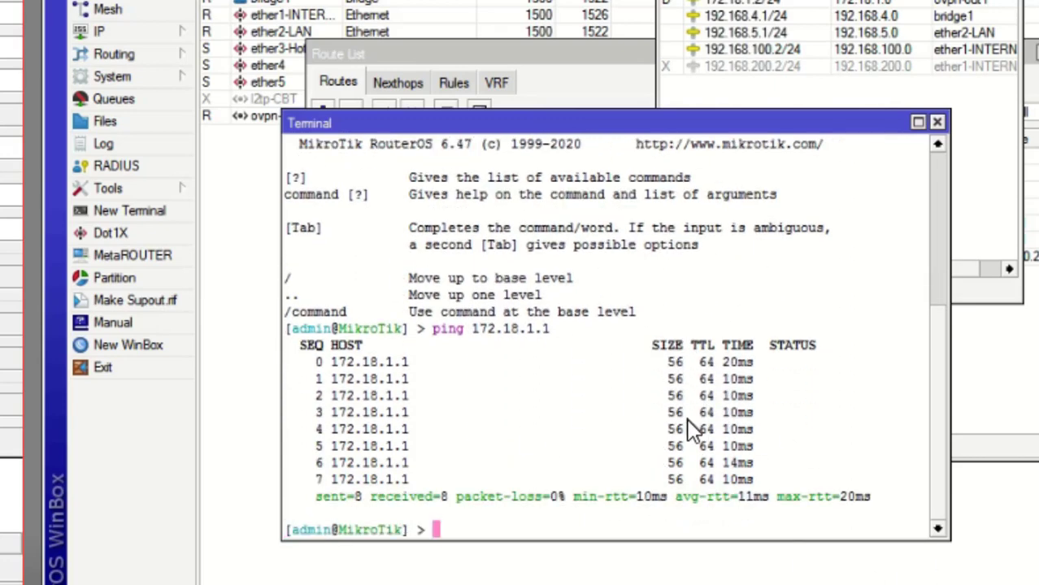
# Step: Ping the branch tunnel address 172.18.1.3 and check the summary
pyautogui.write('ping 172.18.1')
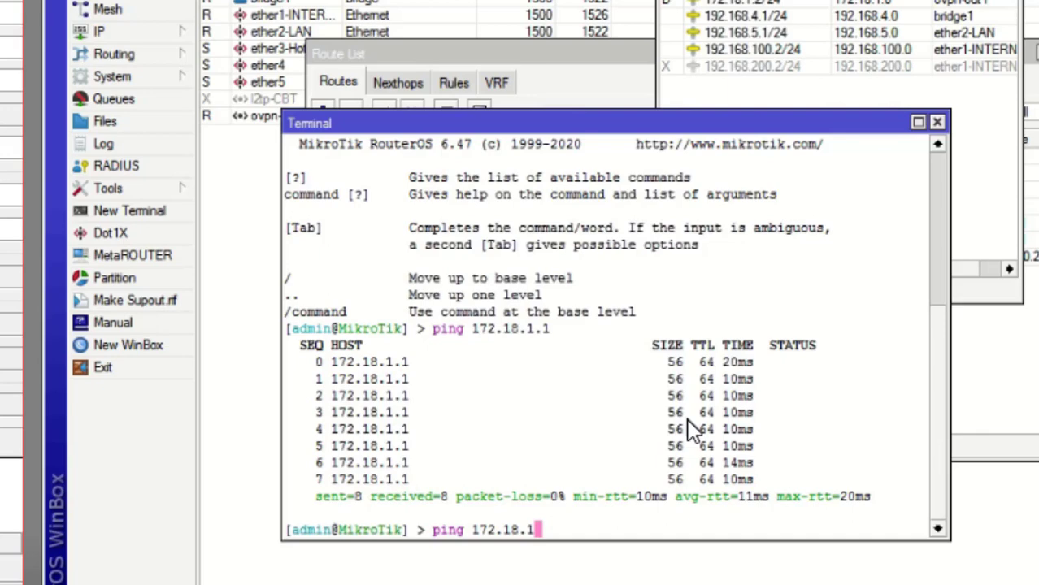
pyautogui.write('.3')
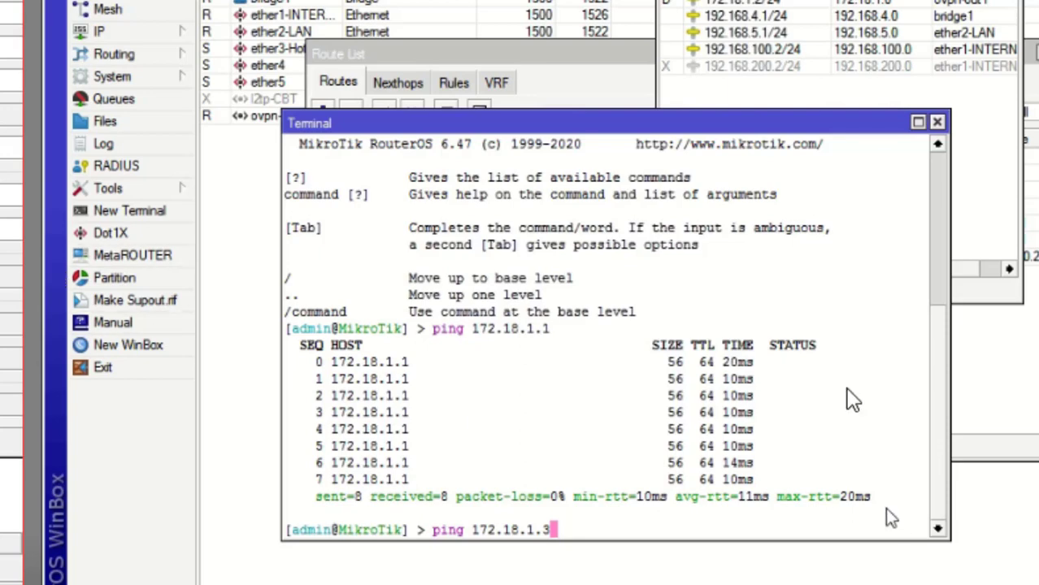
pyautogui.press('Return')
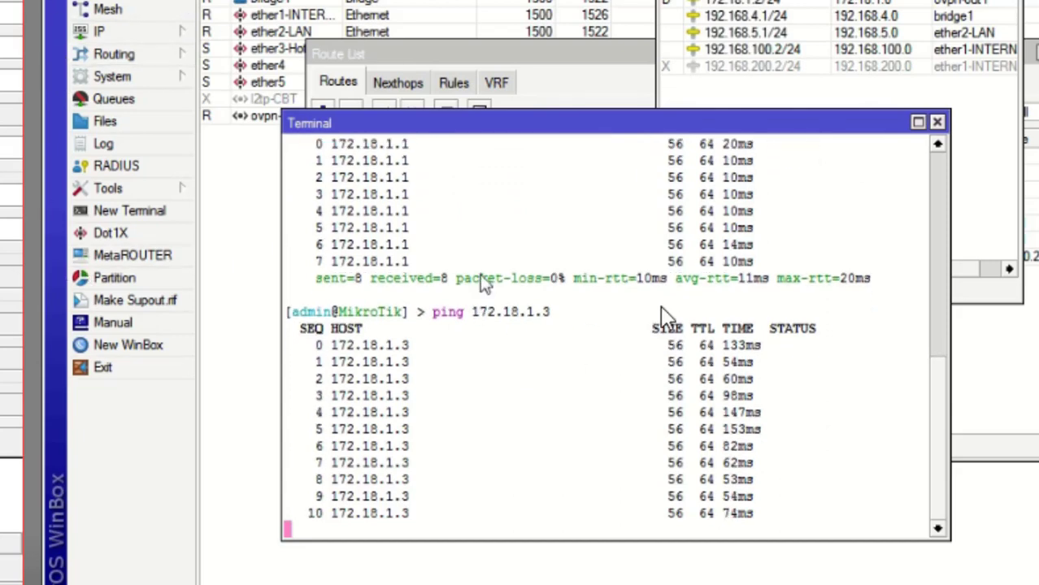
pyautogui.moveTo(522, 124); pyautogui.dragTo(476, 133)
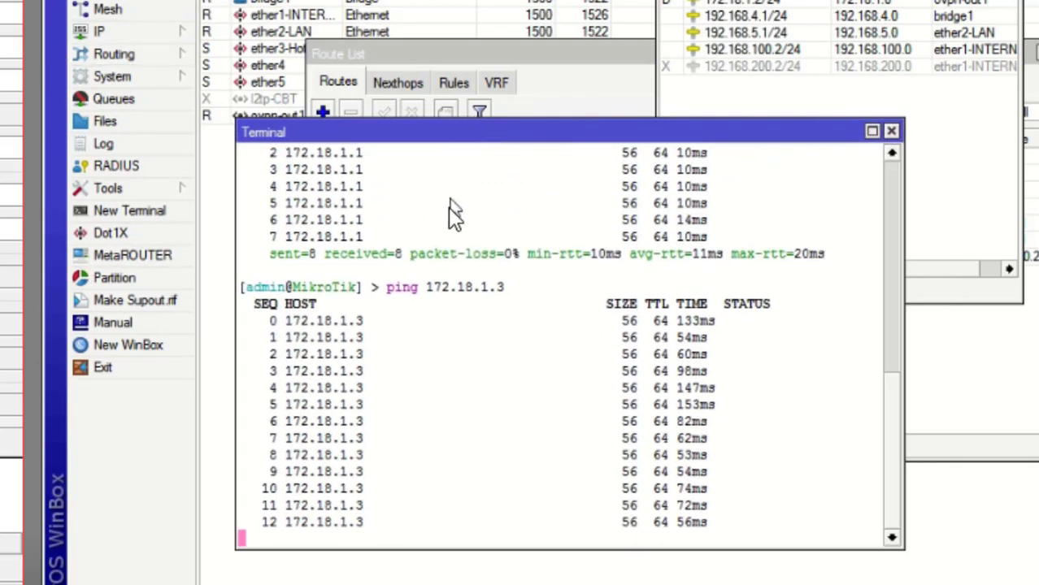
pyautogui.hotkey('ctrl', 'c')
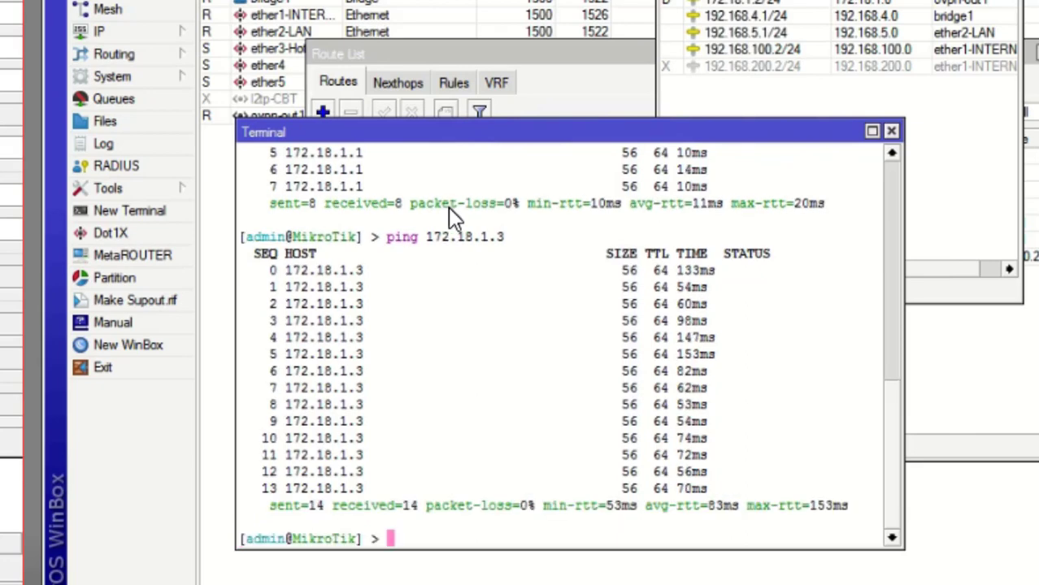
# Step: Ping 10.10.12.1 and confirm 0% packet loss
pyautogui.write('ping')
pyautogui.write('10.')
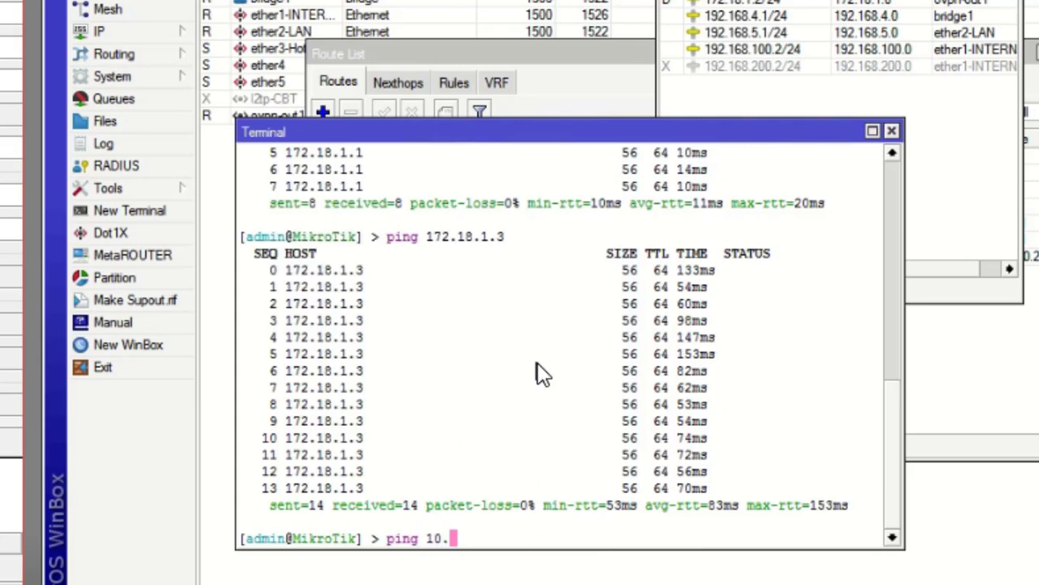
pyautogui.write('10.12.1')
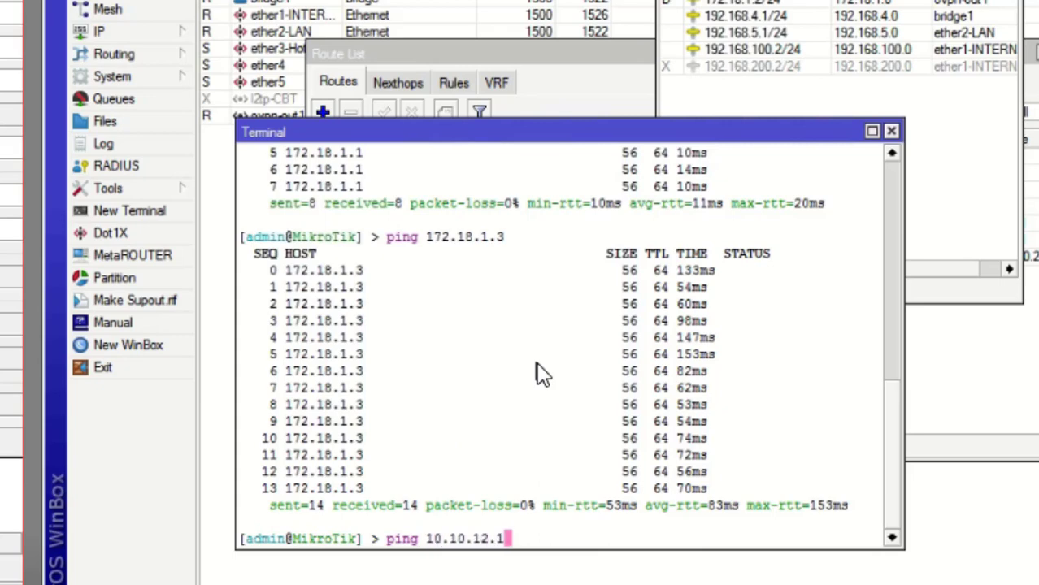
pyautogui.press('Return')
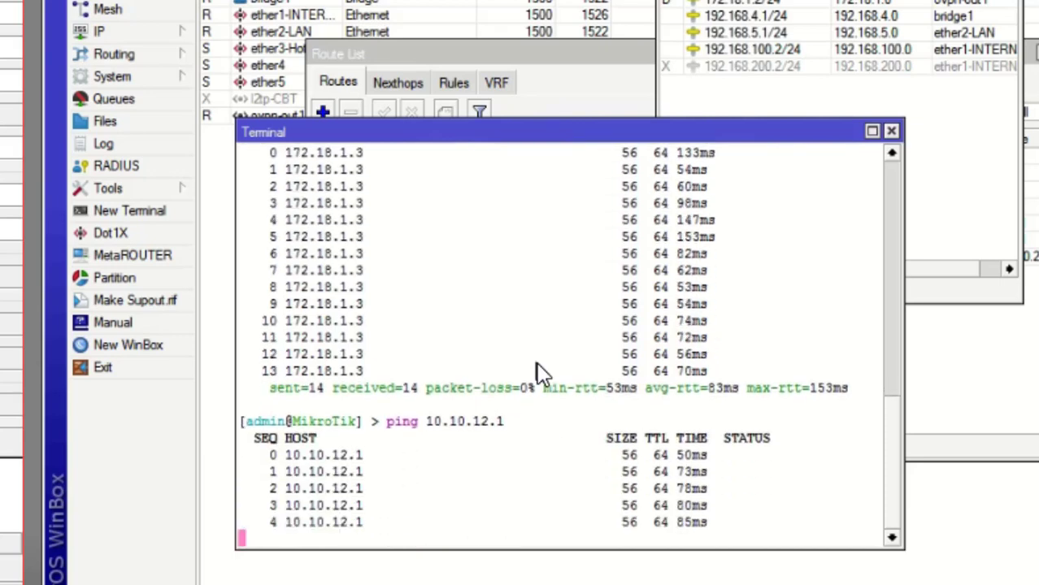
pyautogui.hotkey('ctrl', 'c')
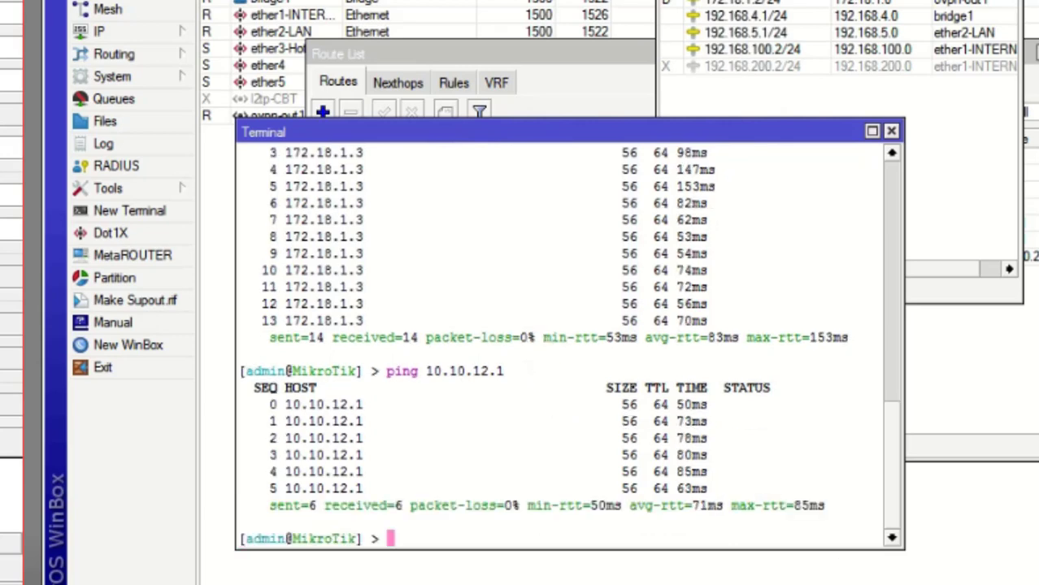
pyautogui.hotkey('alt', 'Tab')
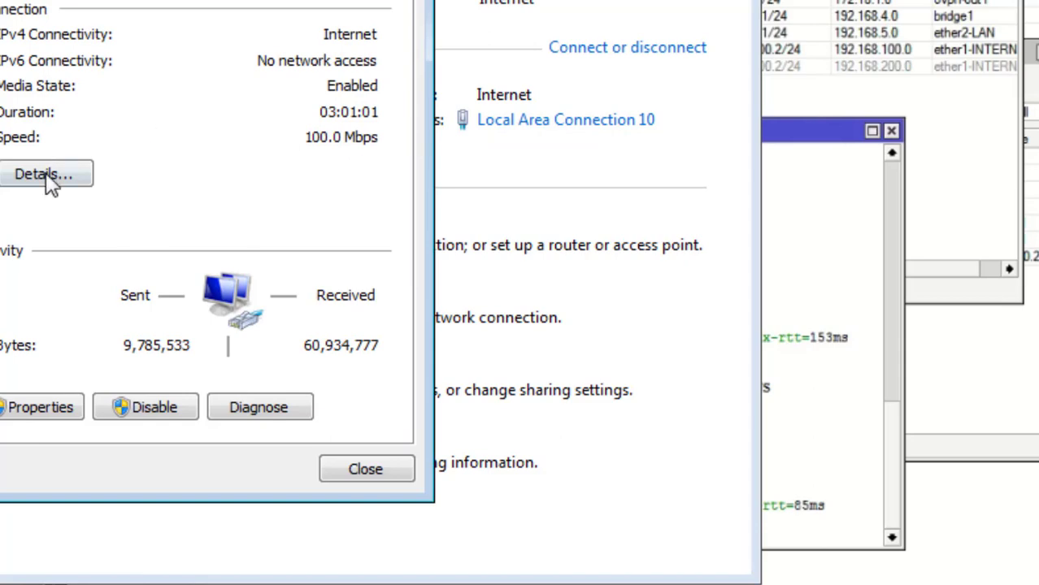
# Step: Read this PC's IPv4 address 10.10.12.2, then ping 10.10.12.2 from the router terminal
pyautogui.click(46, 172)
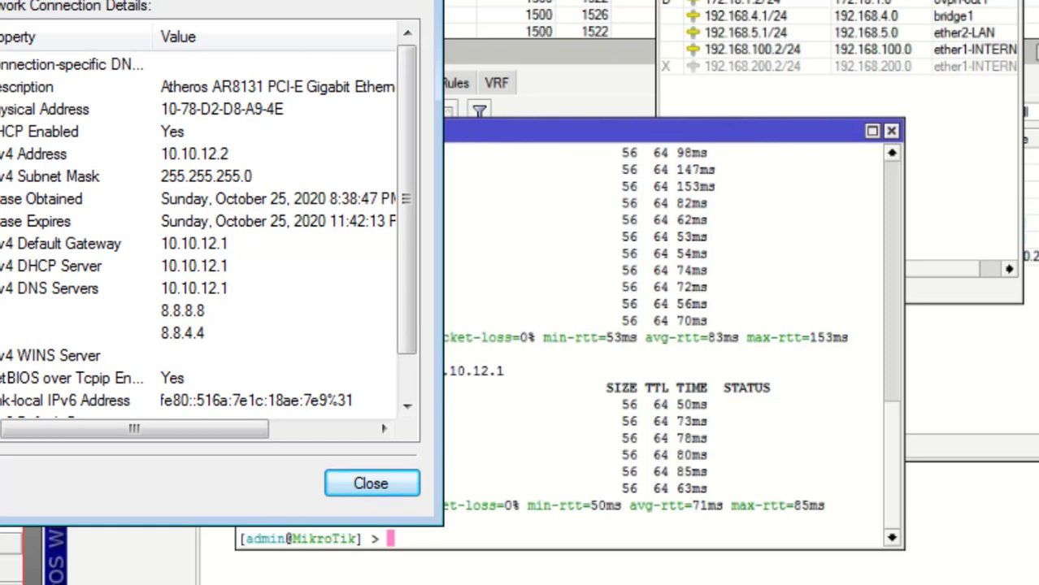
pyautogui.click(418, 0)
pyautogui.click(414, 0)
pyautogui.write('p')
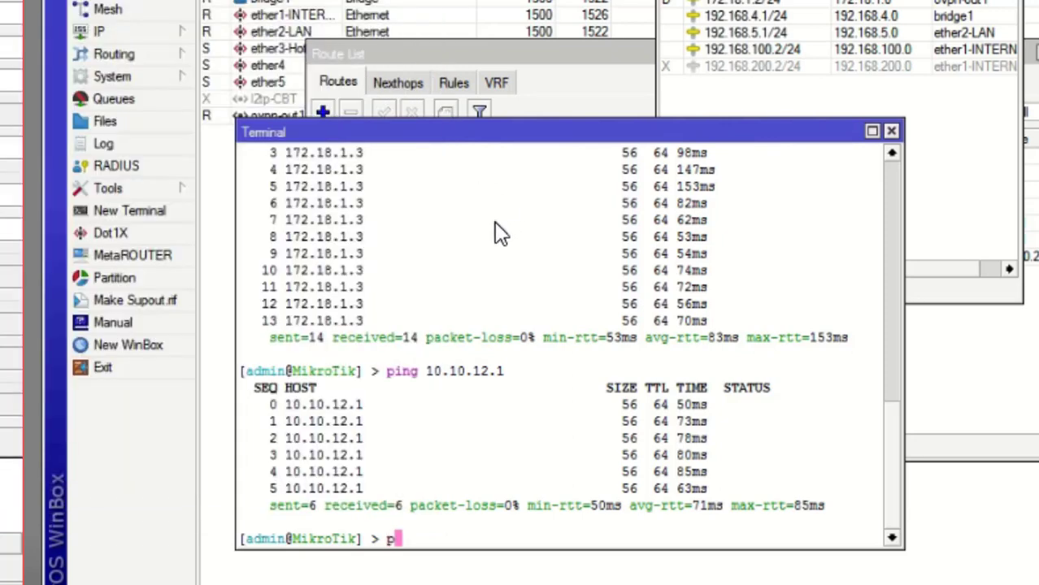
pyautogui.write('ing 10')
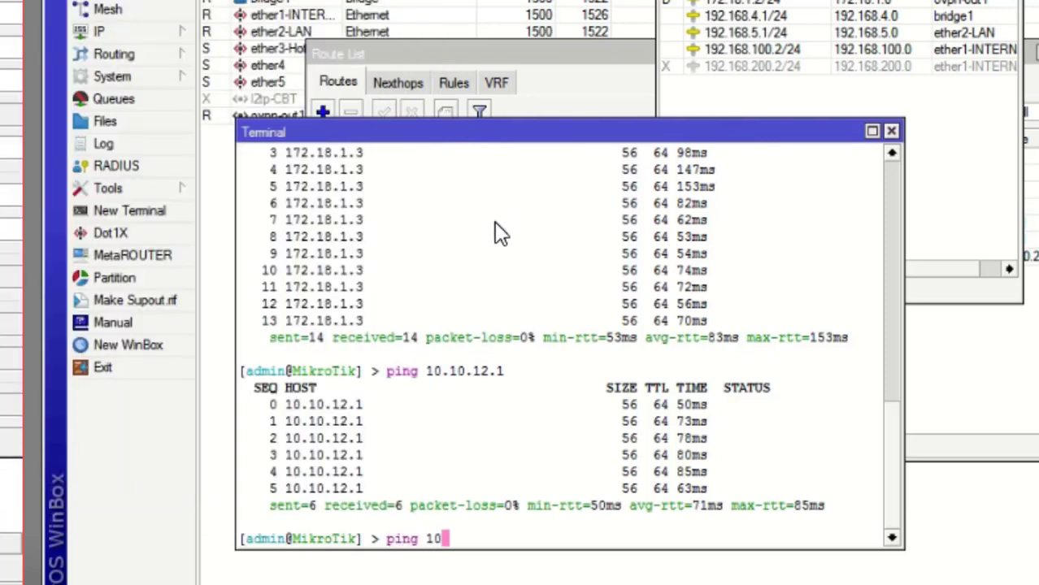
pyautogui.write('.10.12.2')
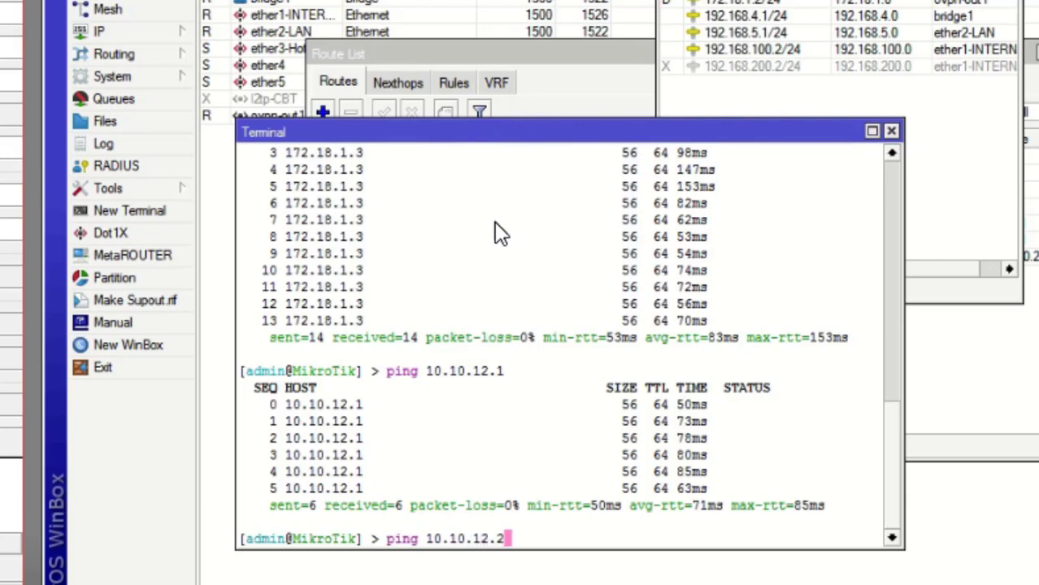
pyautogui.press('Return')
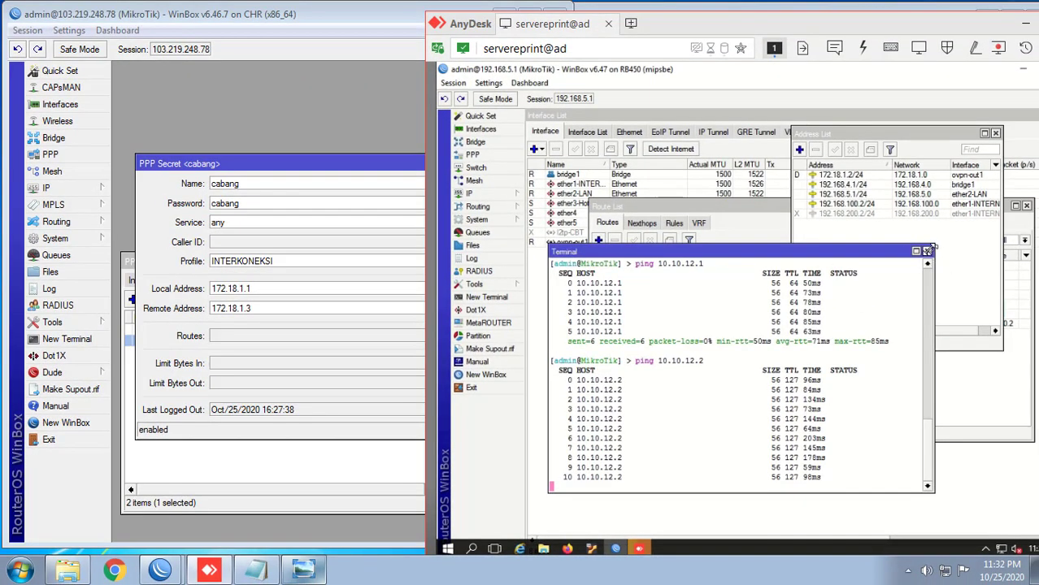
pyautogui.click(927, 251)
# Step: Close the remote router's lists, minimize AnyDesk, and bring up the RB750 WinBox window
pyautogui.press('Escape')
pyautogui.press('Escape')
pyautogui.press('Escape')
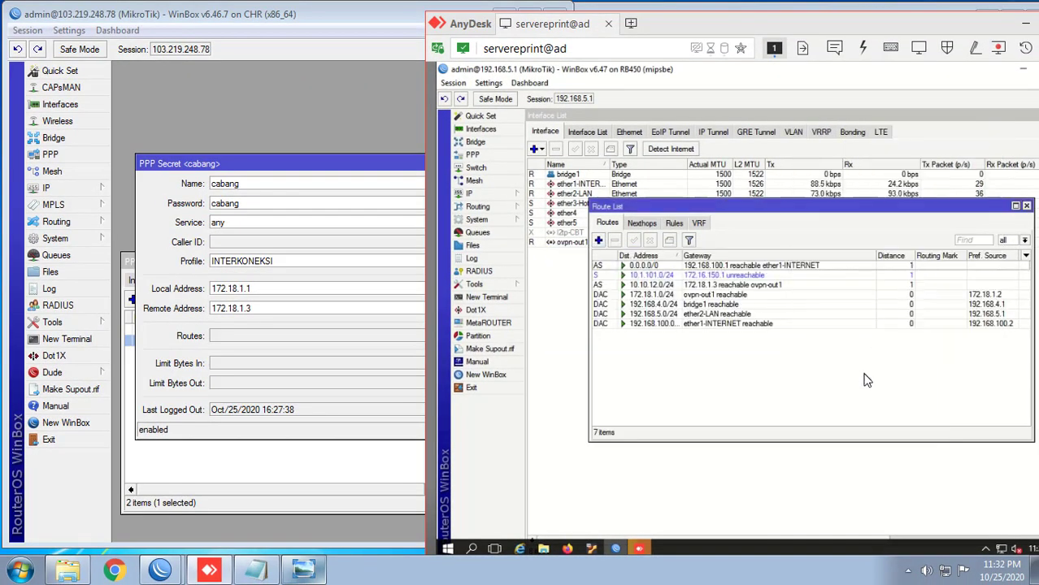
pyautogui.press('Escape')
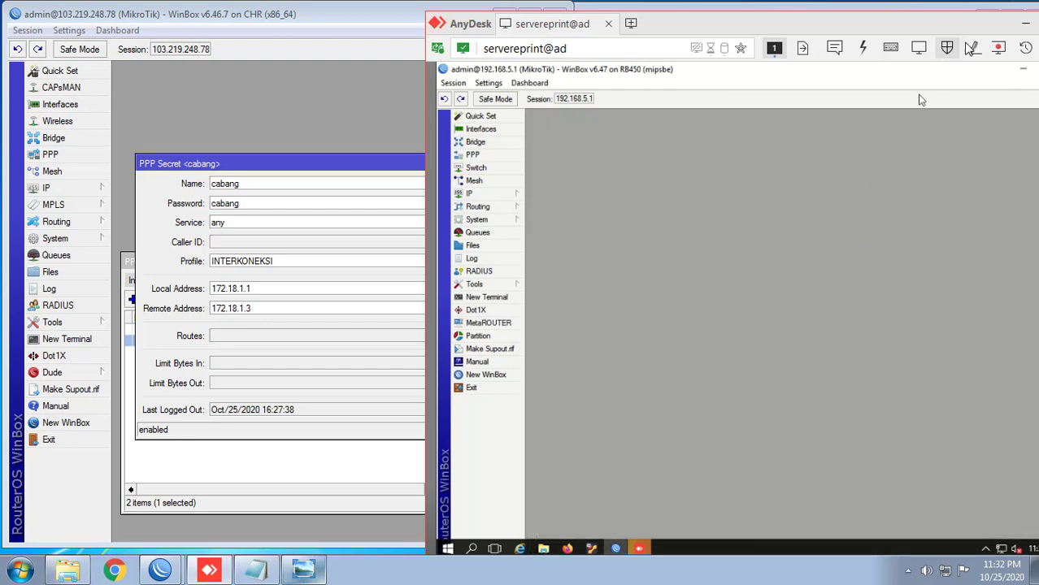
pyautogui.click(1016, 27)
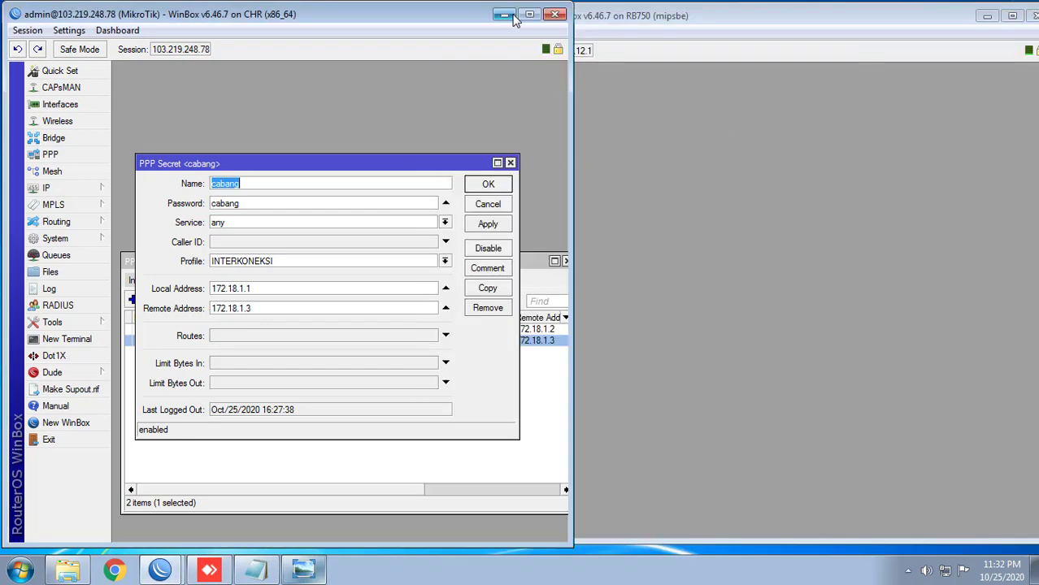
pyautogui.doubleClick(640, 18)
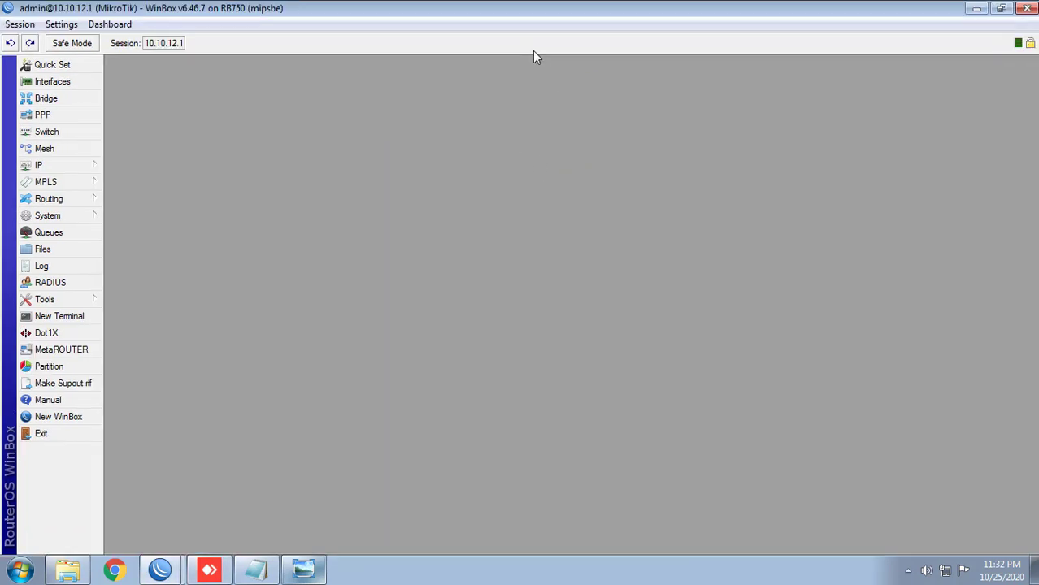
pyautogui.doubleClick(440, 15)
pyautogui.doubleClick(595, 15)
pyautogui.doubleClick(572, 8)
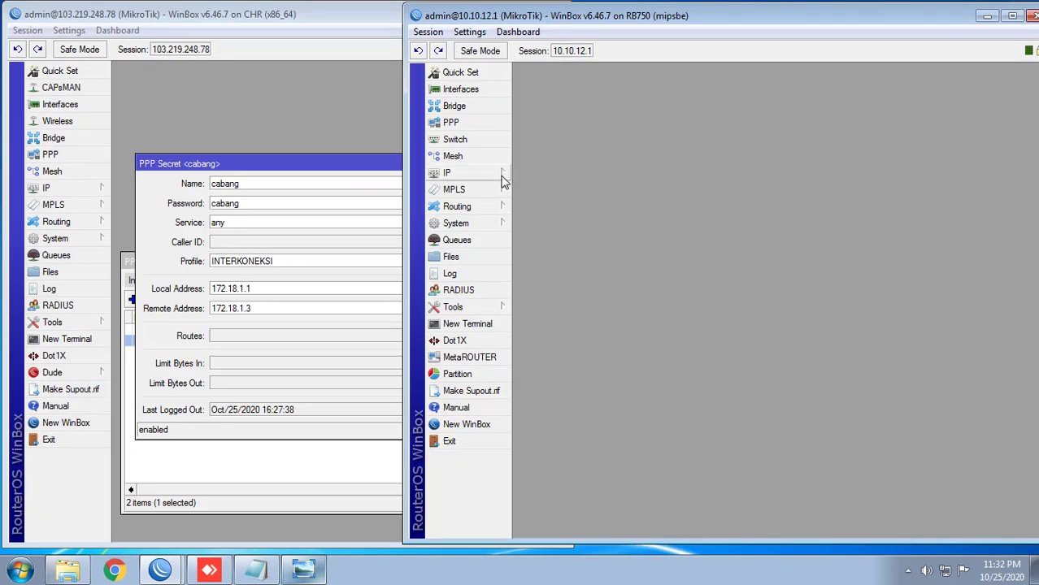
# Step: Show the RB750's IP address list, open a terminal, and ping 172.18.1.1
pyautogui.click(501, 174)
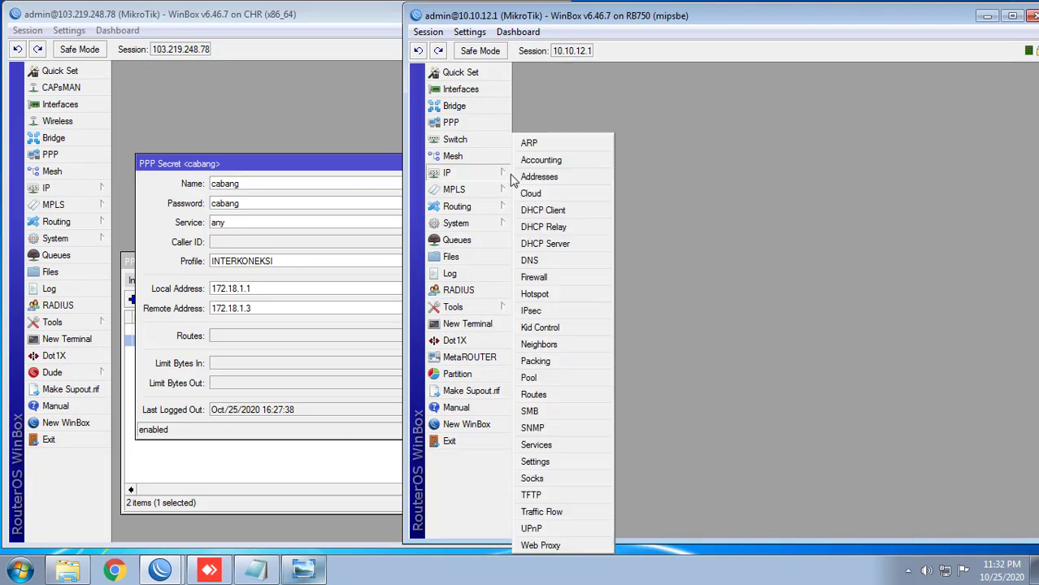
pyautogui.click(555, 187)
pyautogui.moveTo(758, 215); pyautogui.dragTo(649, 73)
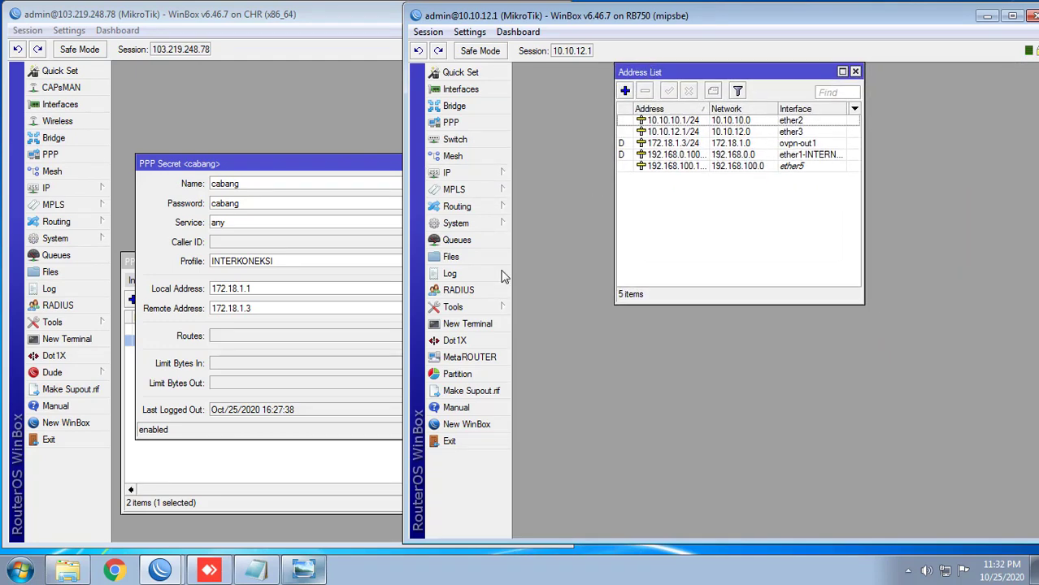
pyautogui.click(470, 324)
pyautogui.moveTo(715, 199); pyautogui.dragTo(645, 250)
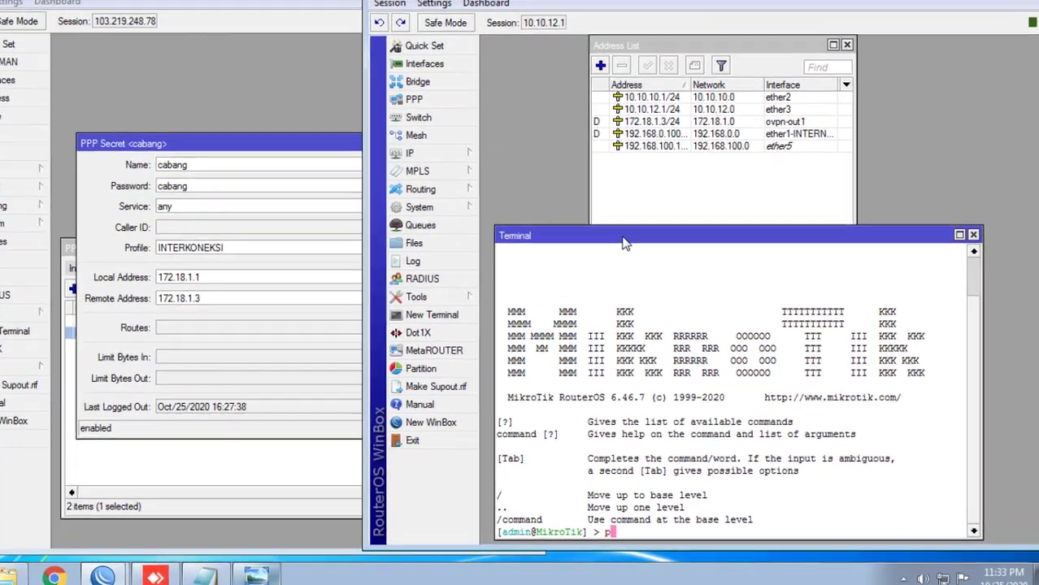
pyautogui.write('ping ')
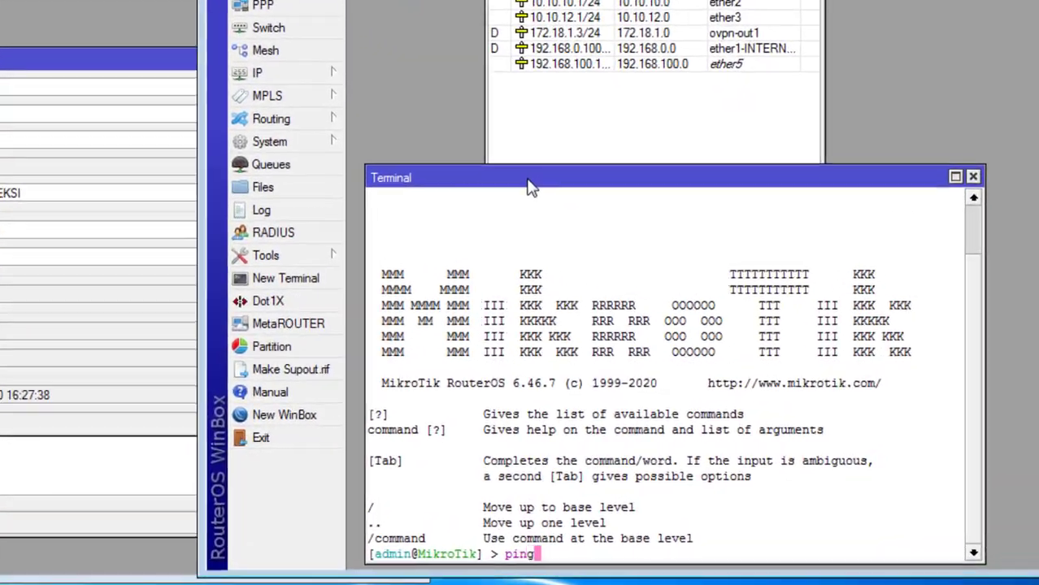
pyautogui.write('17')
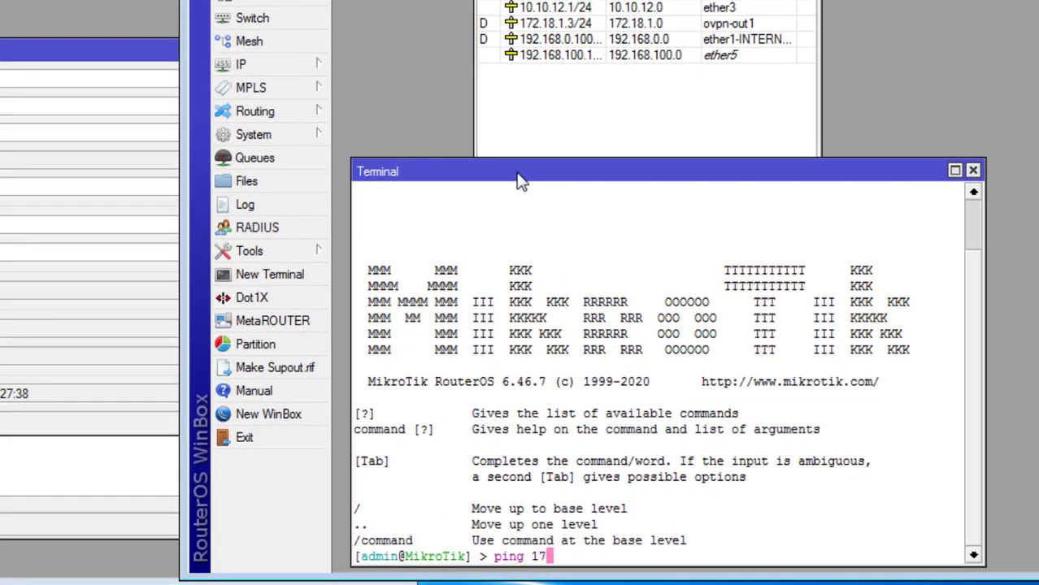
pyautogui.write('2.18.1.1')
pyautogui.press('Return')
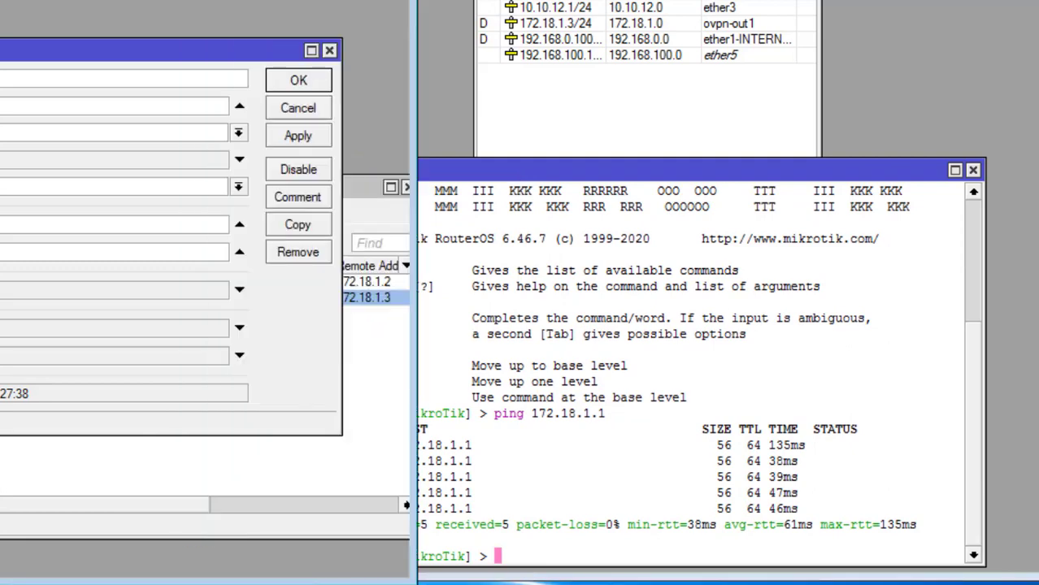
# Step: Check the PPP secret for 172.18.1.2, ping it with 0% loss, then show the diagram
pyautogui.press('Escape')
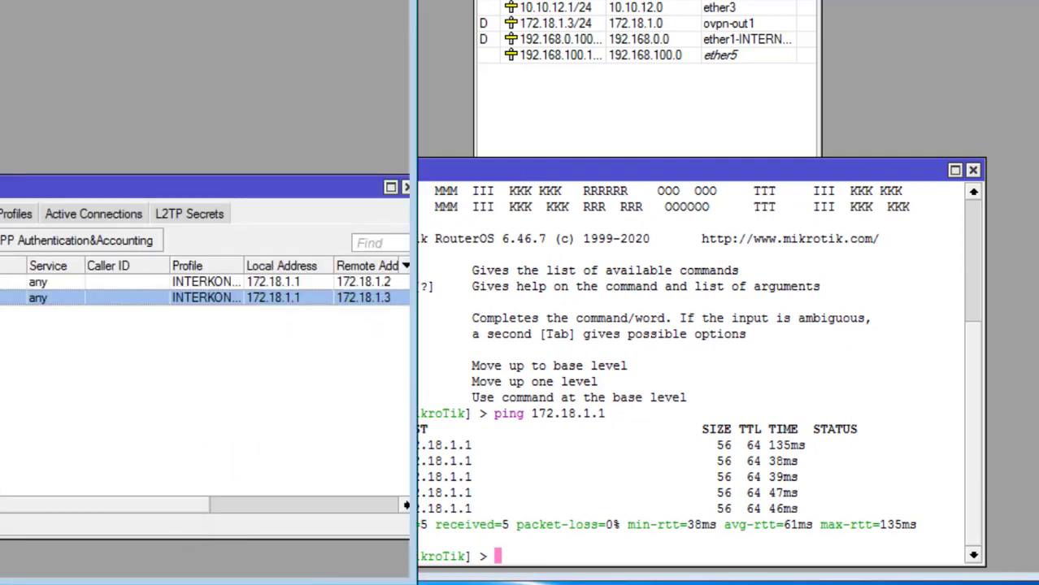
pyautogui.doubleClick(37, 282)
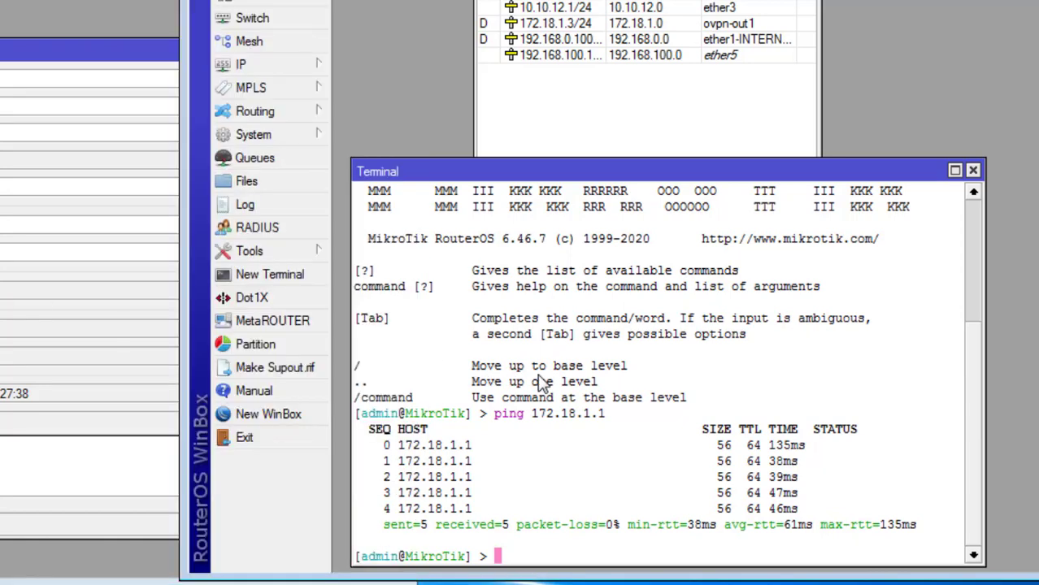
pyautogui.press('Up')
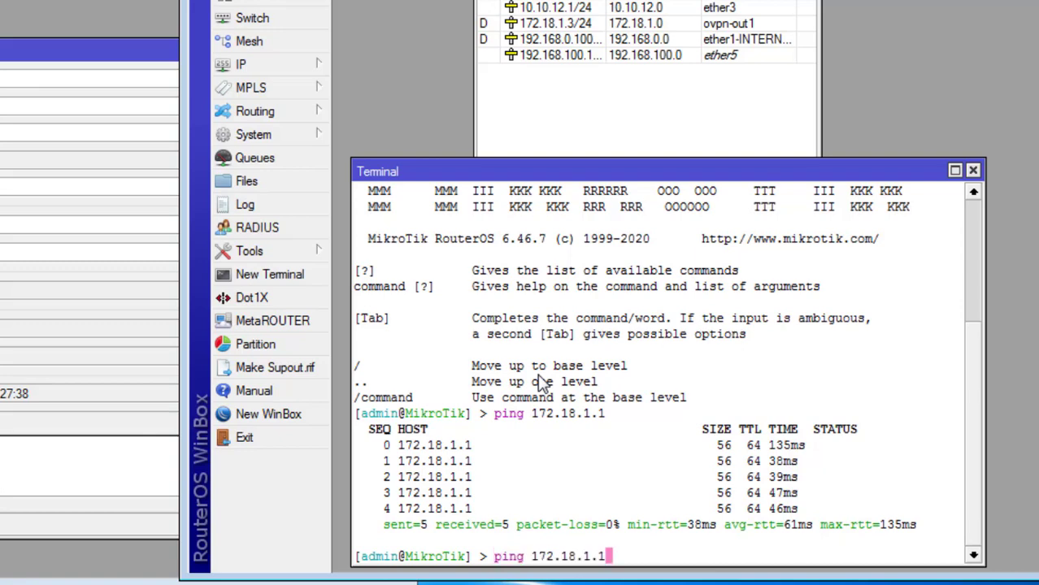
pyautogui.press('BackSpace')
pyautogui.write('2')
pyautogui.moveTo(606, 0); pyautogui.dragTo(619, 0)
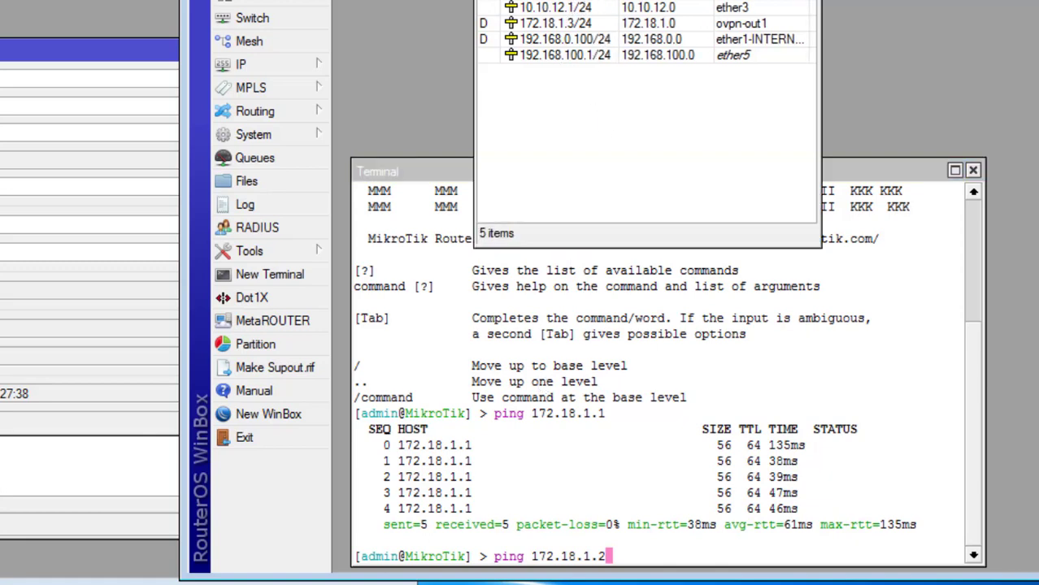
pyautogui.click(650, 373)
pyautogui.press('Return')
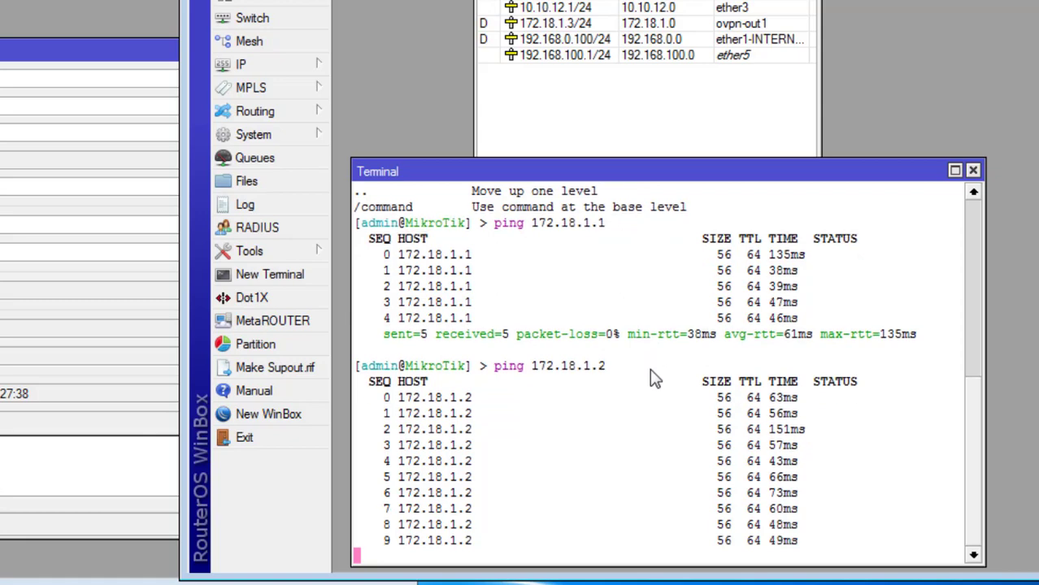
pyautogui.hotkey('ctrl', 'c')
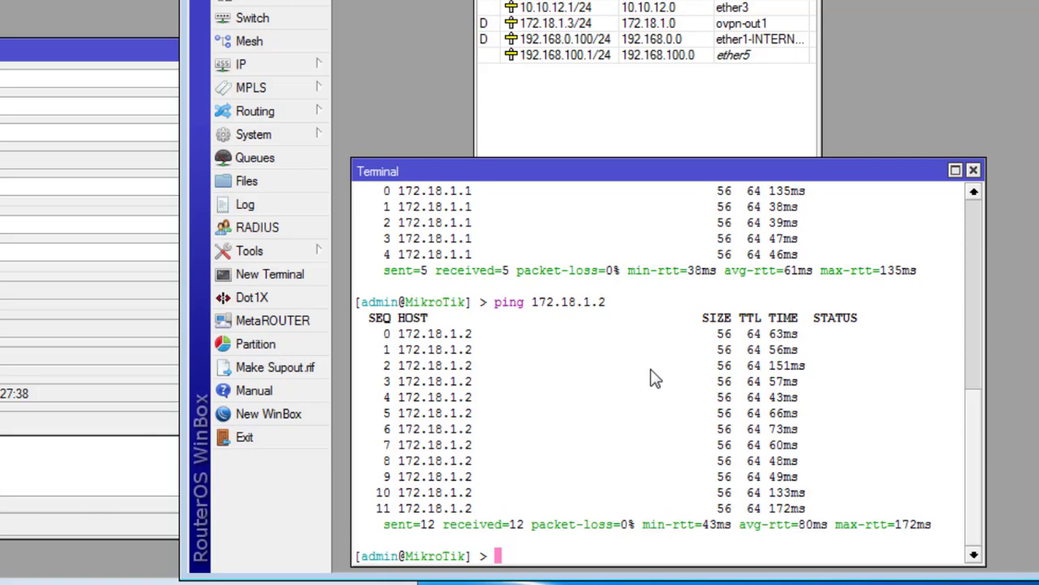
pyautogui.click(80, 583)
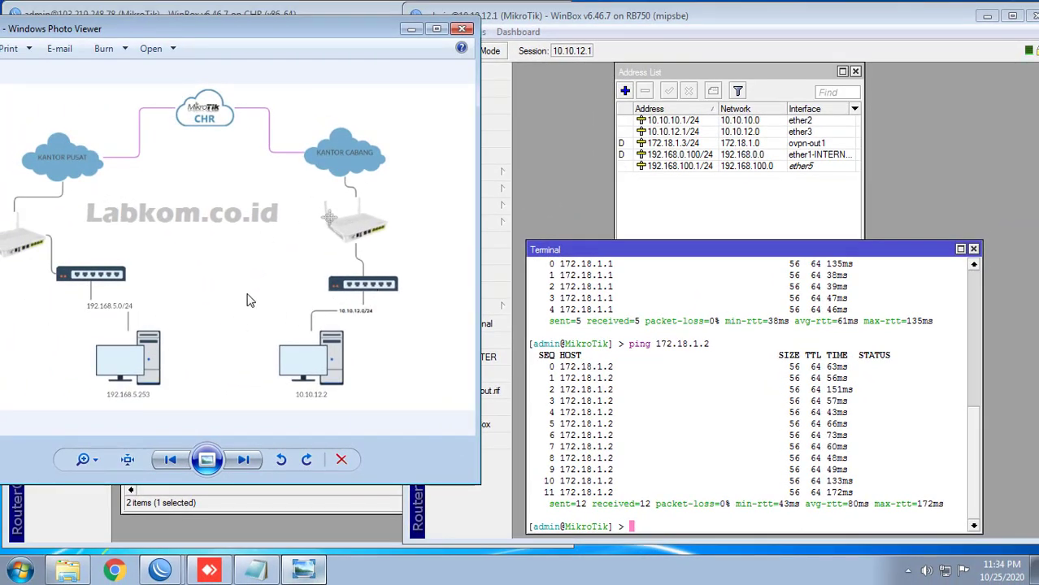
# Step: Ping 192.168.5.1 from the RB750 terminal and confirm no packet loss
pyautogui.click(683, 395)
pyautogui.write('ping')
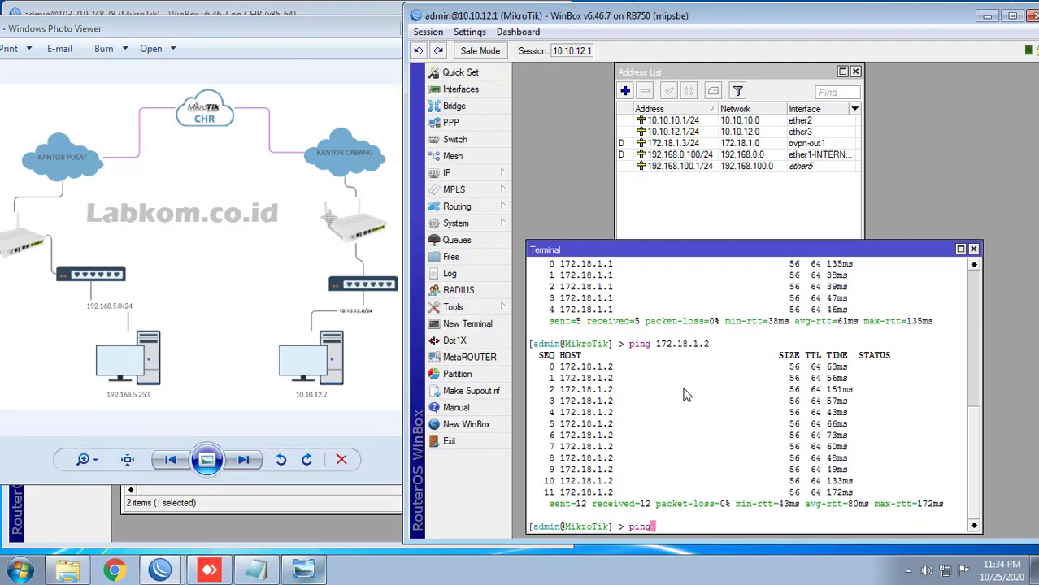
pyautogui.write(' 192.168.5.1')
pyautogui.press('Return')
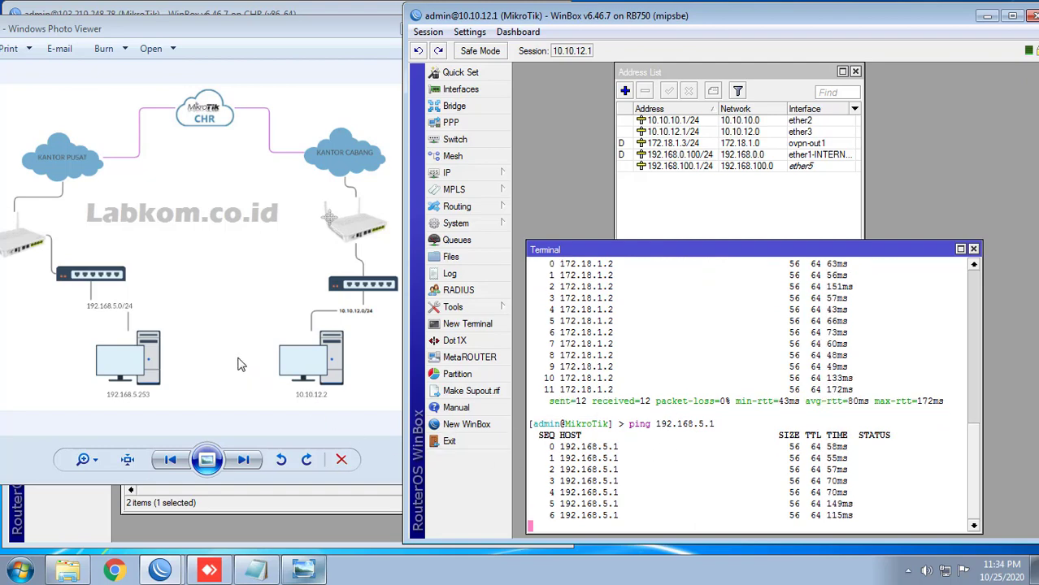
pyautogui.click(209, 345)
pyautogui.click(700, 437)
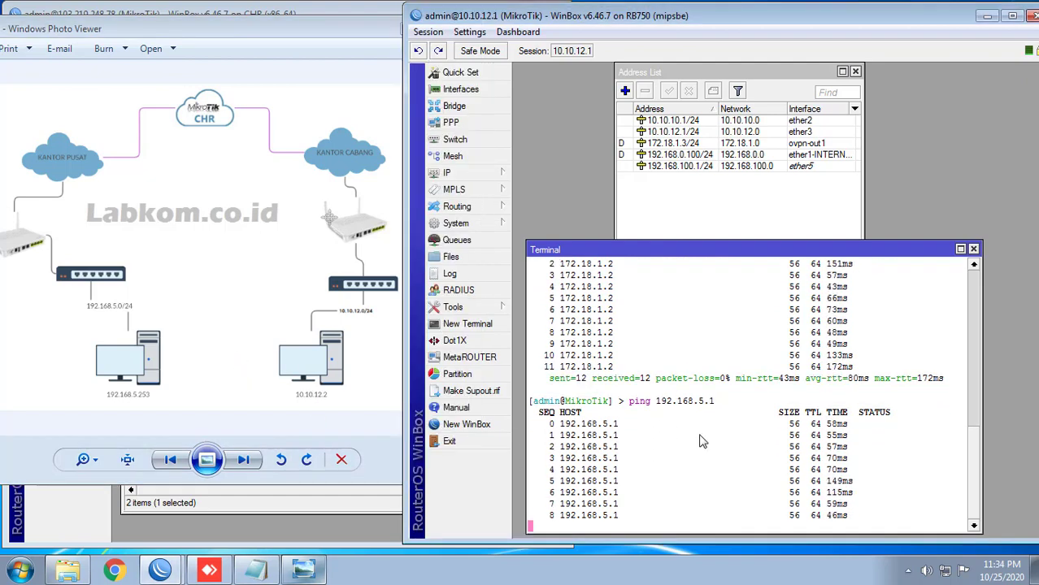
pyautogui.hotkey('ctrl', 'c')
# Step: Ping the head-office PC at 192.168.5.253, then bring up the AnyDesk session
pyautogui.write('ping')
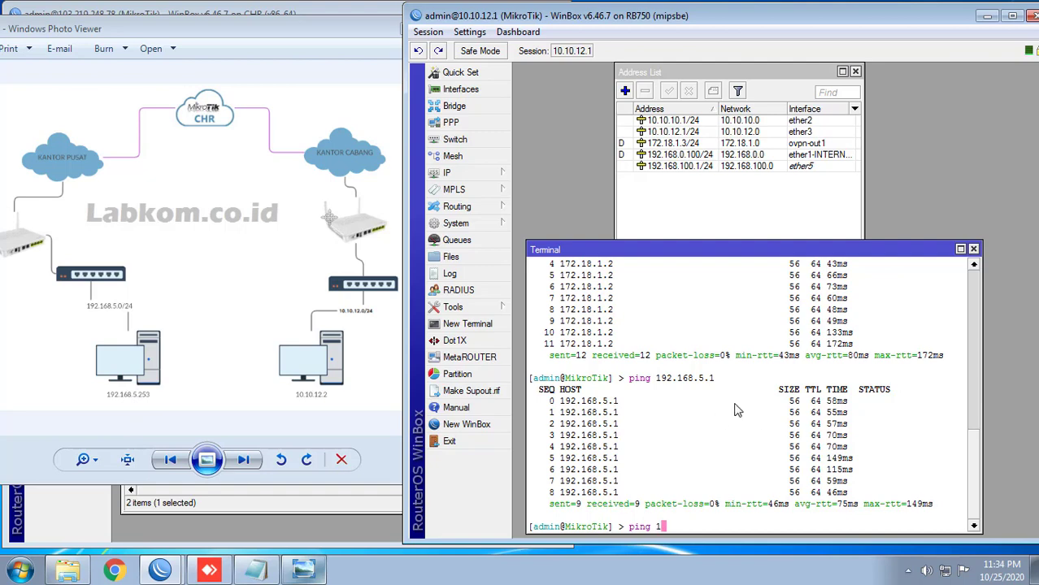
pyautogui.write('192.168.5.253')
pyautogui.press('Return')
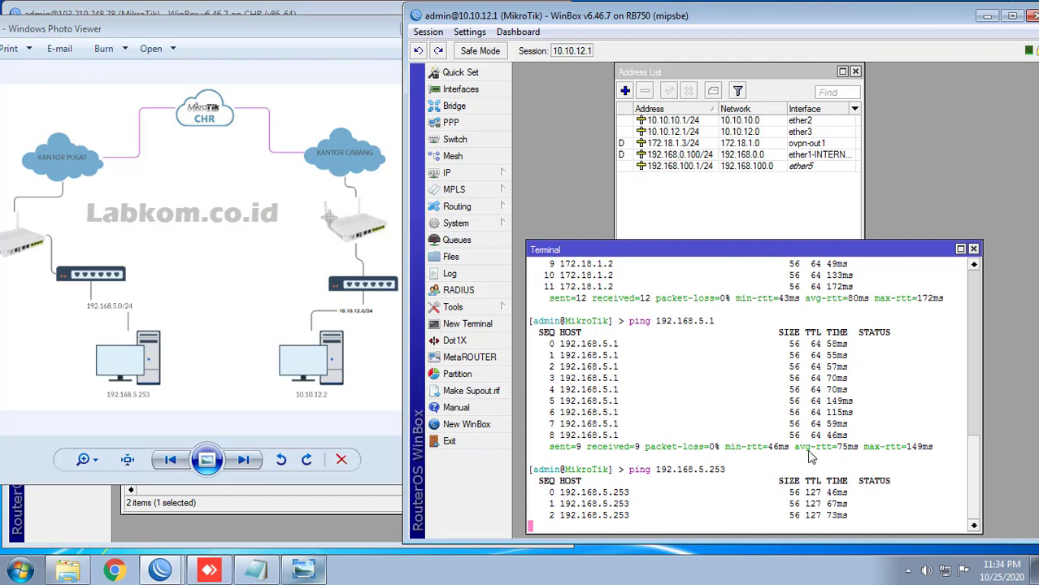
pyautogui.click(209, 572)
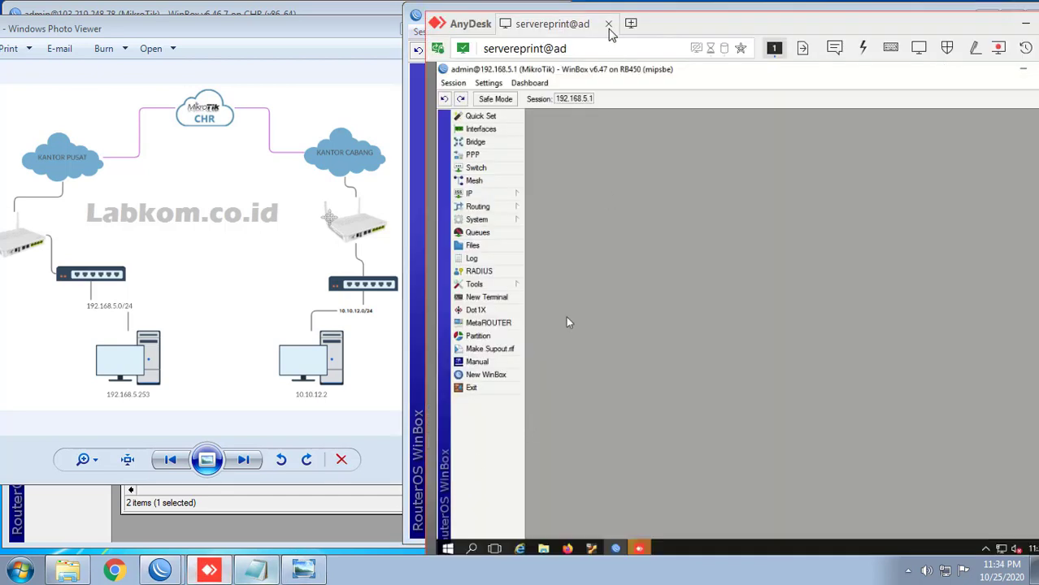
pyautogui.doubleClick(669, 31)
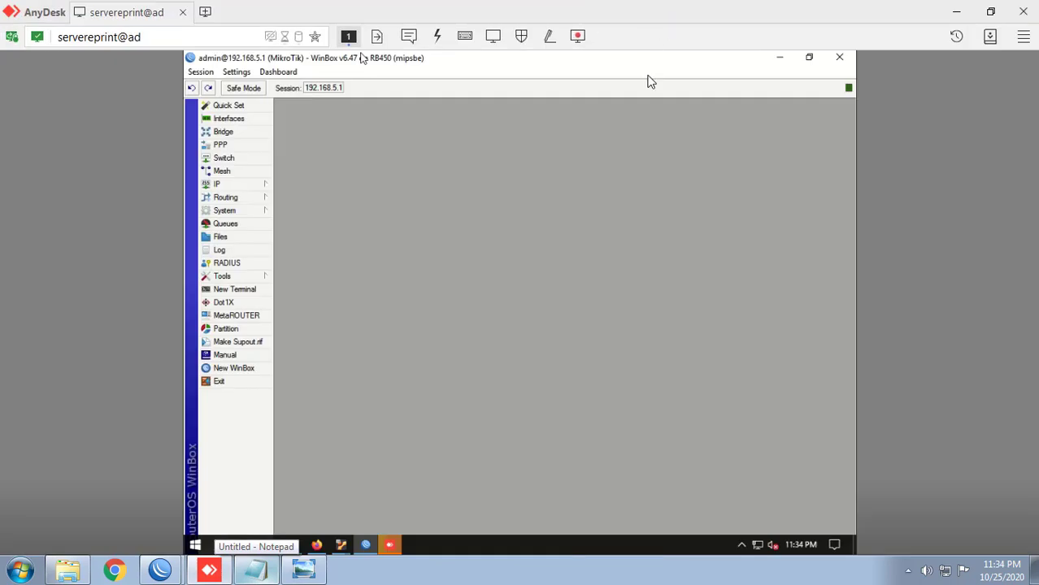
pyautogui.rightClick(760, 546)
pyautogui.click(761, 537)
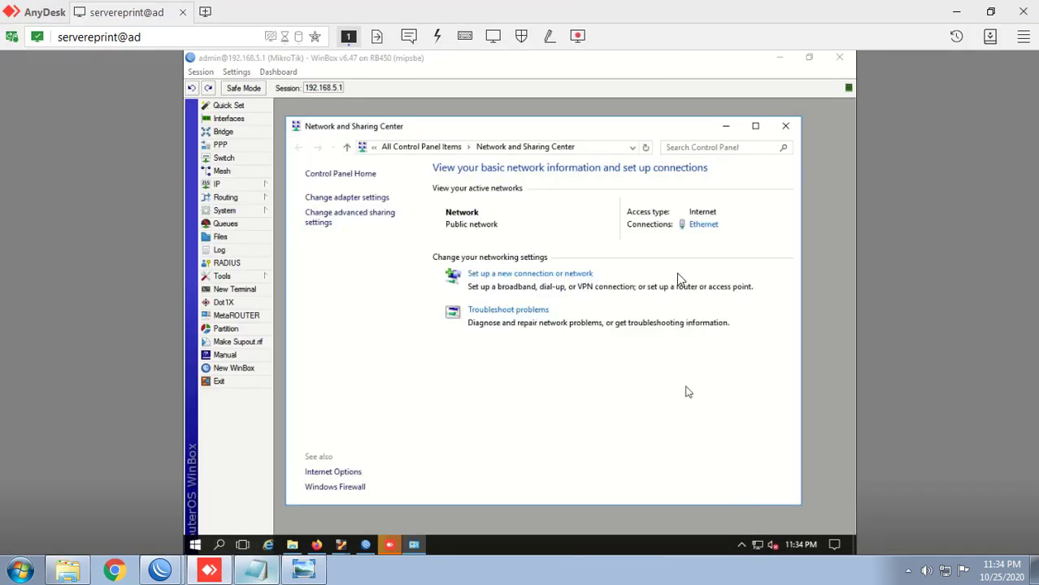
pyautogui.click(702, 225)
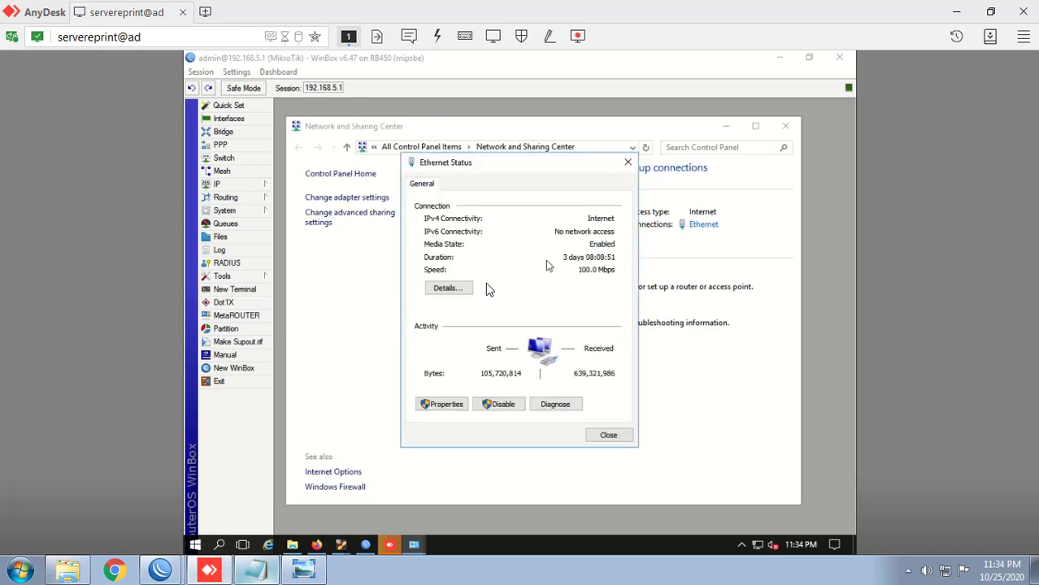
pyautogui.click(457, 290)
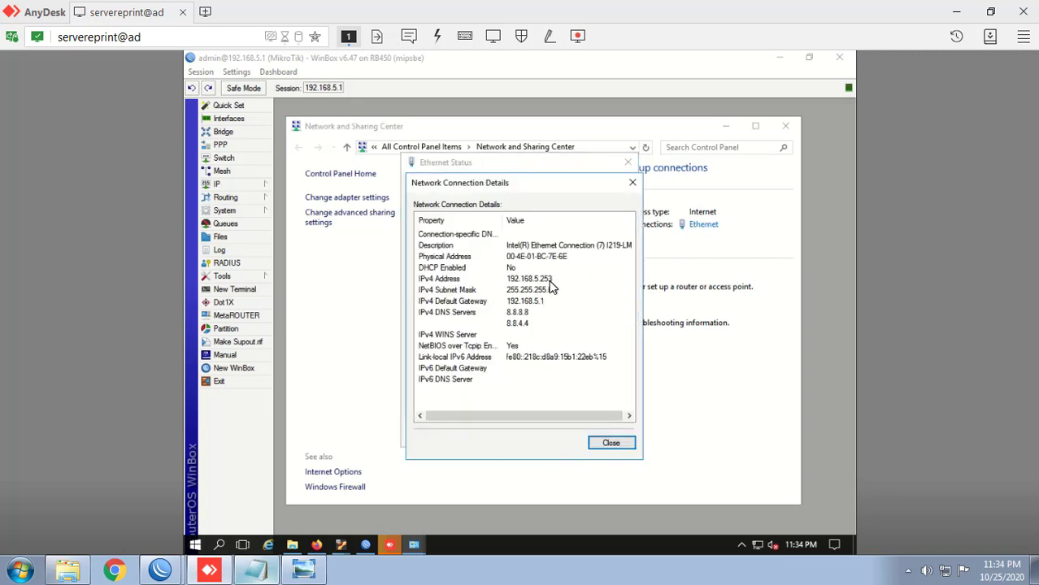
pyautogui.click(633, 182)
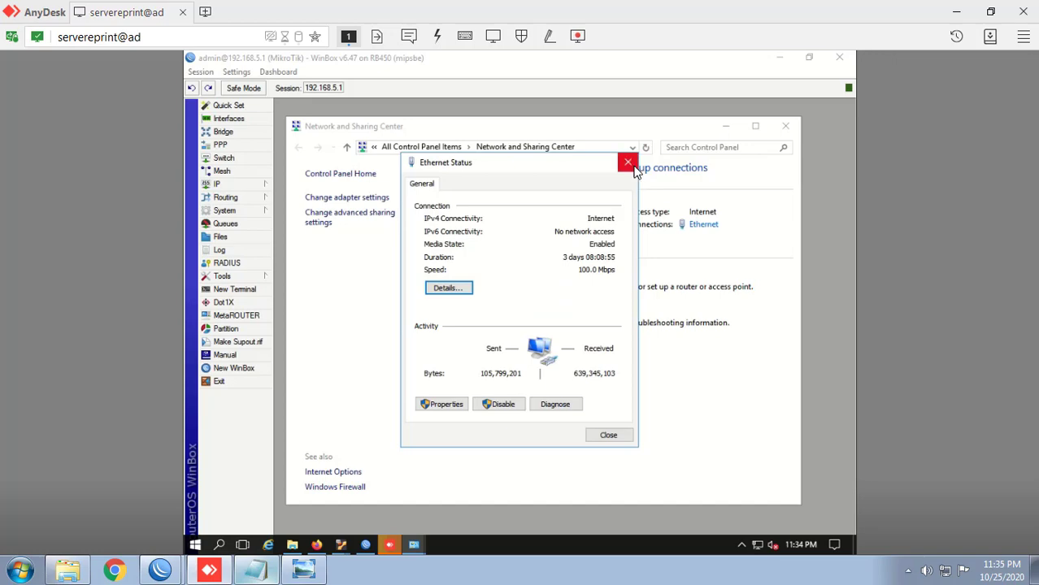
pyautogui.click(627, 162)
pyautogui.click(785, 126)
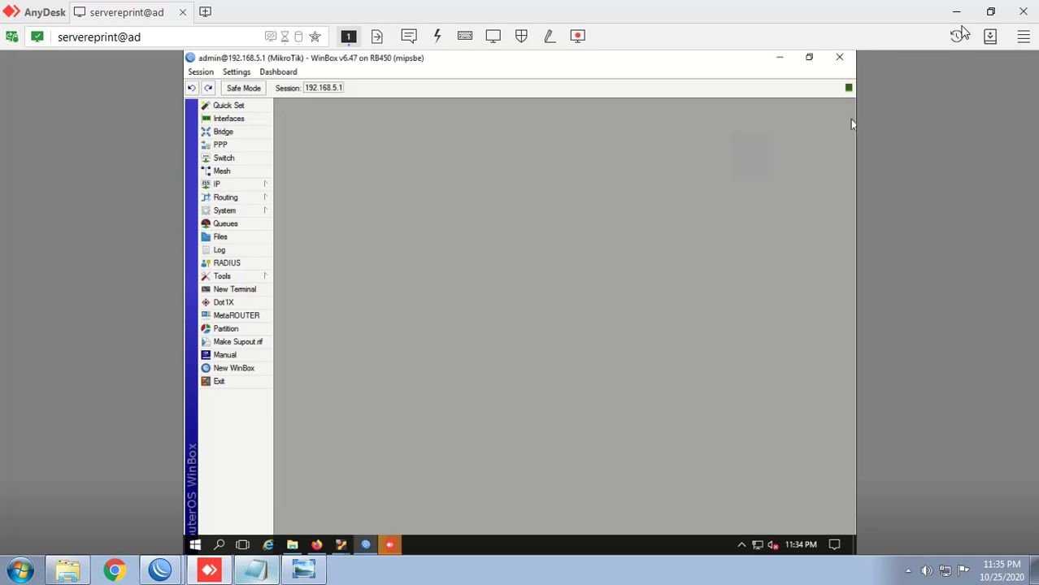
pyautogui.click(990, 16)
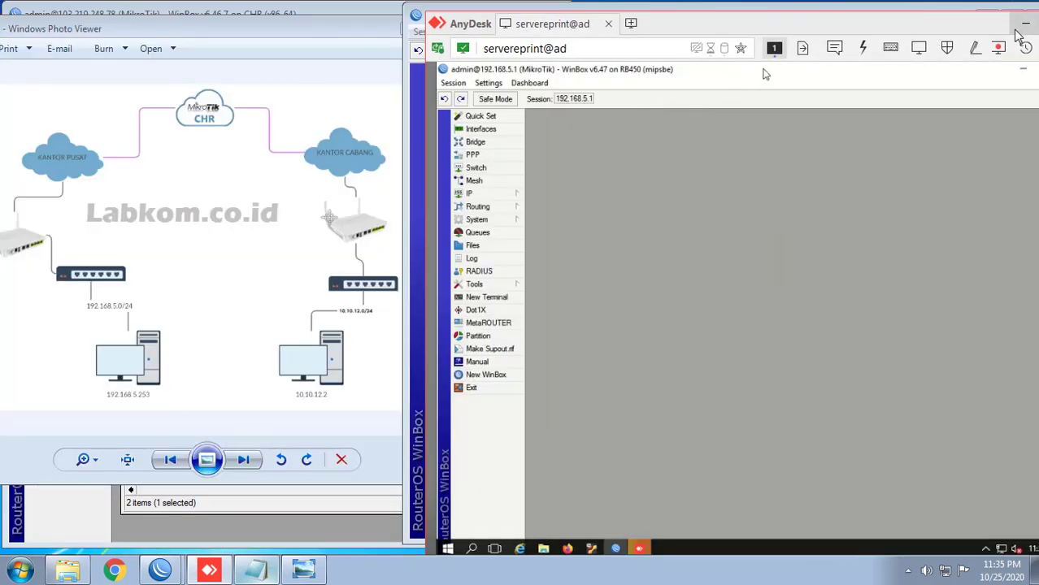
pyautogui.click(416, 246)
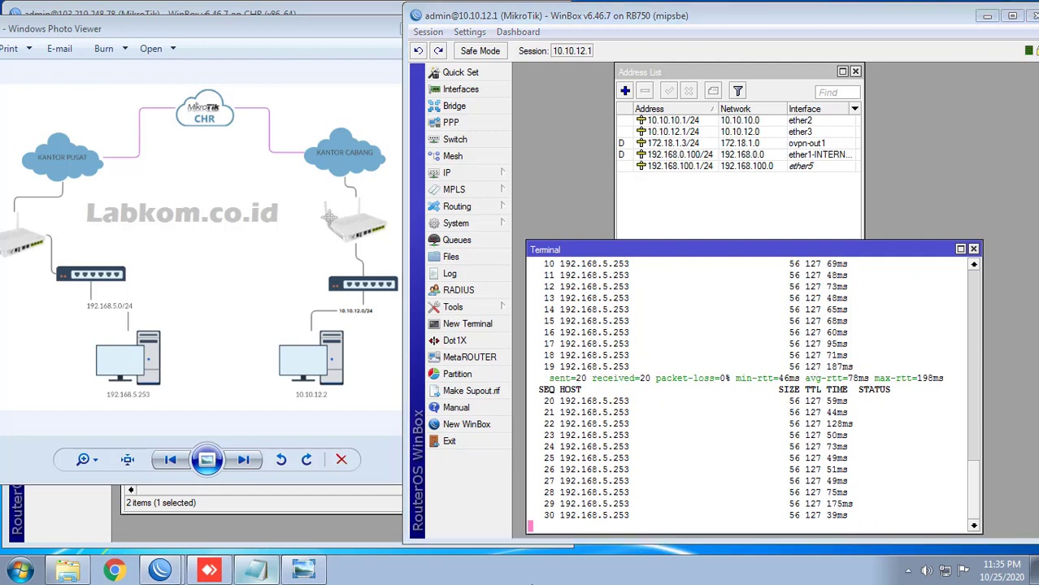
# Step: Launch cmd via Win+R and ping 192.168.5.253 from the local PC
pyautogui.press('super+r')
pyautogui.press('Return')
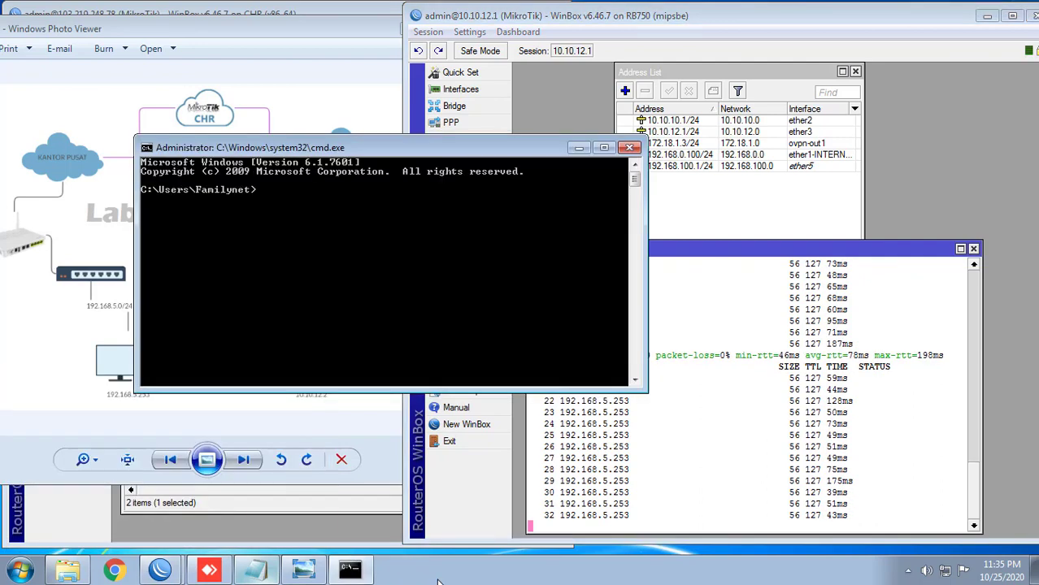
pyautogui.moveTo(306, 147); pyautogui.dragTo(537, 298)
pyautogui.write('p')
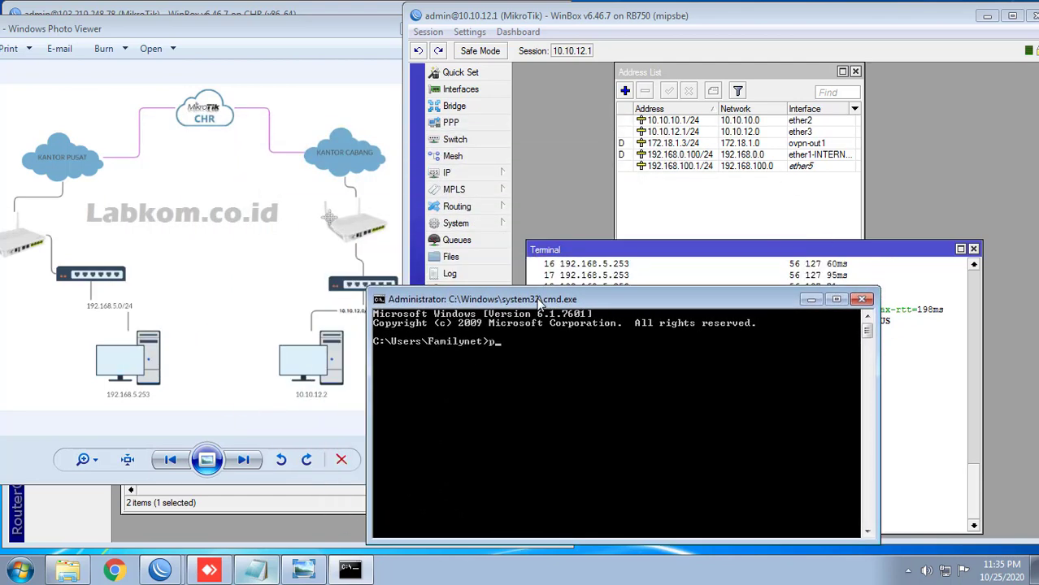
pyautogui.write('ing')
pyautogui.moveTo(539, 301); pyautogui.dragTo(566, 15)
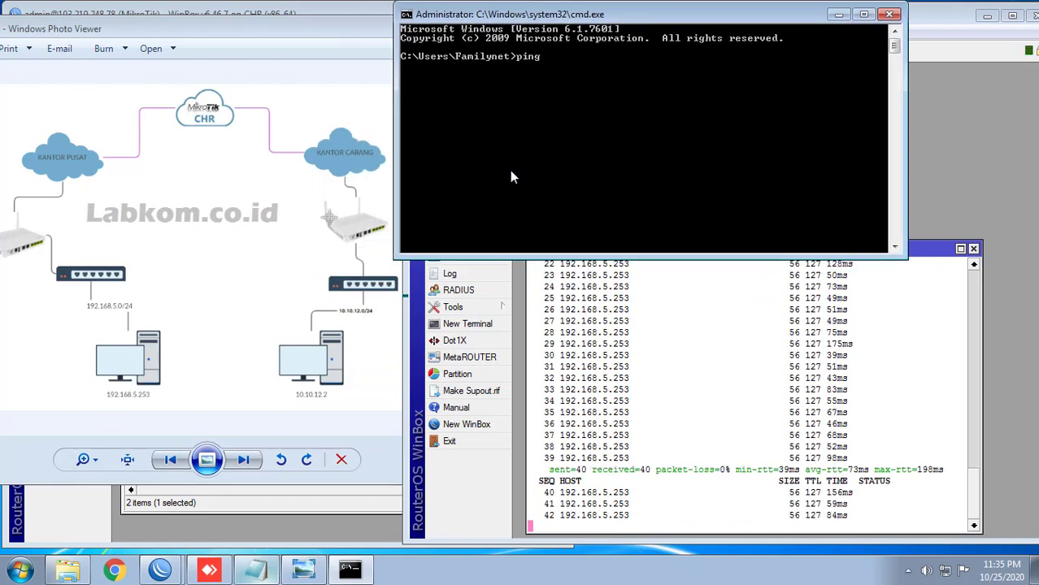
pyautogui.write('1')
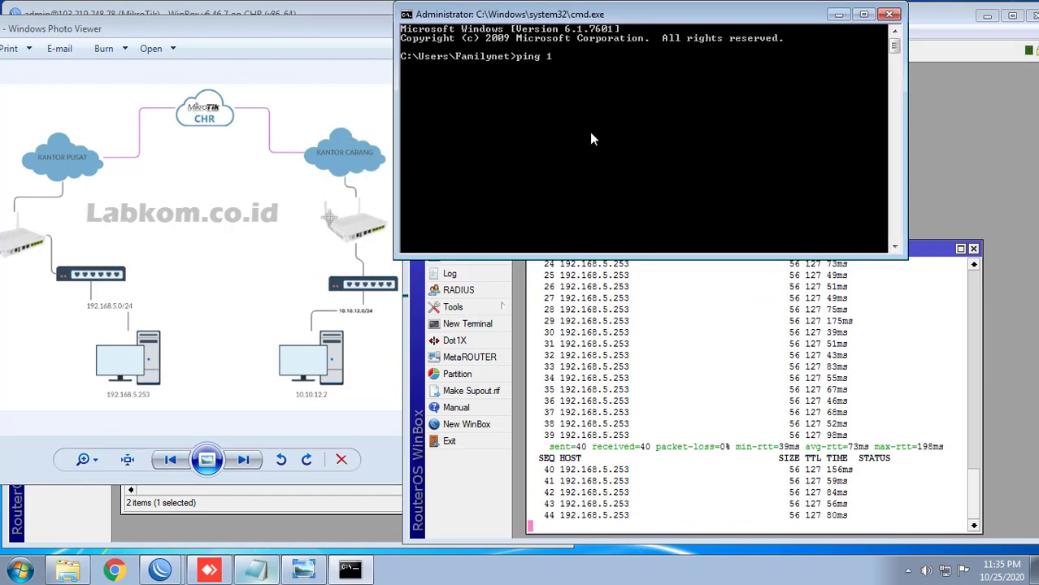
pyautogui.write('92.168.')
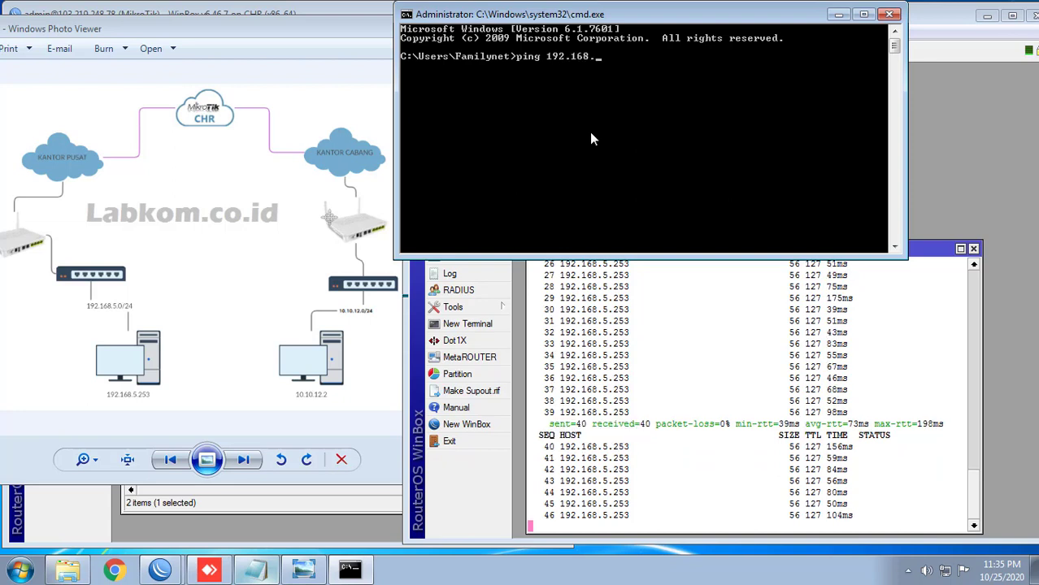
pyautogui.write('5.253')
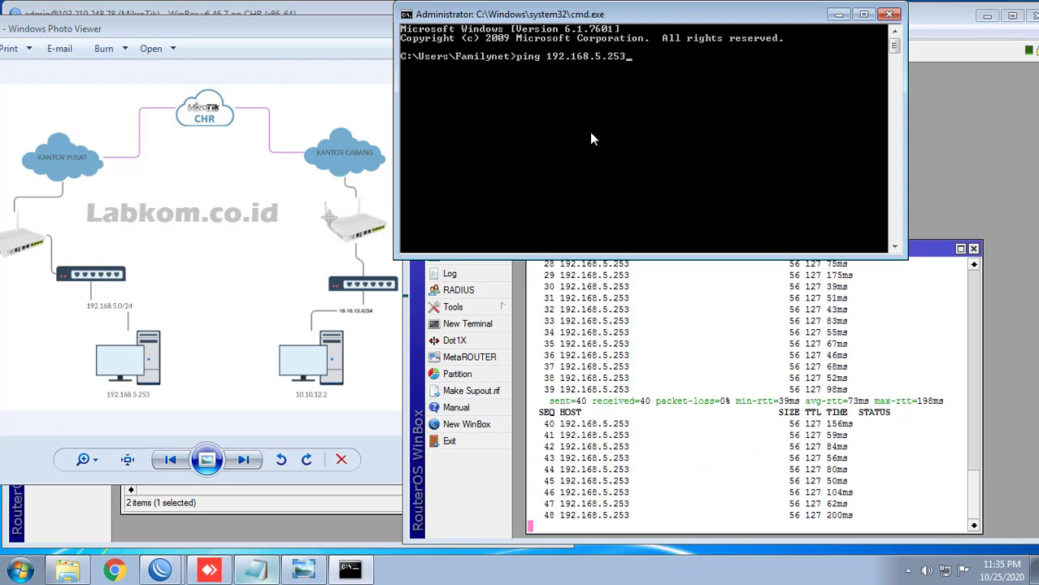
pyautogui.press('Return')
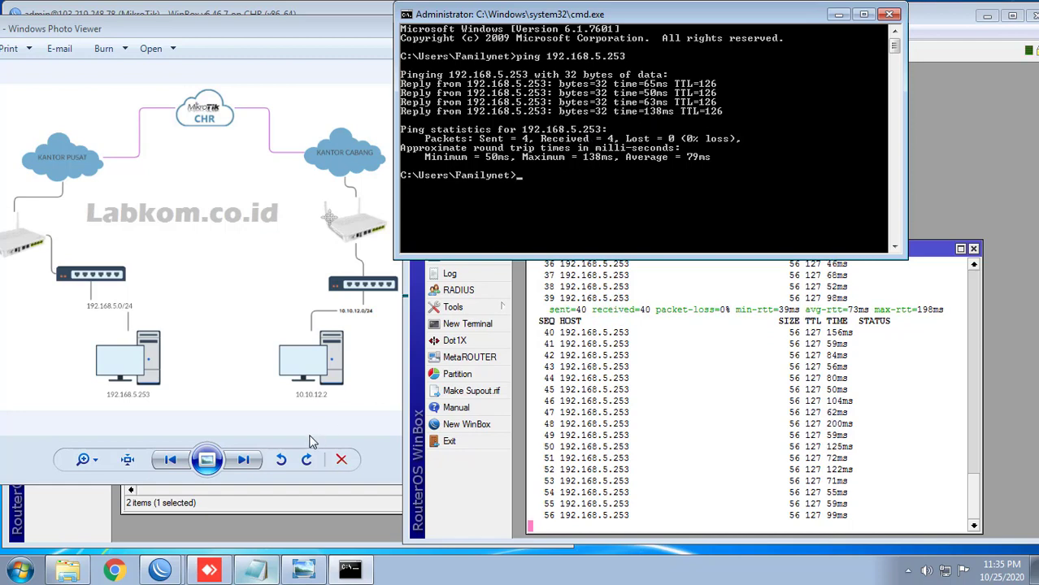
# Step: On the remote head-office PC, open cmd and ping 10.10.12.2
pyautogui.click(210, 570)
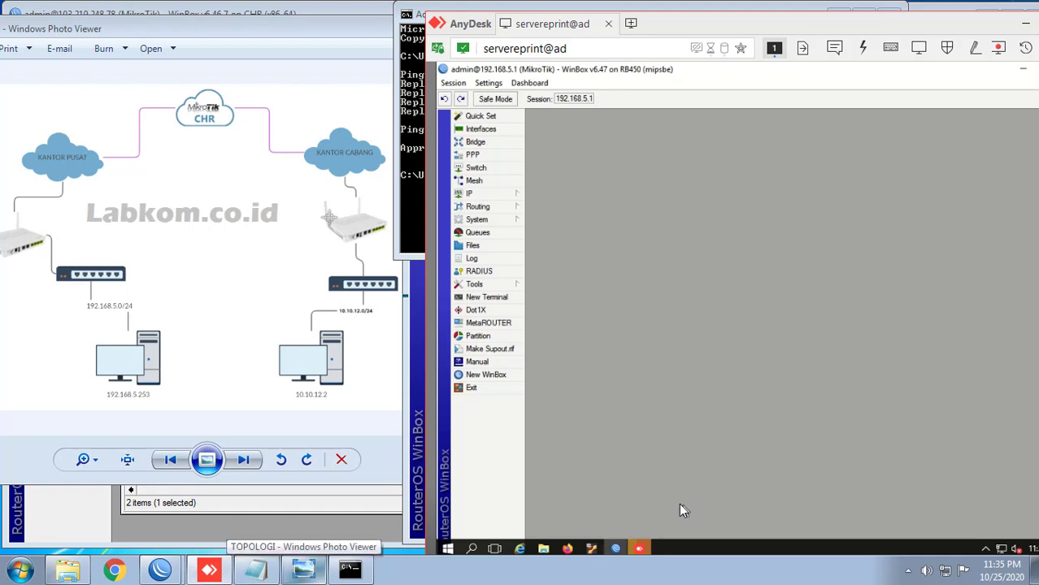
pyautogui.press('super+r')
pyautogui.press('Return')
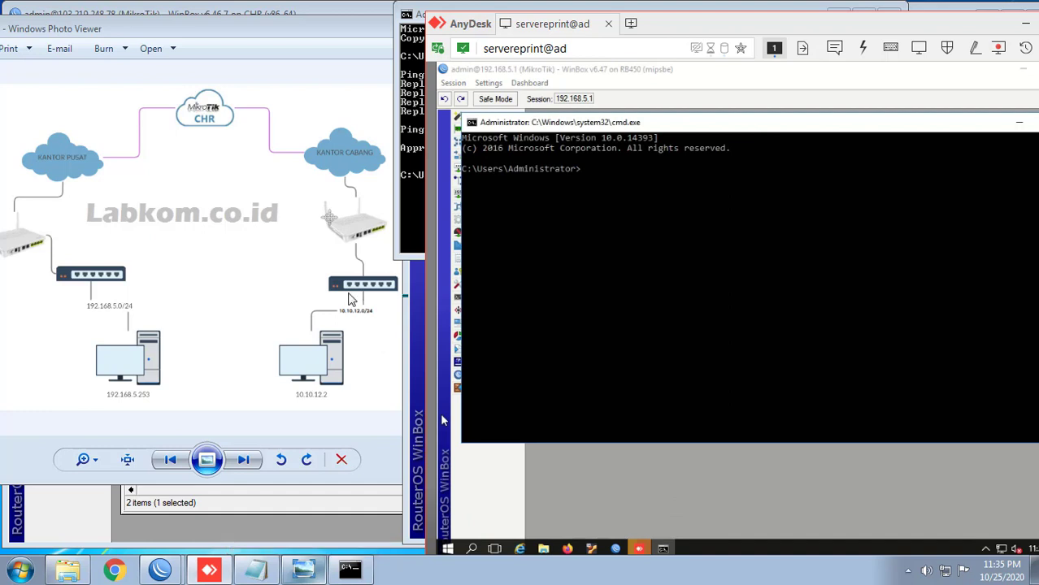
pyautogui.click(615, 288)
pyautogui.write('ping 10.10.12.2')
pyautogui.press('Return')
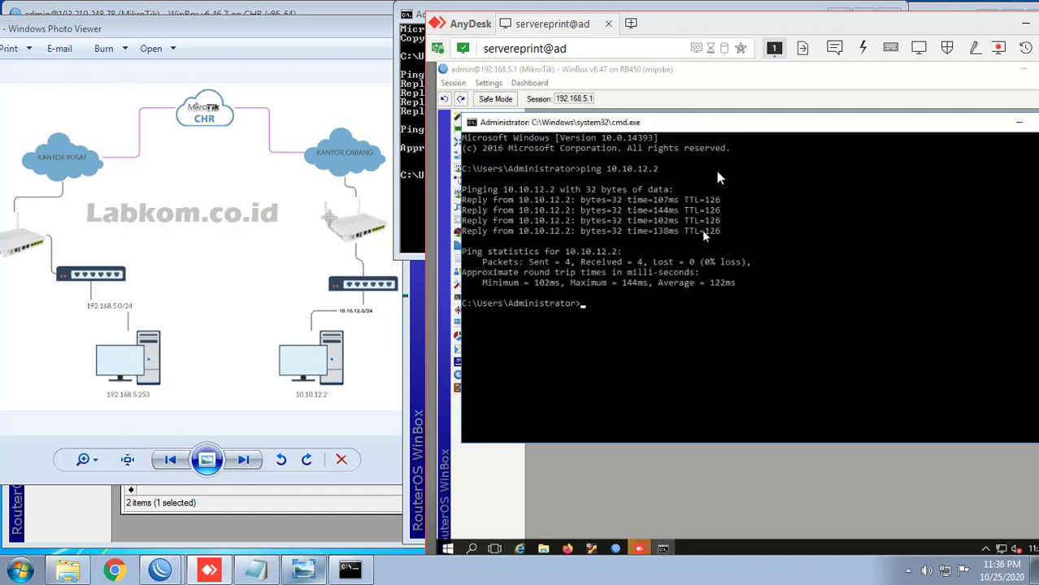
# Step: Reposition the AnyDesk window and minimize the remote command prompt
pyautogui.moveTo(810, 35); pyautogui.dragTo(710, 31)
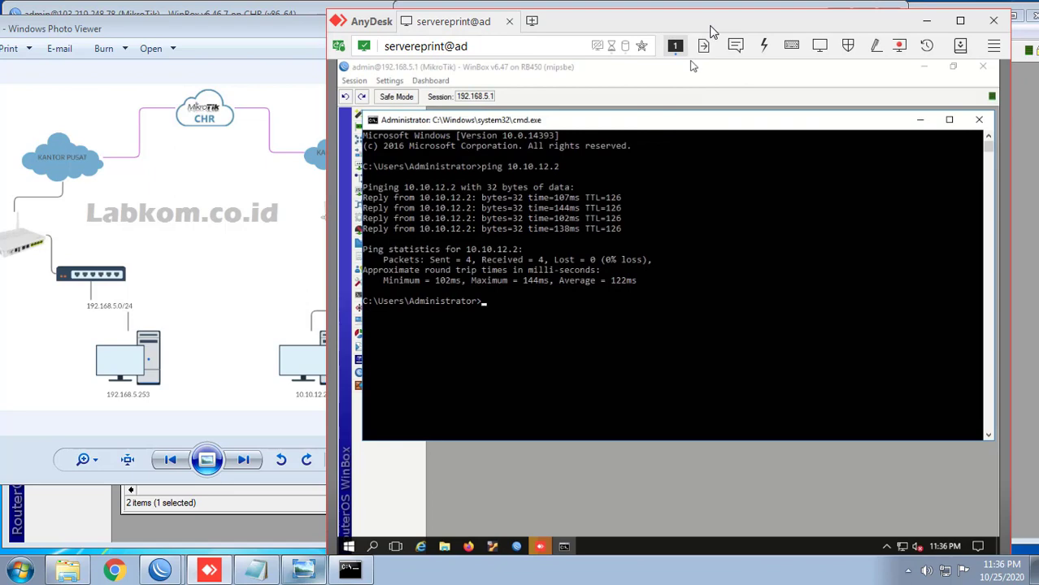
pyautogui.doubleClick(710, 31)
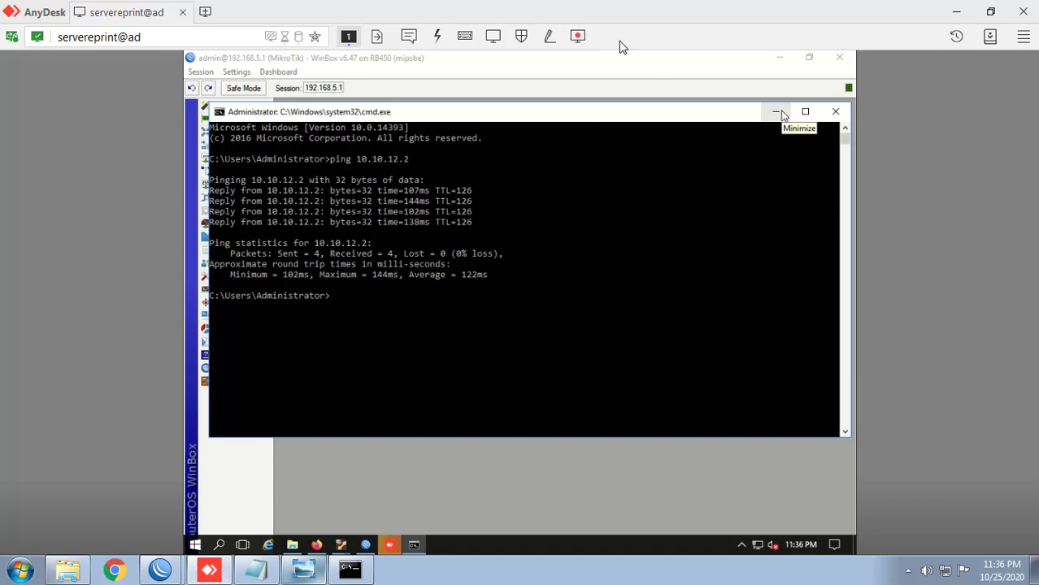
pyautogui.doubleClick(563, 8)
pyautogui.moveTo(588, 27); pyautogui.dragTo(648, 30)
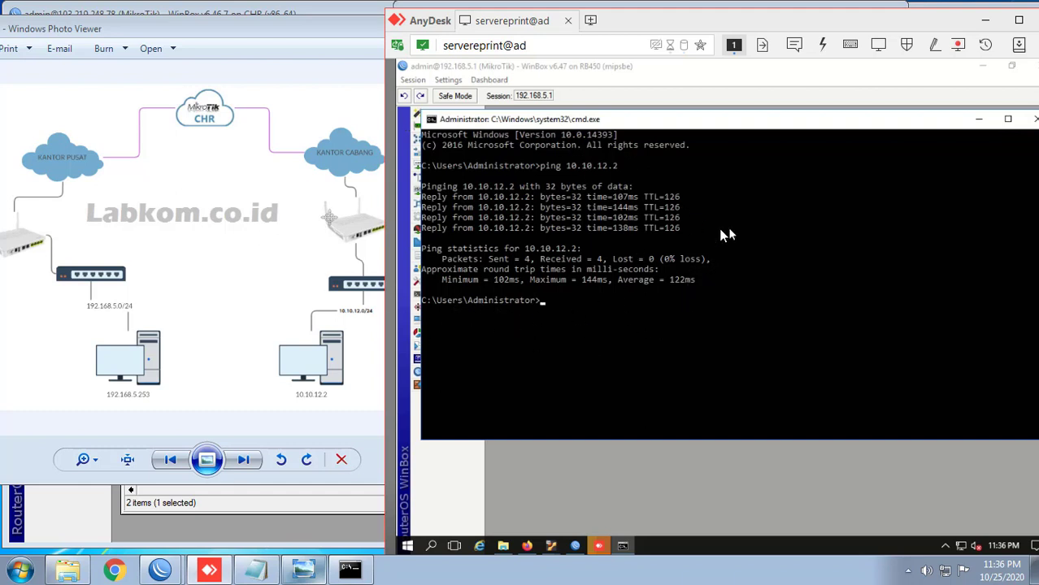
pyautogui.click(692, 228)
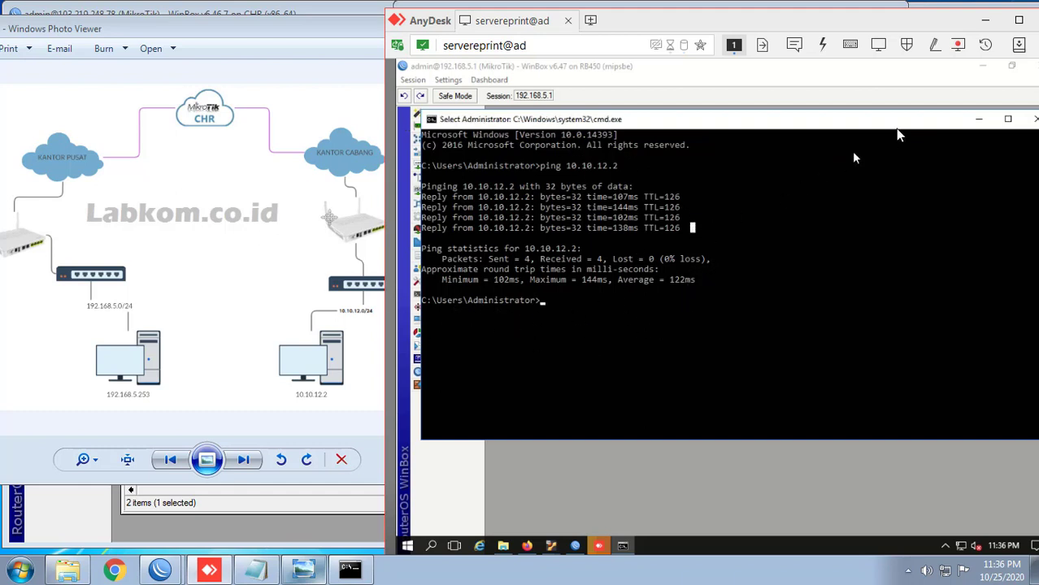
pyautogui.click(979, 120)
pyautogui.click(527, 545)
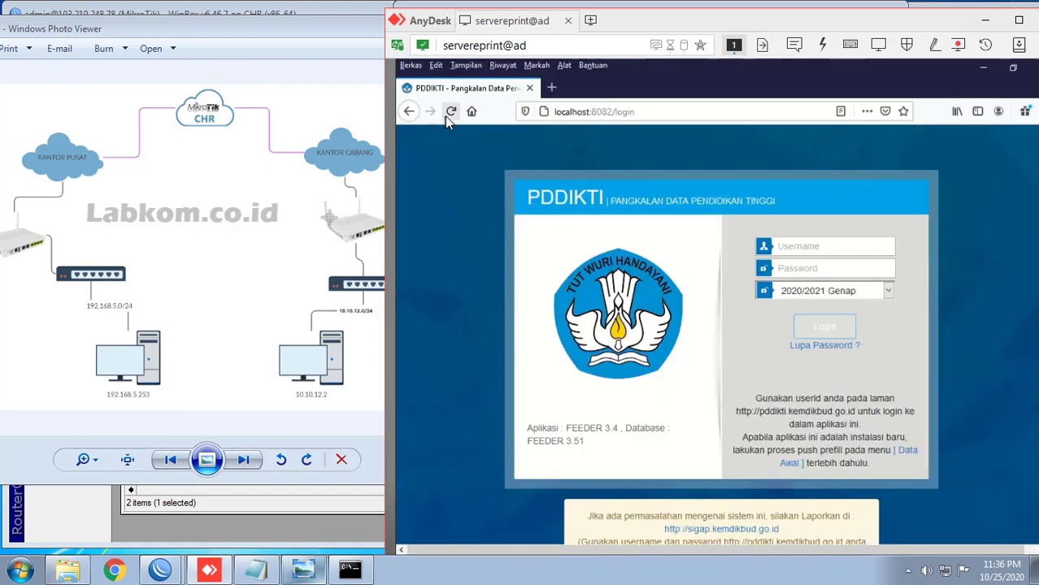
# Step: Reload the remote PDDIKTI Feeder login at localhost:8082 and open a windowed local Chrome
pyautogui.click(451, 111)
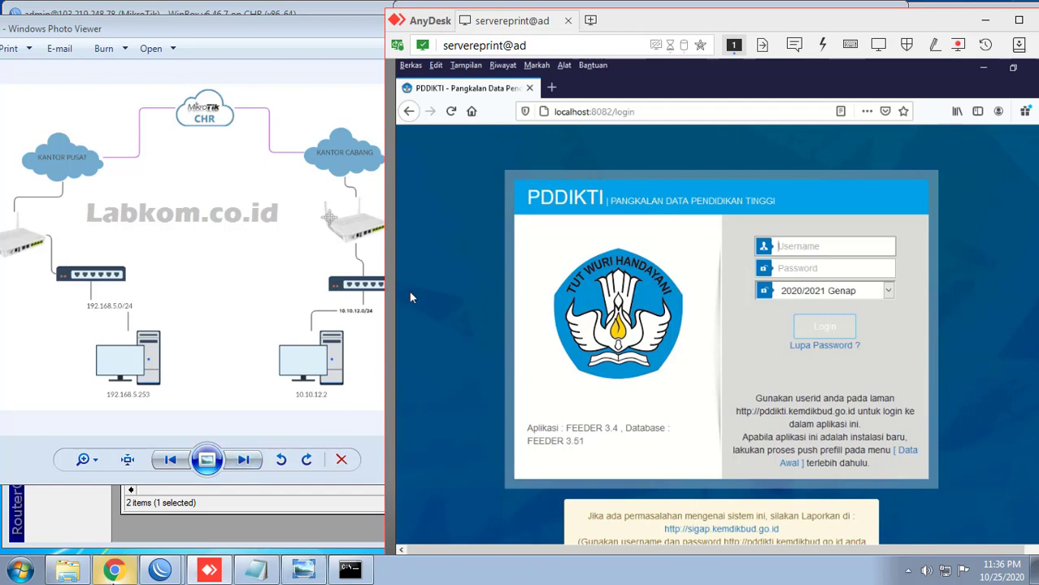
pyautogui.click(115, 571)
pyautogui.moveTo(667, 12); pyautogui.dragTo(248, 36)
pyautogui.click(209, 58)
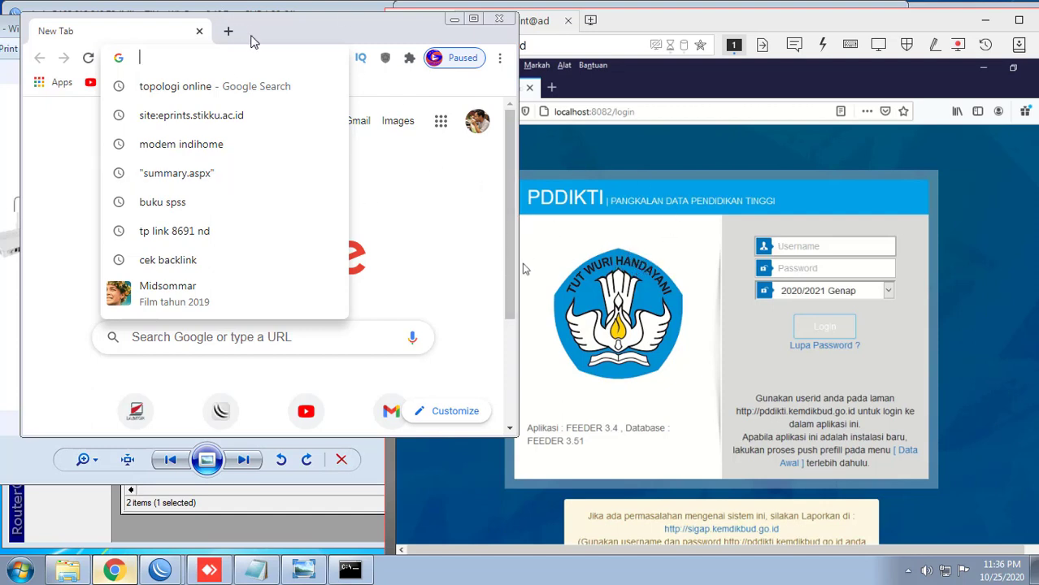
# Step: In Chrome, load 192.168.5.253, then correct the address to 192.168.5.253:8082
pyautogui.moveTo(251, 35); pyautogui.dragTo(469, 33)
pyautogui.write('19')
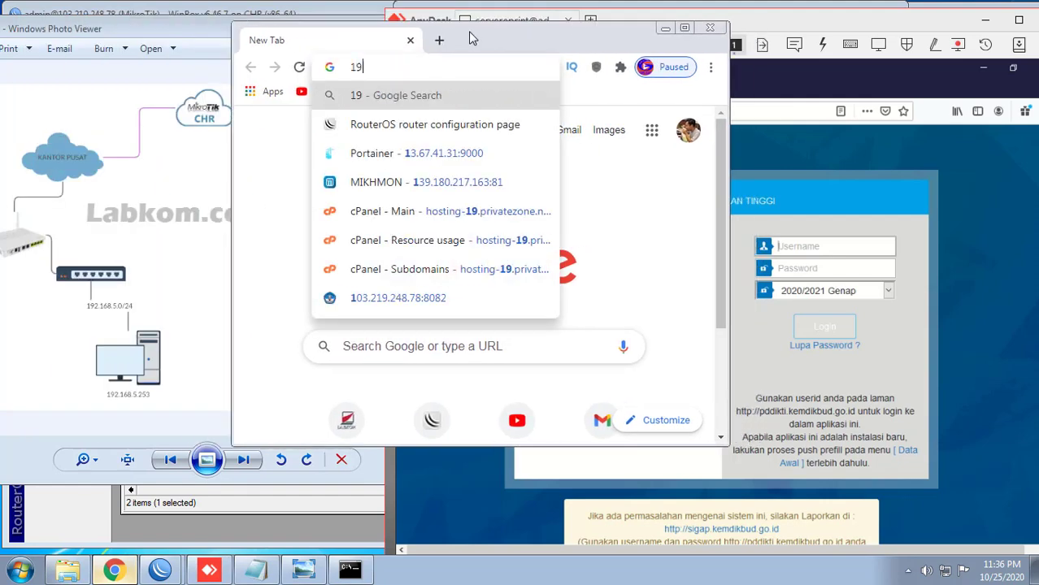
pyautogui.write('2.168.5.')
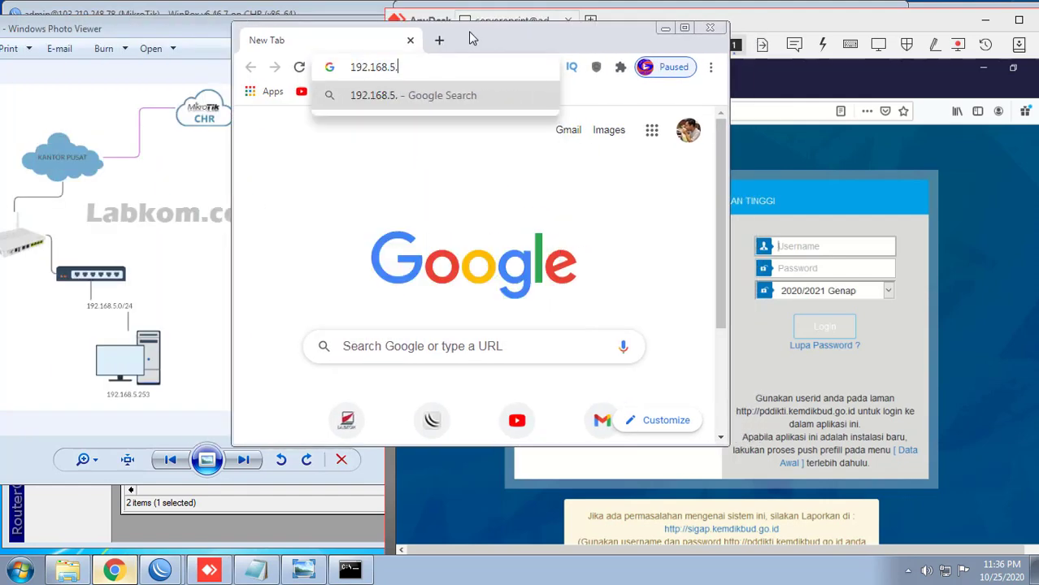
pyautogui.write('25')
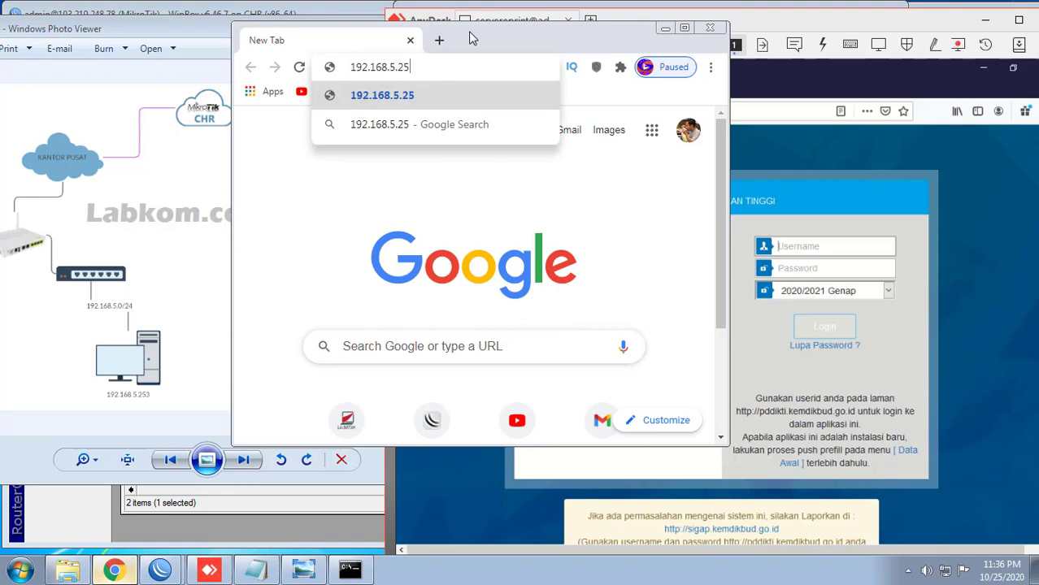
pyautogui.write('3')
pyautogui.press('Return')
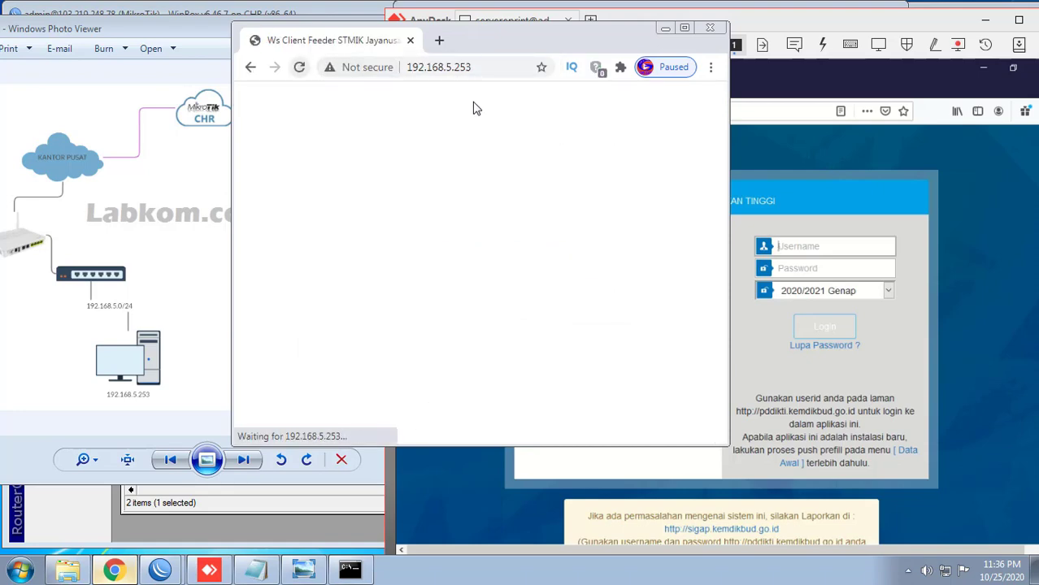
pyautogui.click(499, 67)
pyautogui.write(':')
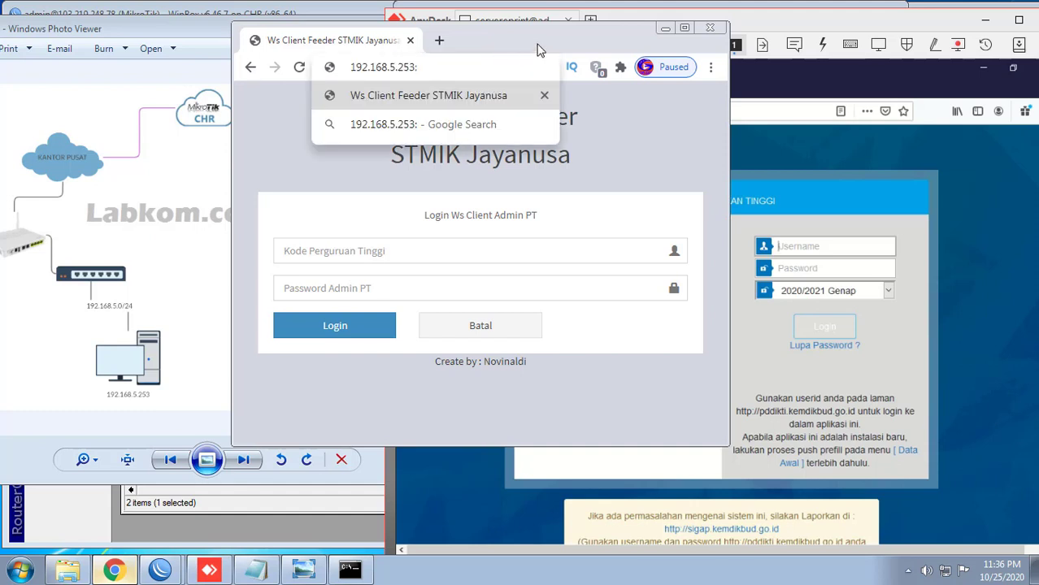
pyautogui.click(417, 156)
pyautogui.doubleClick(501, 66)
pyautogui.write(':')
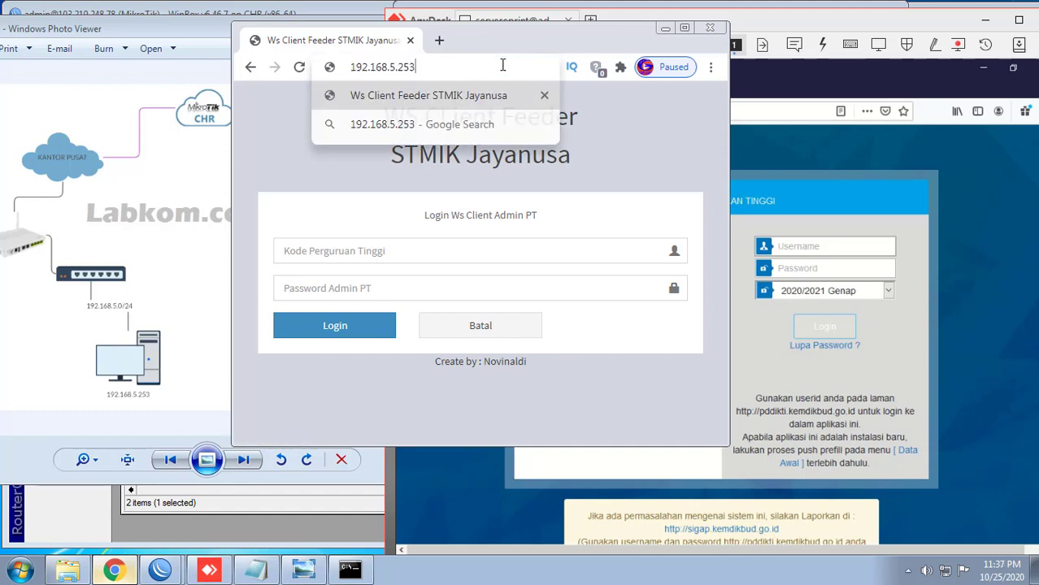
pyautogui.write('8082')
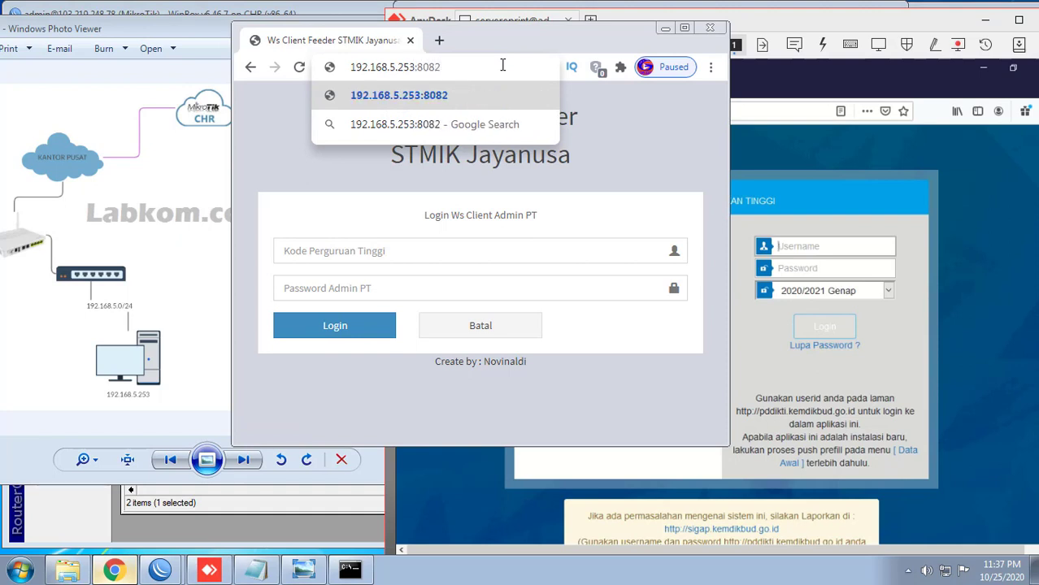
pyautogui.press('Return')
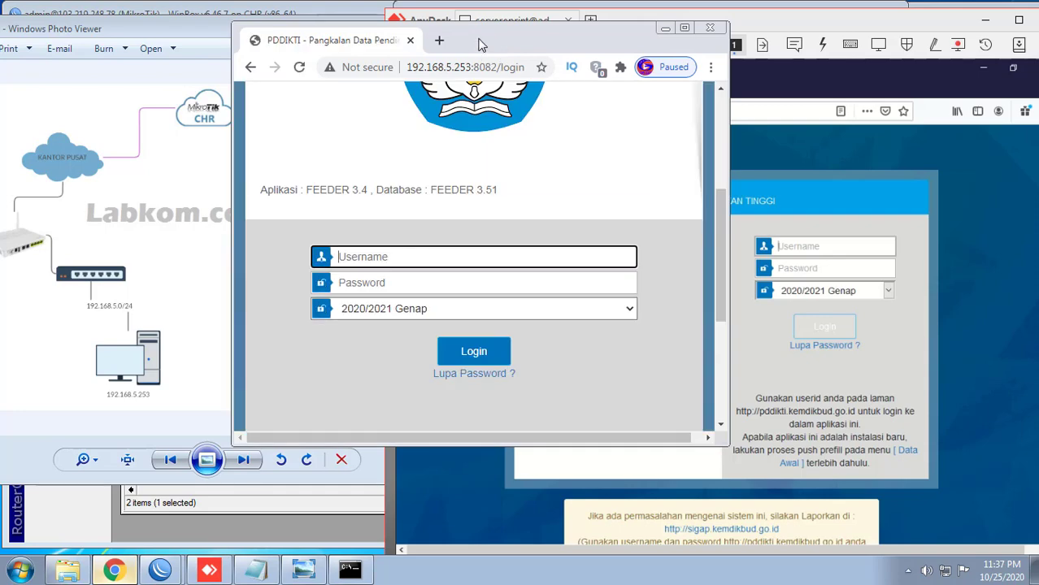
# Step: Reposition and resize the Chrome window showing the PDDIKTI login page
pyautogui.moveTo(480, 45); pyautogui.dragTo(382, 122)
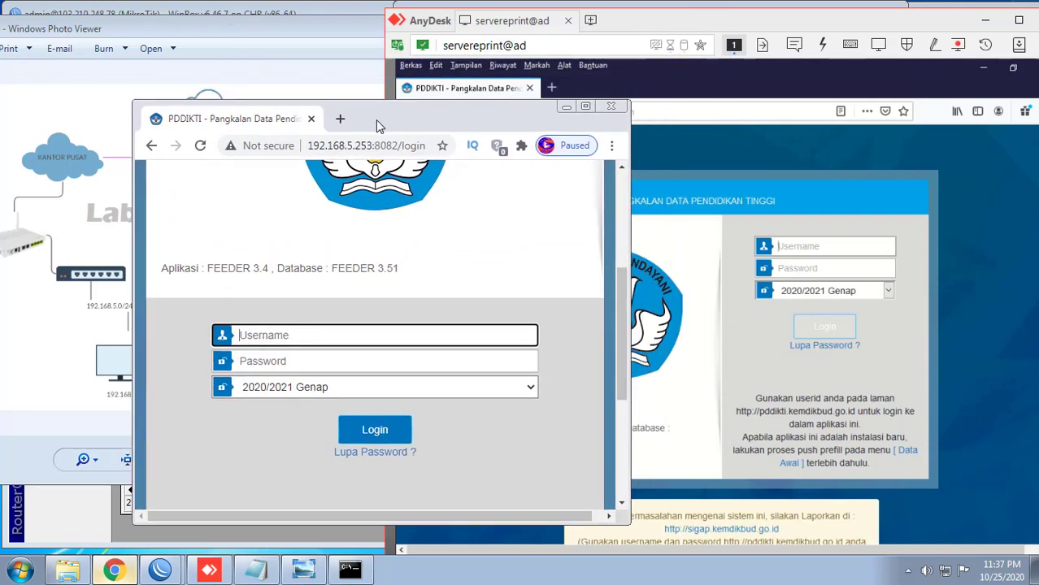
pyautogui.doubleClick(376, 120)
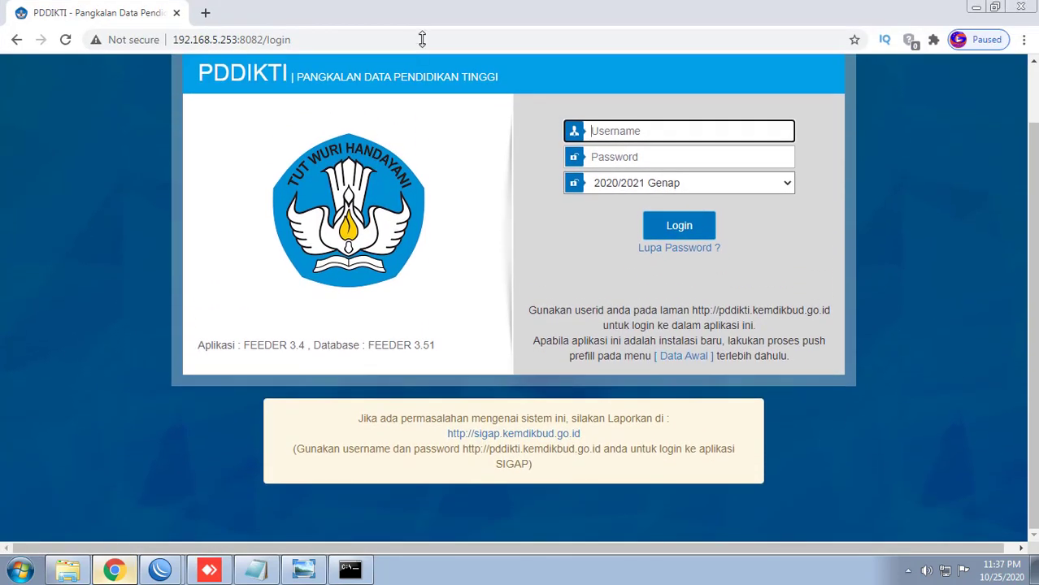
pyautogui.doubleClick(422, 12)
pyautogui.moveTo(445, 121); pyautogui.dragTo(399, 119)
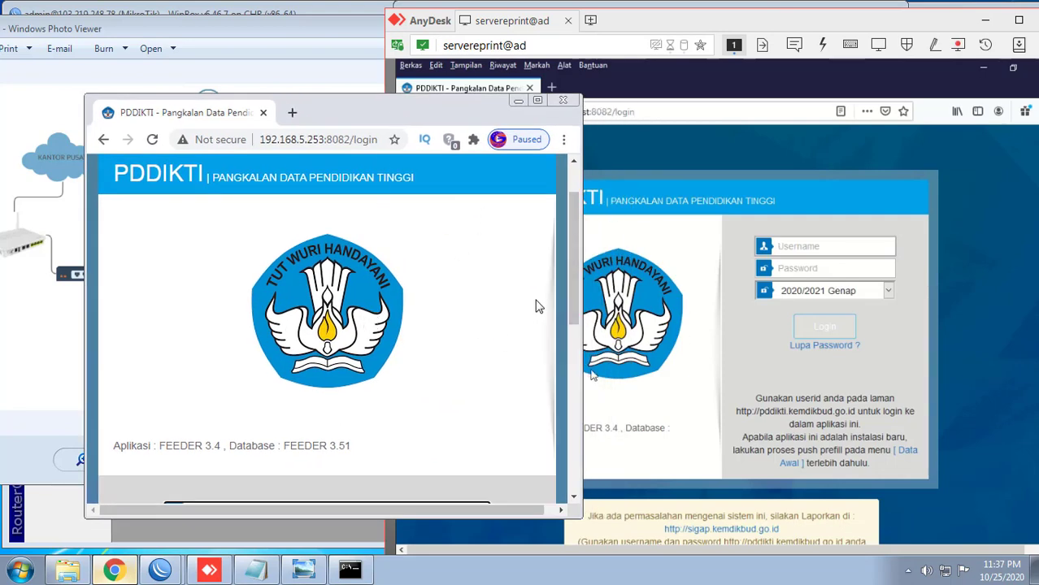
pyautogui.scroll(1, 525, 317)
pyautogui.scroll(-4, 525, 345)
pyautogui.scroll(3, 524, 346)
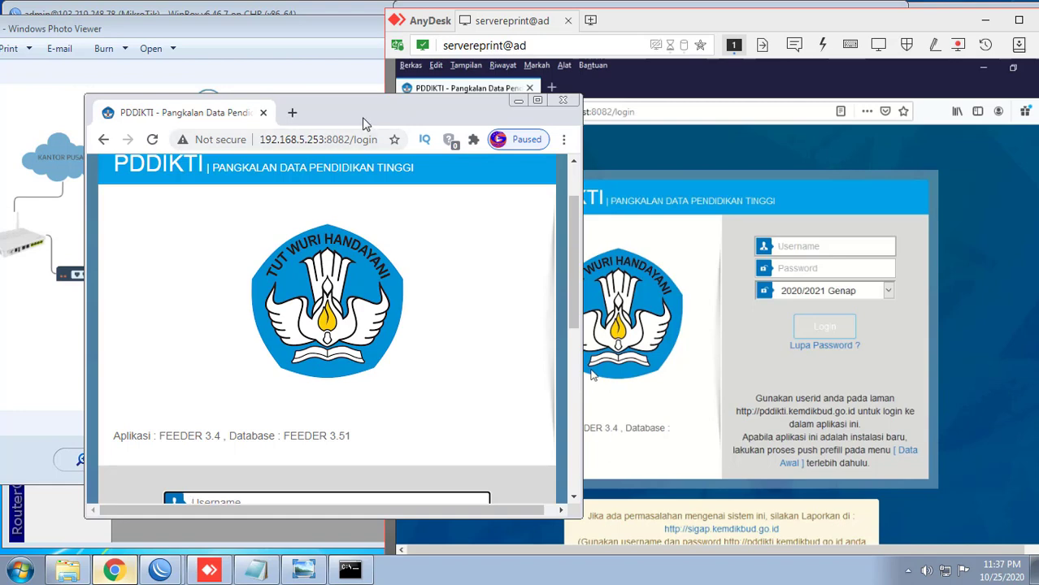
pyautogui.moveTo(363, 123); pyautogui.dragTo(323, 109)
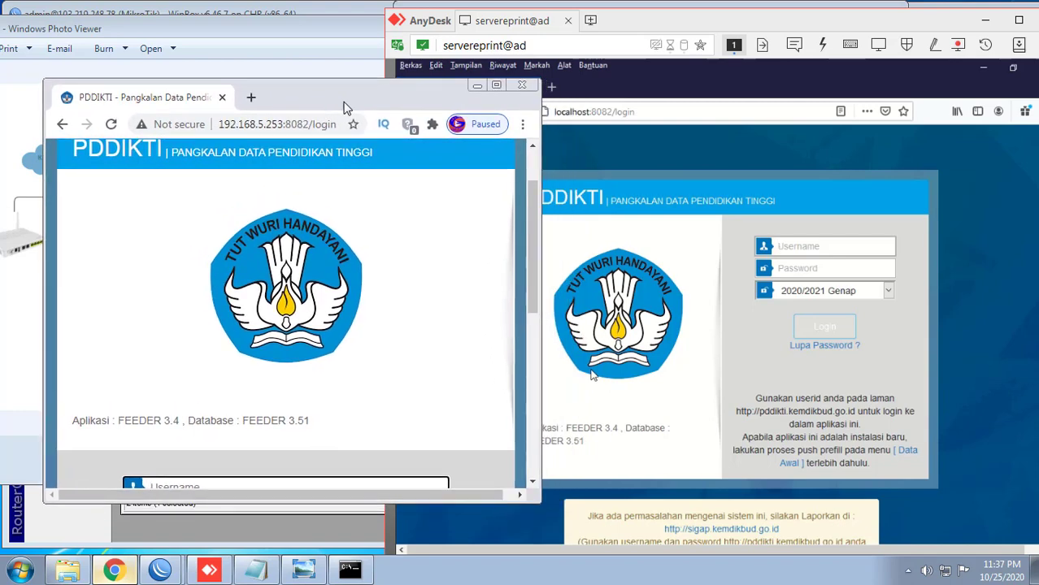
# Step: Bring the AnyDesk remote session to the front and maximize it
pyautogui.click(617, 61)
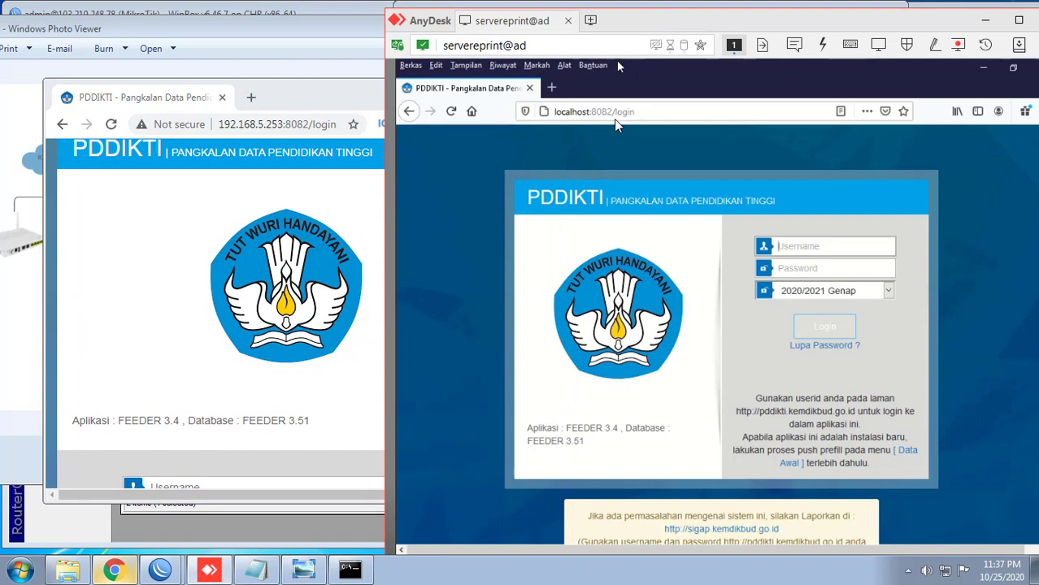
pyautogui.doubleClick(667, 22)
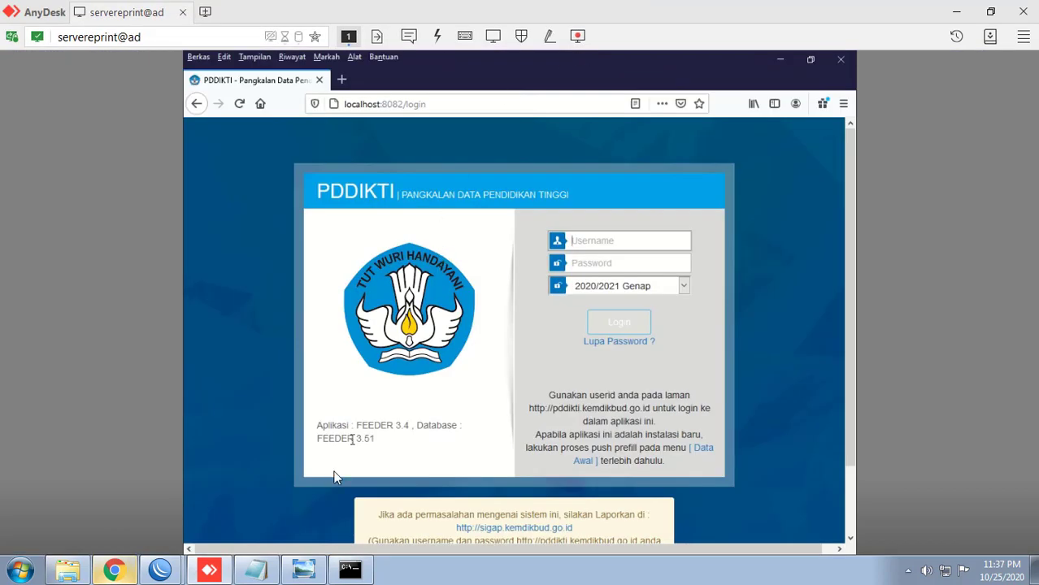
pyautogui.click(341, 79)
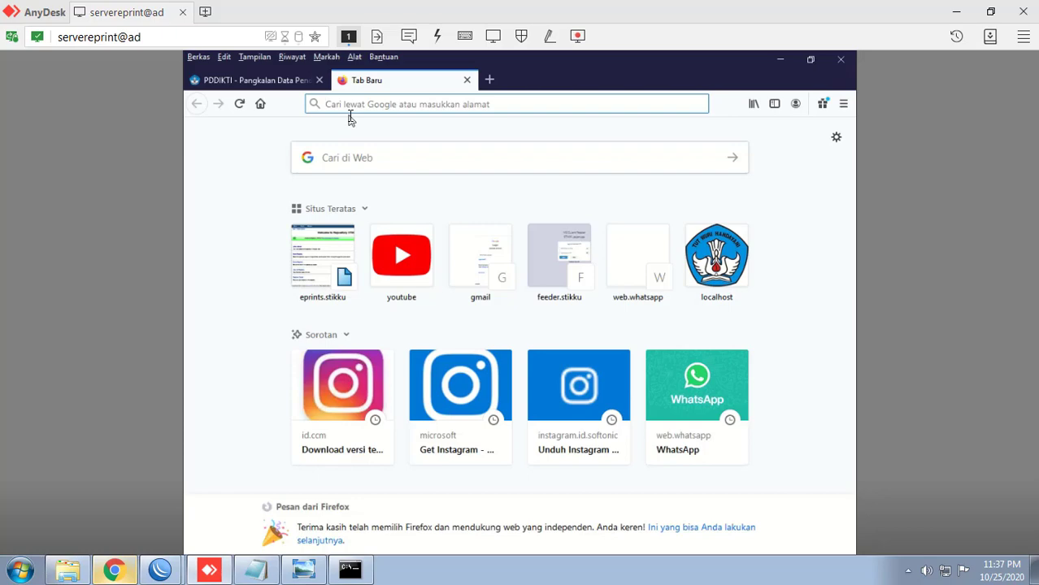
# Step: Load the XAMPP dashboard at 10.10.12.2, scroll through it, then minimize Firefox
pyautogui.write('10.140')
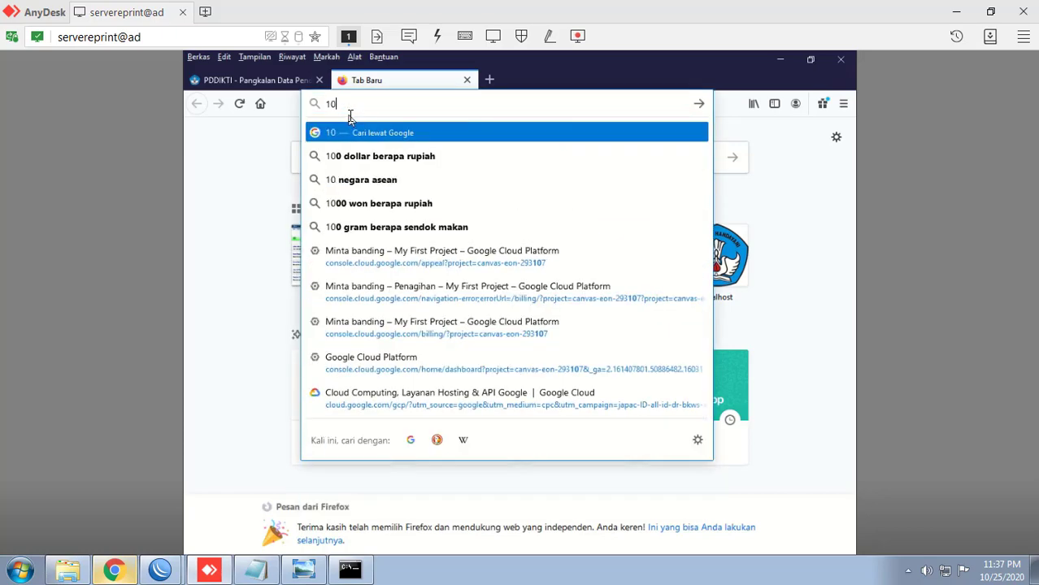
pyautogui.press('BackSpace')
pyautogui.press('BackSpace')
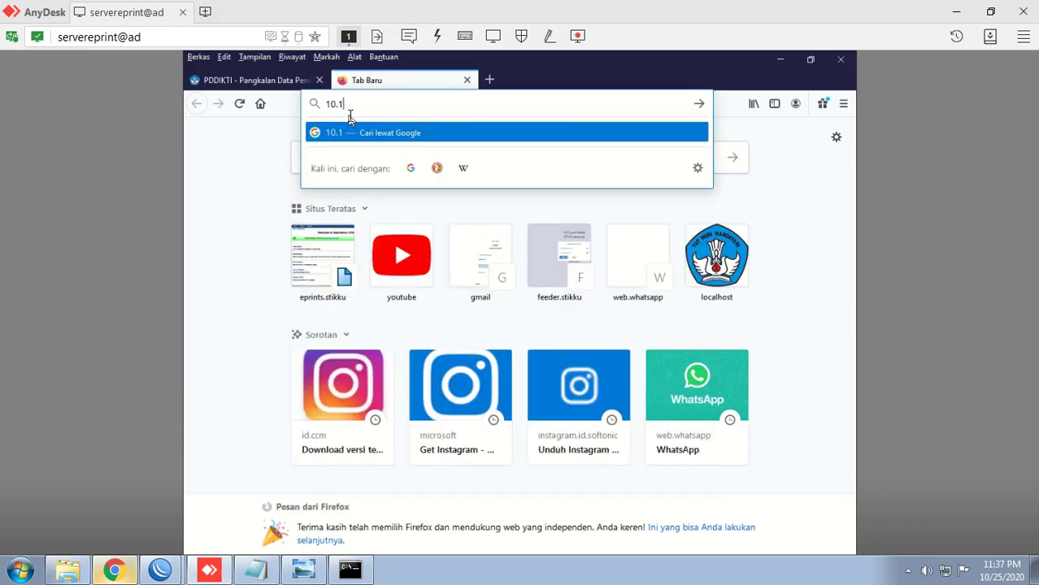
pyautogui.write('0.12')
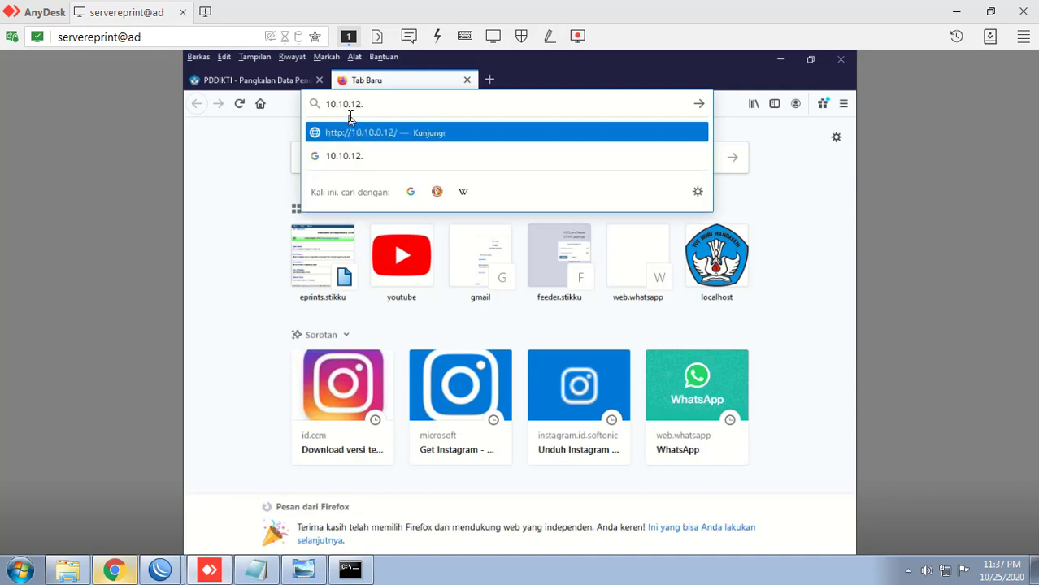
pyautogui.write('.2')
pyautogui.press('Return')
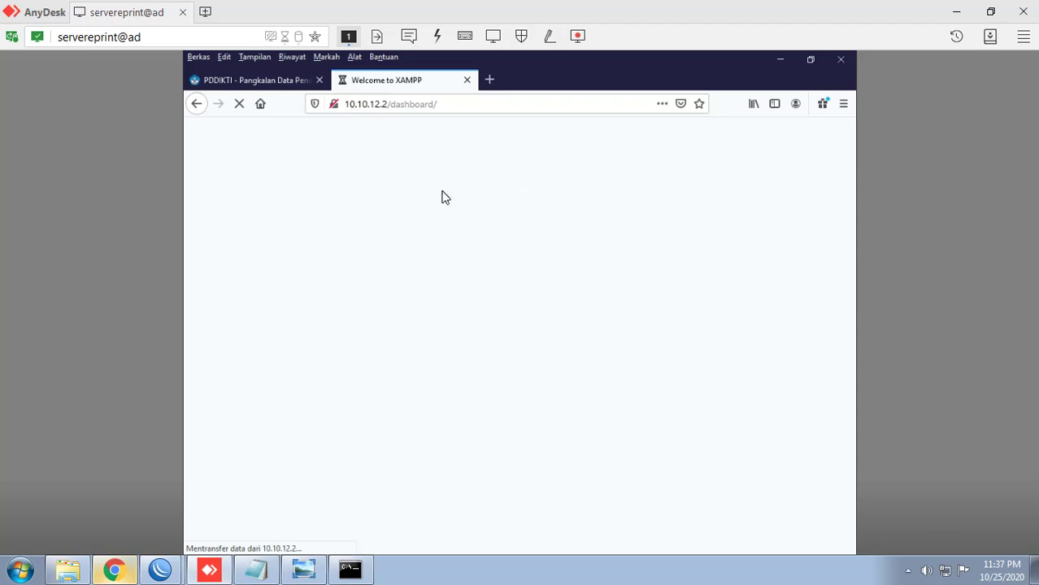
pyautogui.scroll(-3, 505, 210)
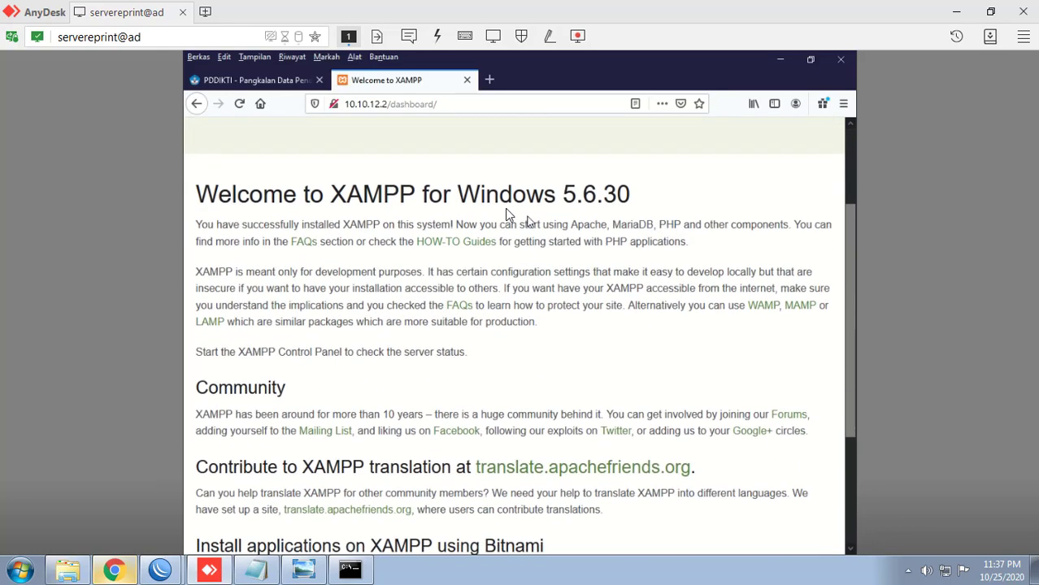
pyautogui.scroll(-2, 487, 260)
pyautogui.scroll(5, 459, 342)
pyautogui.scroll(-4, 464, 381)
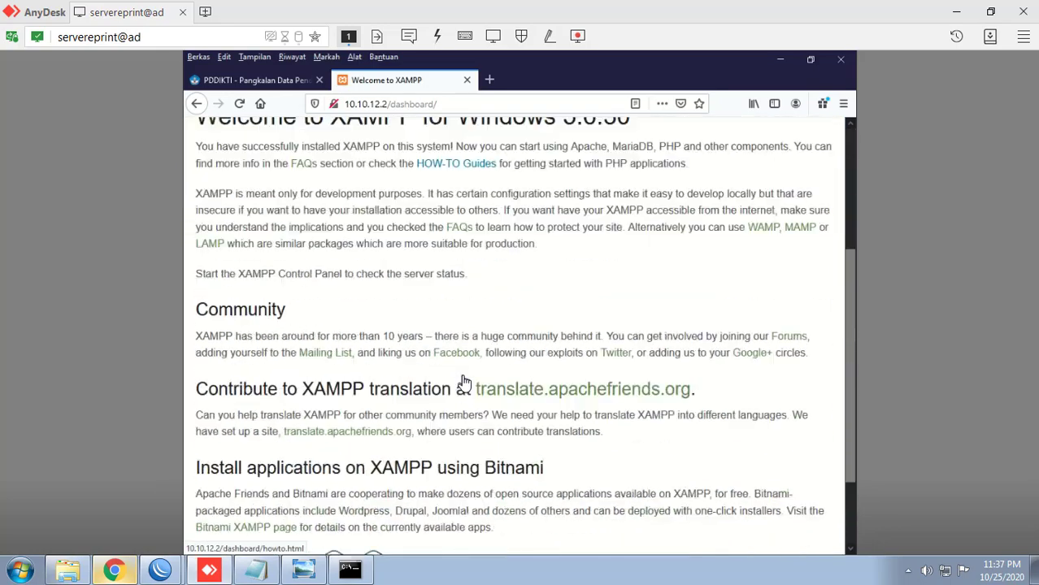
pyautogui.scroll(-2, 463, 382)
pyautogui.scroll(6, 464, 383)
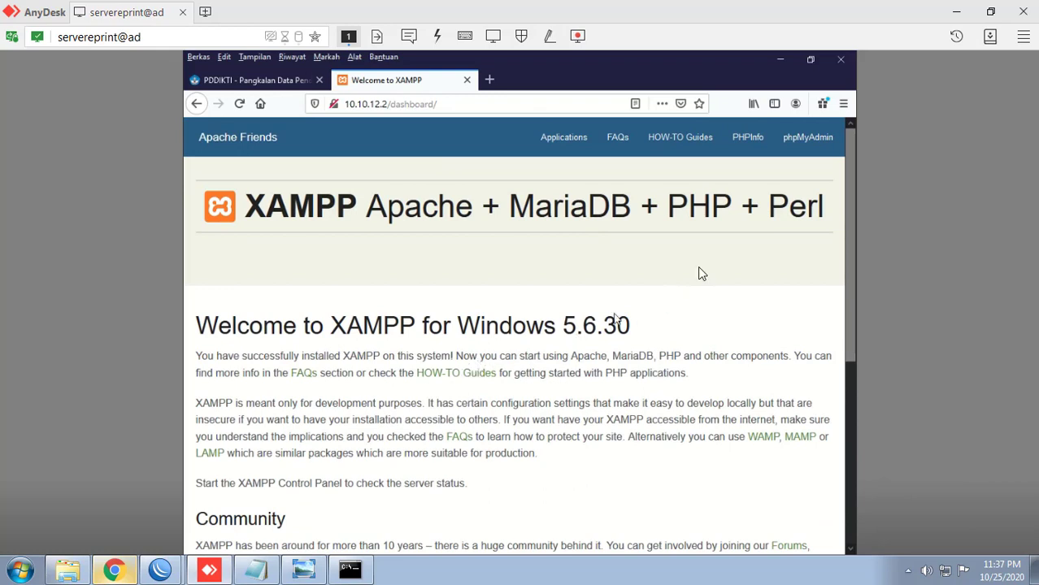
pyautogui.click(781, 63)
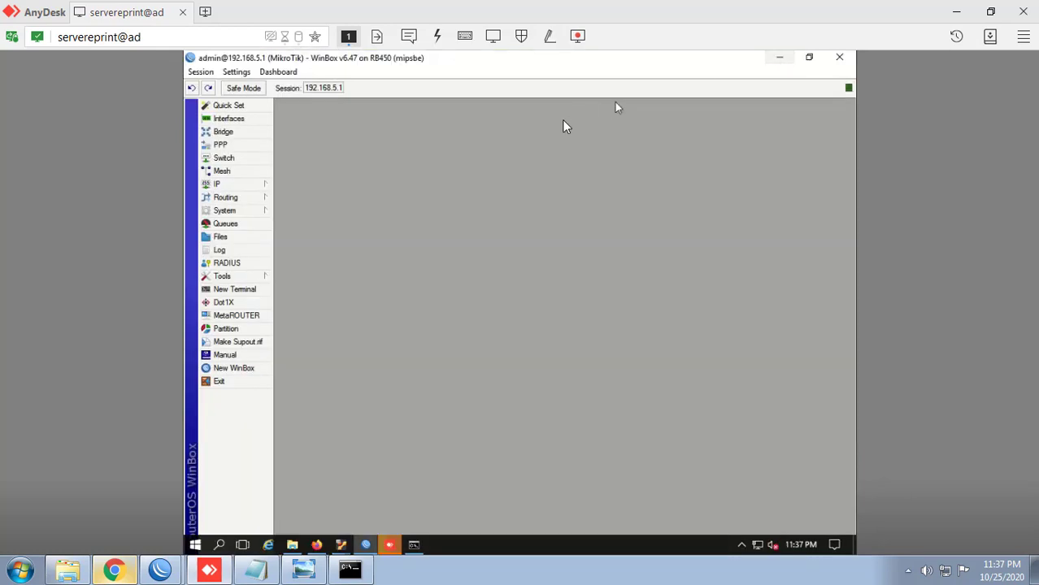
# Step: Maximize the Documents window and open the DATA (D:) drive
pyautogui.click(781, 56)
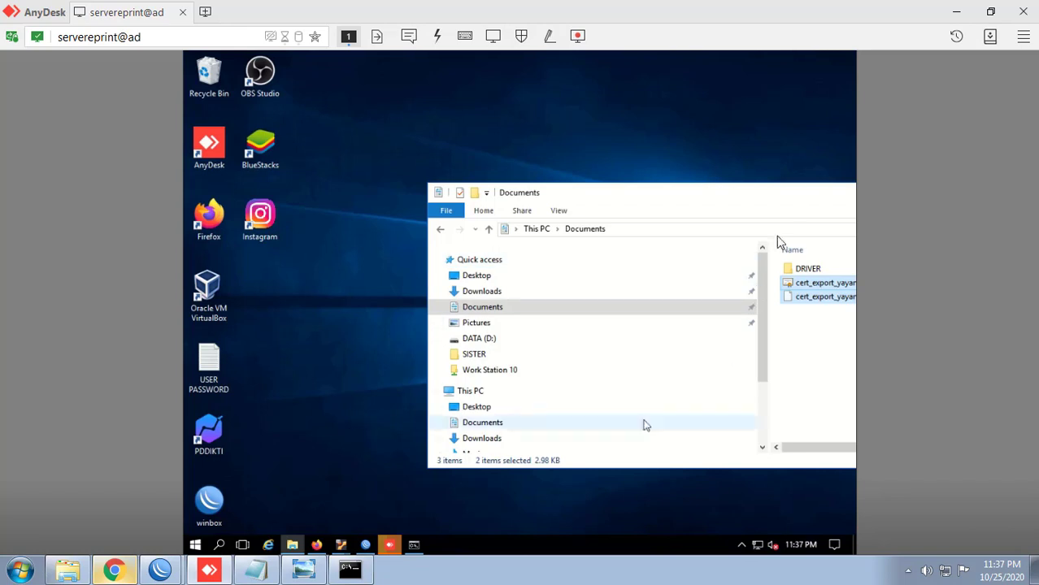
pyautogui.moveTo(796, 192); pyautogui.dragTo(522, 189)
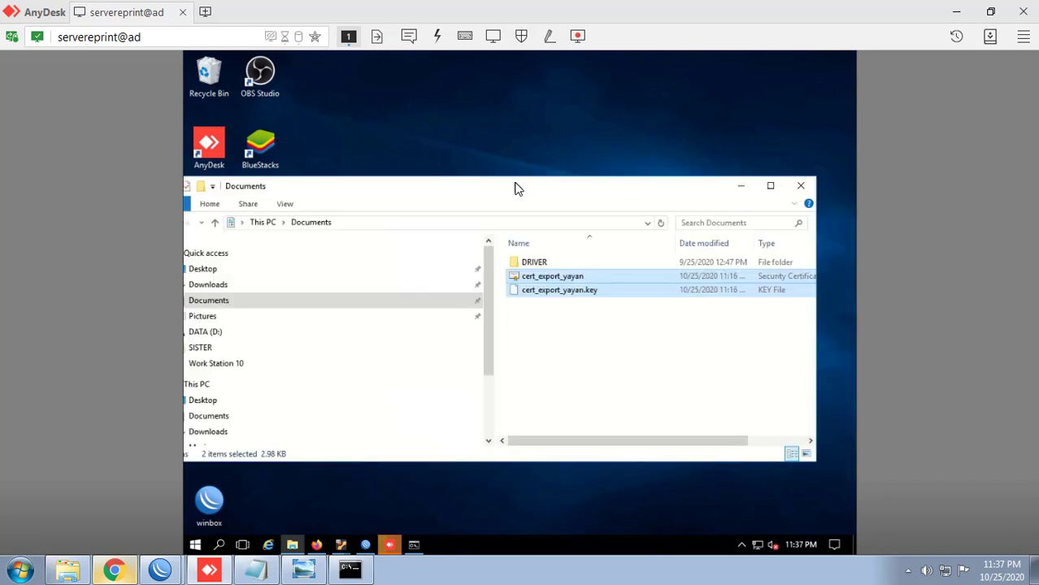
pyautogui.doubleClick(515, 189)
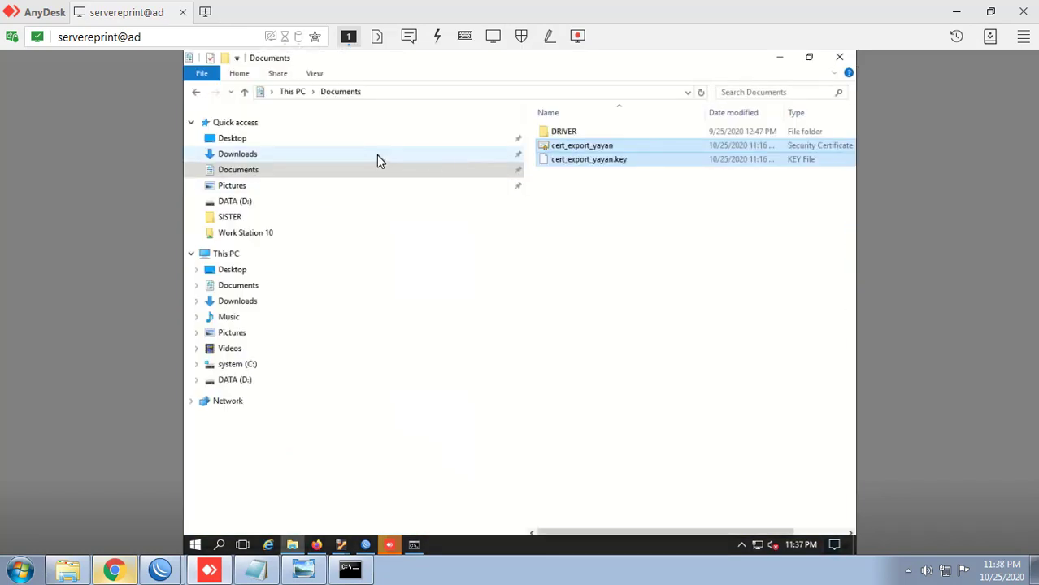
pyautogui.click(616, 230)
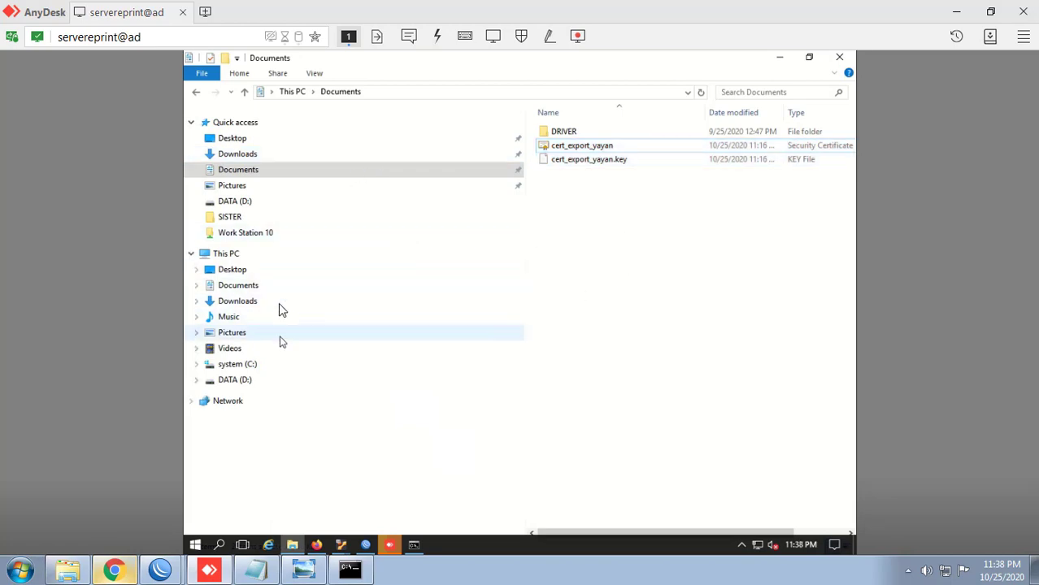
pyautogui.click(262, 207)
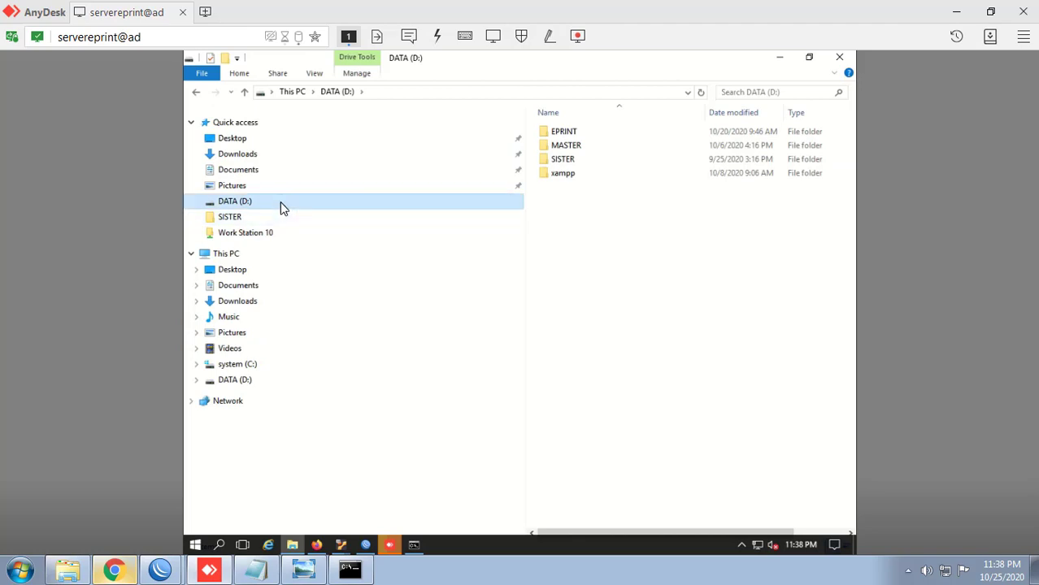
# Step: Share the DATA (D:) drive on the network as D through Advanced Sharing
pyautogui.rightClick(281, 207)
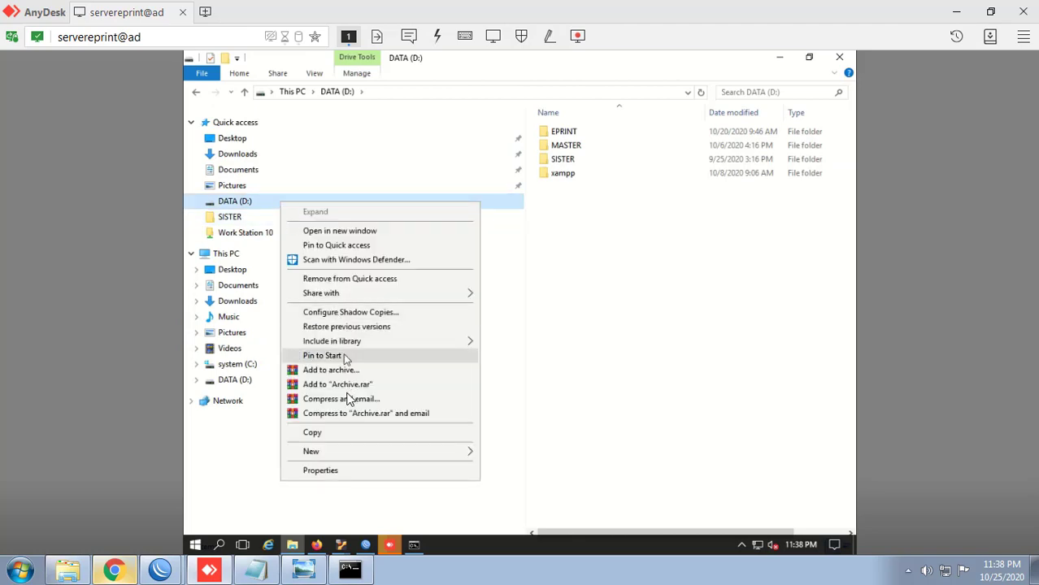
pyautogui.click(349, 471)
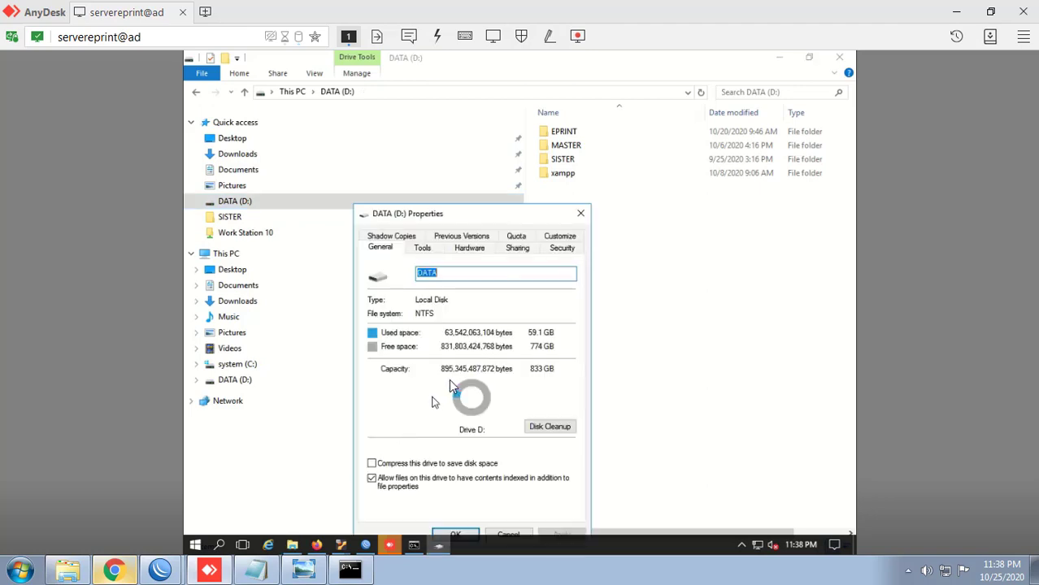
pyautogui.moveTo(415, 213); pyautogui.dragTo(411, 140)
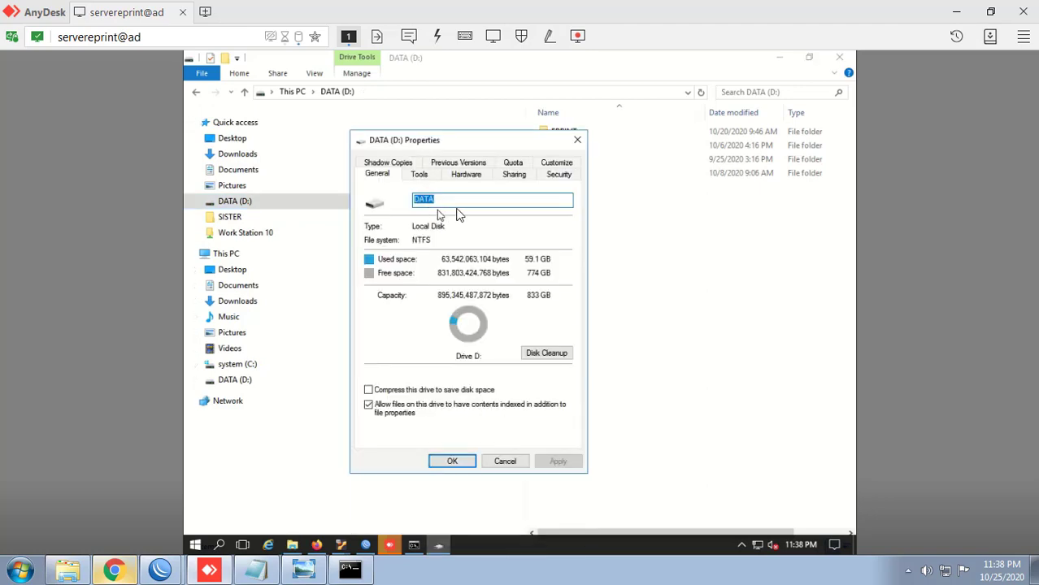
pyautogui.click(516, 175)
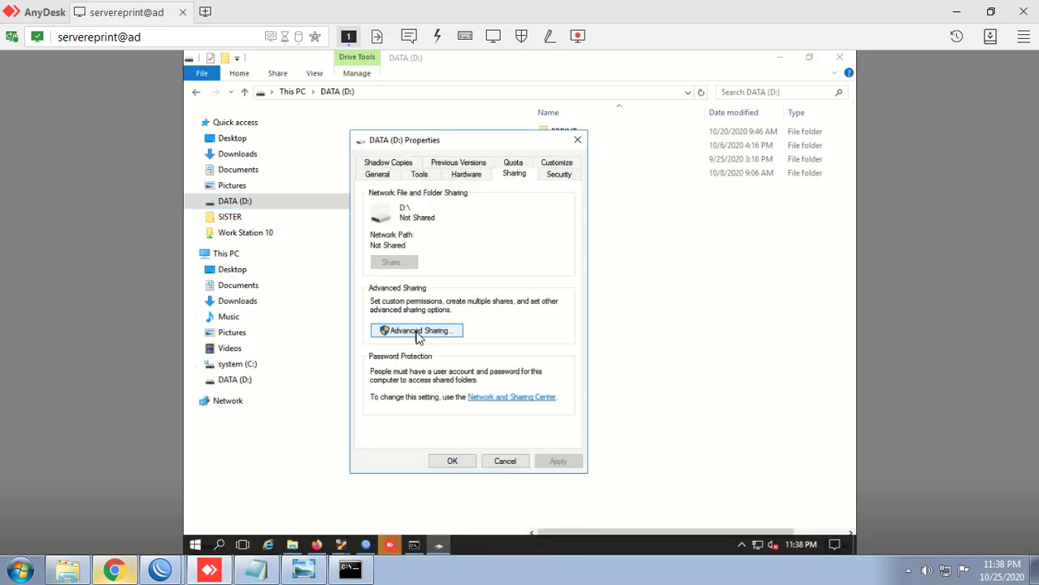
pyautogui.click(441, 329)
pyautogui.click(387, 187)
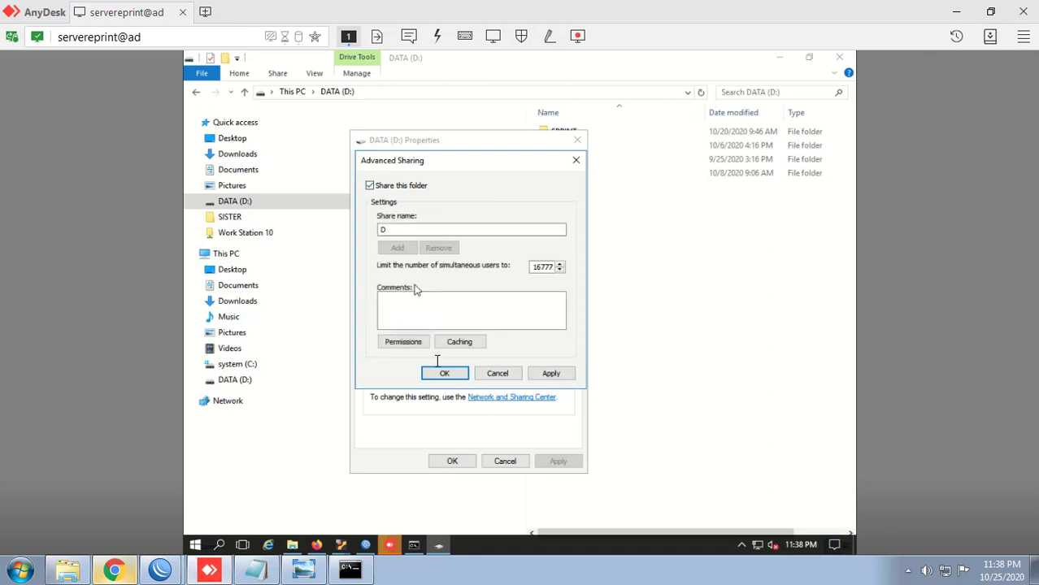
pyautogui.click(442, 374)
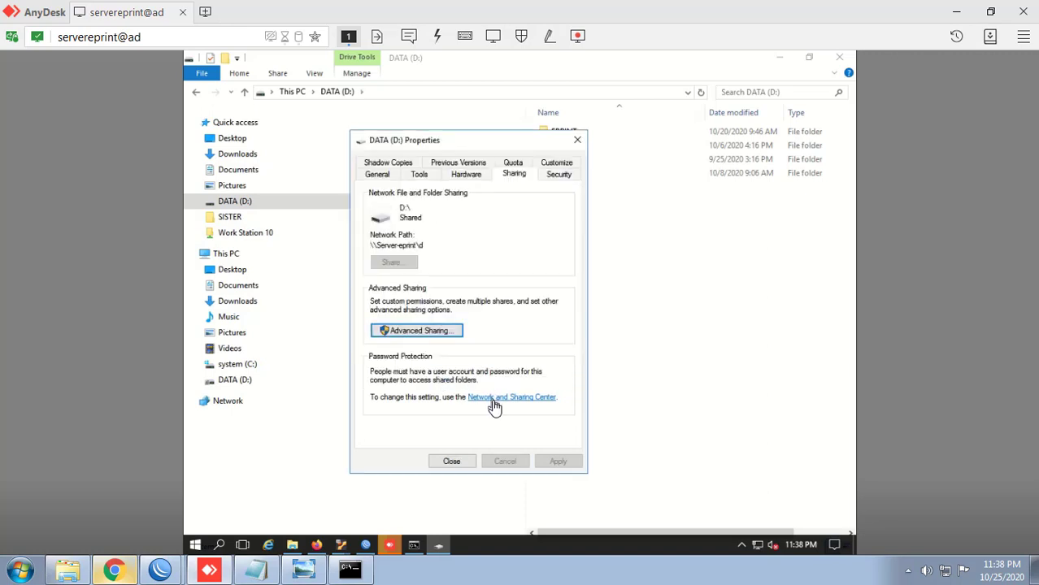
# Step: Turn off password protected sharing for all networks and save the changes
pyautogui.click(495, 399)
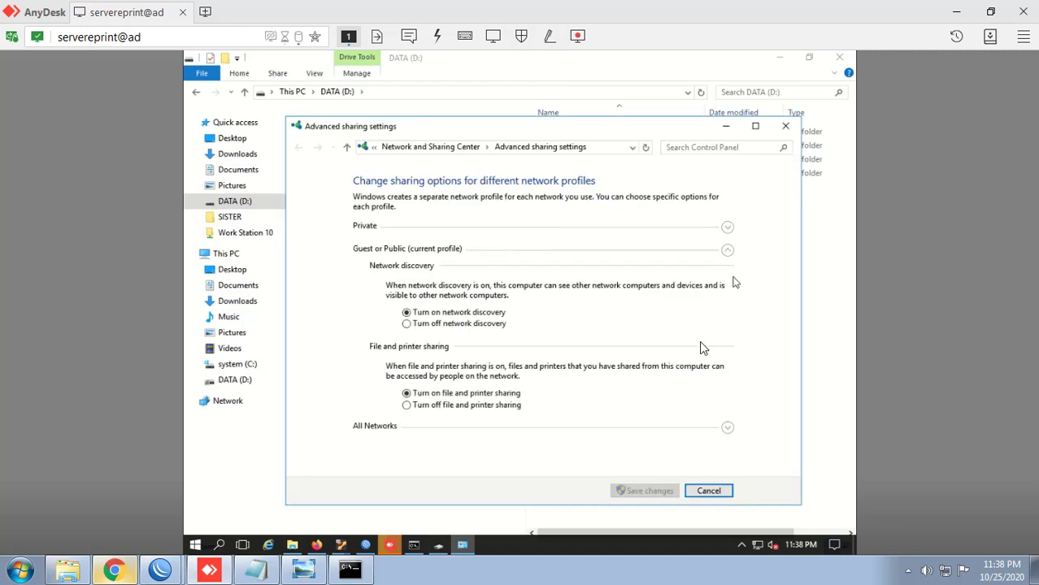
pyautogui.click(389, 426)
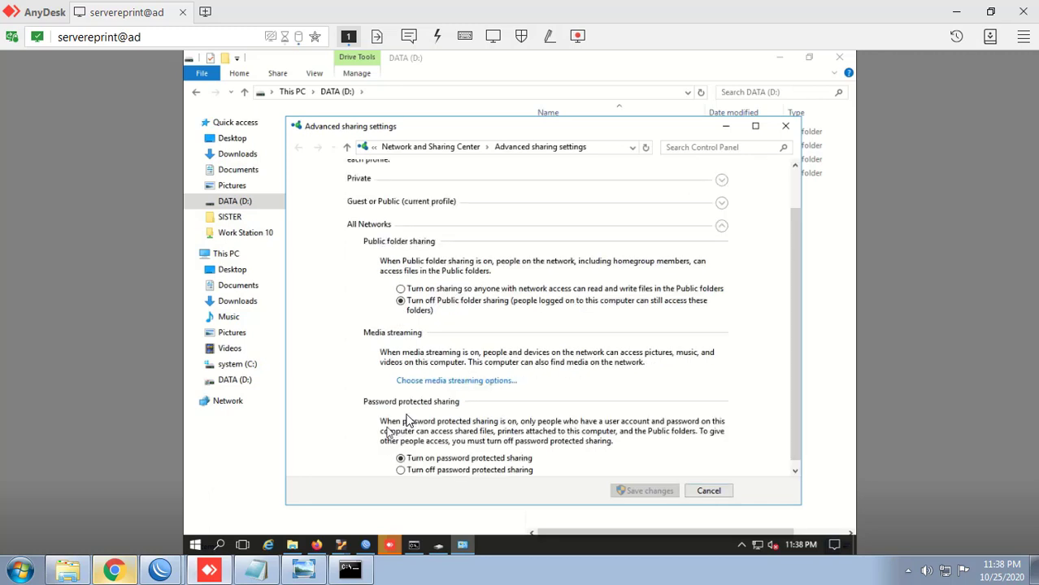
pyautogui.click(480, 465)
pyautogui.click(630, 491)
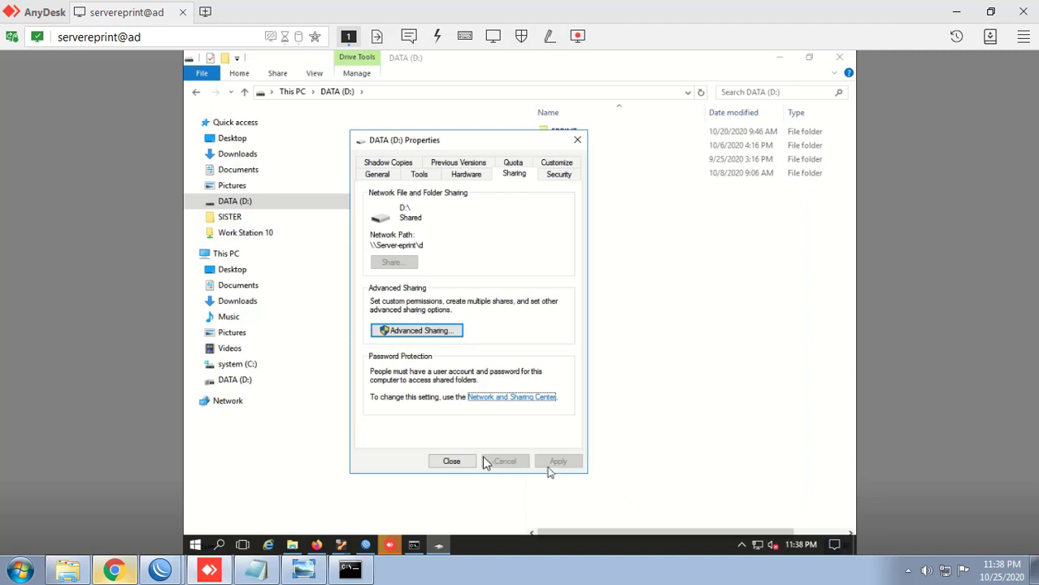
# Step: Close the drive properties, refresh the D: view, and reposition the local Desktop folder
pyautogui.click(452, 461)
pyautogui.rightClick(647, 260)
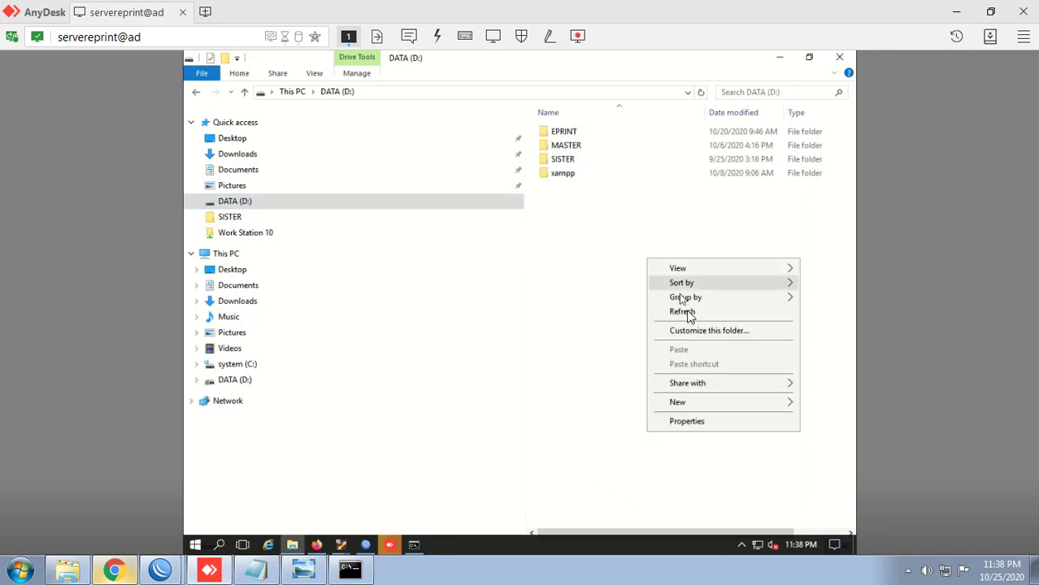
pyautogui.click(688, 312)
pyautogui.click(68, 569)
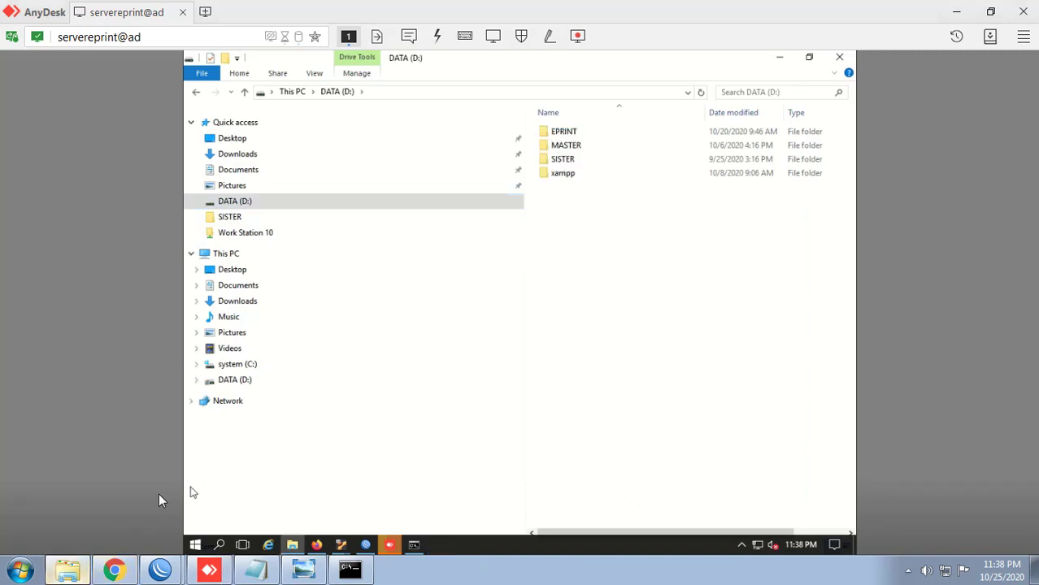
pyautogui.moveTo(281, 59); pyautogui.dragTo(520, 168)
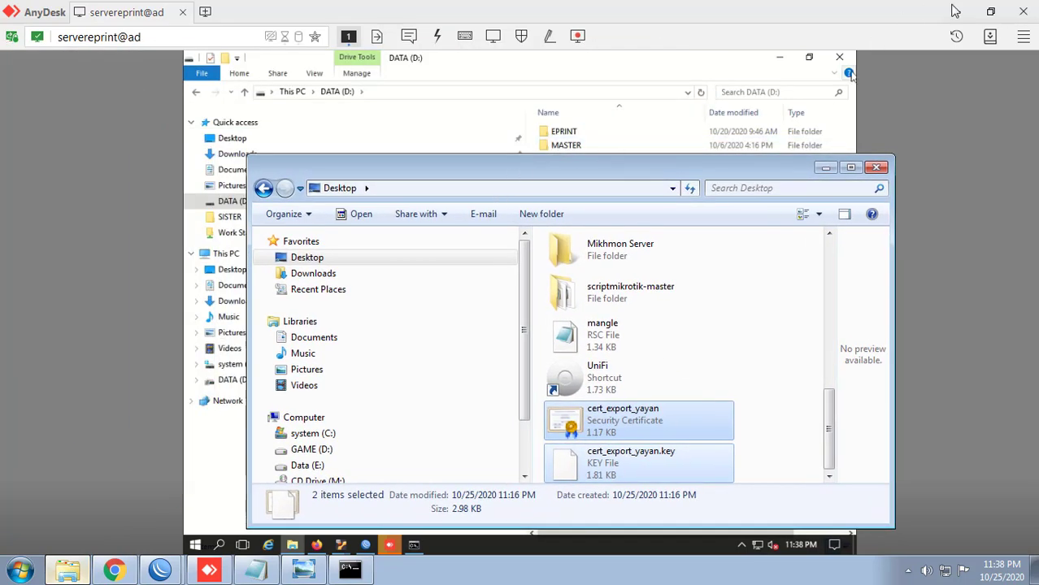
# Step: Maximize the local Desktop folder window, start a \\192.168.5 path, and check the topology picture
pyautogui.click(956, 11)
pyautogui.doubleClick(529, 173)
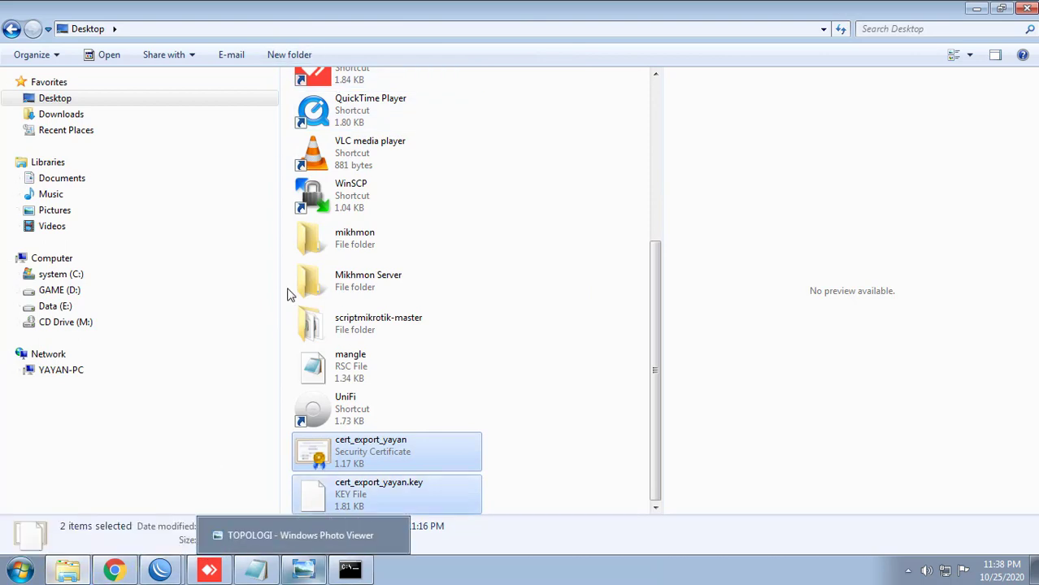
pyautogui.click(195, 33)
pyautogui.press('BackSpace')
pyautogui.write('\\\\')
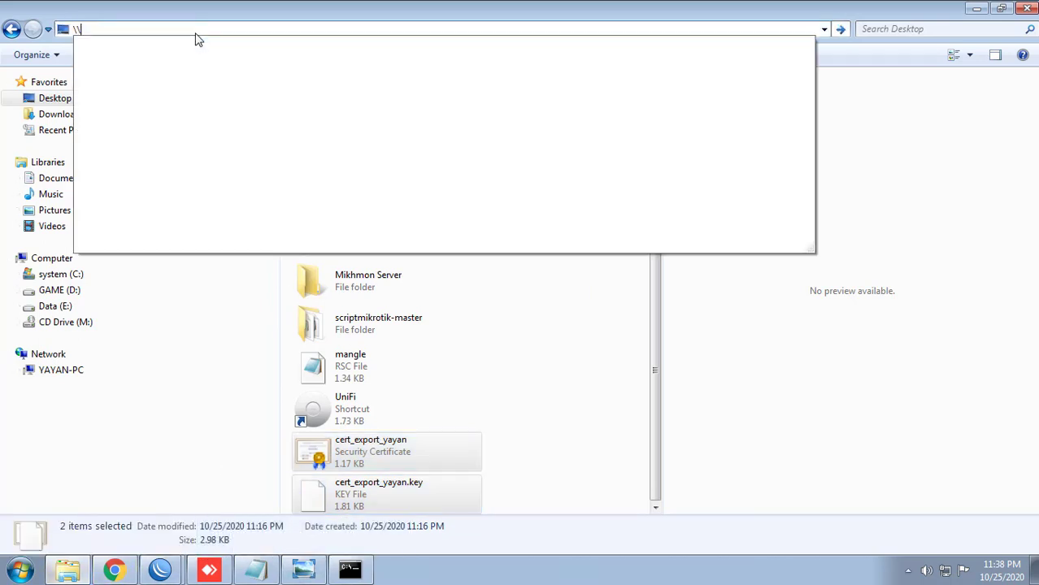
pyautogui.write('192.168.')
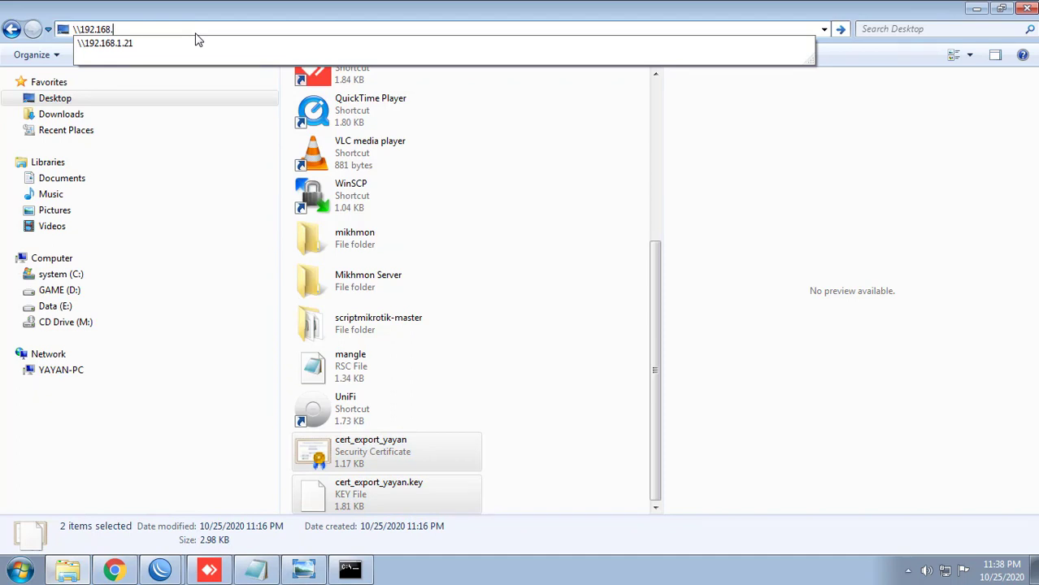
pyautogui.write('5.253')
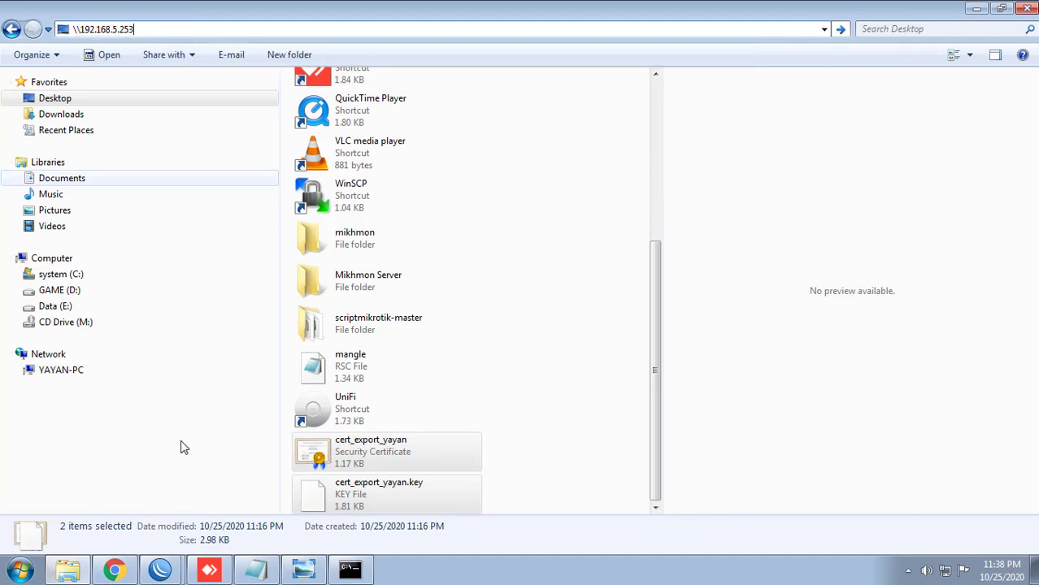
pyautogui.click(303, 572)
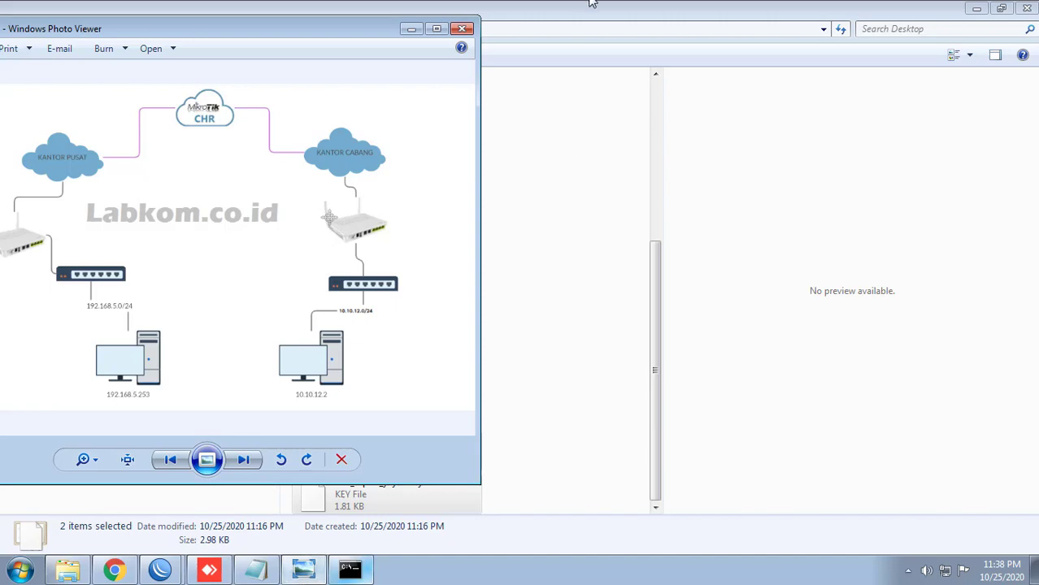
# Step: Browse to \\192.168.5.253, try opening share d, and dismiss the access-denied error
pyautogui.click(574, 33)
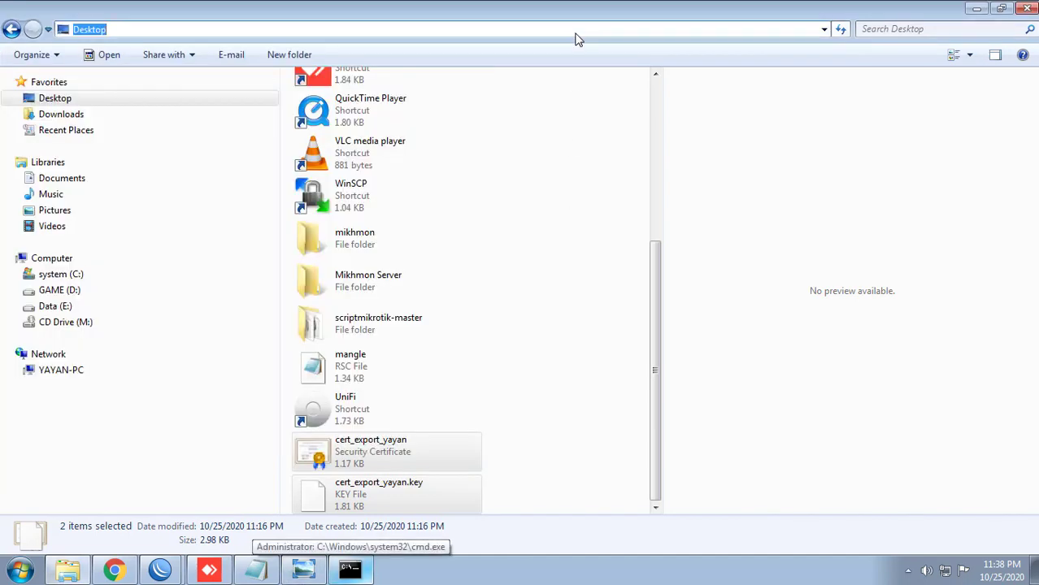
pyautogui.write('\\\\192.')
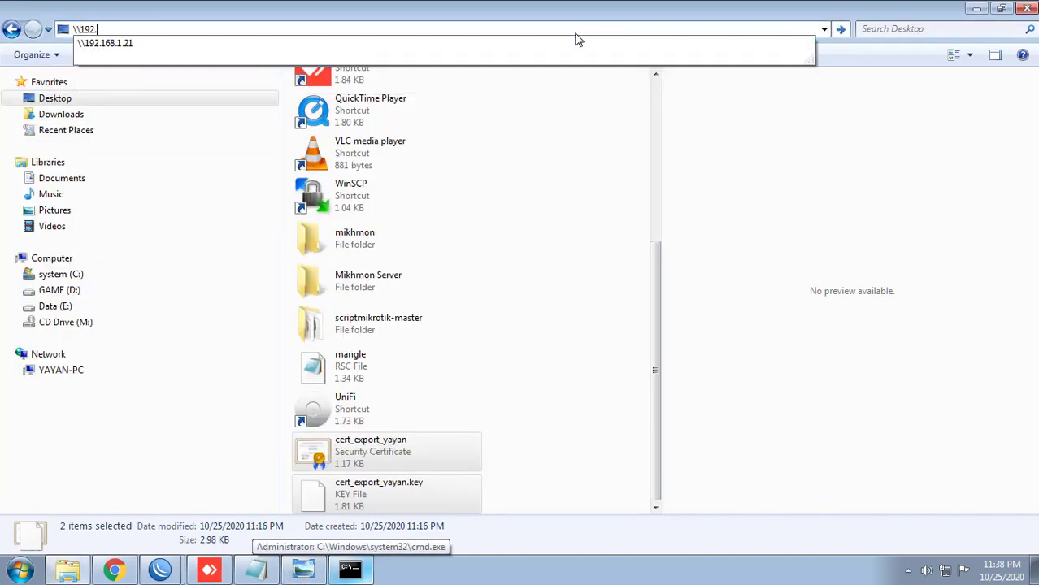
pyautogui.write('168.5.253')
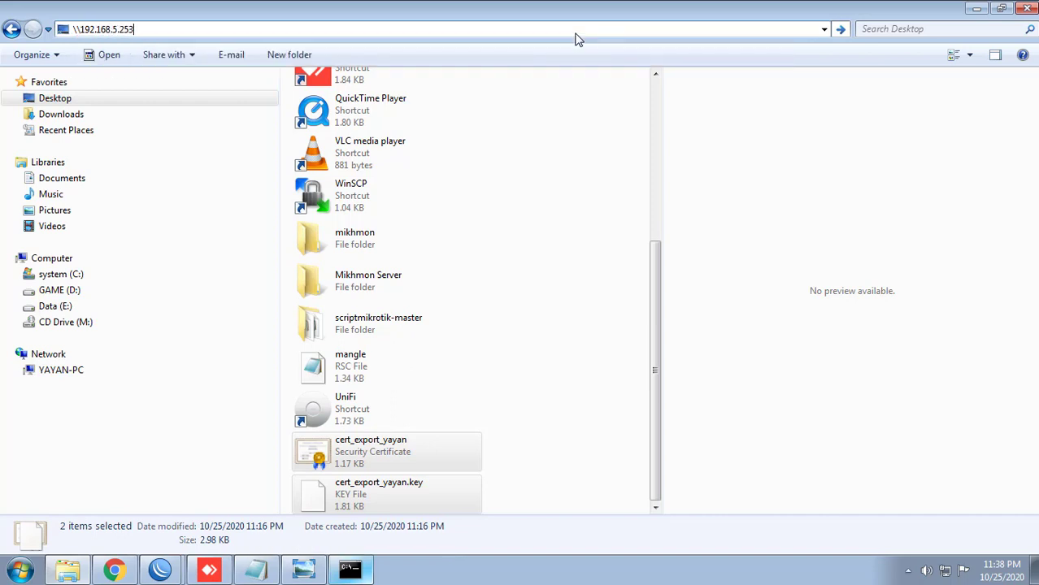
pyautogui.press('Return')
pyautogui.press('Home')
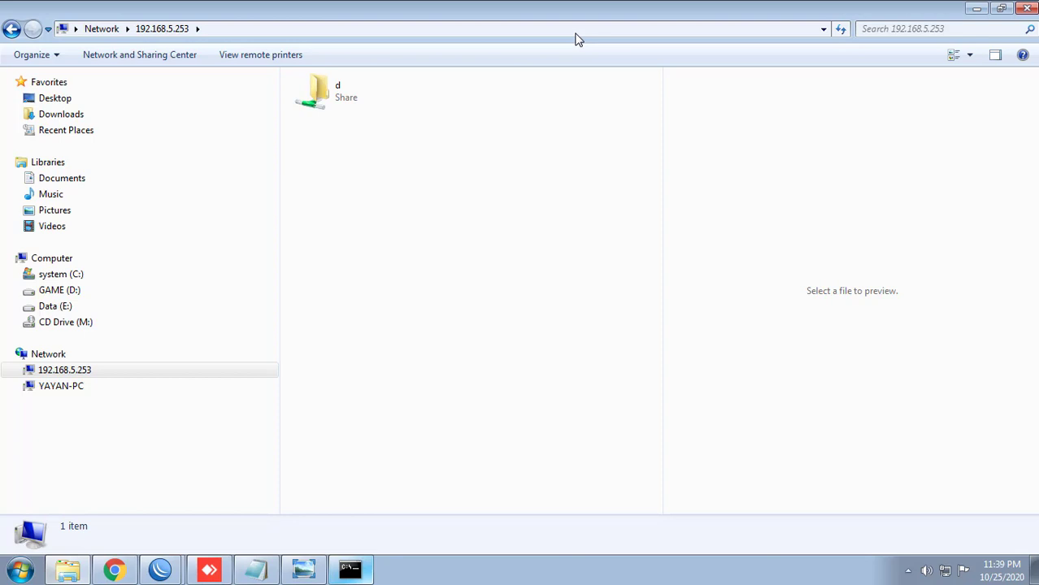
pyautogui.doubleClick(344, 107)
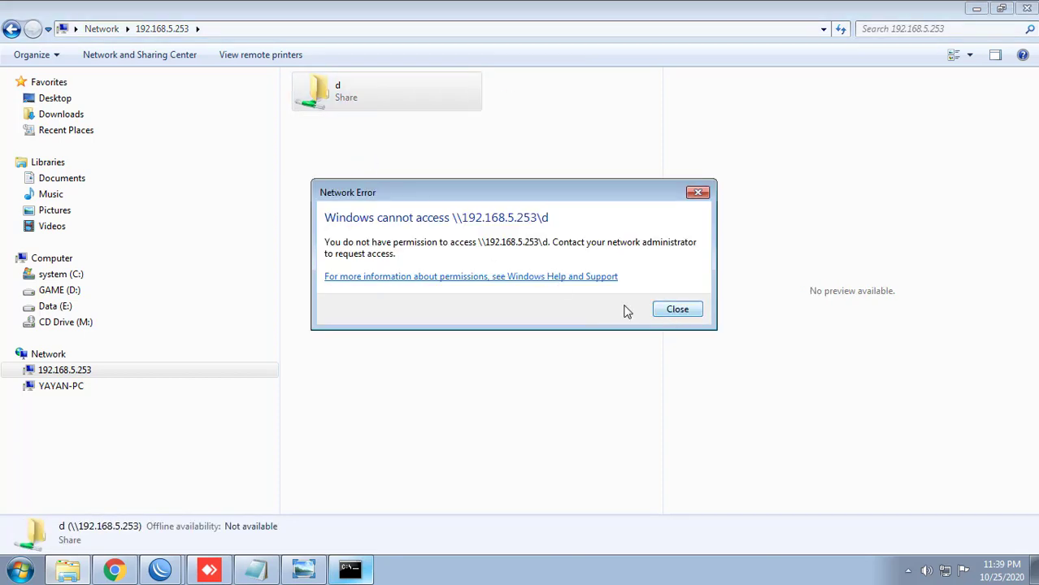
pyautogui.click(679, 312)
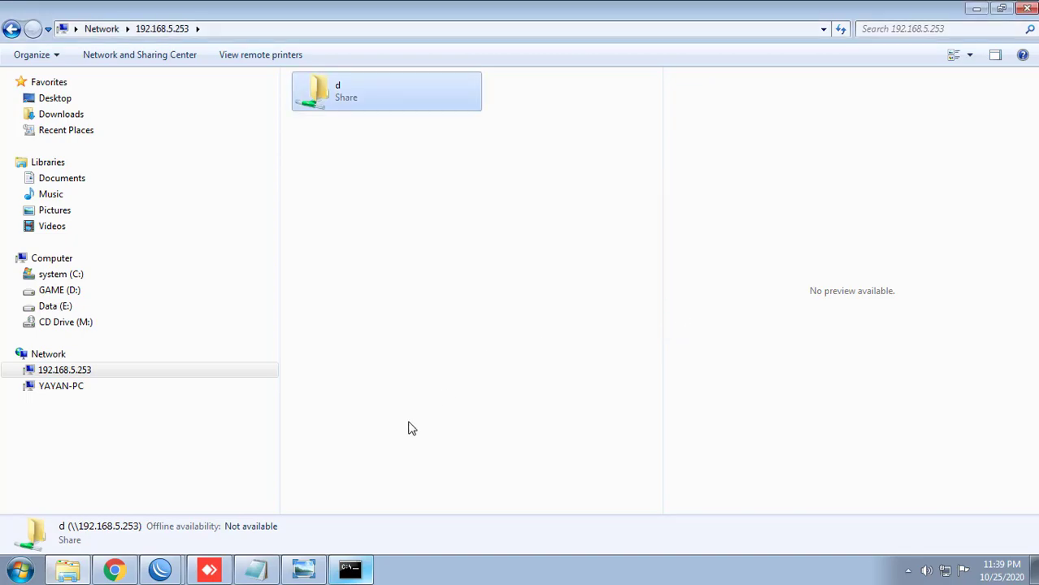
pyautogui.click(217, 569)
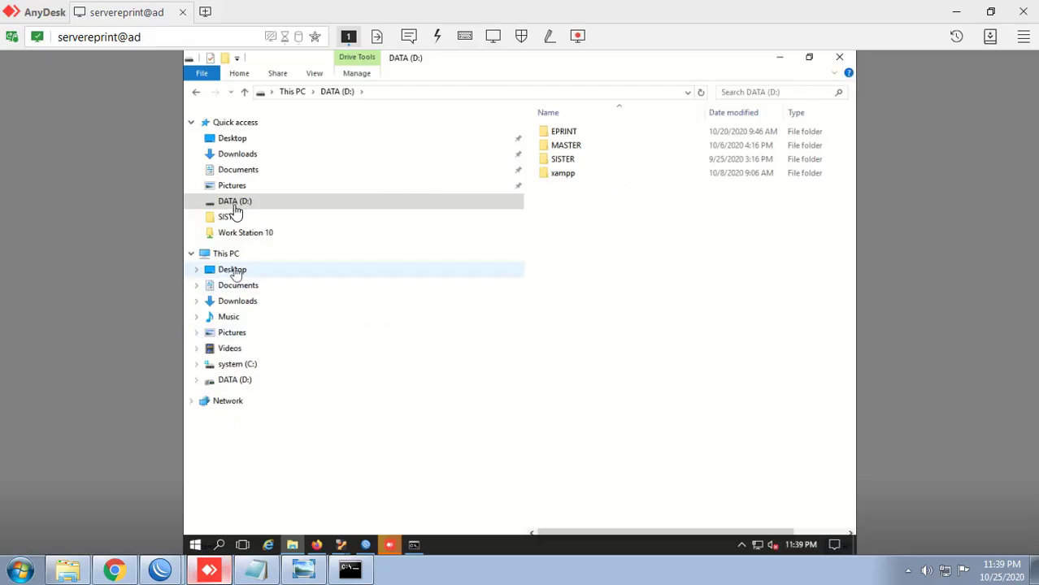
# Step: Open the DATA (D:) drive's security permissions and list all users and groups to add
pyautogui.rightClick(235, 205)
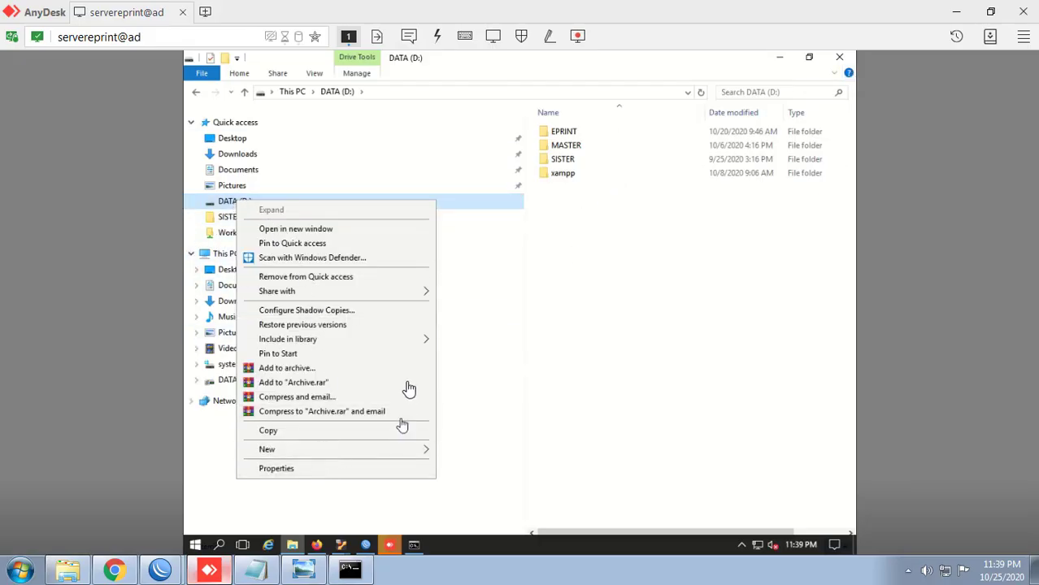
pyautogui.click(333, 469)
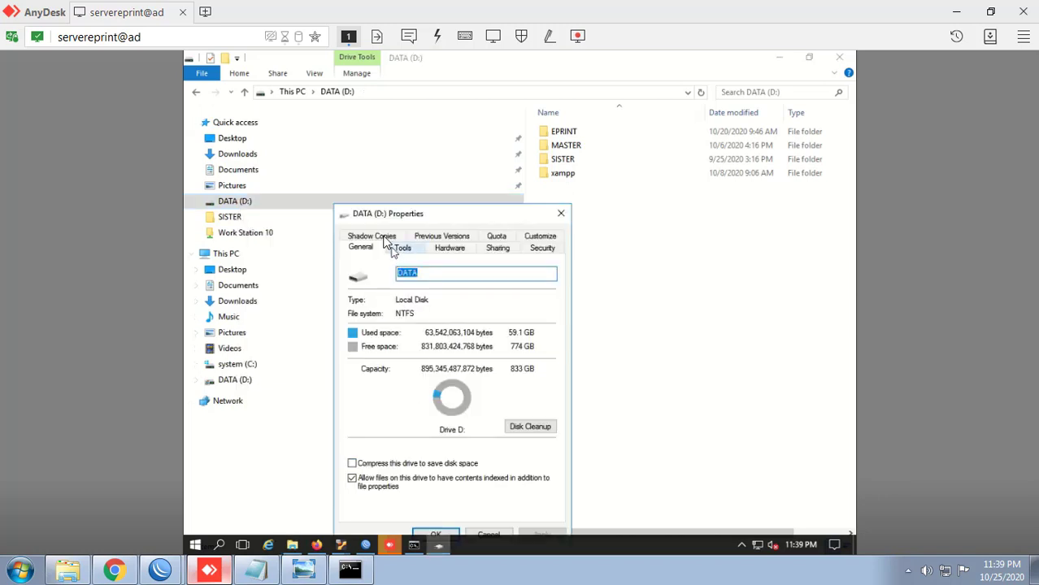
pyautogui.click(536, 249)
pyautogui.click(521, 366)
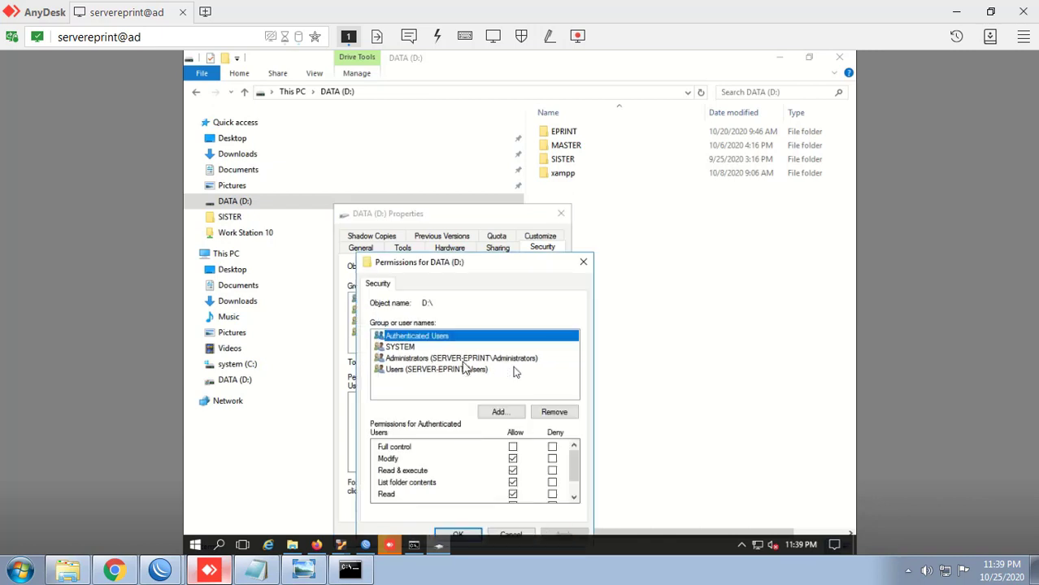
pyautogui.click(500, 412)
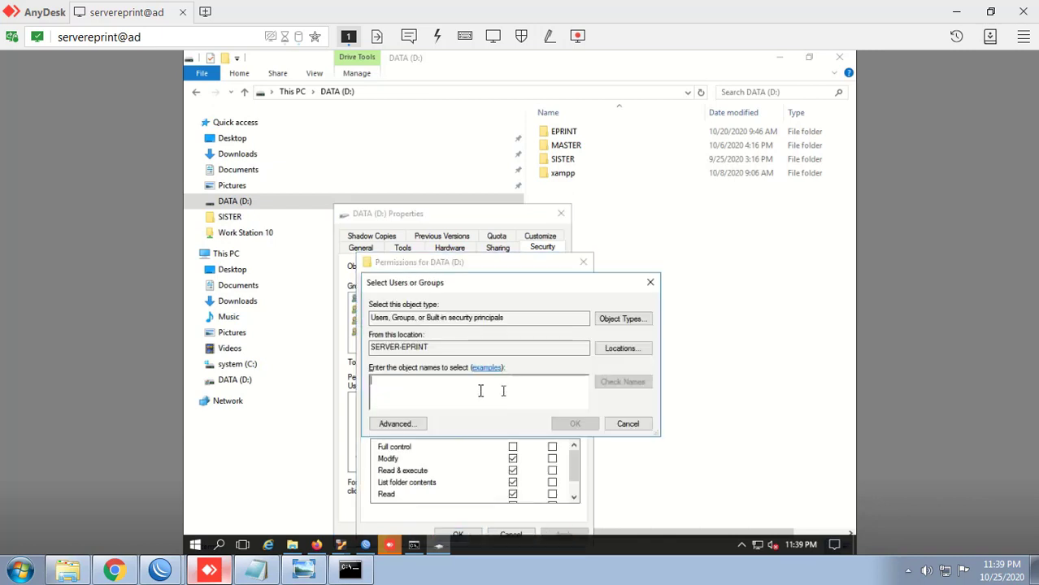
pyautogui.click(399, 424)
pyautogui.click(658, 302)
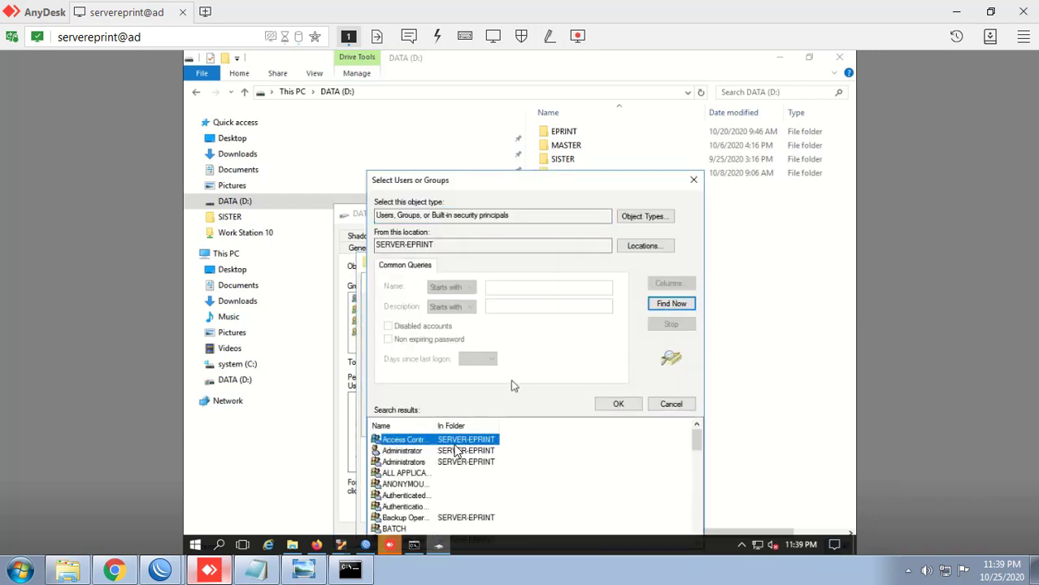
# Step: Add the Everyone group to the DATA (D:) permissions and apply them
pyautogui.scroll(-3, 427, 500)
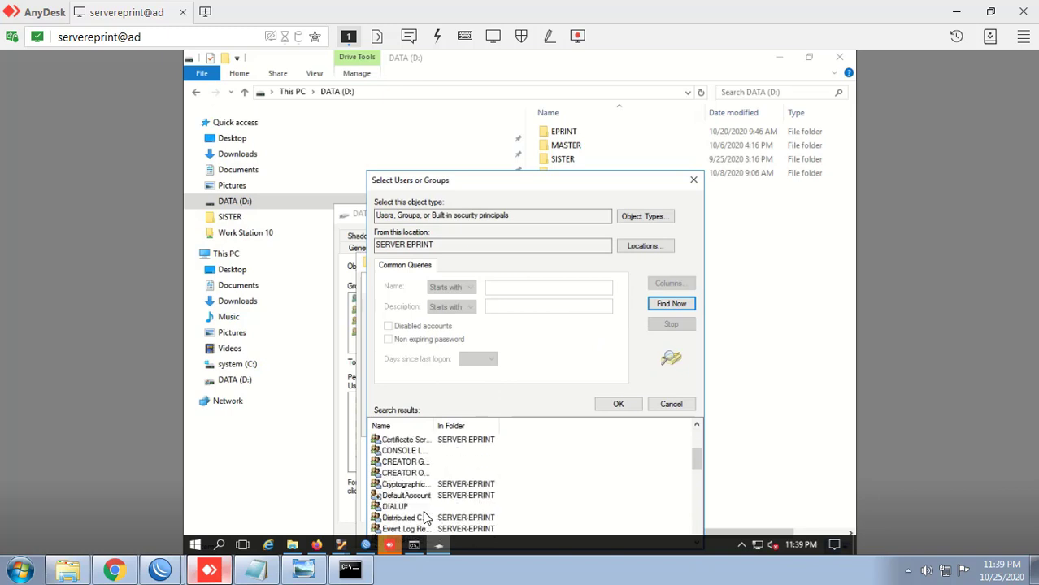
pyautogui.scroll(-2, 418, 508)
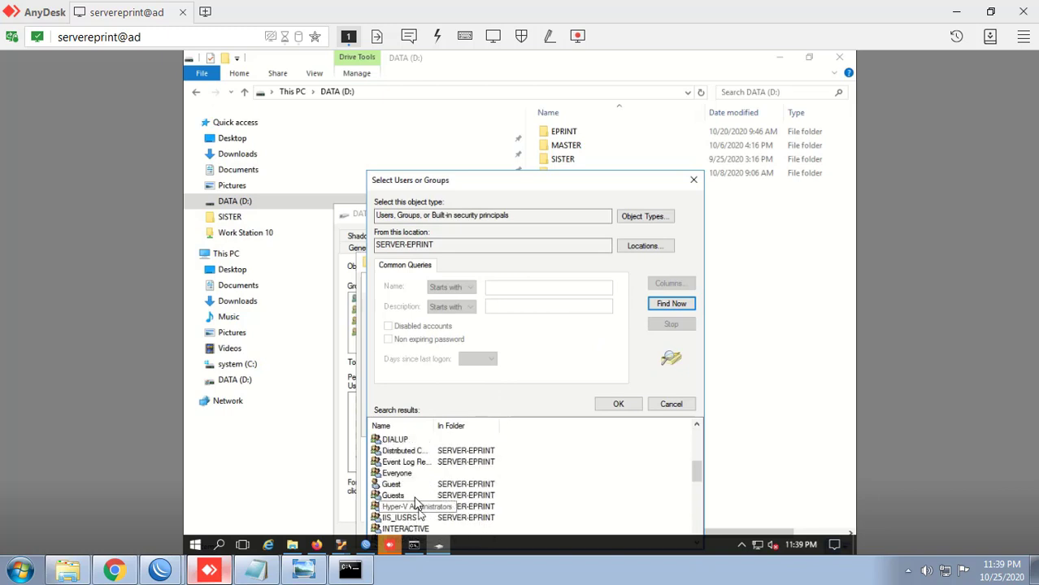
pyautogui.scroll(-1, 417, 505)
pyautogui.scroll(-2, 418, 510)
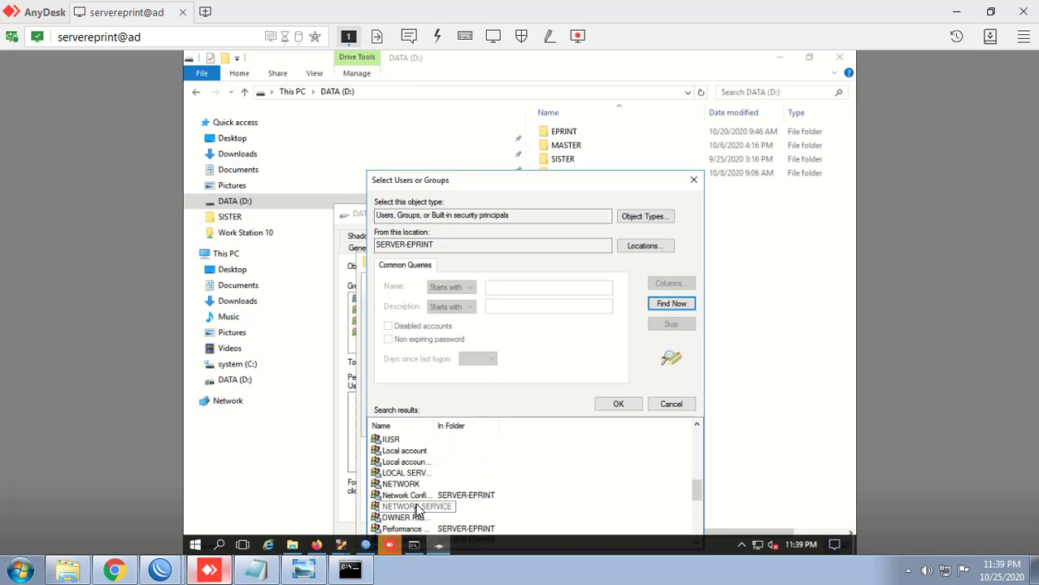
pyautogui.scroll(-3, 419, 511)
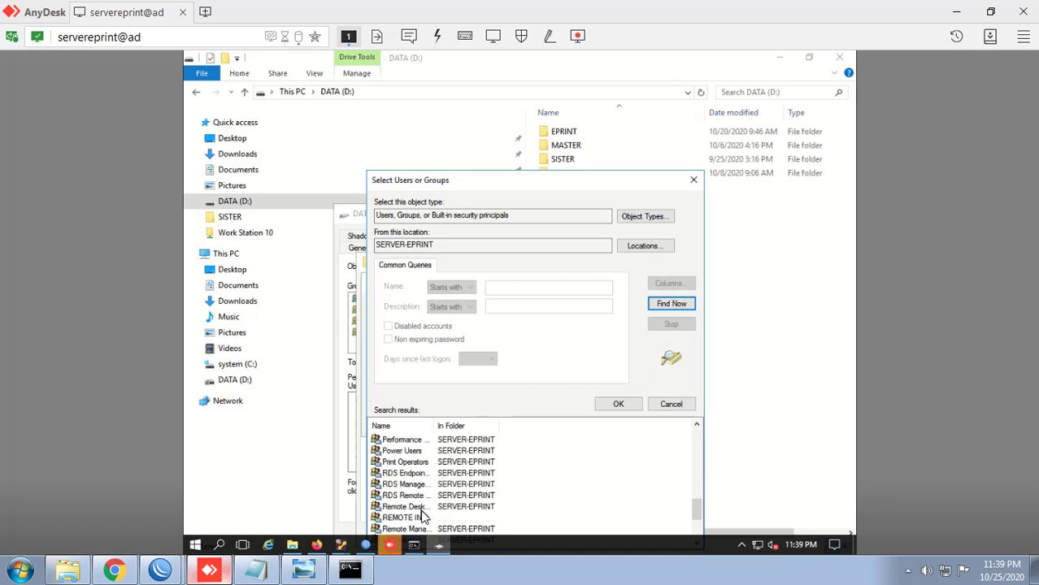
pyautogui.scroll(8, 423, 513)
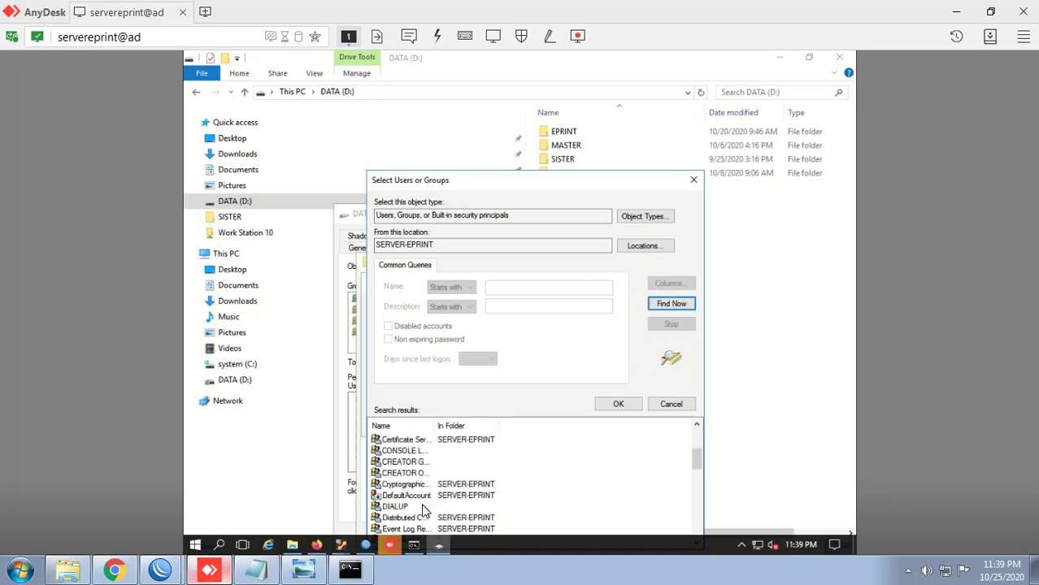
pyautogui.scroll(-1, 424, 512)
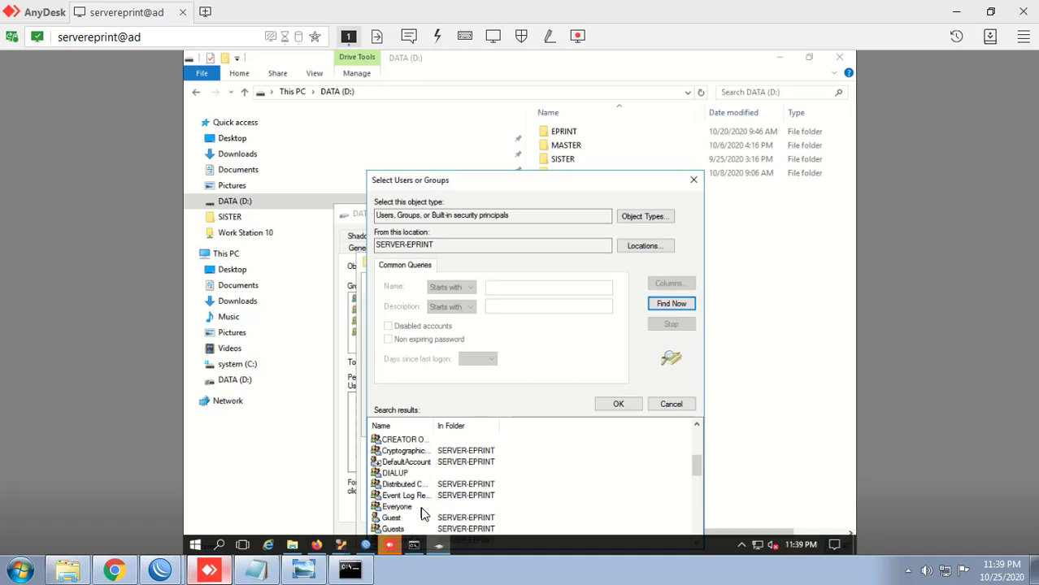
pyautogui.click(419, 509)
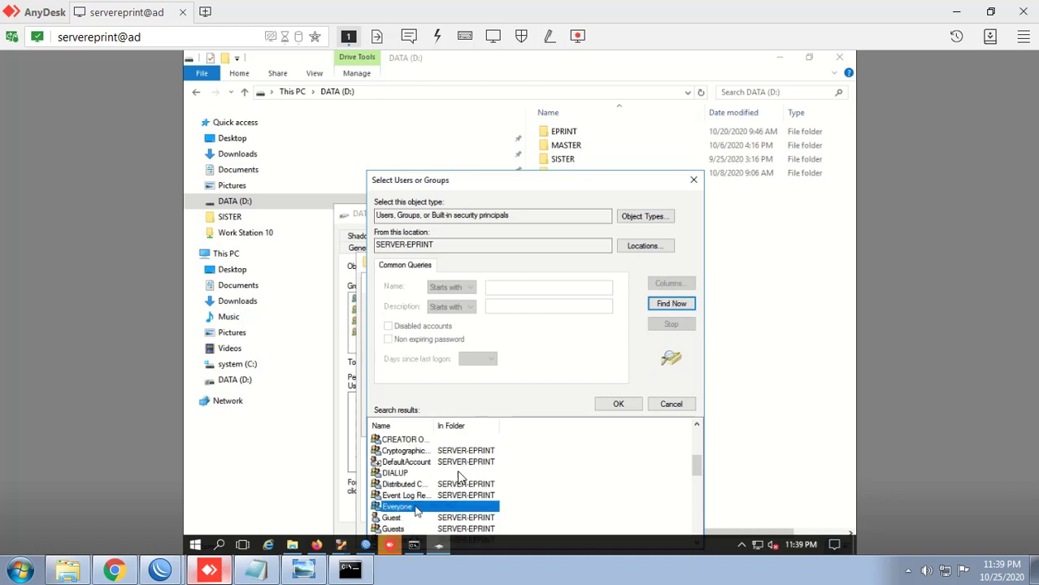
pyautogui.click(620, 407)
pyautogui.click(563, 424)
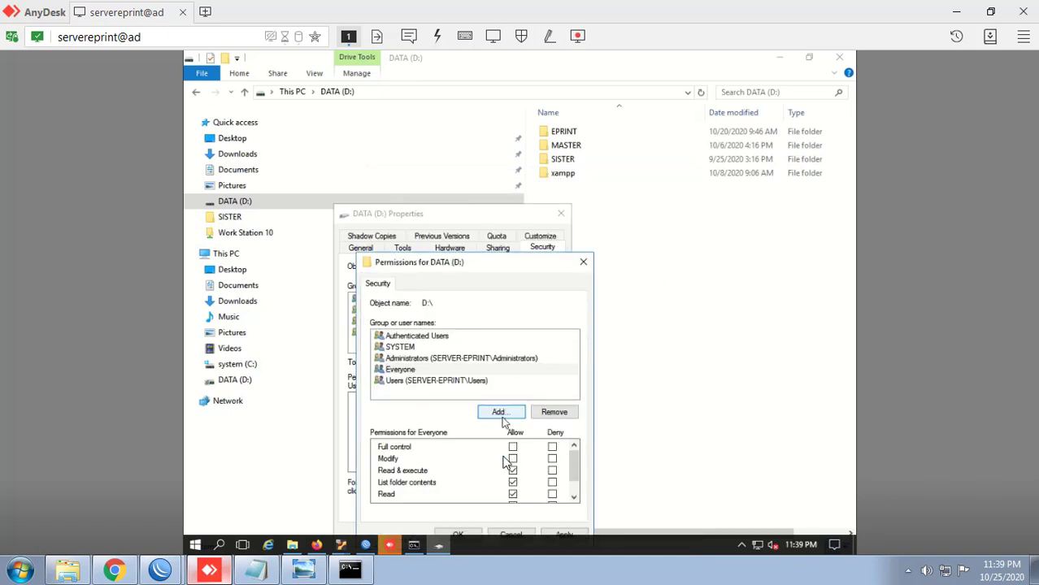
pyautogui.click(457, 534)
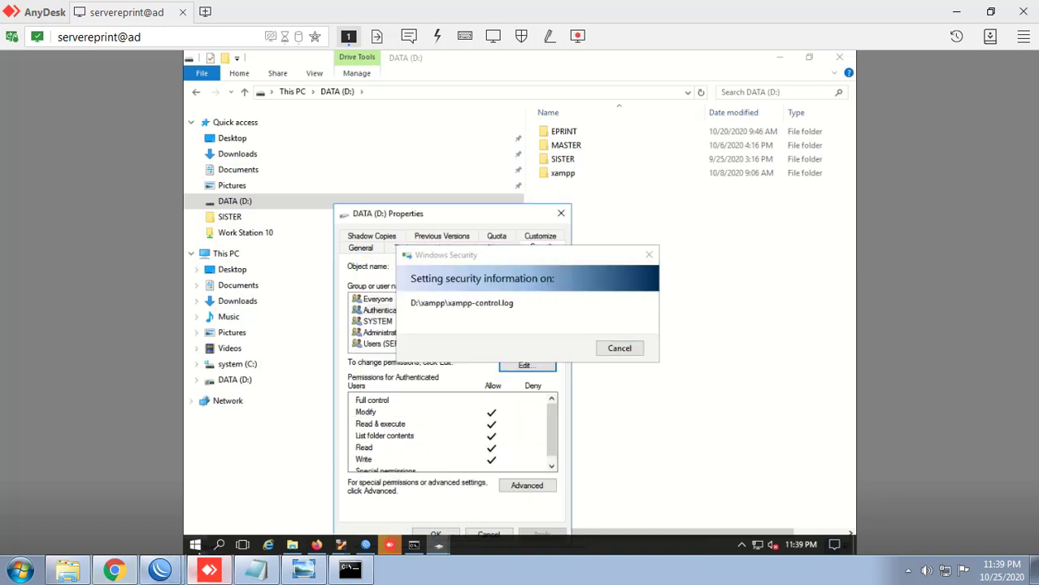
pyautogui.click(70, 574)
pyautogui.click(364, 202)
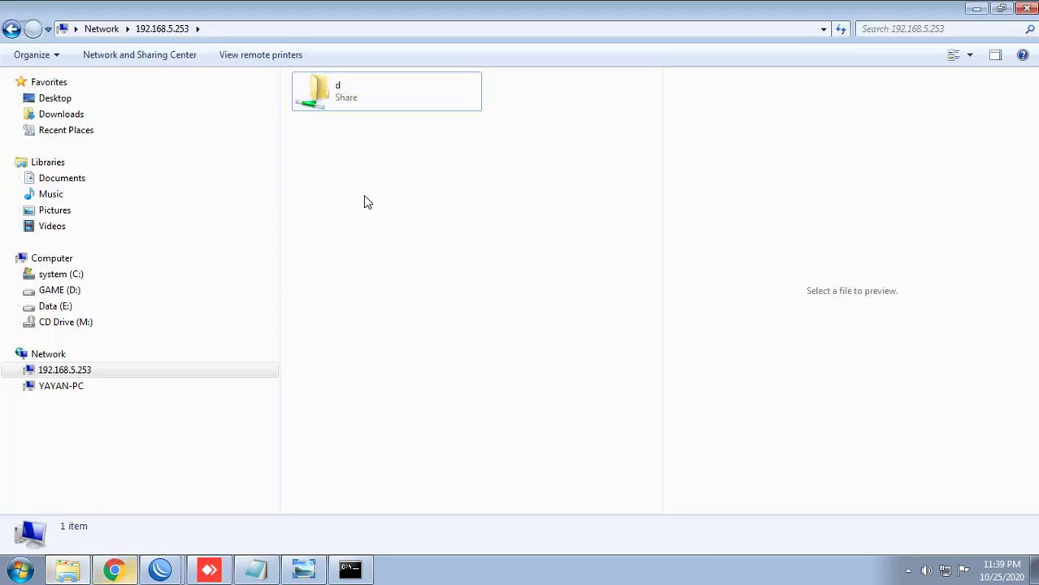
# Step: Refresh the \\192.168.5.253 share listing and open the d share
pyautogui.rightClick(361, 182)
pyautogui.click(392, 244)
pyautogui.click(302, 29)
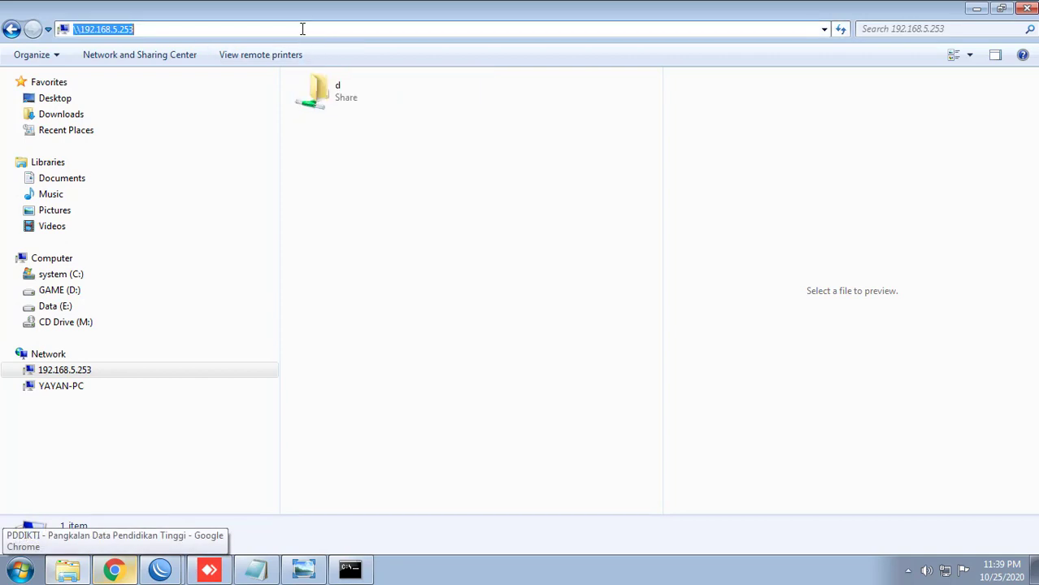
pyautogui.press('Return')
pyautogui.doubleClick(334, 92)
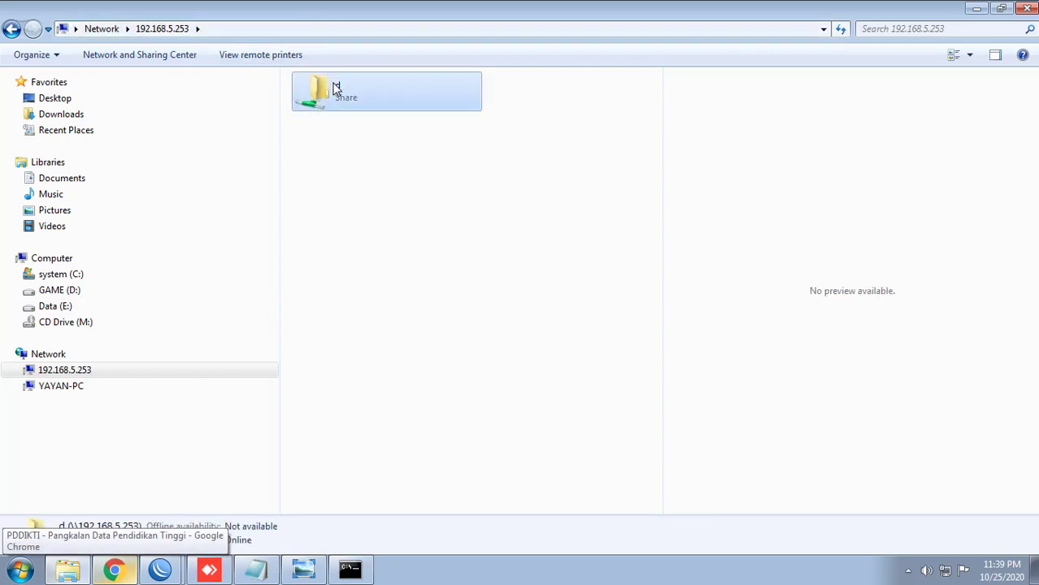
# Step: Arrange the d share window beside the remote drive and refresh its listing
pyautogui.doubleClick(295, 8)
pyautogui.moveTo(438, 46); pyautogui.dragTo(490, 134)
pyautogui.moveTo(817, 187); pyautogui.dragTo(905, 139)
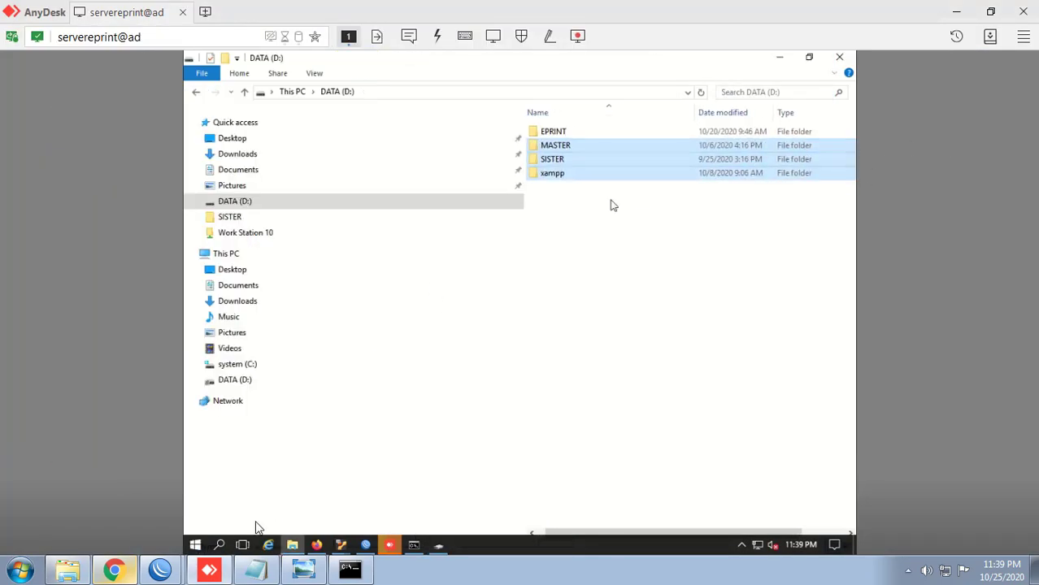
pyautogui.click(81, 561)
pyautogui.moveTo(487, 127); pyautogui.dragTo(845, 234)
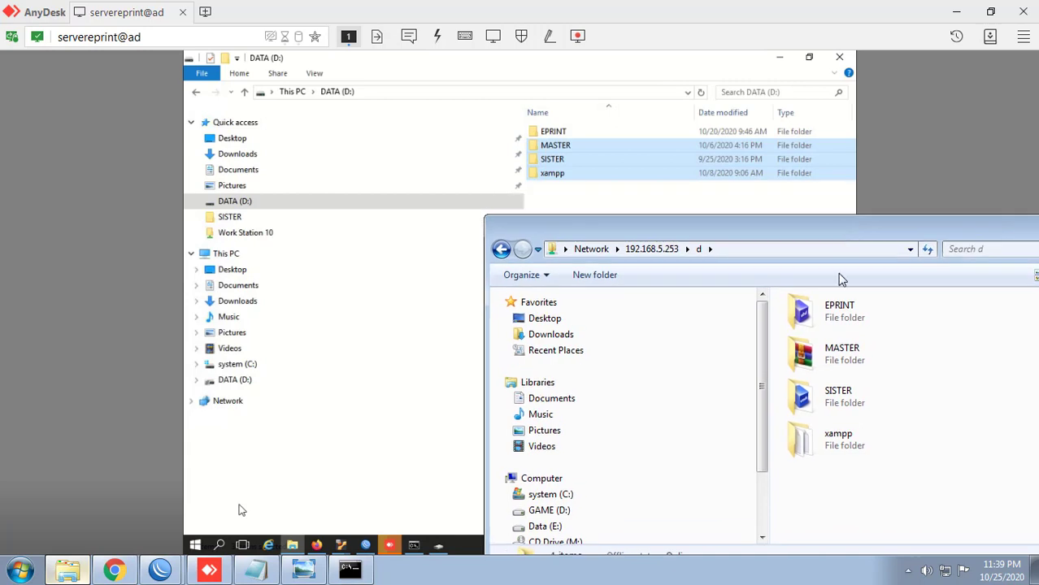
pyautogui.rightClick(854, 490)
pyautogui.click(895, 354)
pyautogui.moveTo(789, 237); pyautogui.dragTo(840, 216)
# Step: Browse the share's EPRINT and MASTER folders, including MASTER's Feeder-PD-DIKTI subfolder
pyautogui.click(890, 305)
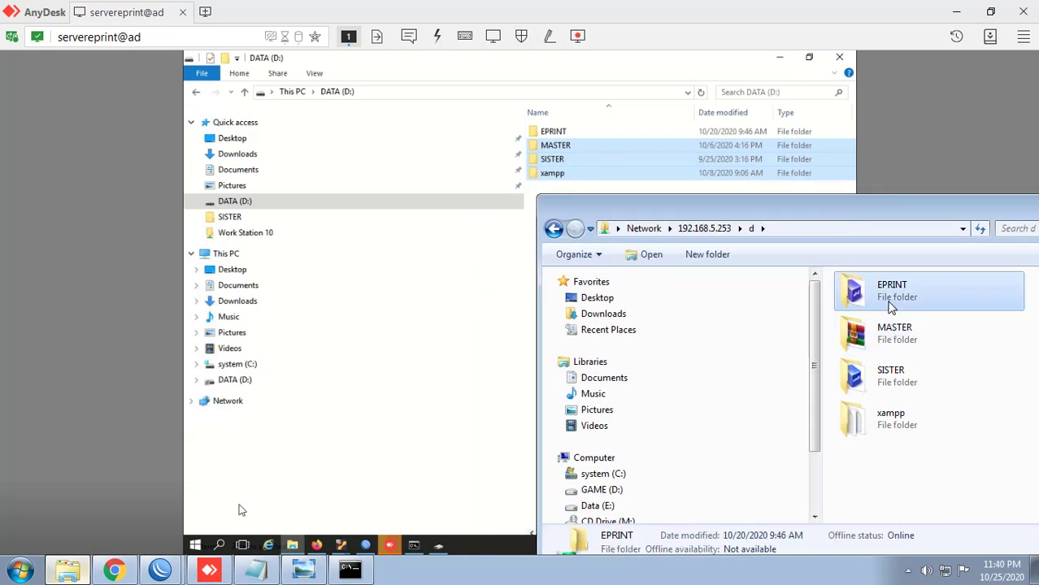
pyautogui.doubleClick(890, 305)
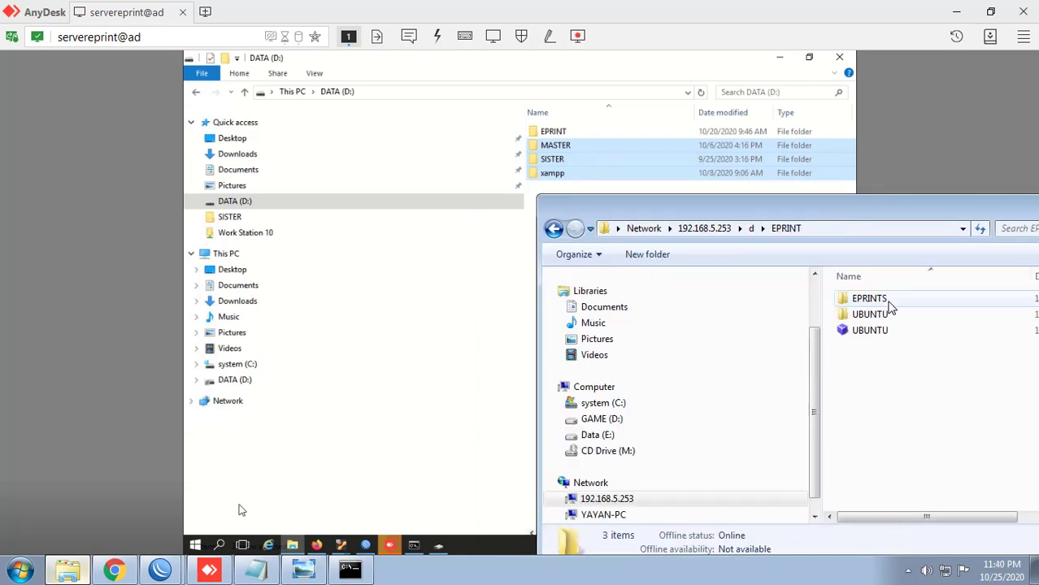
pyautogui.click(553, 228)
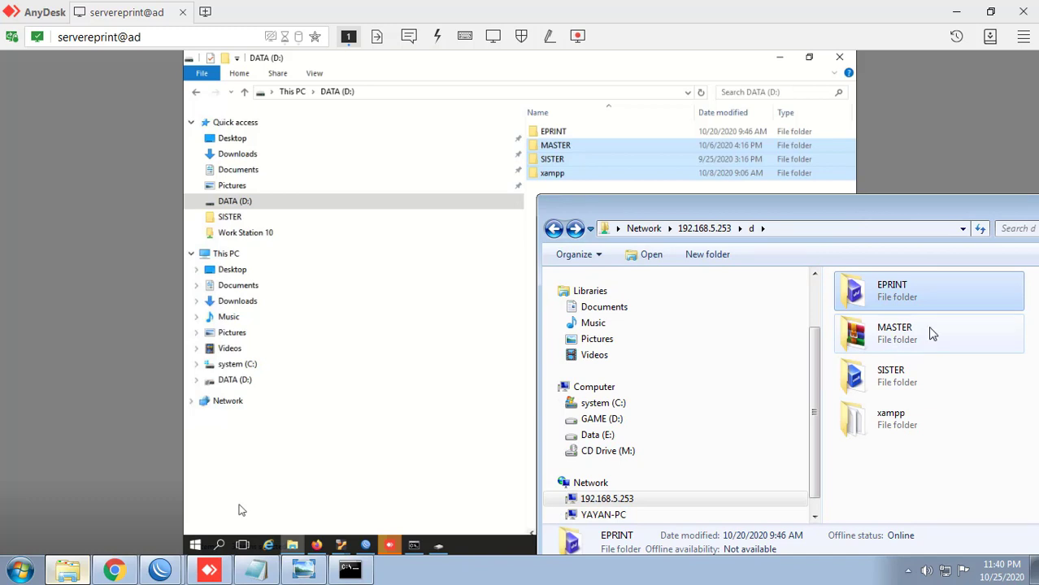
pyautogui.click(906, 341)
pyautogui.doubleClick(891, 330)
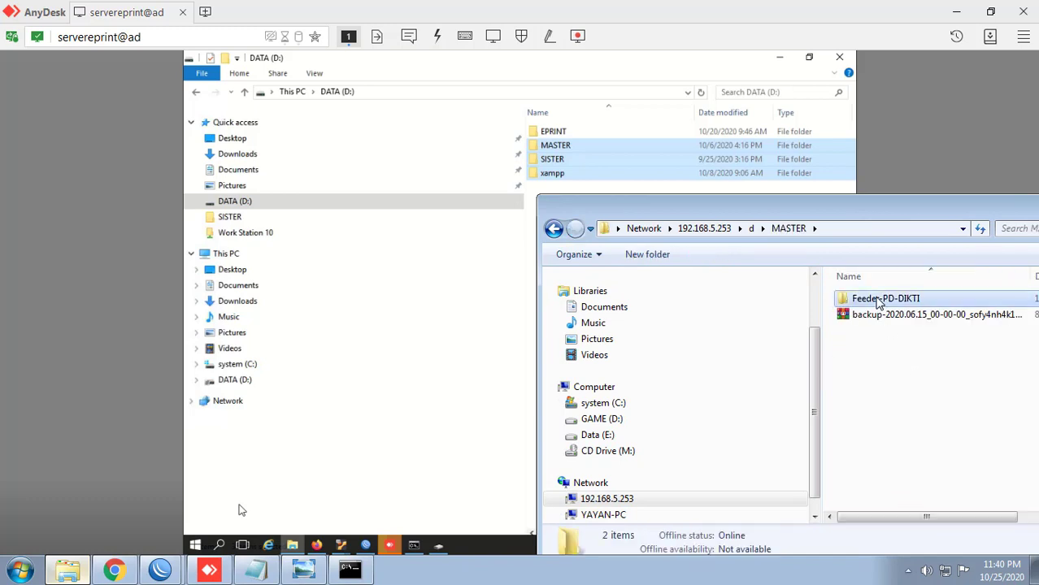
pyautogui.doubleClick(878, 300)
pyautogui.scroll(-1, 895, 358)
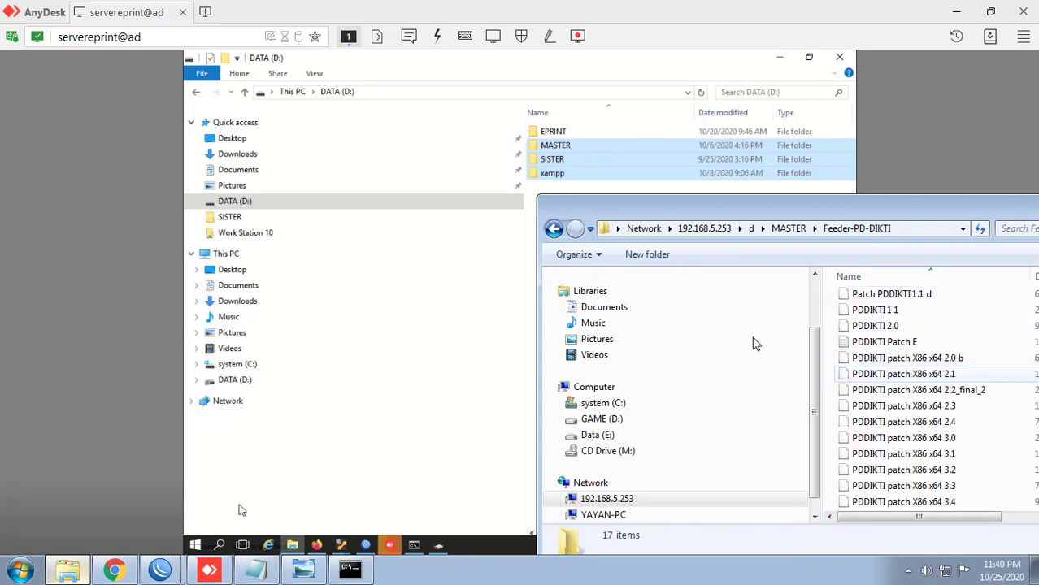
pyautogui.click(553, 230)
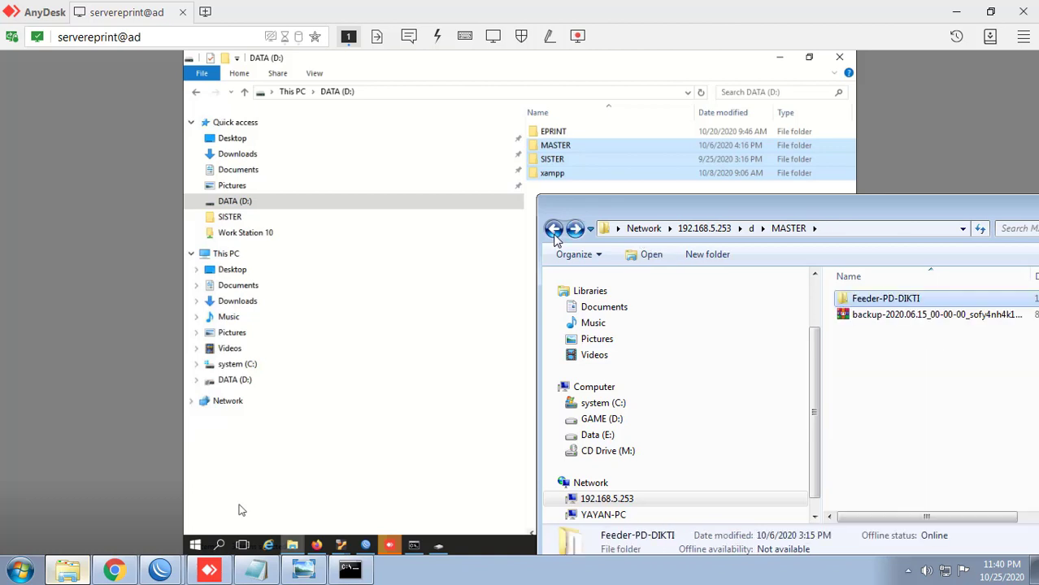
pyautogui.click(554, 231)
# Step: Open the SISTER folder, return to the d share, and refresh the listing
pyautogui.click(898, 391)
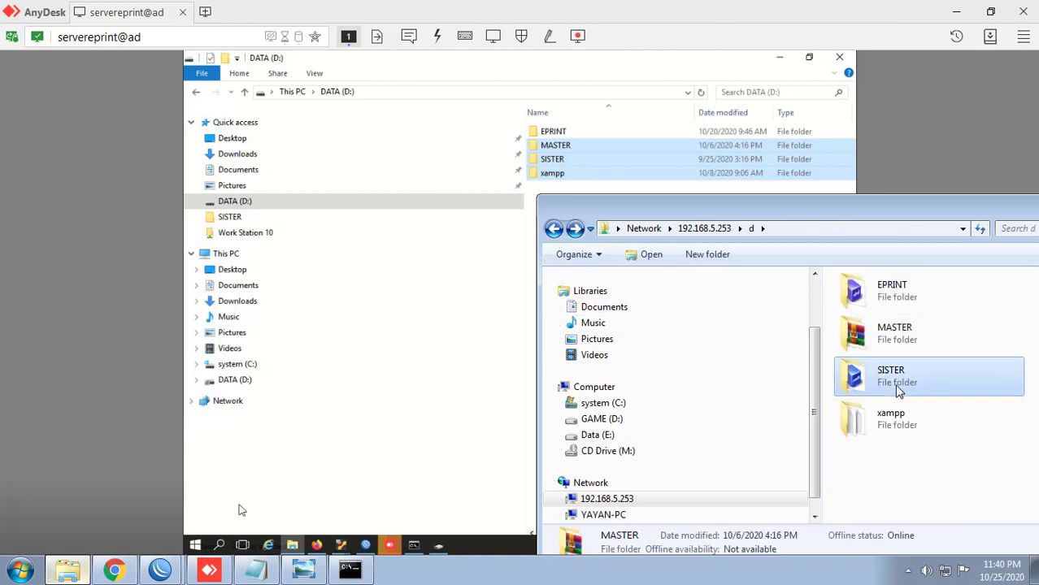
pyautogui.doubleClick(899, 389)
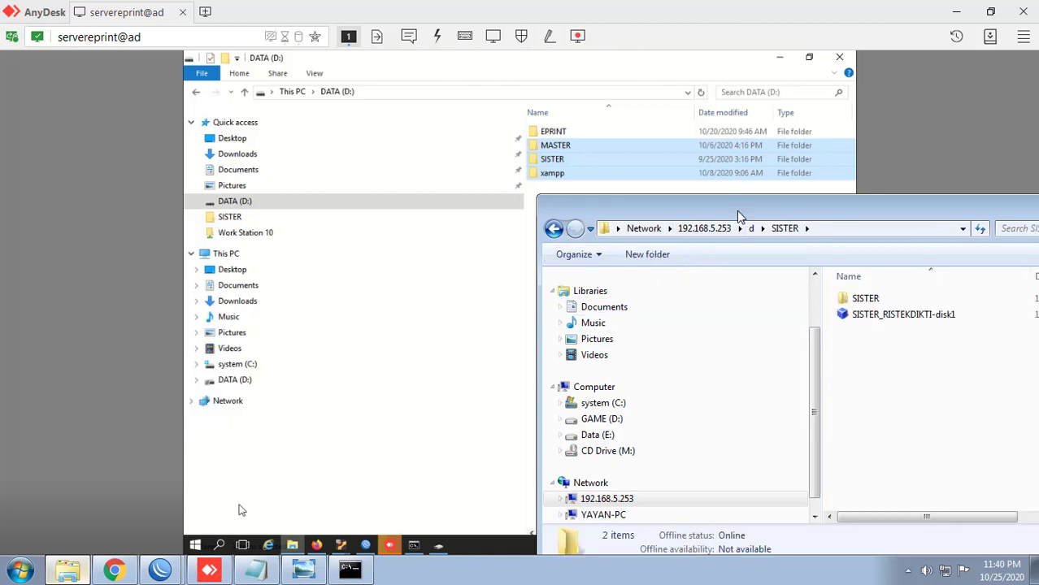
pyautogui.moveTo(740, 216); pyautogui.dragTo(734, 162)
pyautogui.click(734, 139)
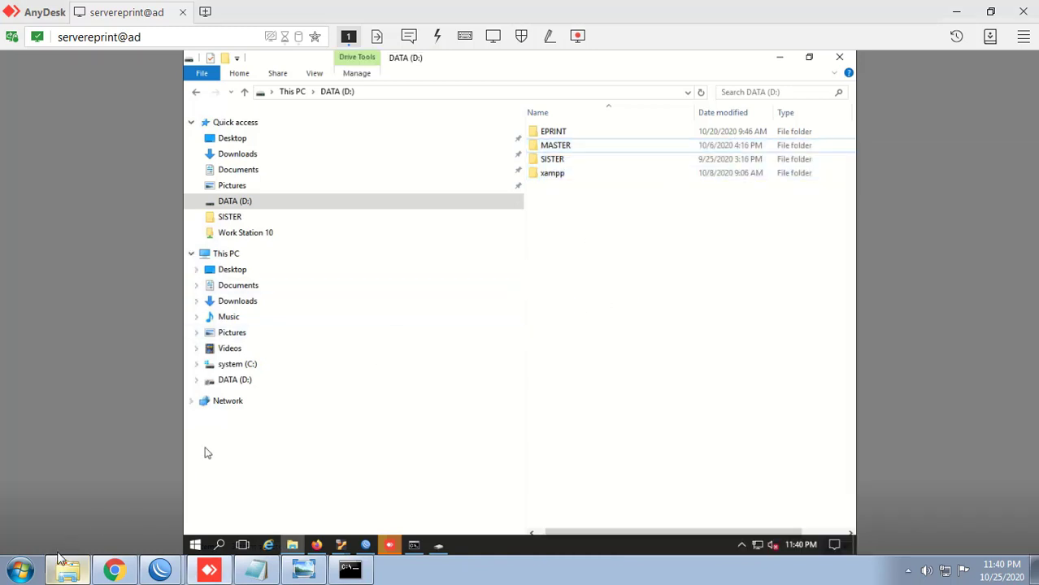
pyautogui.click(67, 574)
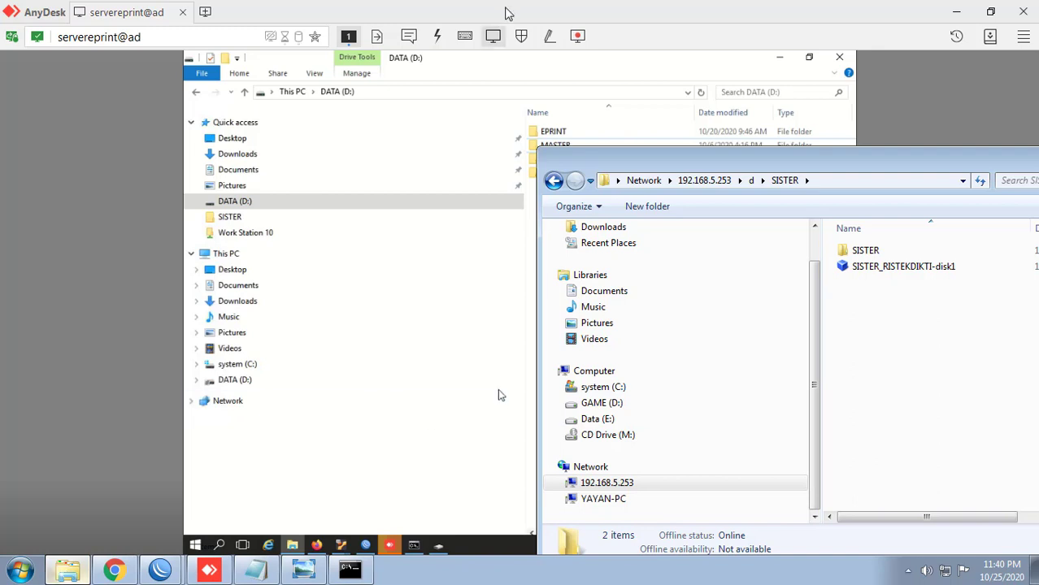
pyautogui.click(553, 179)
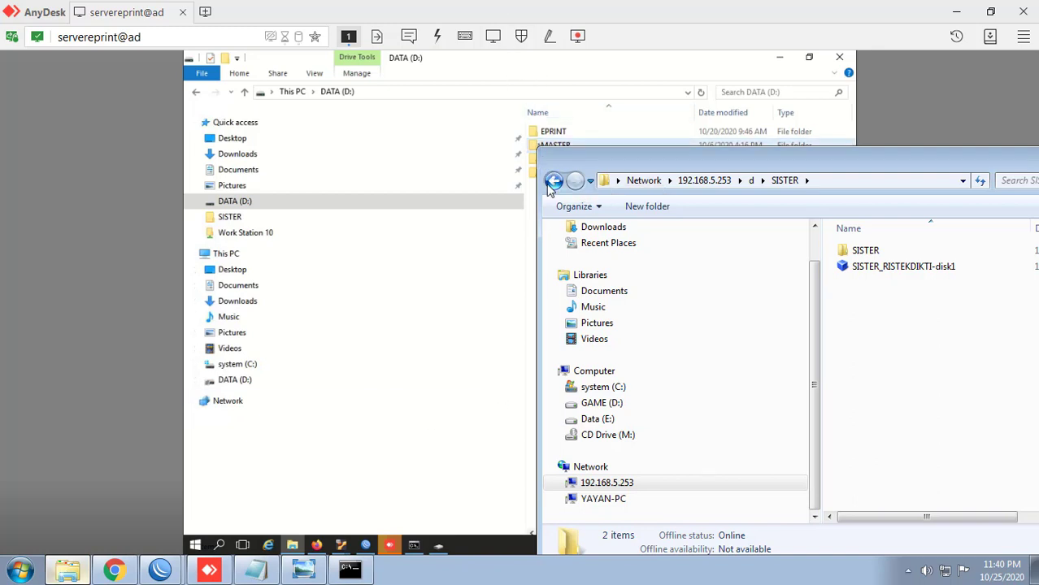
pyautogui.rightClick(924, 427)
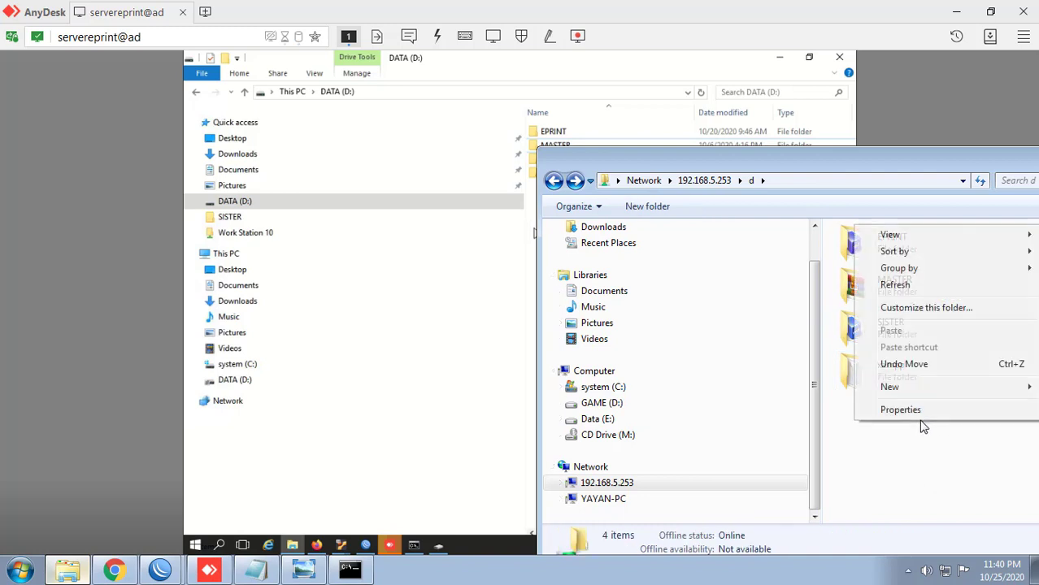
pyautogui.click(898, 286)
# Step: View the TOPOLOGI diagram of 192.168.5.0/24 and 10.10.12.0/24 maximized in Photo Viewer
pyautogui.click(303, 569)
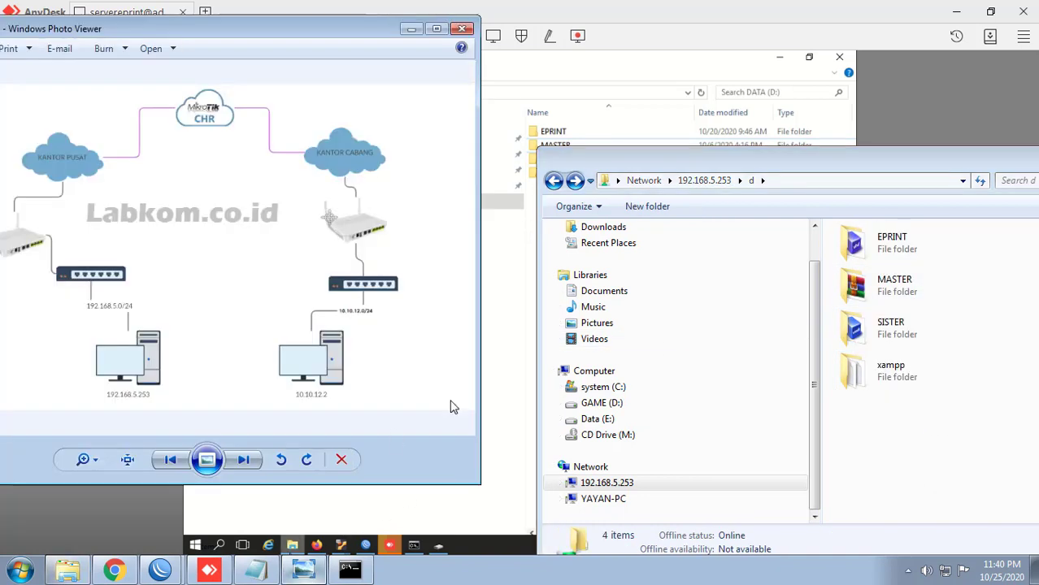
pyautogui.click(437, 29)
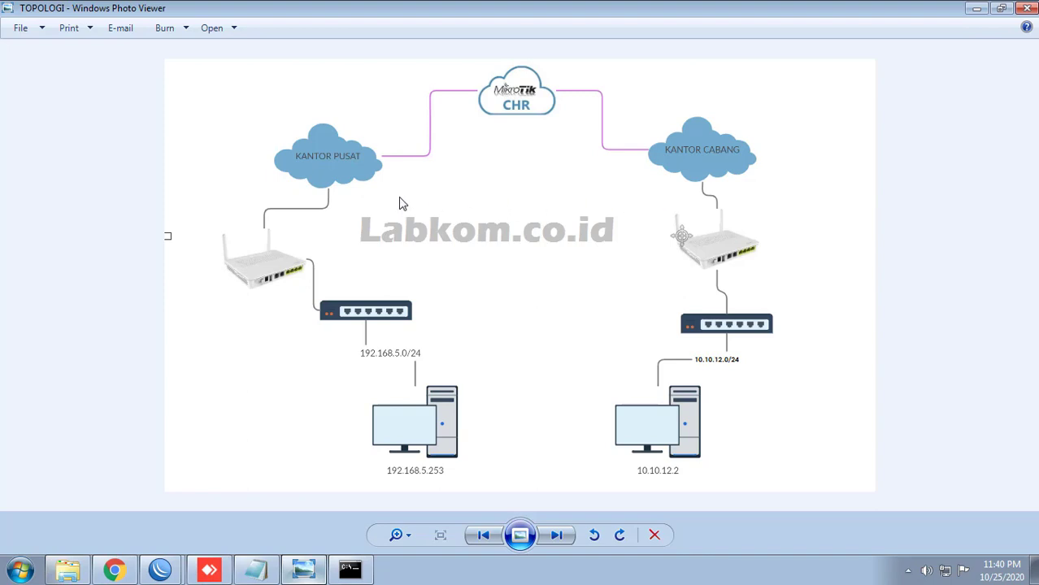
pyautogui.scroll(2, 399, 199)
pyautogui.scroll(-2, 406, 215)
# Step: Return to the remote session and refresh the d share's folder listing
pyautogui.click(978, 10)
pyautogui.rightClick(853, 427)
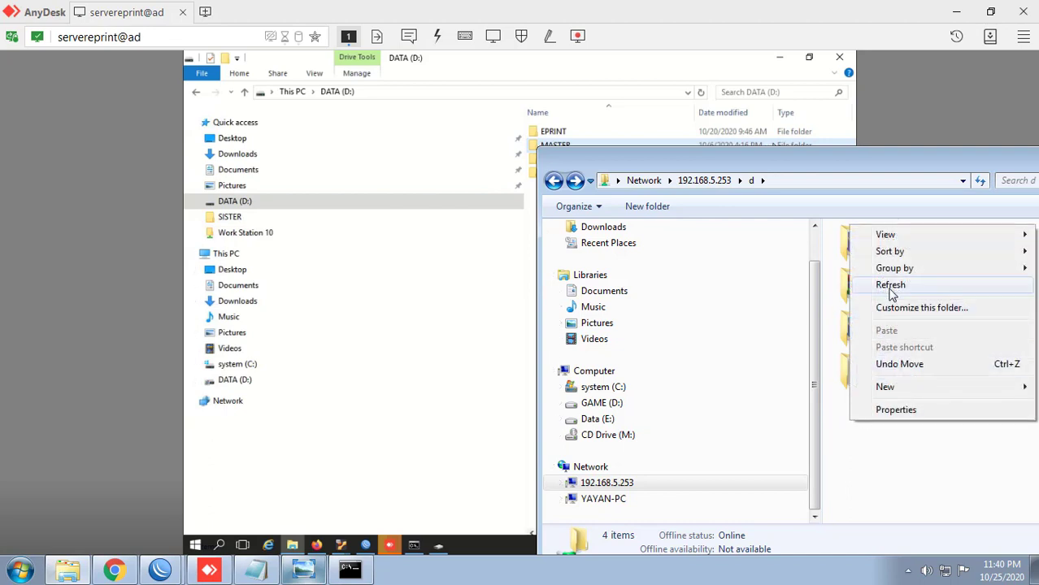
pyautogui.click(886, 280)
pyautogui.rightClick(856, 430)
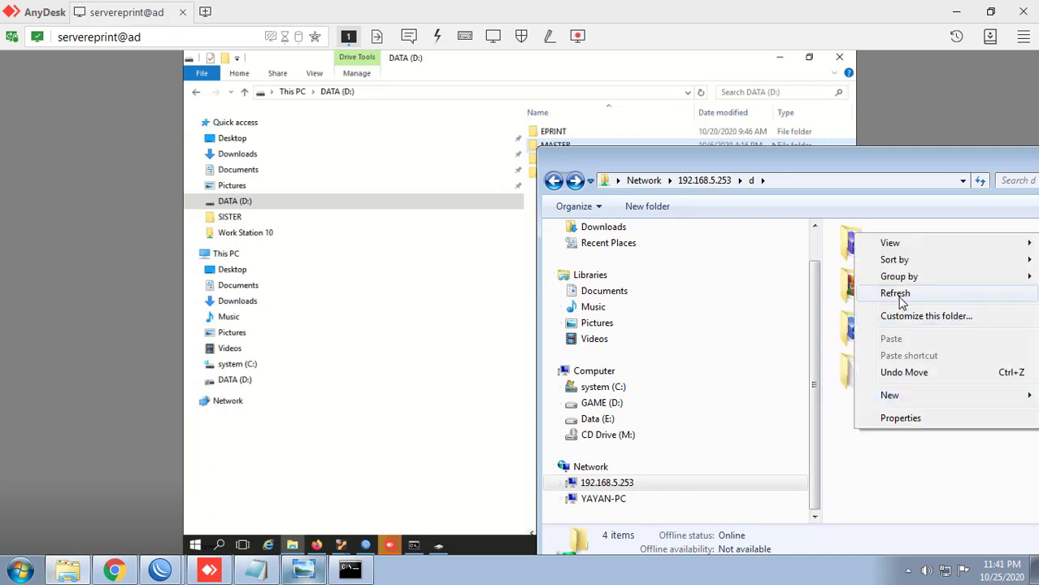
pyautogui.click(761, 170)
pyautogui.moveTo(760, 165); pyautogui.dragTo(722, 113)
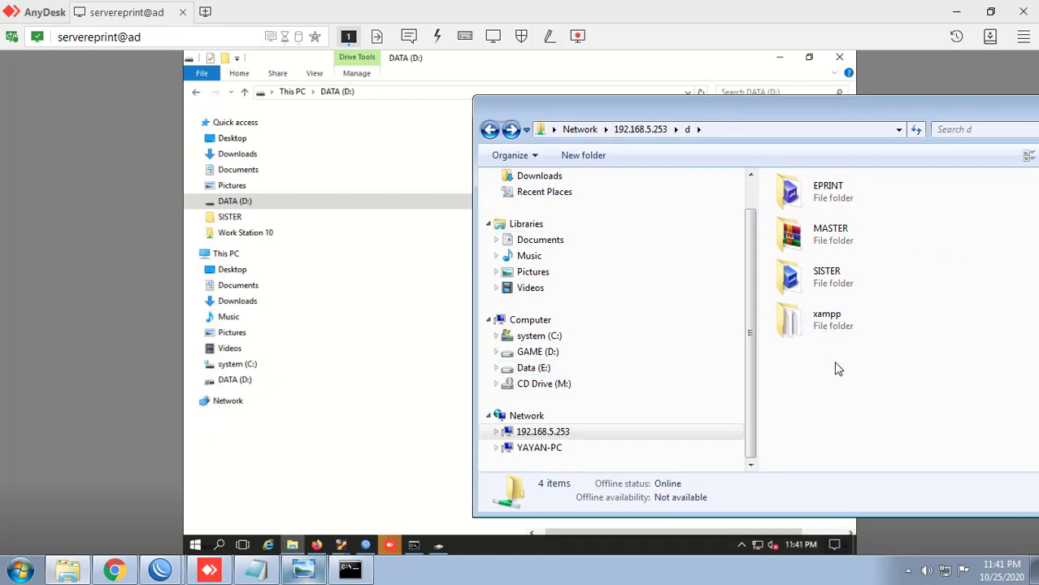
# Step: Share the whole GAME (D:) drive as d through its Advanced Sharing properties
pyautogui.click(563, 353)
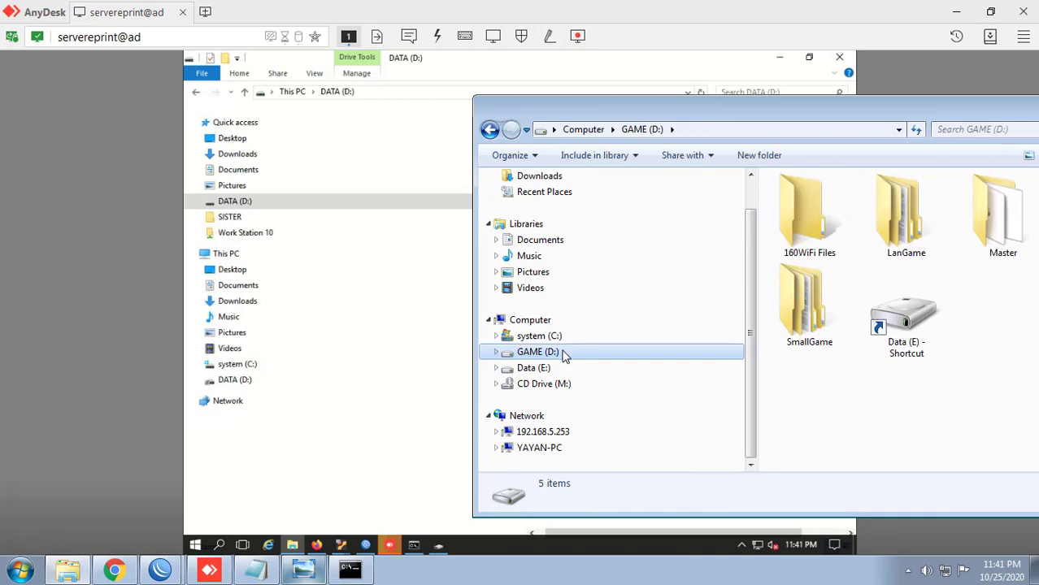
pyautogui.rightClick(566, 356)
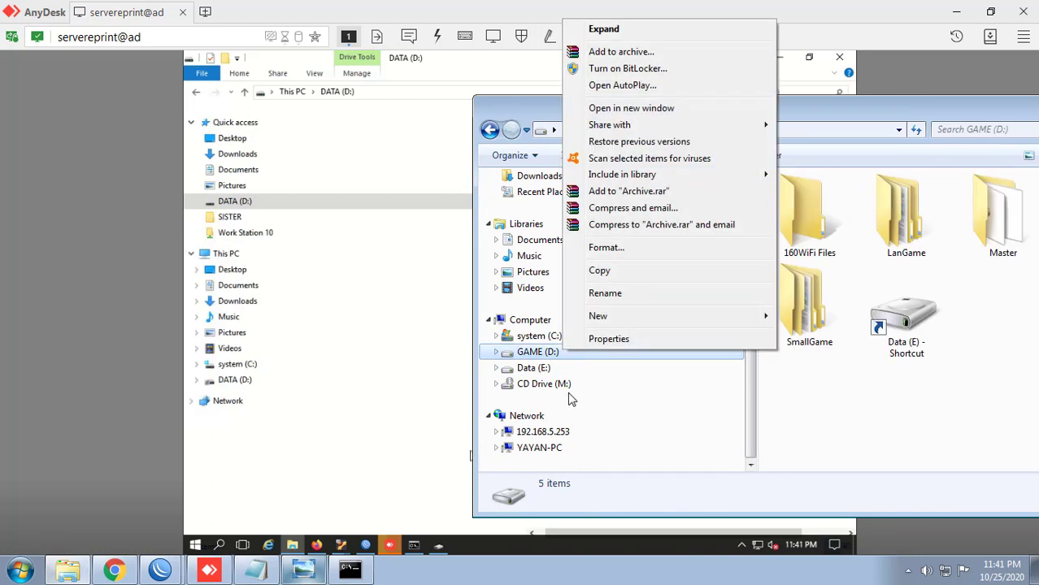
pyautogui.click(597, 341)
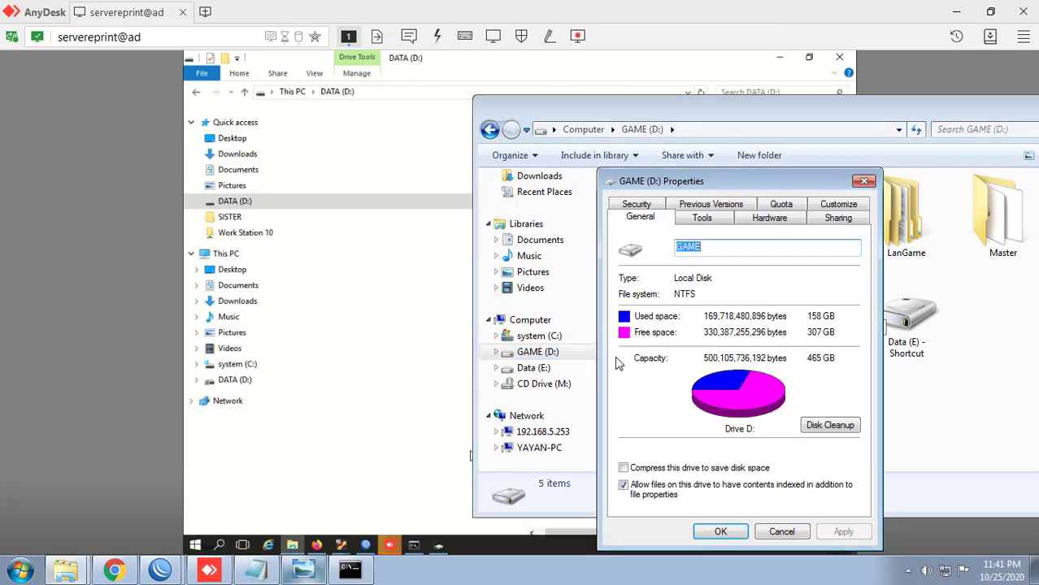
pyautogui.click(636, 204)
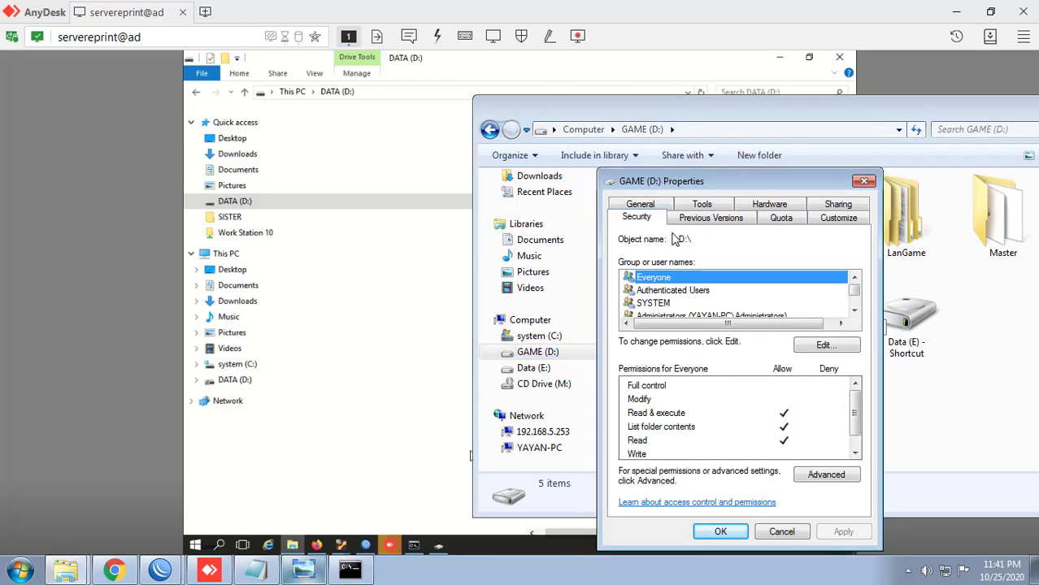
pyautogui.click(846, 205)
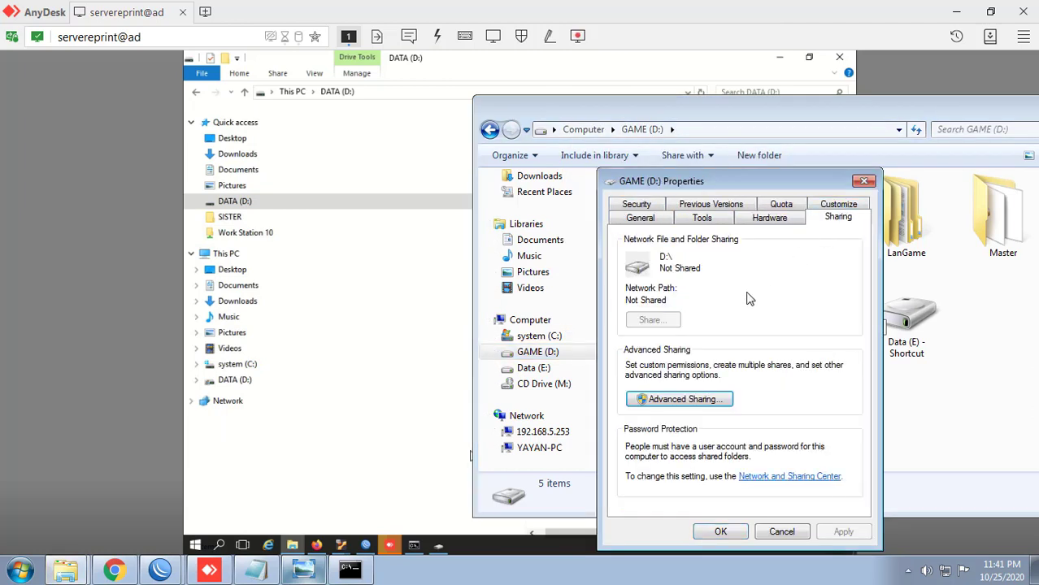
pyautogui.click(703, 395)
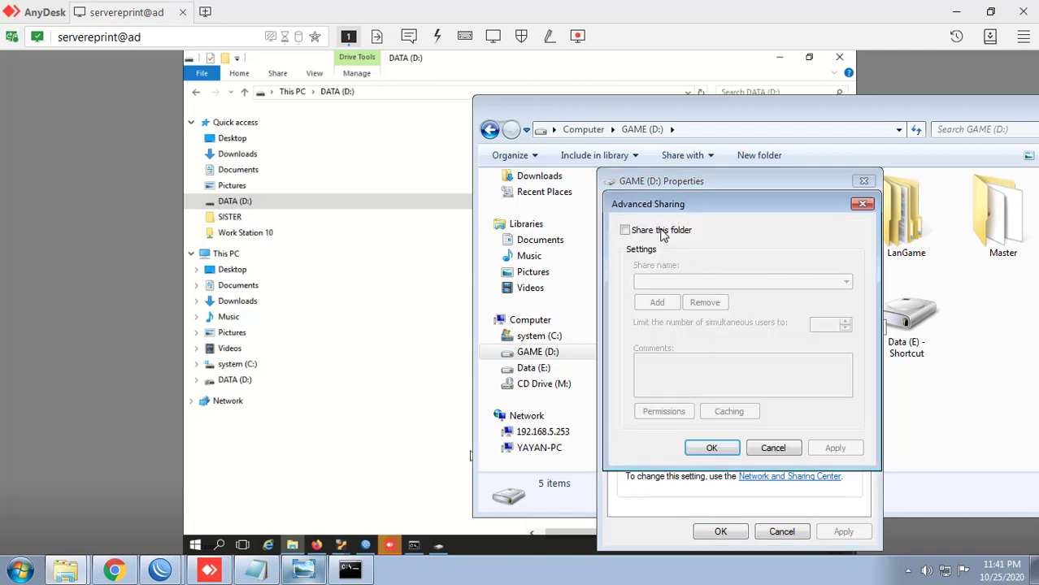
pyautogui.click(661, 232)
pyautogui.click(707, 448)
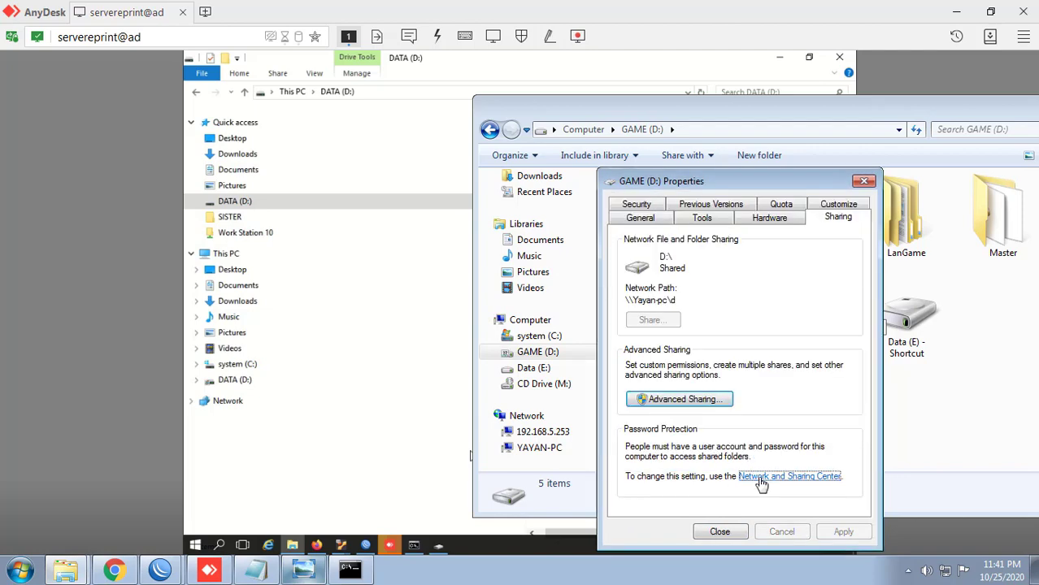
# Step: Turn off password protected sharing, save changes, and refresh the GAME (D:) listing
pyautogui.click(760, 479)
pyautogui.moveTo(839, 303); pyautogui.dragTo(841, 462)
pyautogui.click(494, 462)
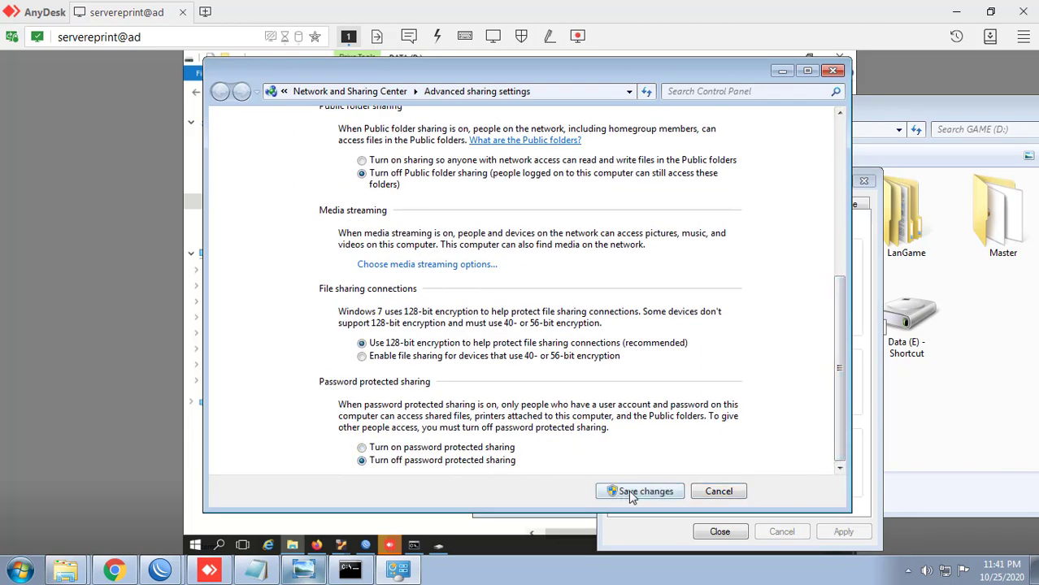
pyautogui.click(633, 492)
pyautogui.click(719, 530)
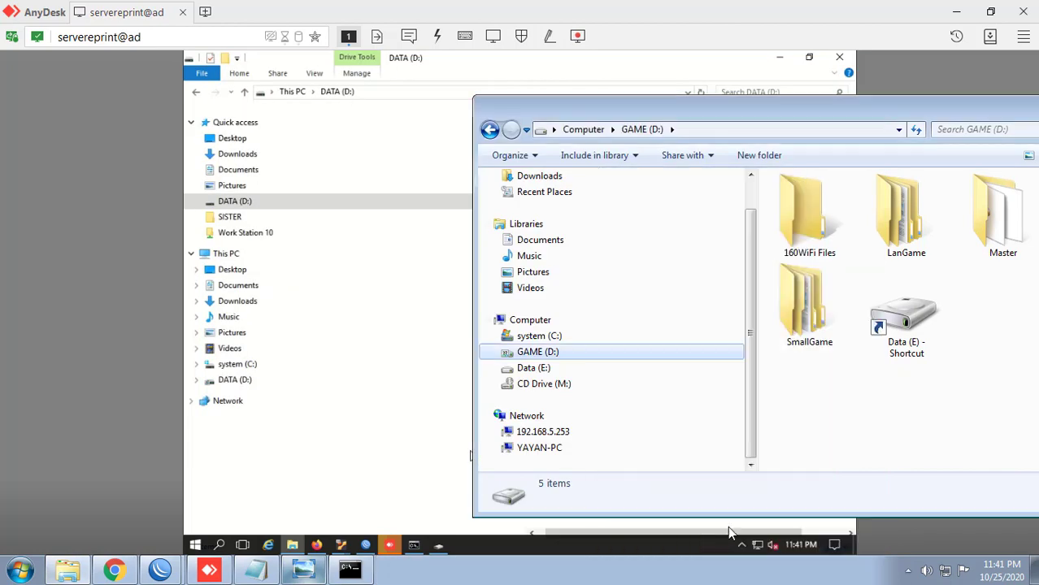
pyautogui.rightClick(831, 386)
pyautogui.click(858, 207)
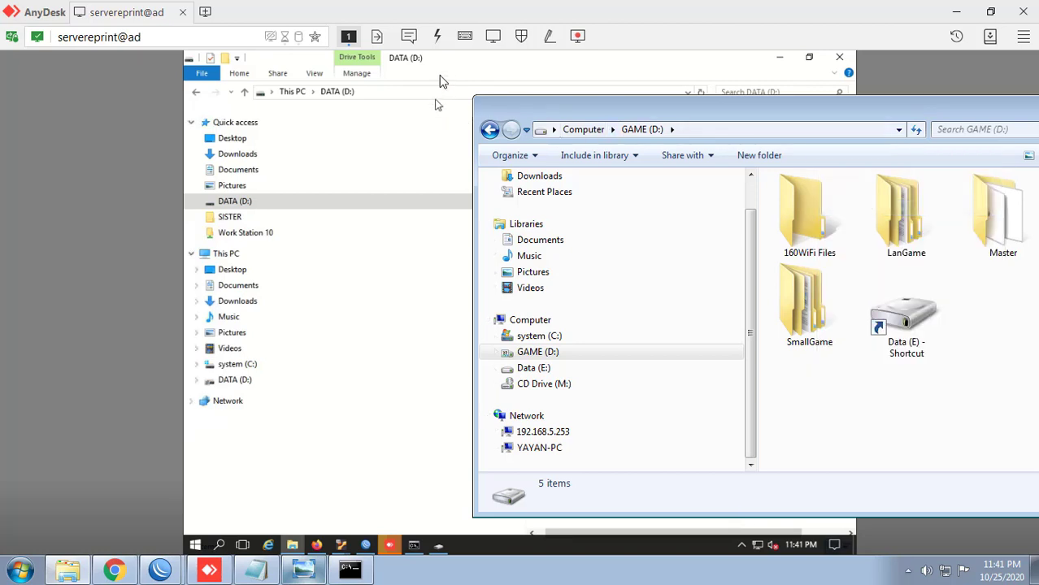
pyautogui.click(459, 74)
# Step: Browse the remote Explorer to \\10.10.12.2 and open its d share with LanGame, Master, SmallGame
pyautogui.click(465, 92)
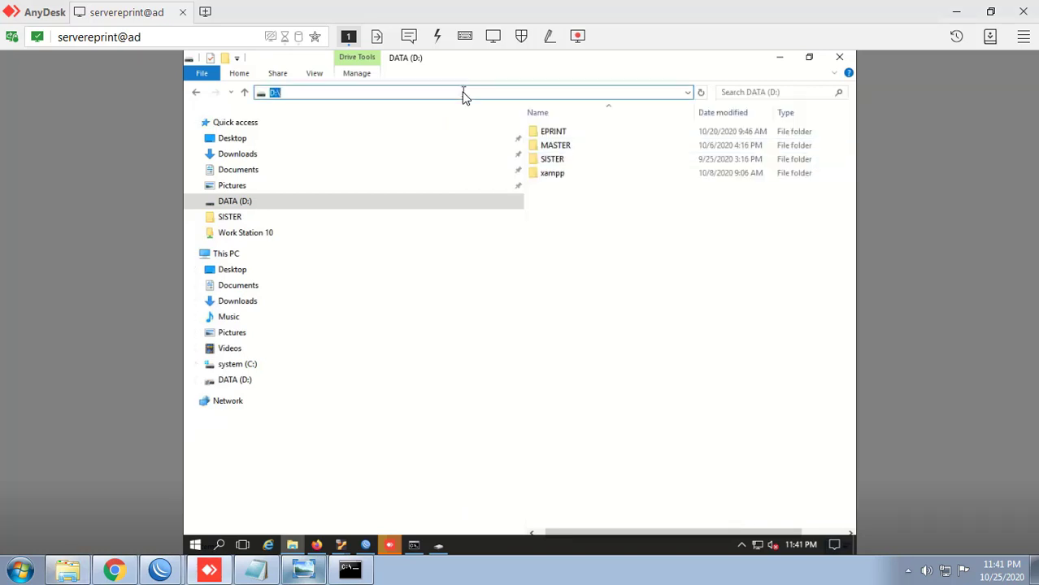
pyautogui.write('\\\\')
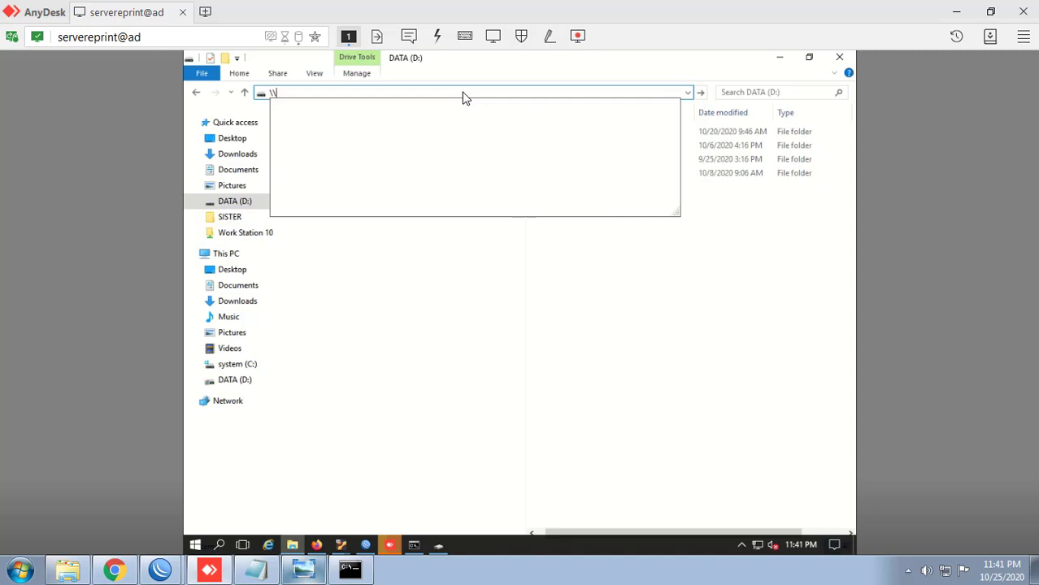
pyautogui.write('10.10.12.2')
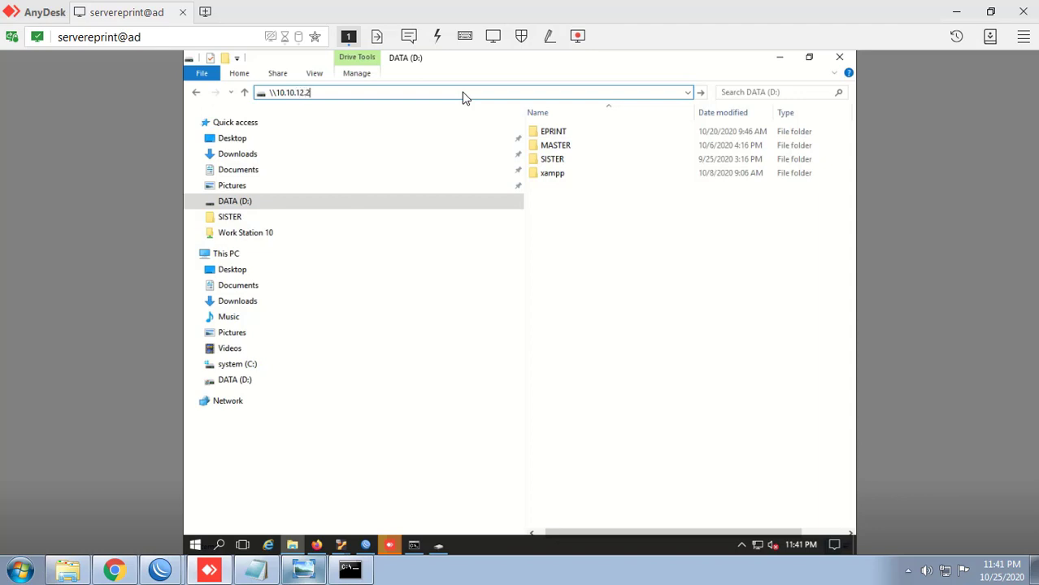
pyautogui.click(465, 98)
pyautogui.press('Return')
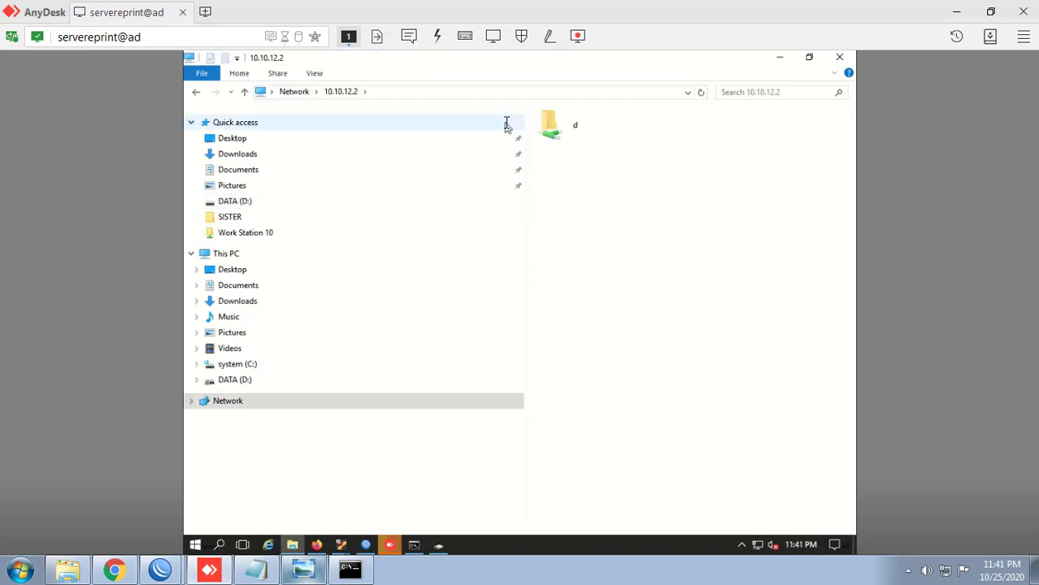
pyautogui.doubleClick(575, 129)
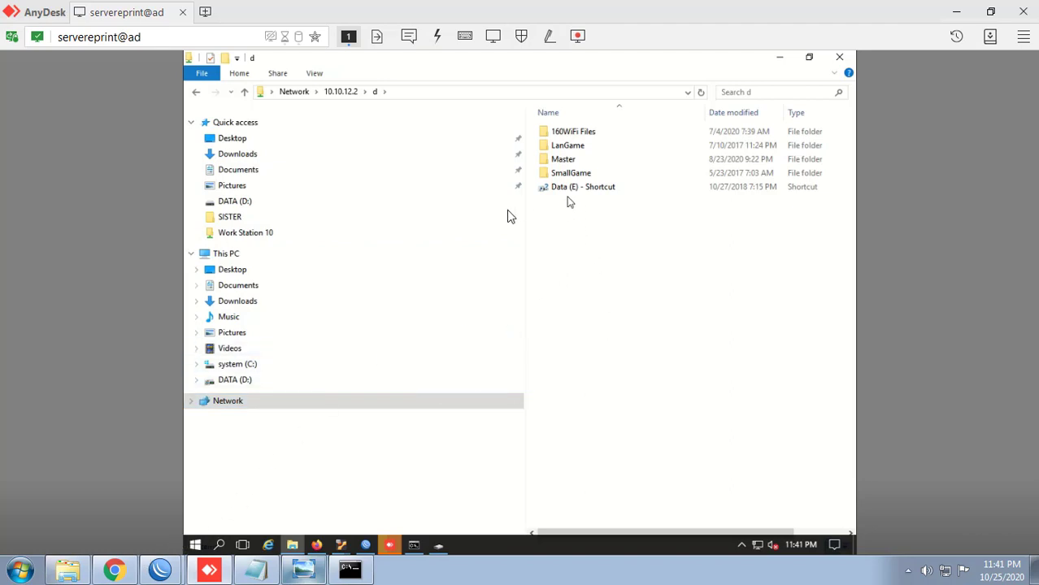
pyautogui.click(73, 572)
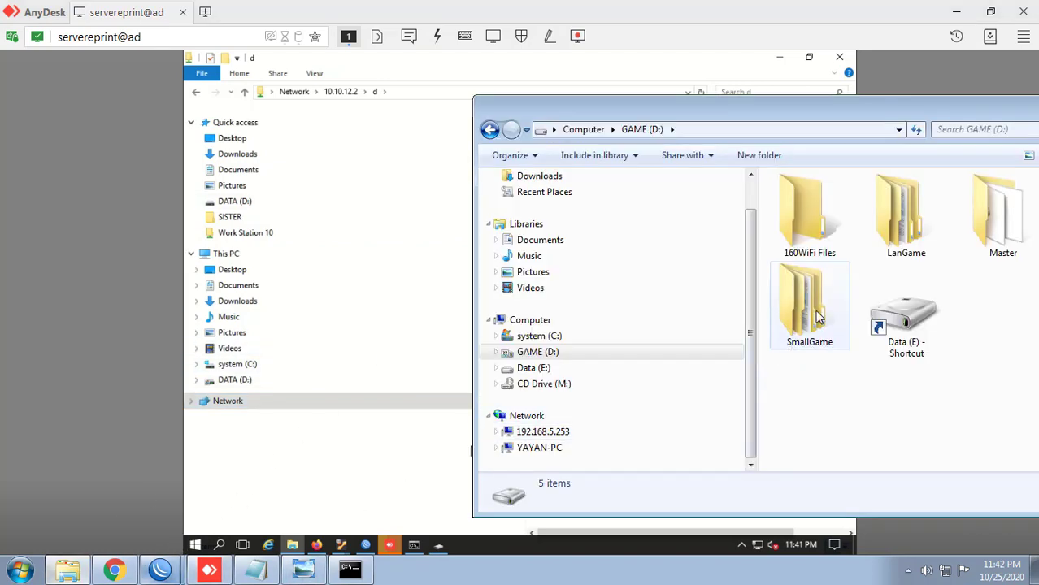
# Step: Go to 192.168.5.253 locally and open the remote empty 160WiFi Files folder
pyautogui.click(588, 437)
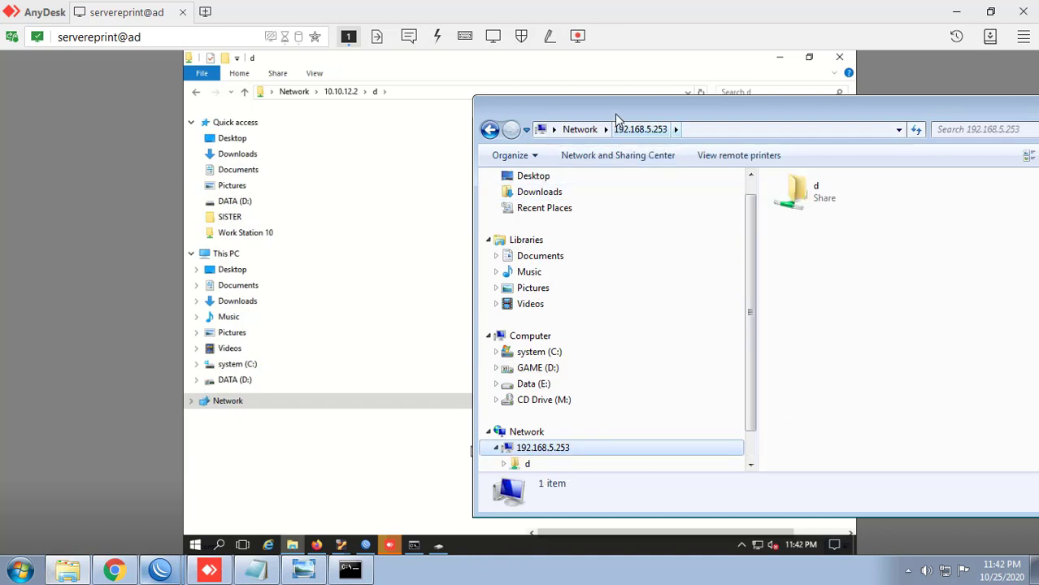
pyautogui.moveTo(616, 114); pyautogui.dragTo(606, 203)
pyautogui.click(676, 128)
pyautogui.doubleClick(675, 128)
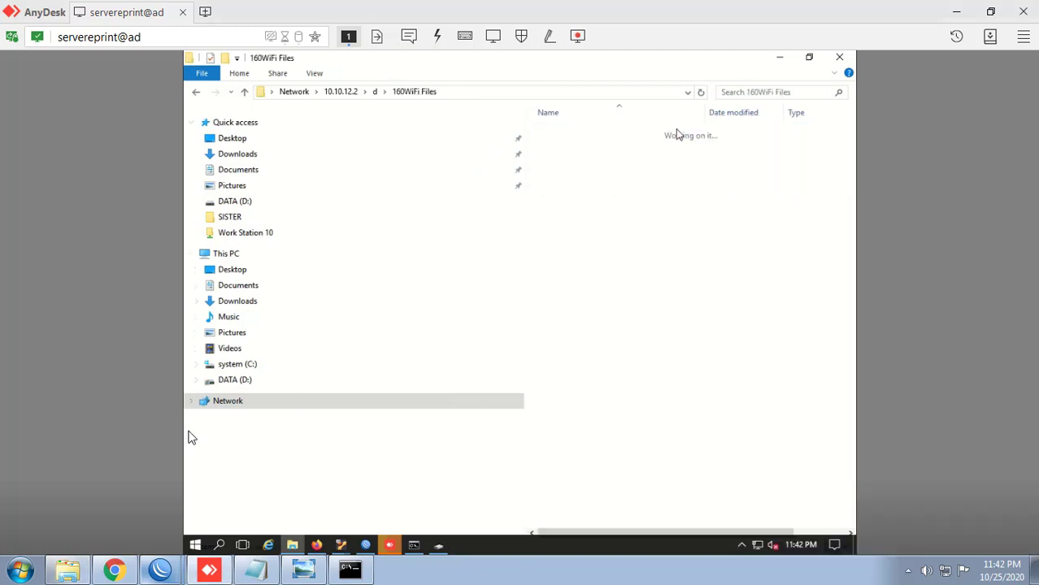
pyautogui.click(68, 570)
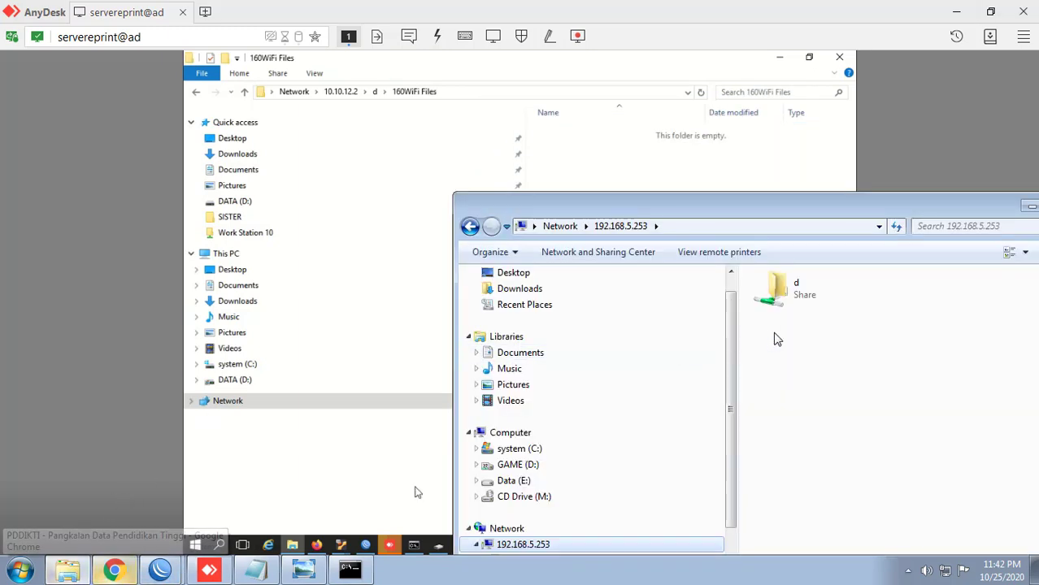
# Step: Open d\MASTER\Feeder-PD-DIKTI on 192.168.5.253 and select the PDDIKTI patch X86 x64 3.4 file
pyautogui.doubleClick(781, 289)
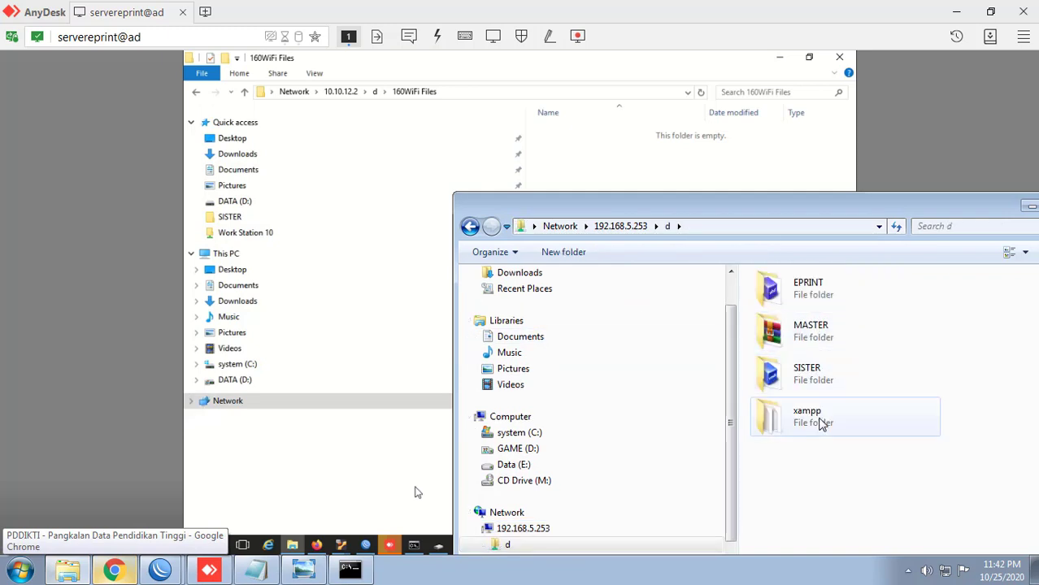
pyautogui.click(818, 422)
pyautogui.doubleClick(818, 421)
pyautogui.click(470, 226)
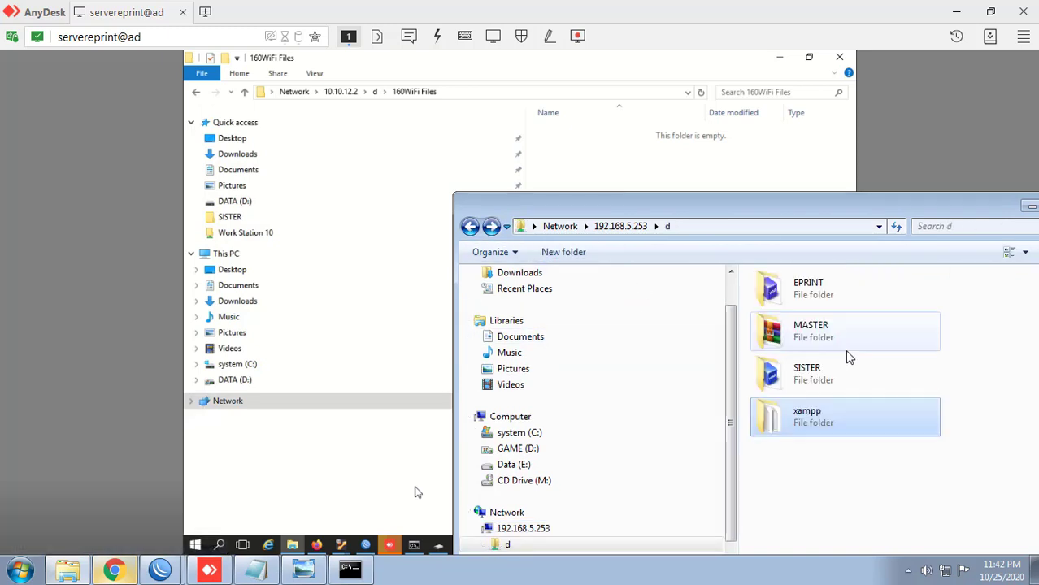
pyautogui.click(865, 367)
pyautogui.click(470, 226)
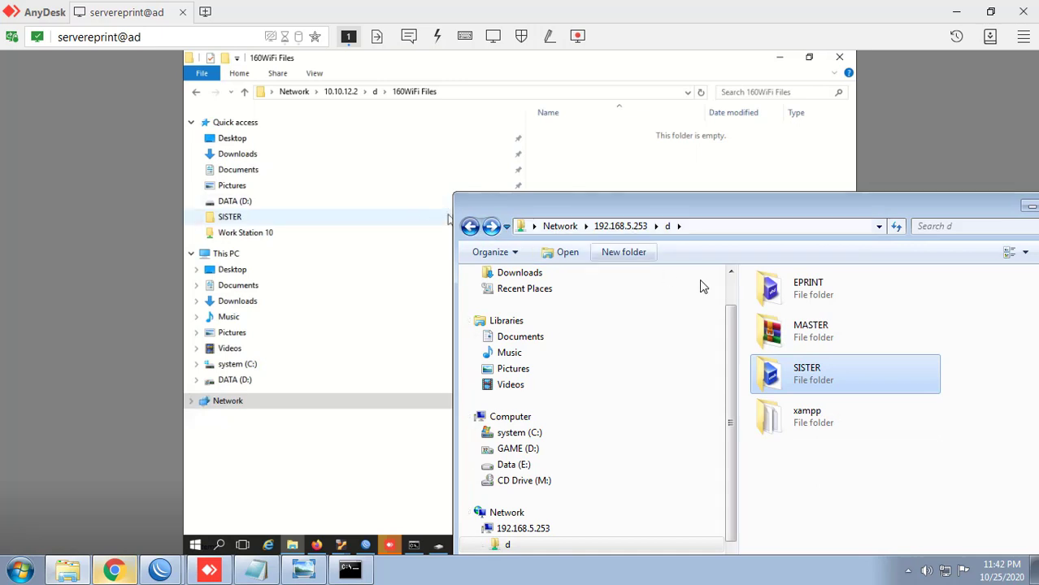
pyautogui.doubleClick(793, 301)
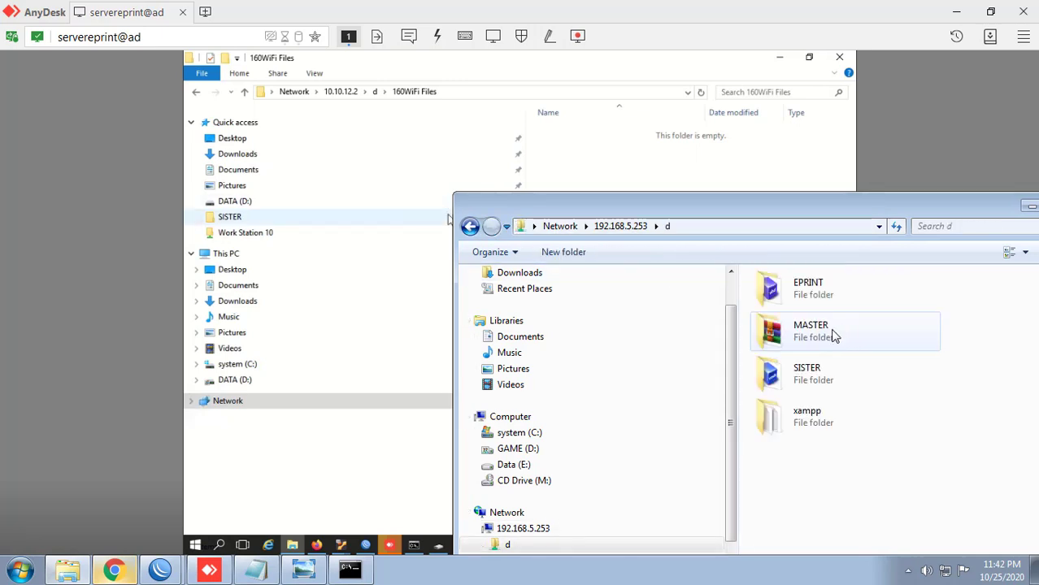
pyautogui.doubleClick(826, 334)
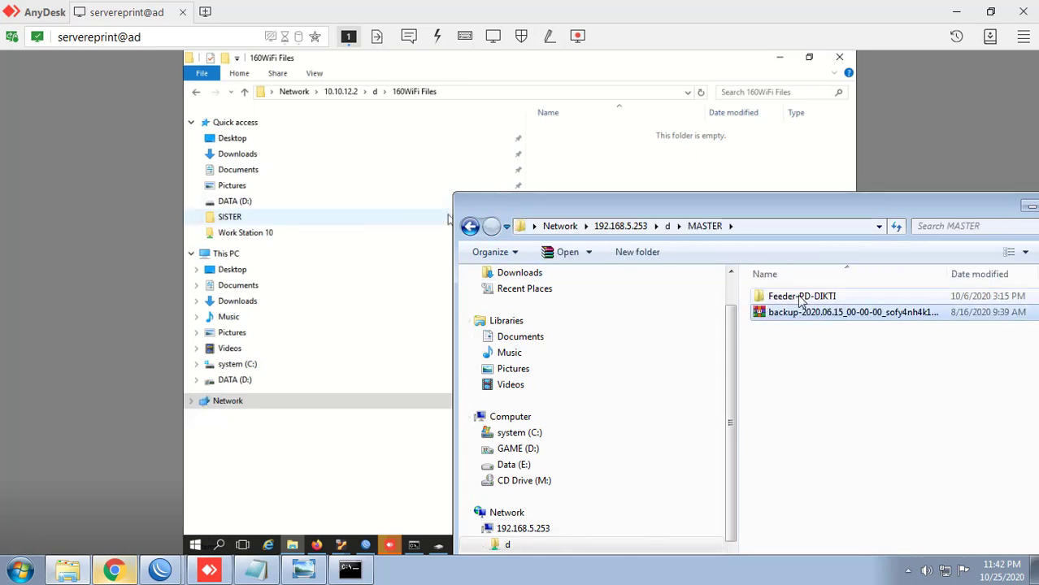
pyautogui.doubleClick(801, 298)
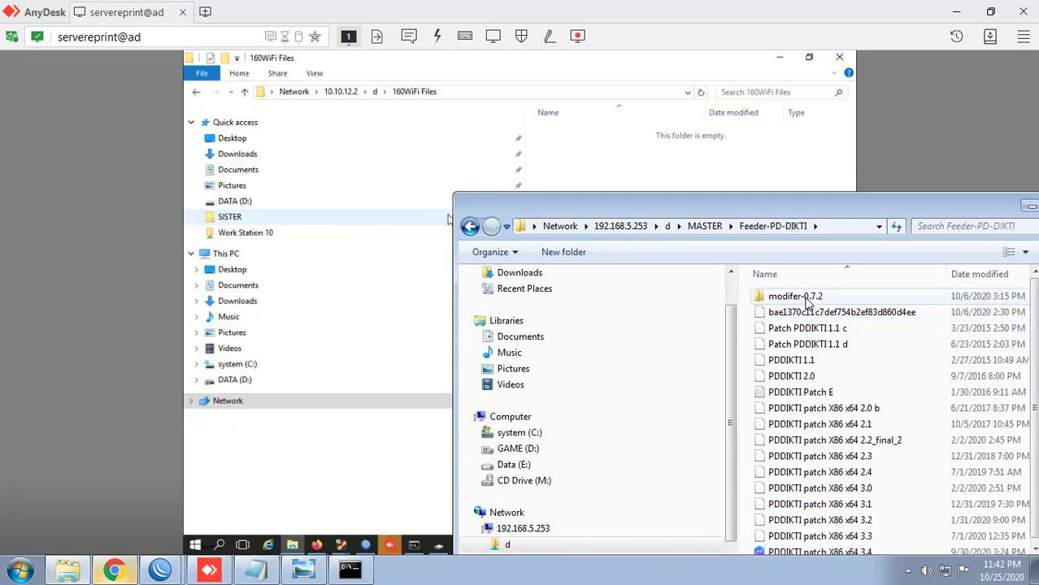
pyautogui.click(826, 552)
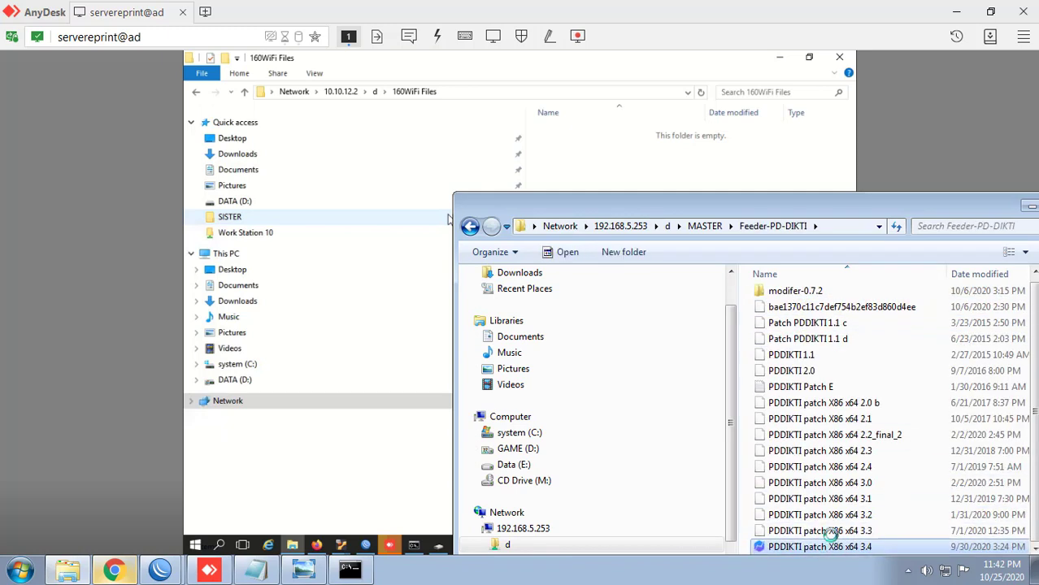
# Step: Copy the PDDIKTI patch X86 x64 3.4 file into GAME (D:) and watch its progress
pyautogui.rightClick(831, 531)
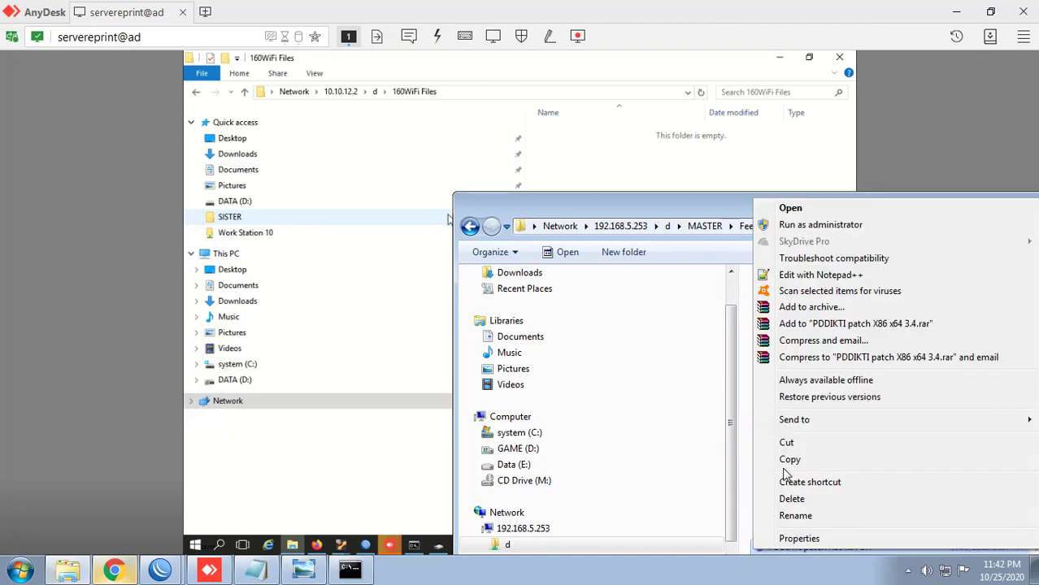
pyautogui.click(790, 457)
pyautogui.click(555, 435)
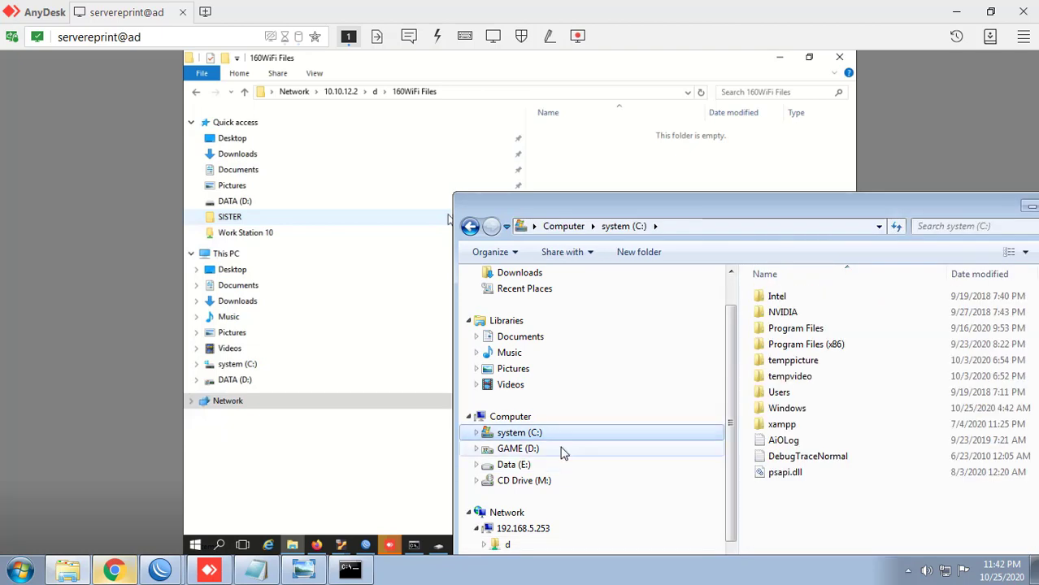
pyautogui.click(707, 487)
pyautogui.rightClick(846, 500)
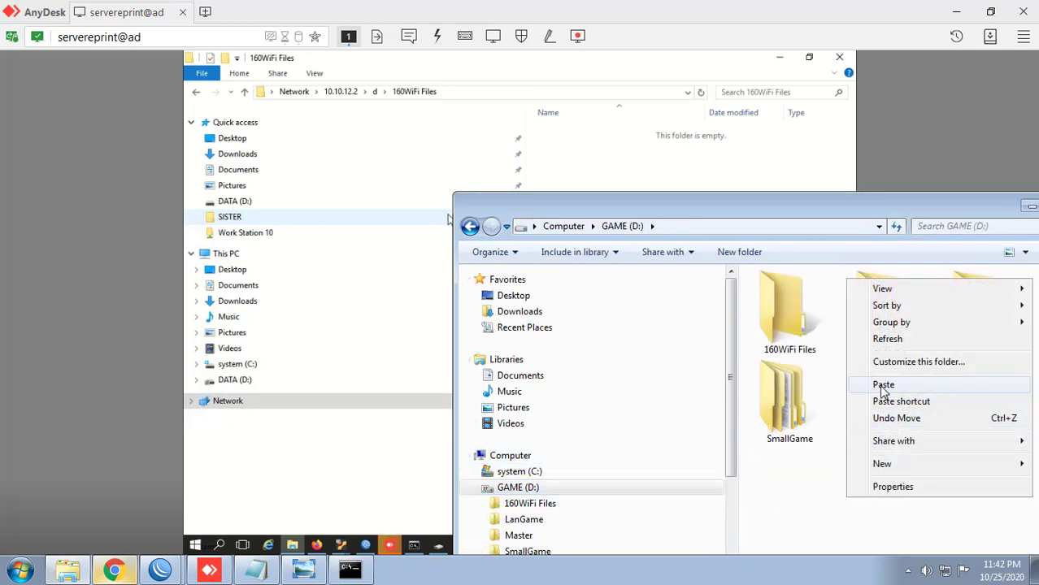
pyautogui.click(884, 385)
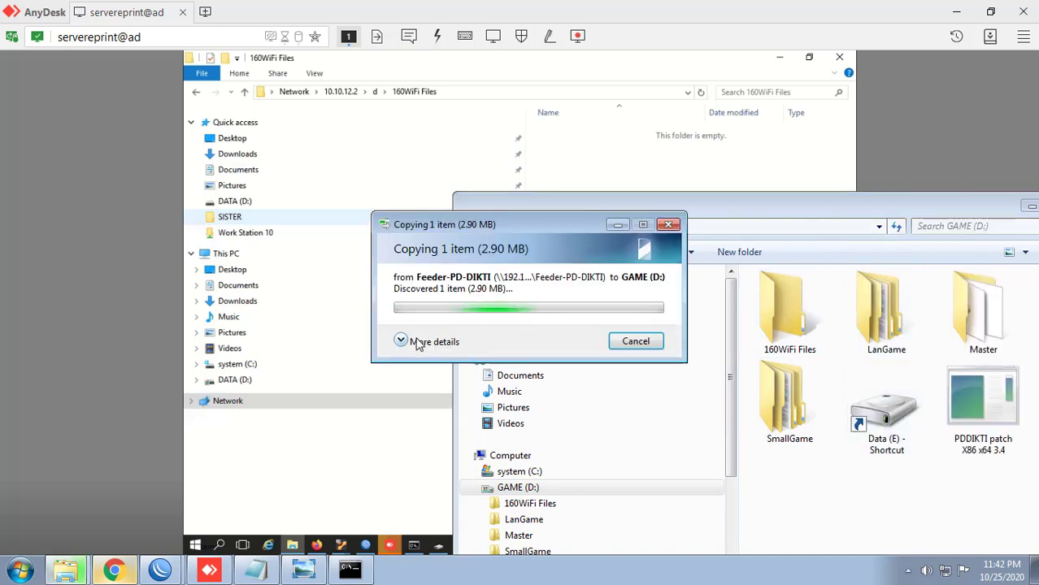
pyautogui.moveTo(545, 238); pyautogui.dragTo(429, 92)
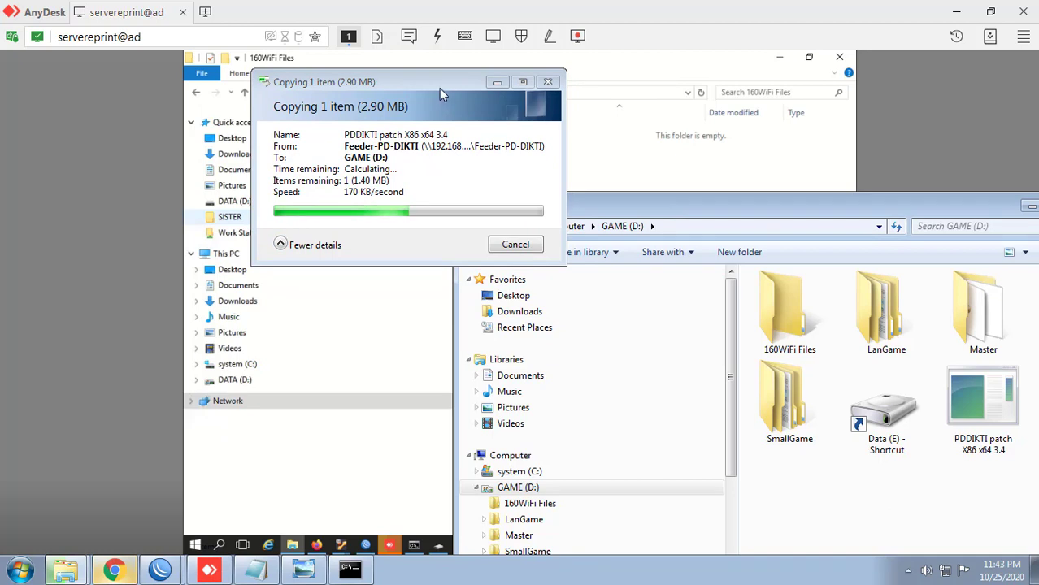
pyautogui.moveTo(320, 73); pyautogui.dragTo(304, 70)
pyautogui.click(304, 65)
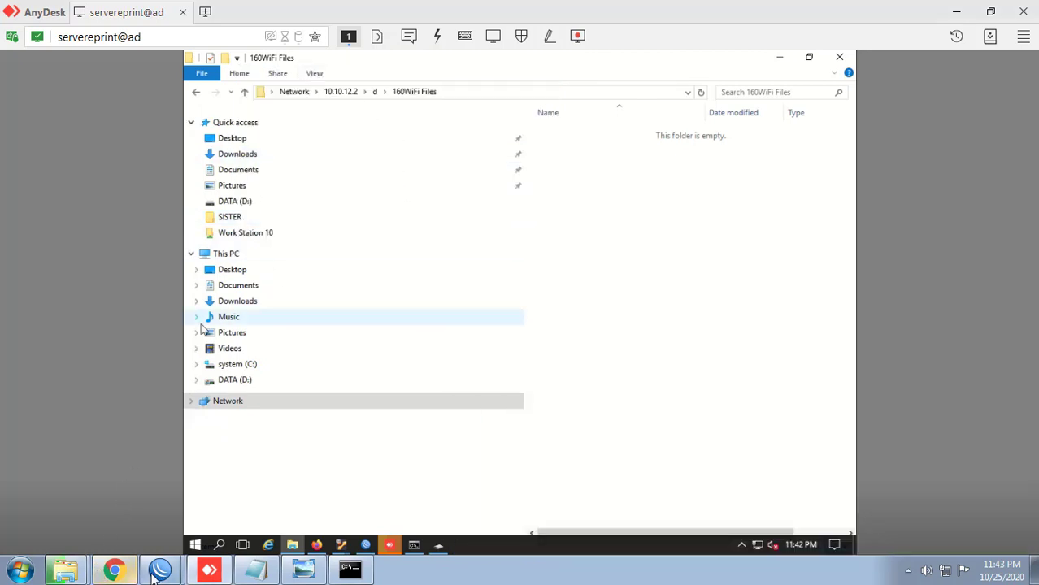
pyautogui.moveTo(65, 569)
pyautogui.click(64, 514)
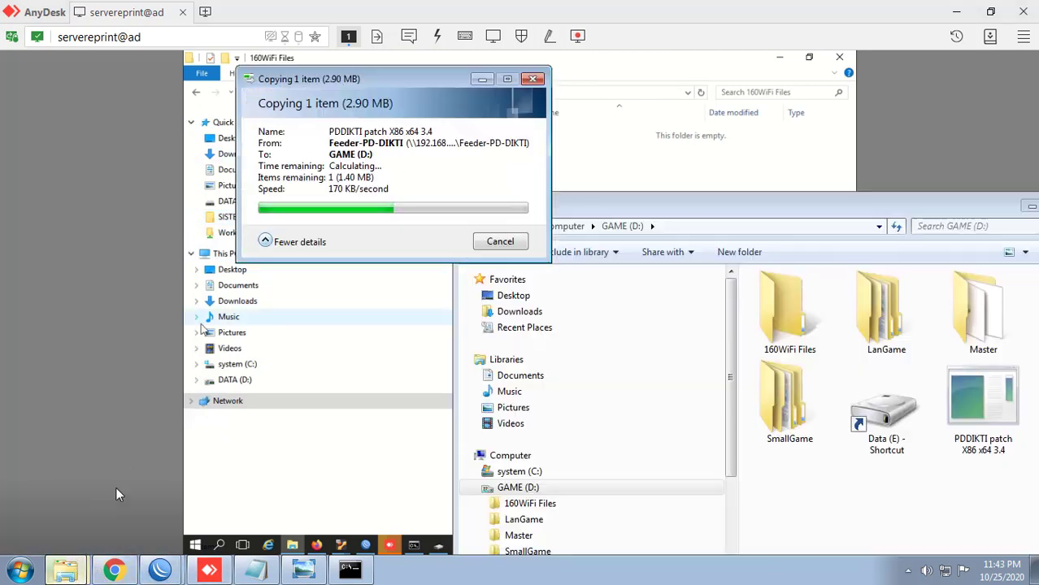
pyautogui.click(610, 202)
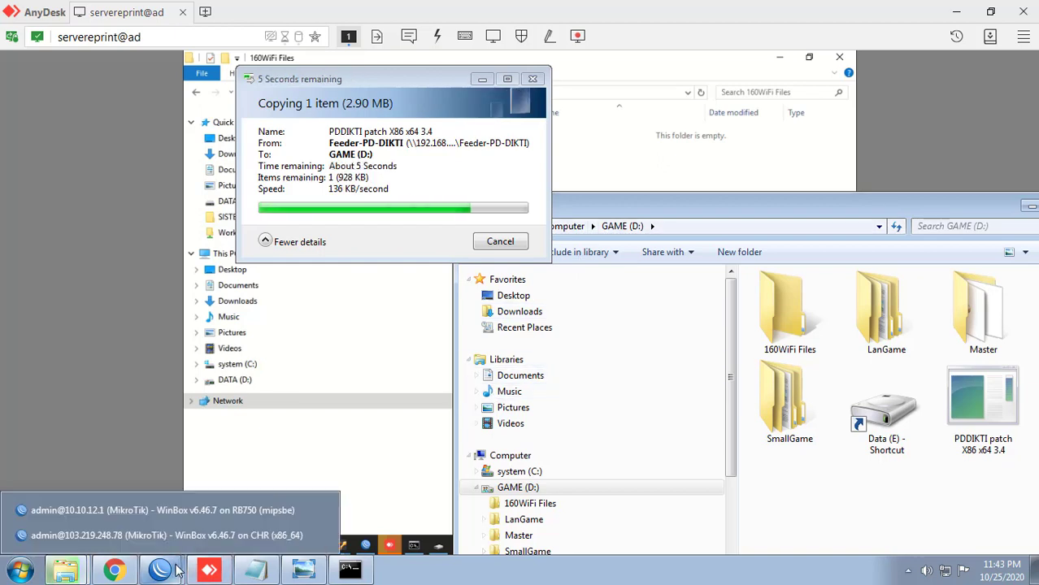
# Step: Copy the 3.79 GB backup file from 192.168.5.253 d\MASTER into GAME (D:)
pyautogui.click(603, 383)
pyautogui.scroll(-2, 604, 388)
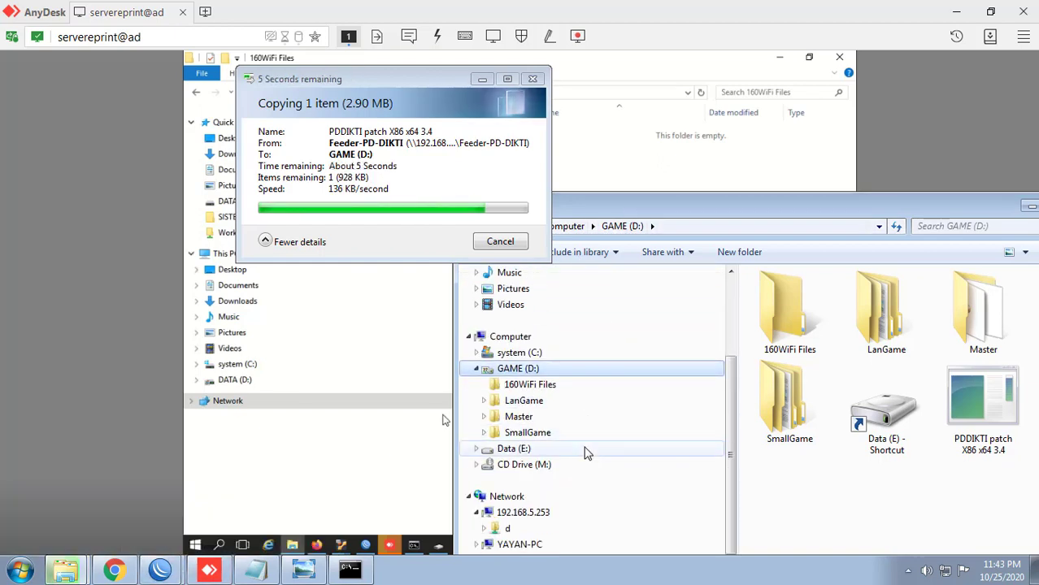
pyautogui.click(539, 528)
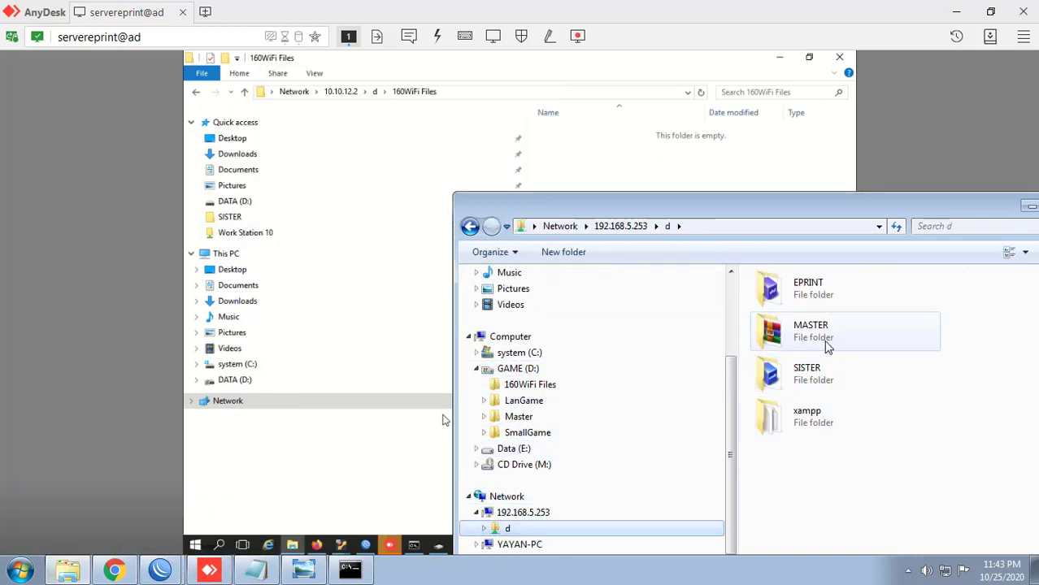
pyautogui.doubleClick(828, 344)
pyautogui.click(820, 320)
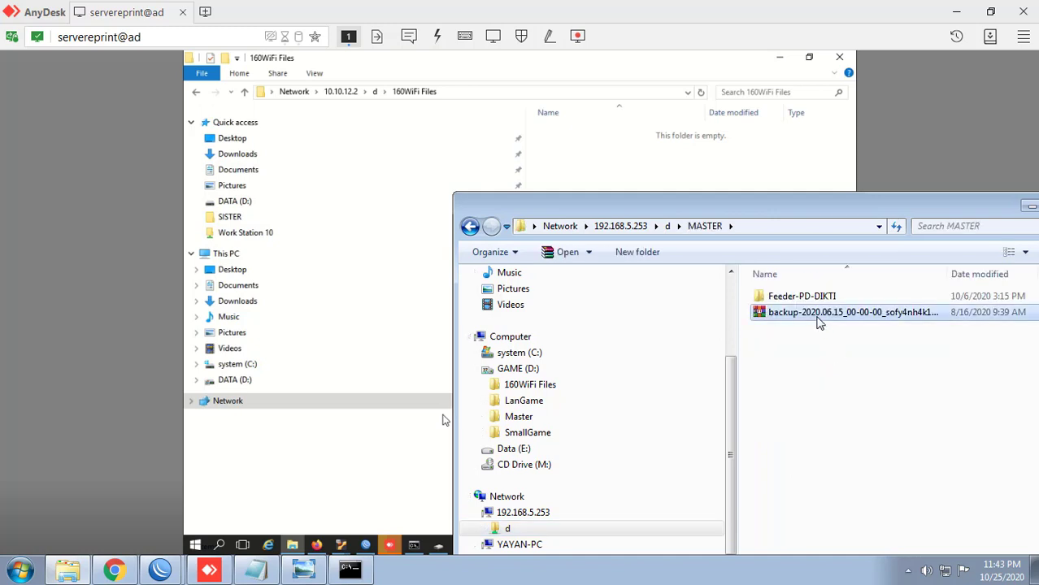
pyautogui.rightClick(818, 318)
pyautogui.click(807, 464)
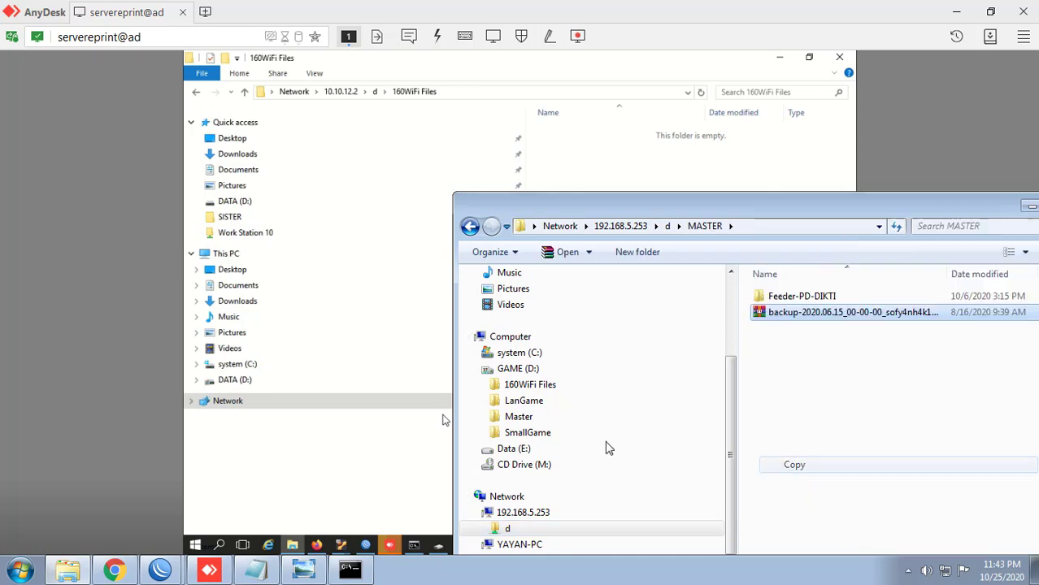
pyautogui.click(518, 368)
pyautogui.rightClick(862, 492)
pyautogui.click(895, 384)
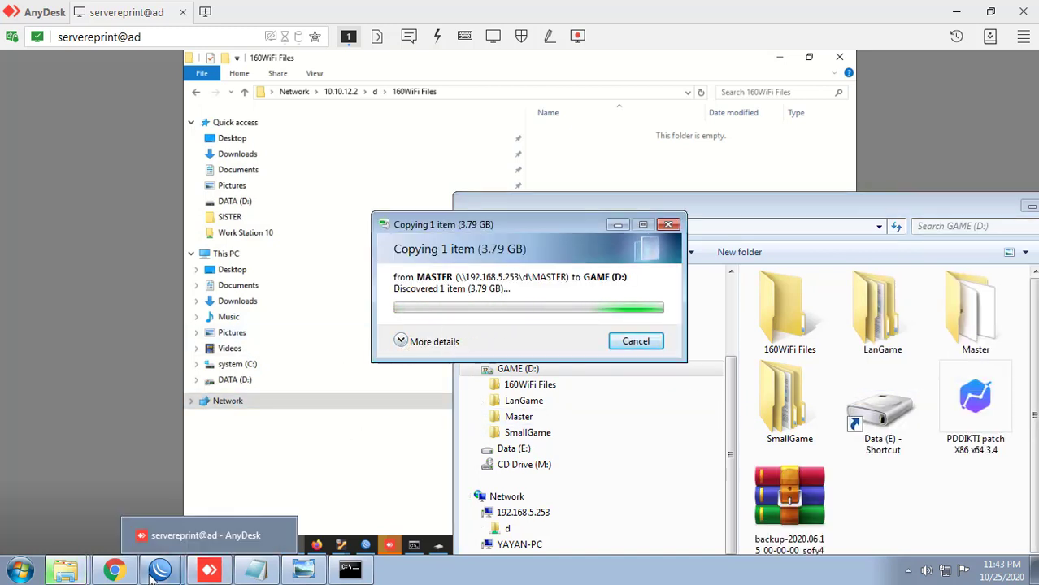
pyautogui.moveTo(162, 566)
pyautogui.click(159, 509)
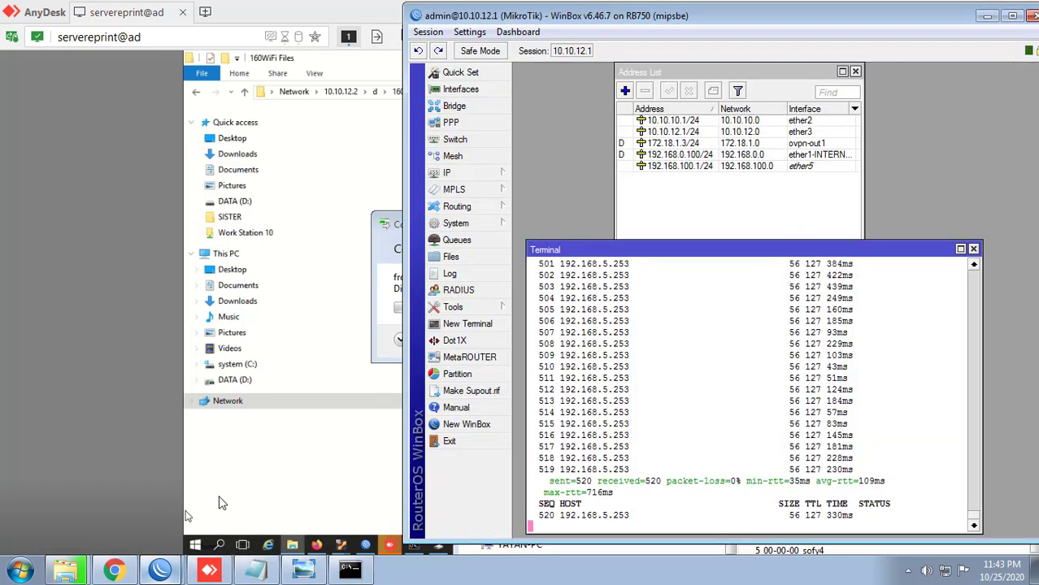
# Step: Close the ping terminal and open the router's Interfaces list beside the copy progress
pyautogui.click(973, 250)
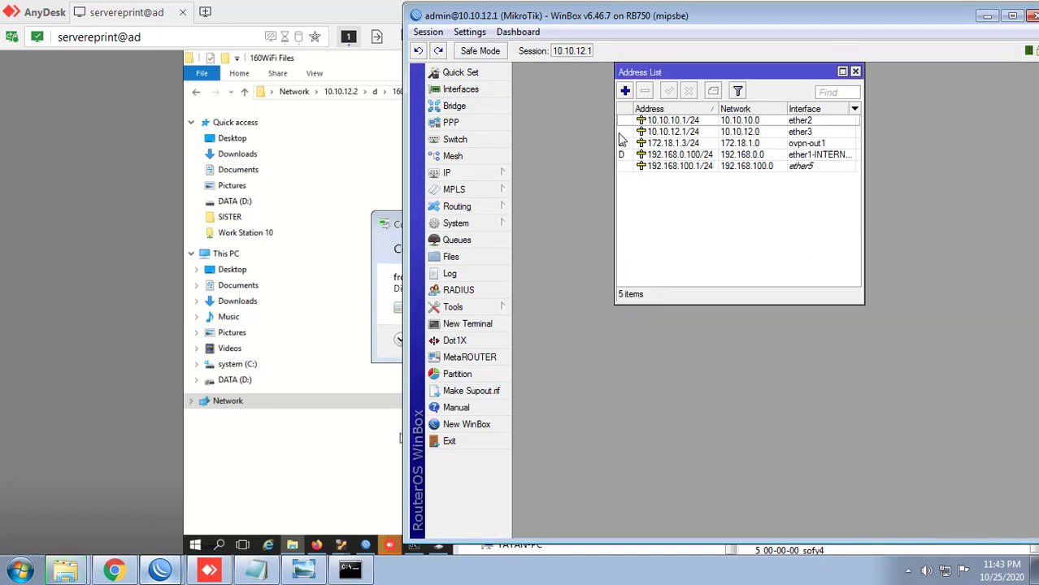
pyautogui.moveTo(533, 16); pyautogui.dragTo(719, 15)
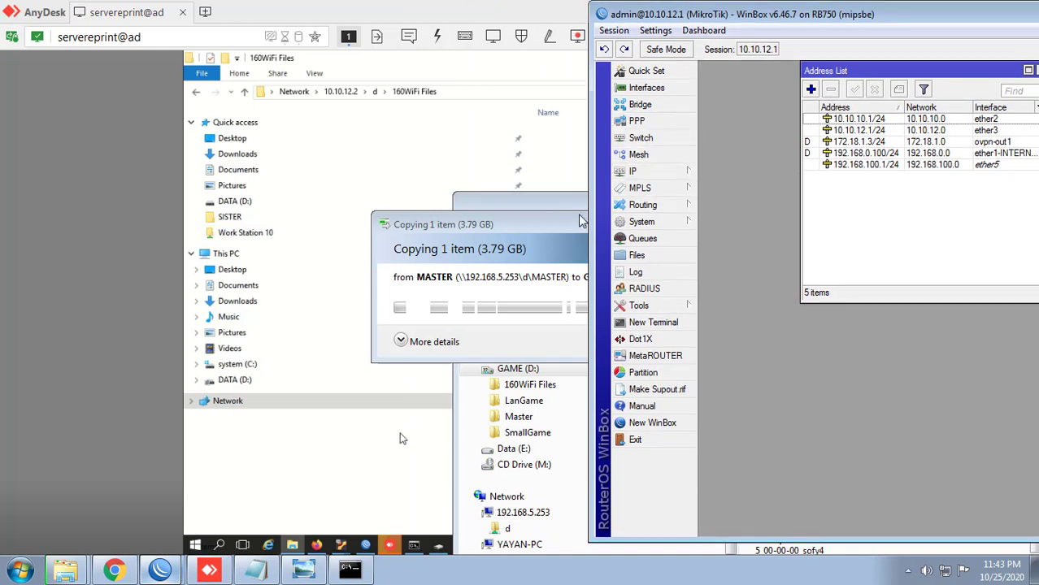
pyautogui.click(660, 88)
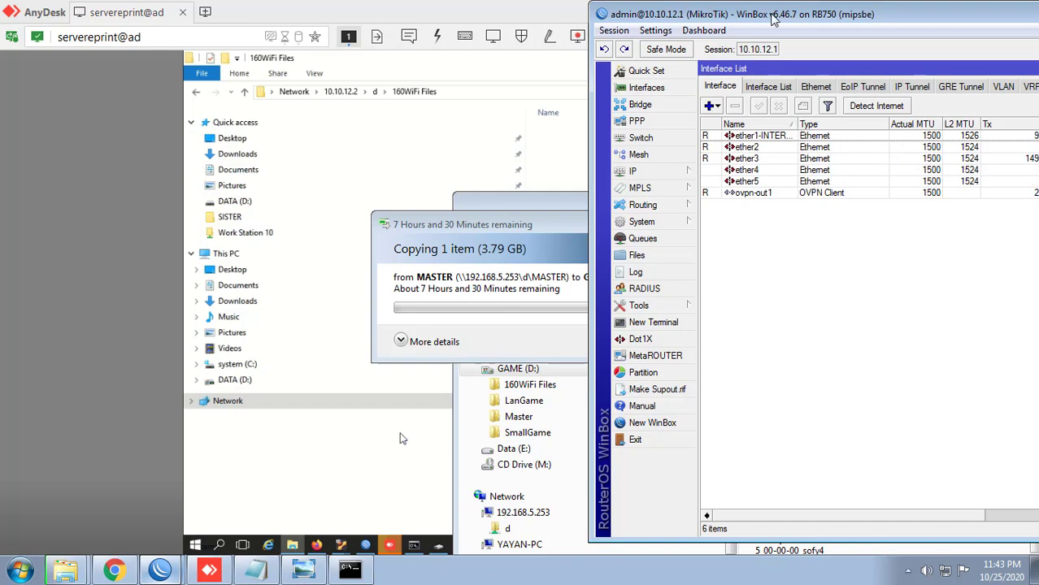
pyautogui.moveTo(773, 20); pyautogui.dragTo(846, 20)
pyautogui.moveTo(513, 227); pyautogui.dragTo(305, 199)
pyautogui.moveTo(667, 15); pyautogui.dragTo(396, 22)
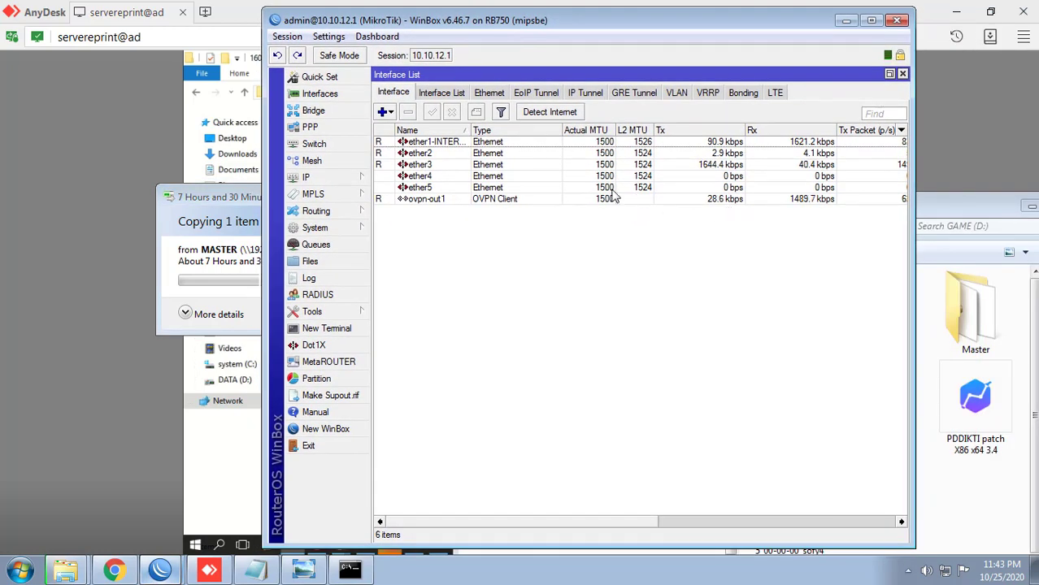
# Step: Widen the interface list and select ovpn-out1, showing about 1.5 Mbps received during the copy
pyautogui.click(799, 200)
pyautogui.moveTo(917, 226); pyautogui.dragTo(1034, 210)
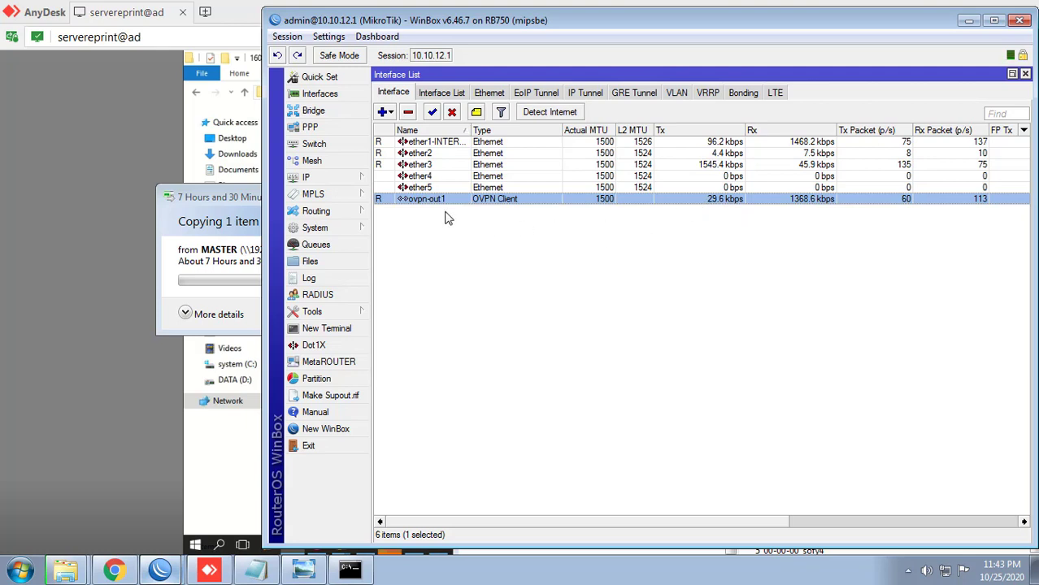
pyautogui.click(536, 234)
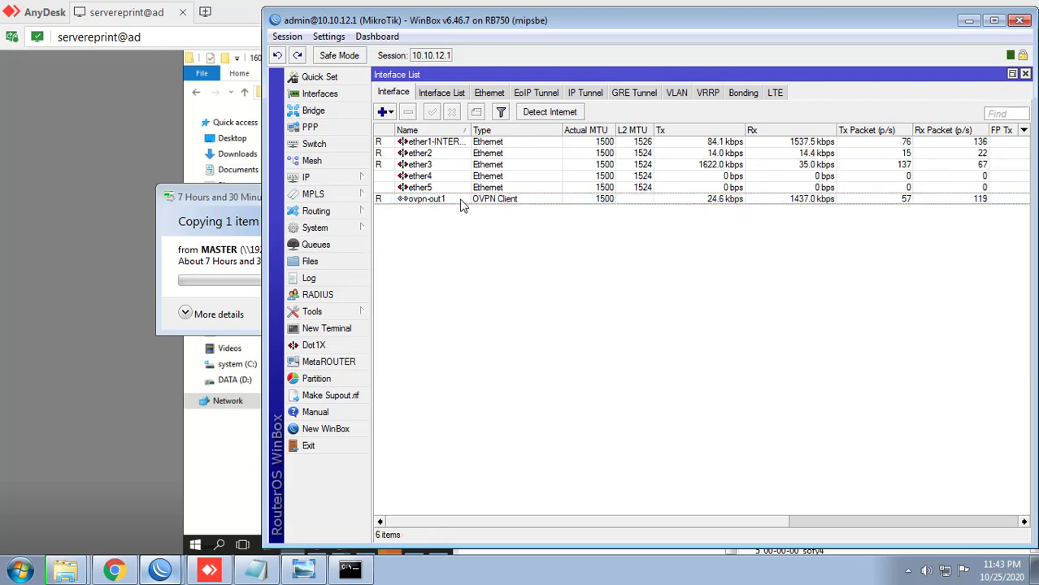
pyautogui.click(487, 201)
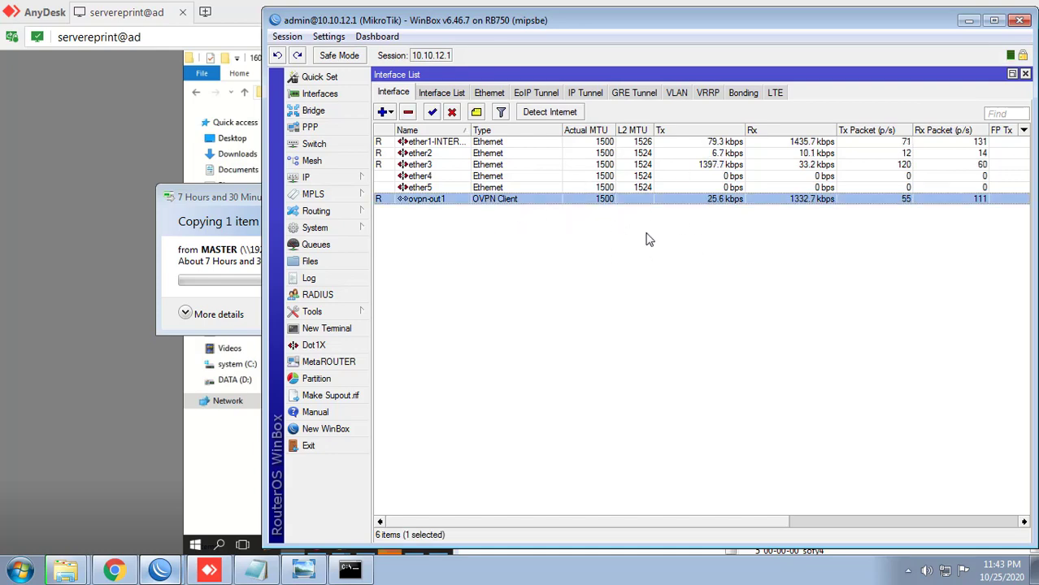
pyautogui.click(244, 245)
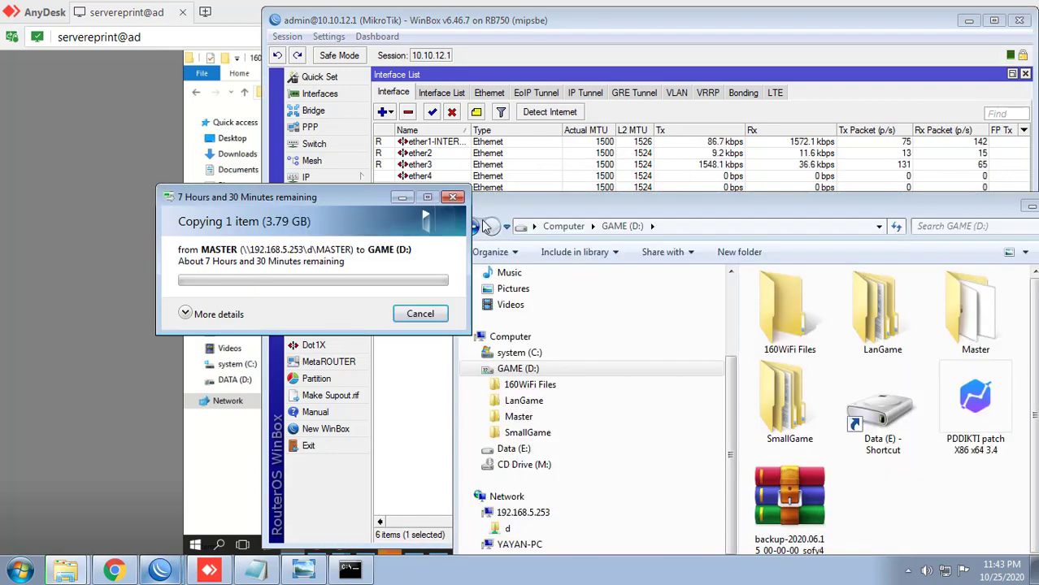
pyautogui.click(549, 38)
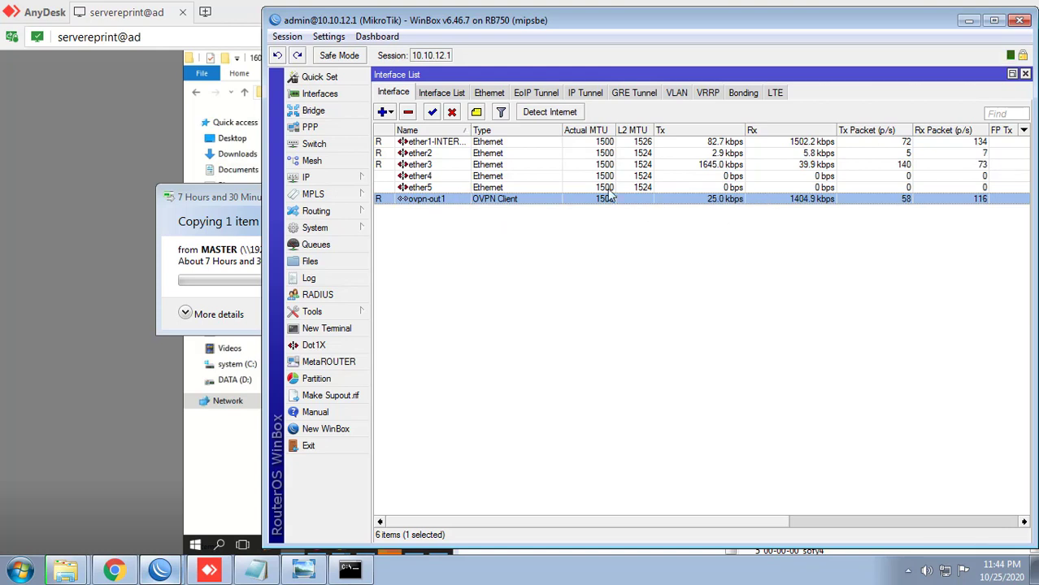
pyautogui.moveTo(498, 21); pyautogui.dragTo(526, 17)
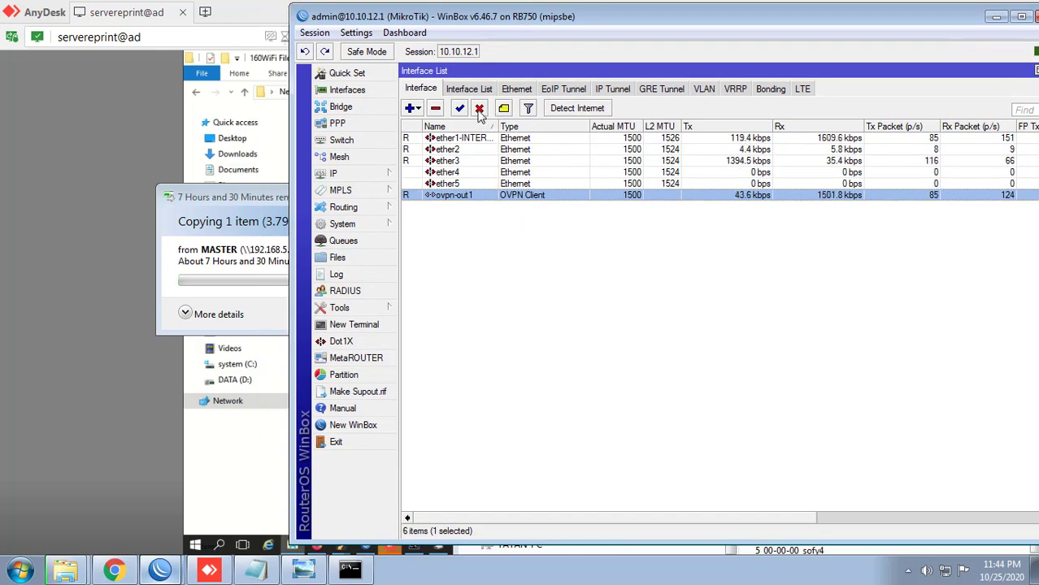
# Step: Disable ovpn-out1 and rerun ping 192.168.5.253, now getting destination unreachable and timeouts
pyautogui.click(480, 109)
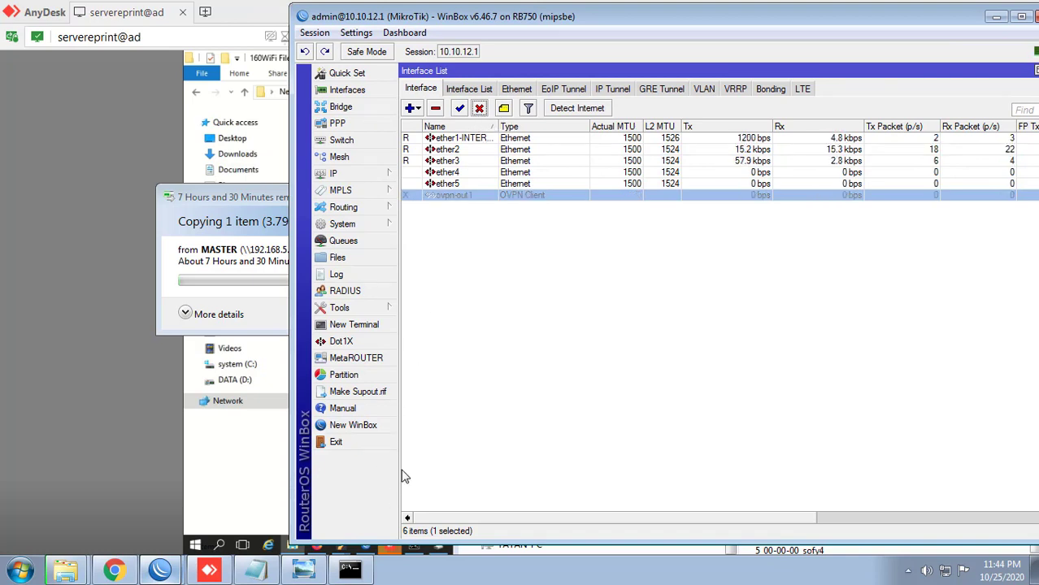
pyautogui.hotkey('alt', 'Tab')
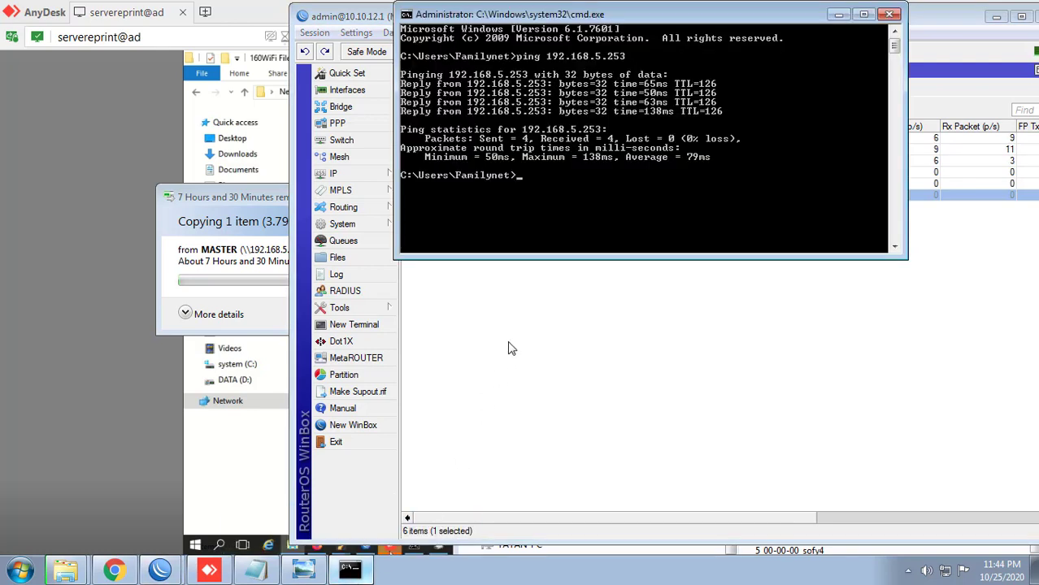
pyautogui.press('Up')
pyautogui.press('Return')
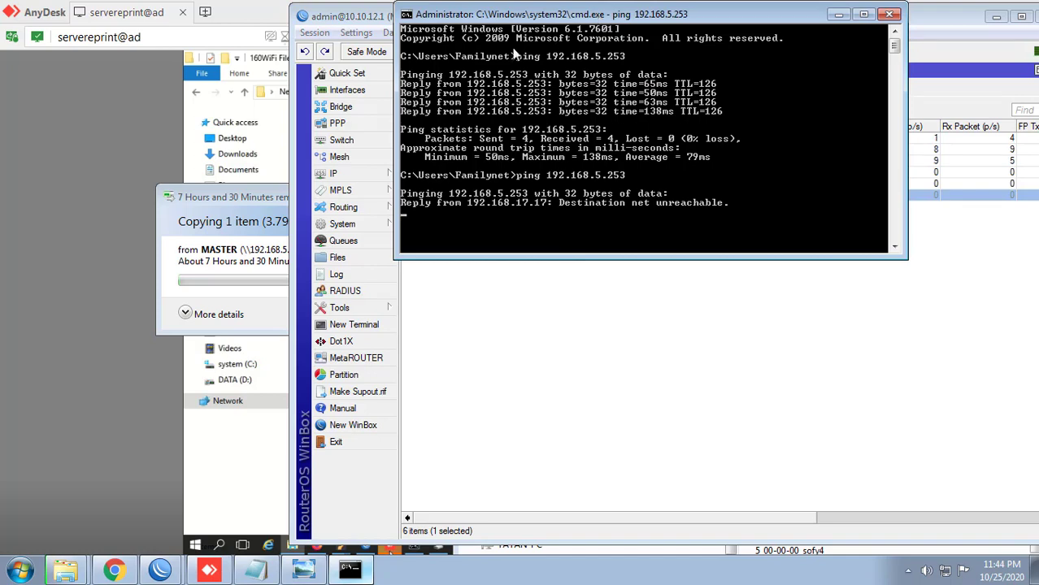
pyautogui.moveTo(591, 16); pyautogui.dragTo(246, 267)
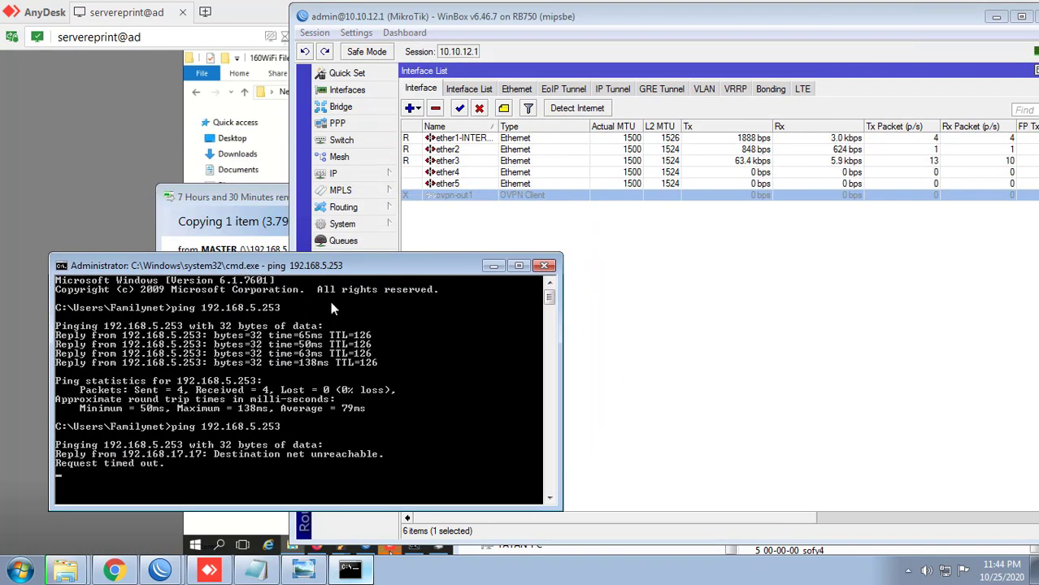